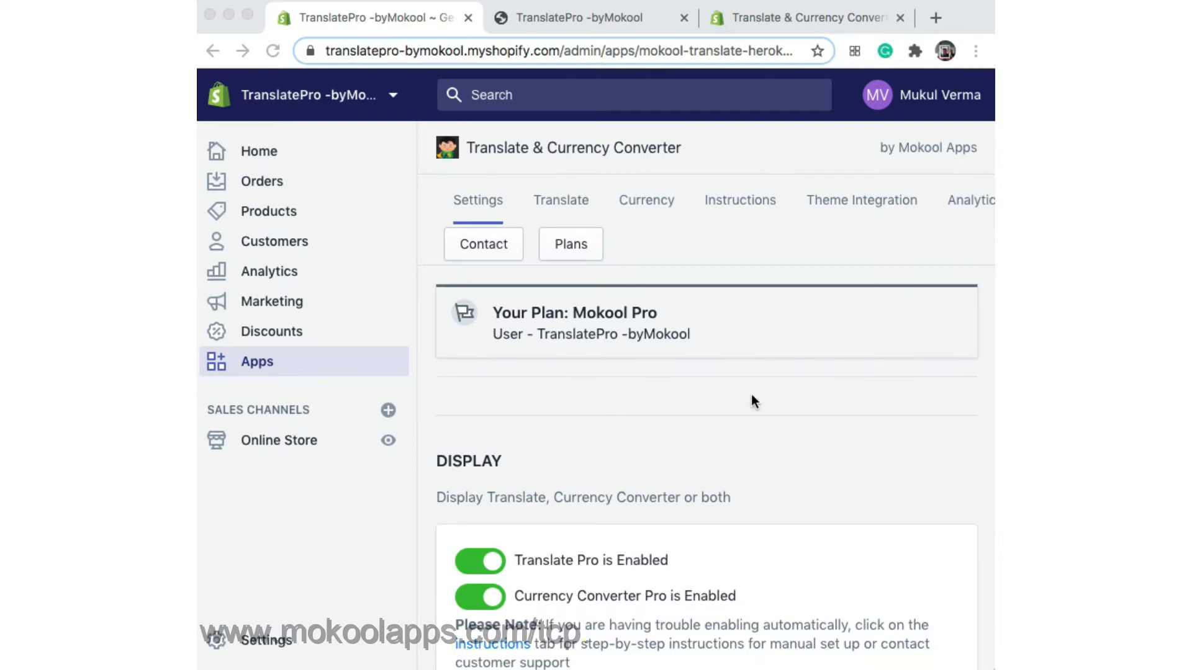
Step: Review the app's install instructions for disabling conflicting apps and changing the store currency formatting
click(739, 202)
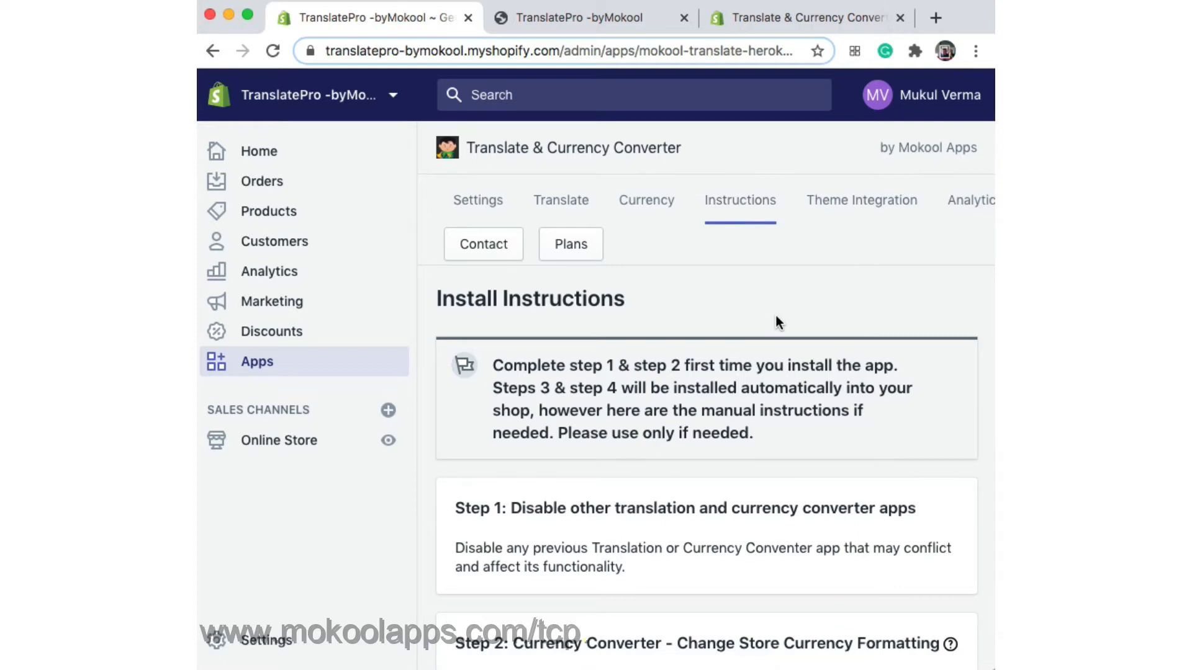
scroll(540, 508, down, 5)
scroll(539, 507, up, 4)
scroll(540, 508, down, 4)
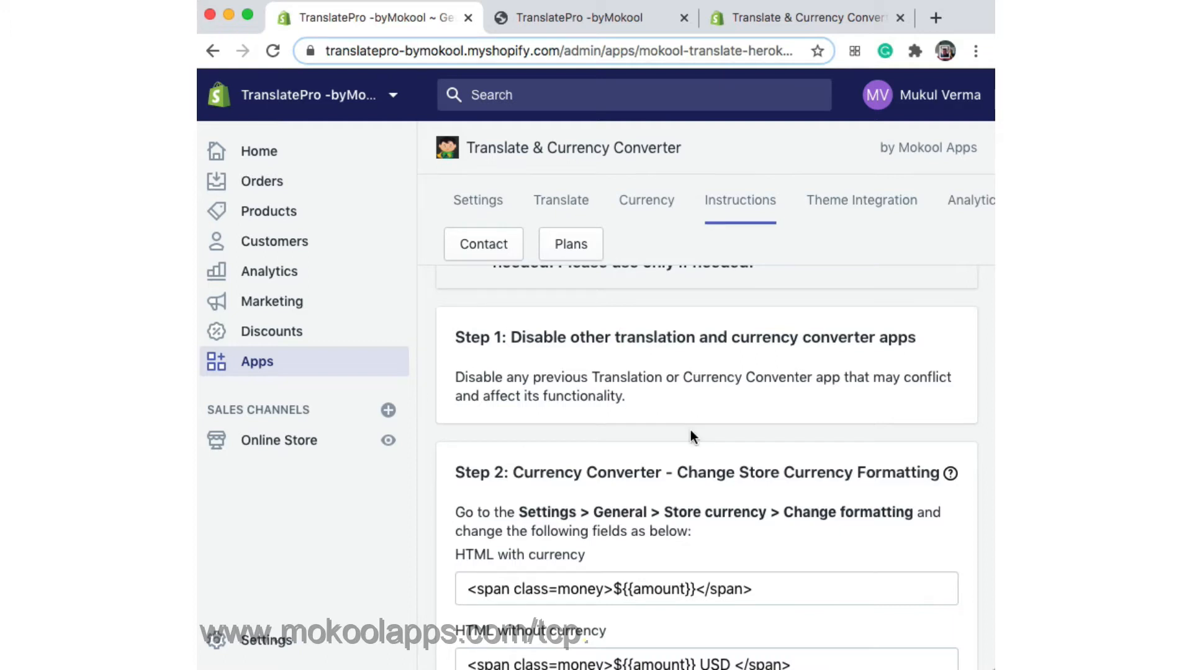
scroll(694, 437, down, 3)
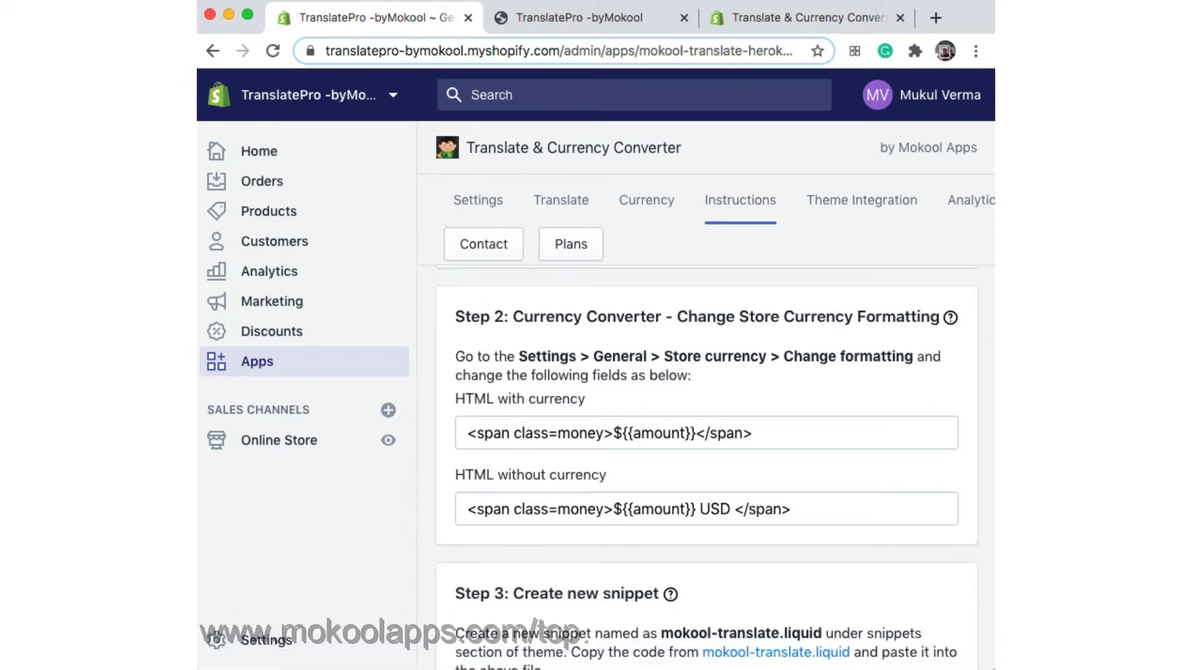
Step: Open the app's settings at the Display options and dismiss the notice about deactivating other translation or currency converter apps
click(469, 216)
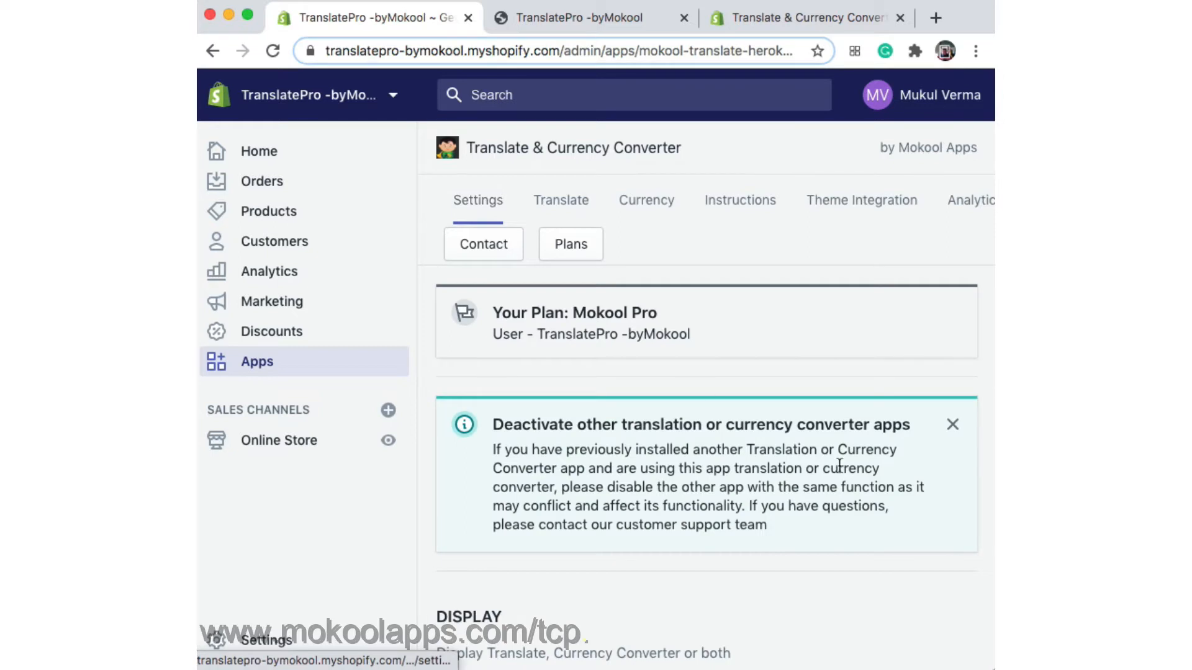
click(951, 427)
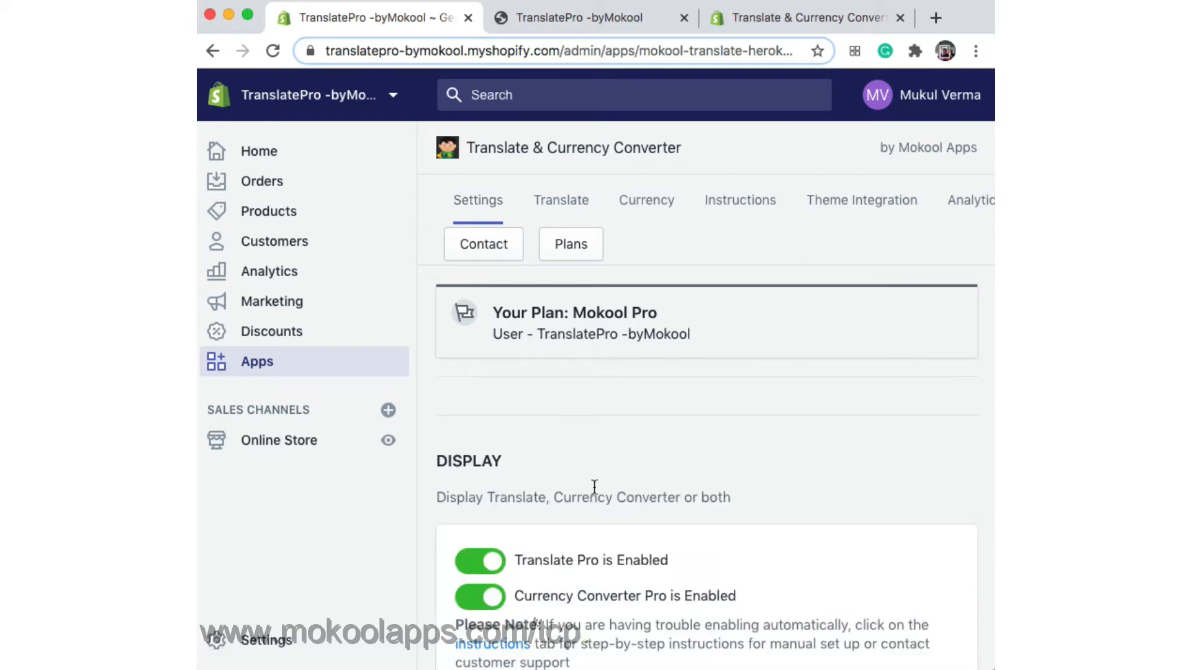
scroll(624, 464, down, 3)
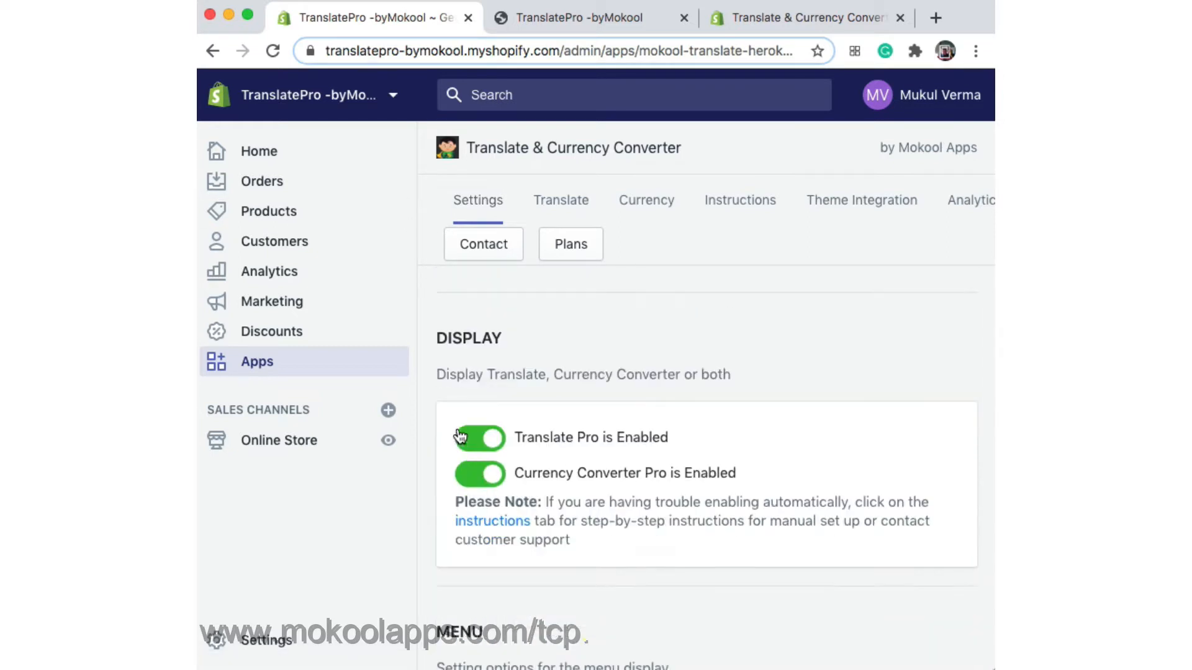
Step: Preview the storefront in French using its language menu, and return it to English(UK)
click(550, 22)
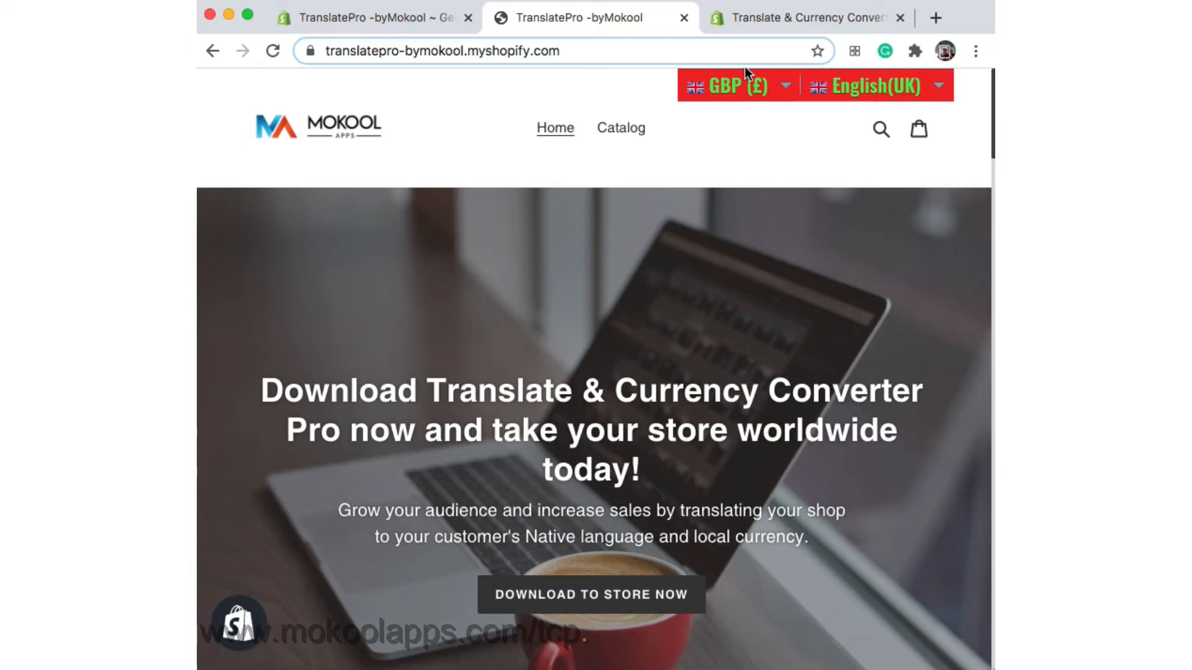
scroll(718, 443, down, 5)
scroll(714, 452, up, 5)
click(839, 84)
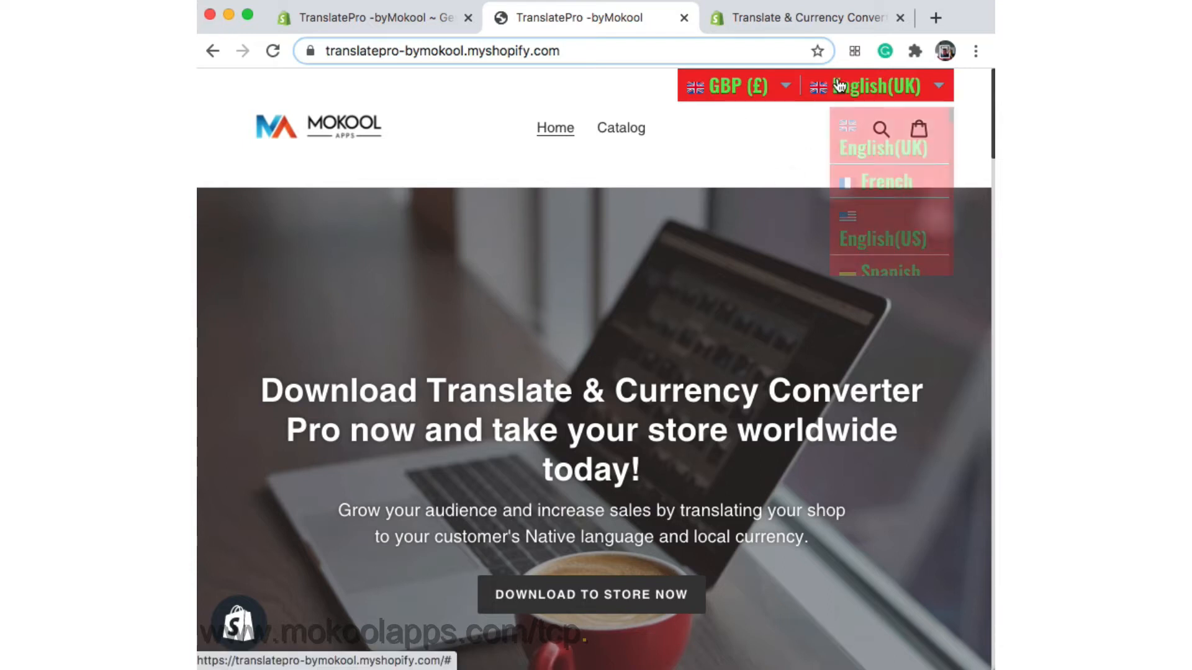
click(844, 181)
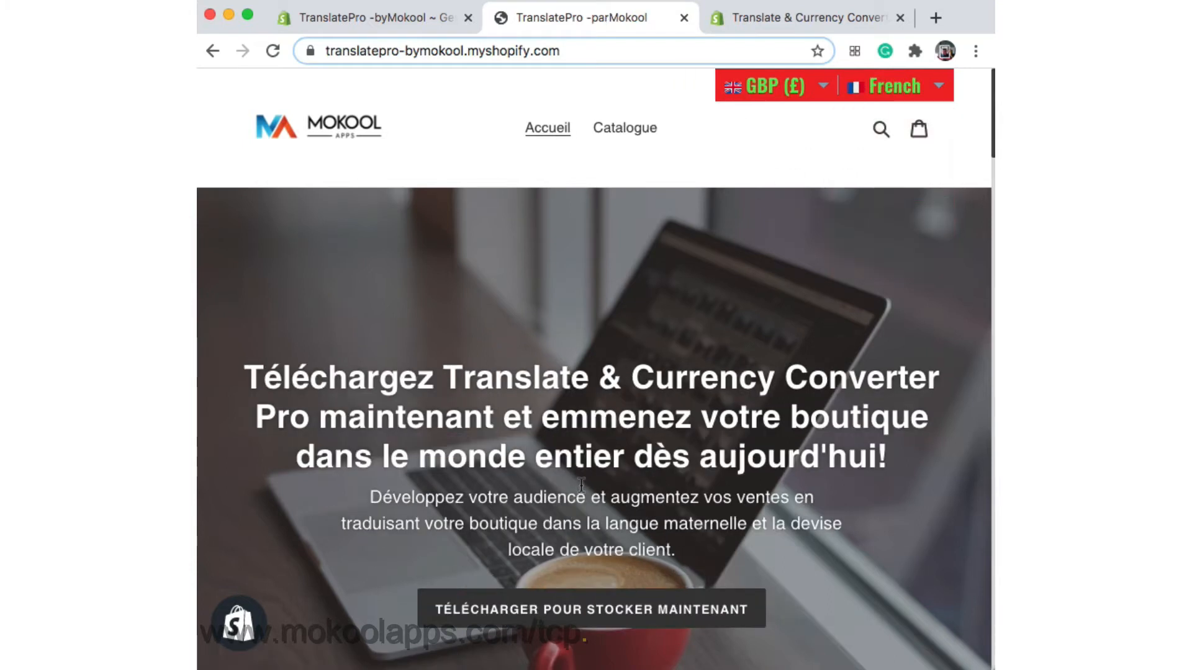
click(868, 96)
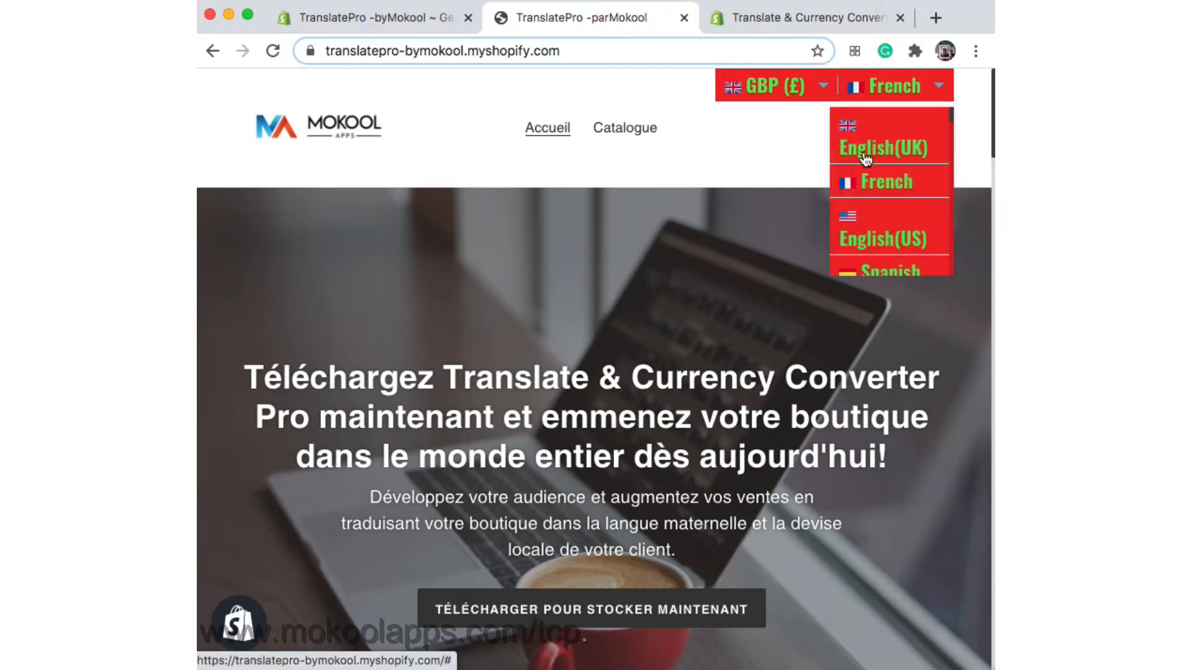
click(865, 155)
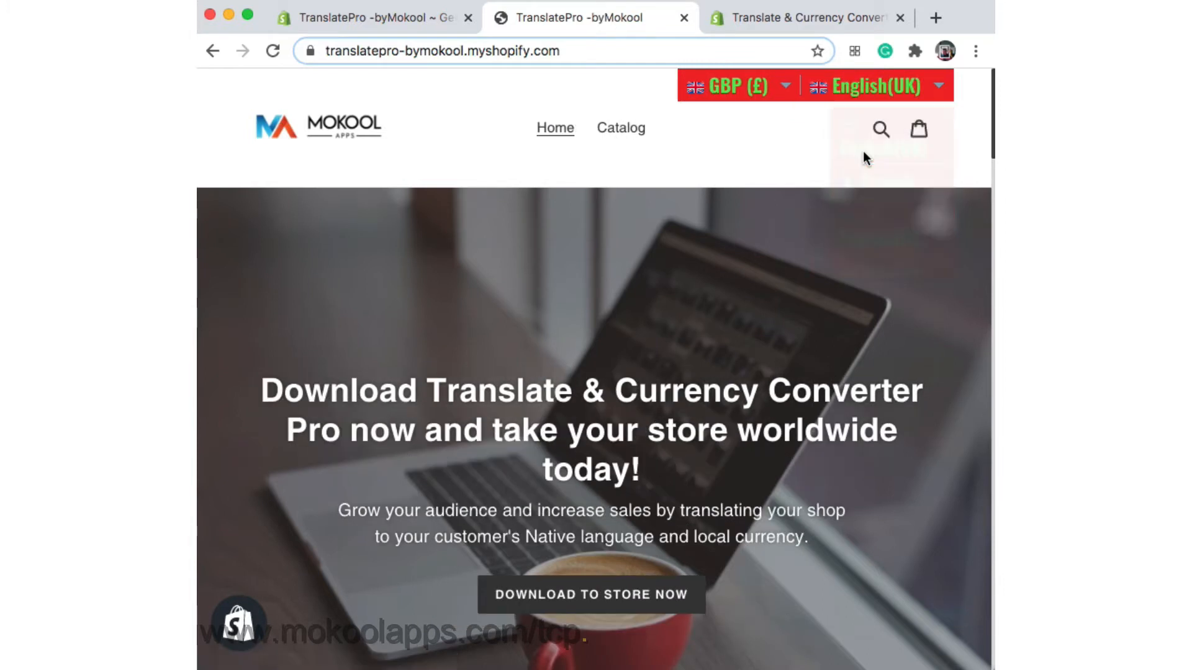
Step: Disable Translate Pro in the app's display settings, save, and reload the storefront to check its menu
click(366, 20)
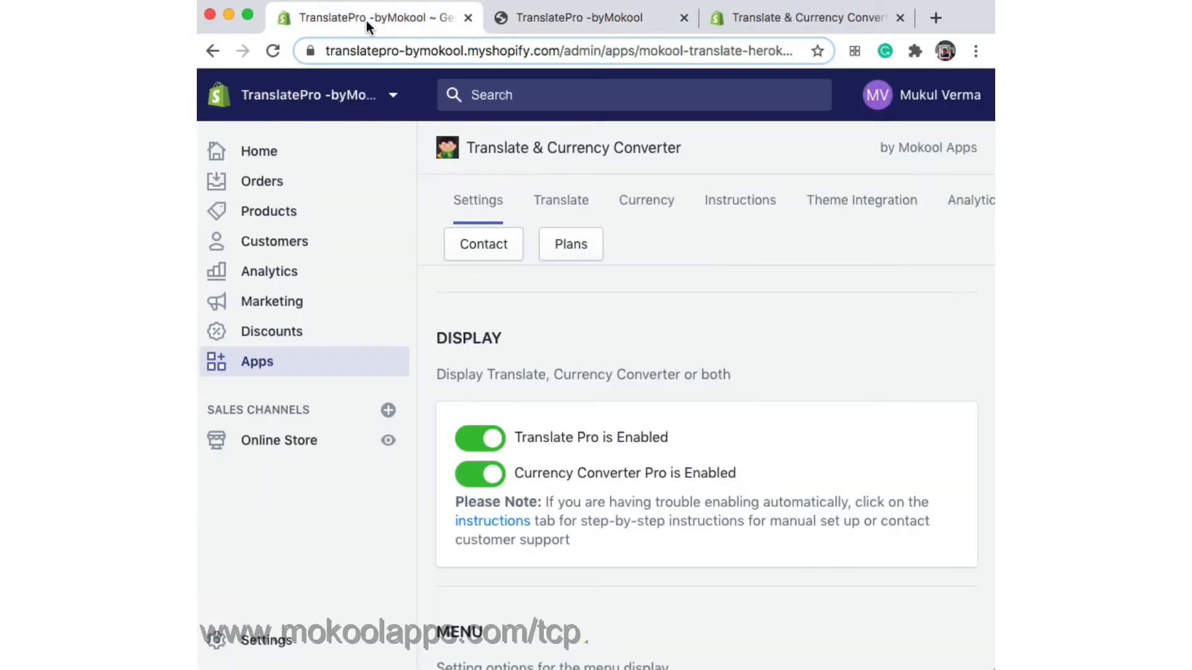
click(489, 438)
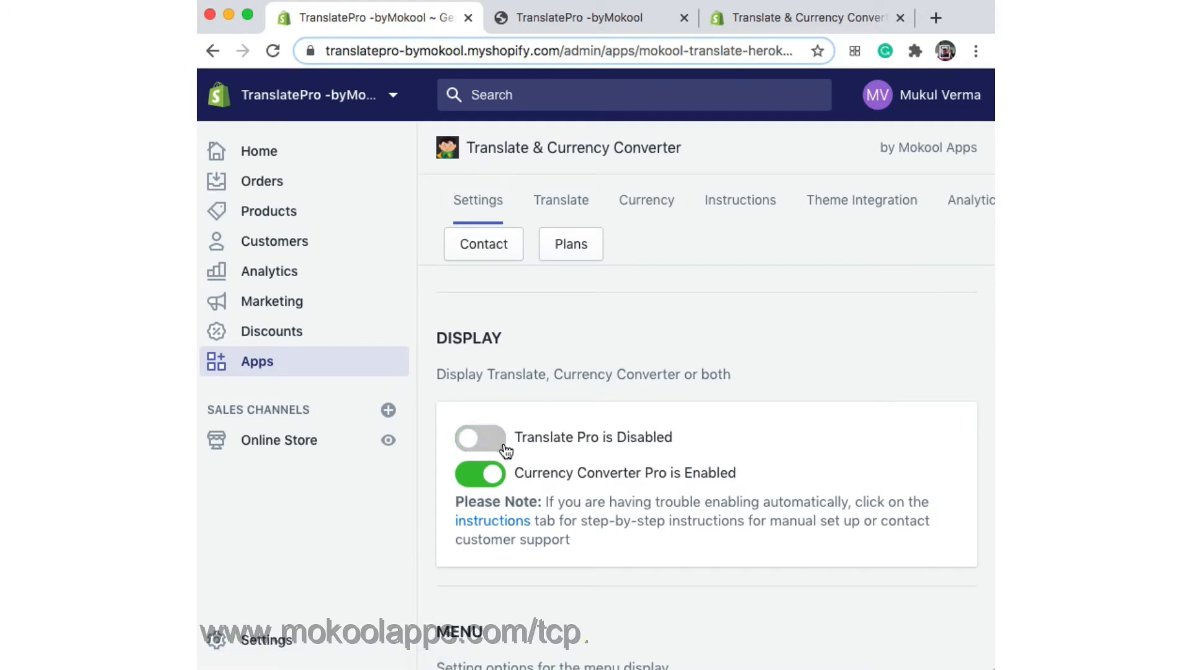
scroll(788, 516, down, 10)
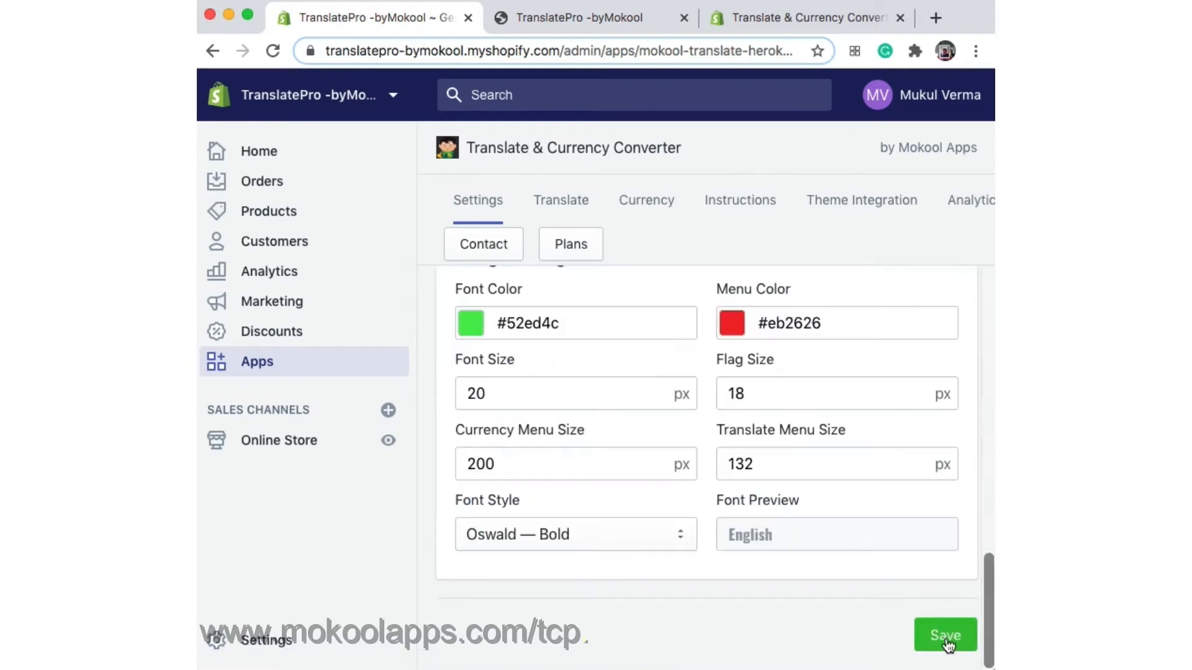
click(926, 631)
click(524, 18)
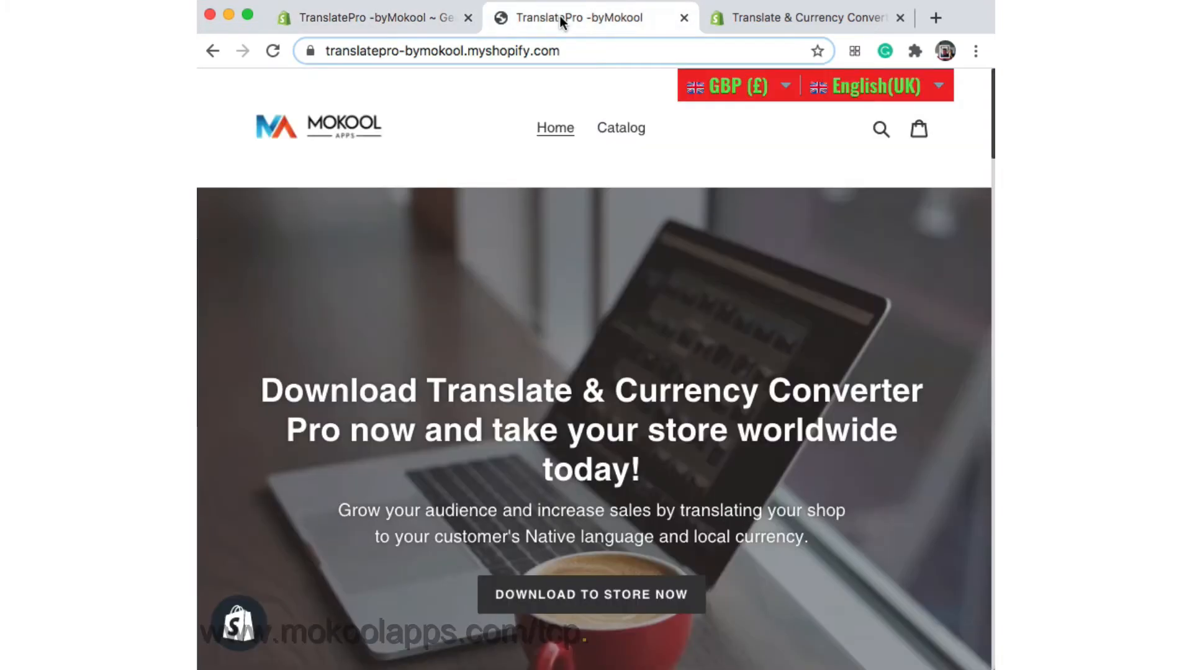
click(272, 51)
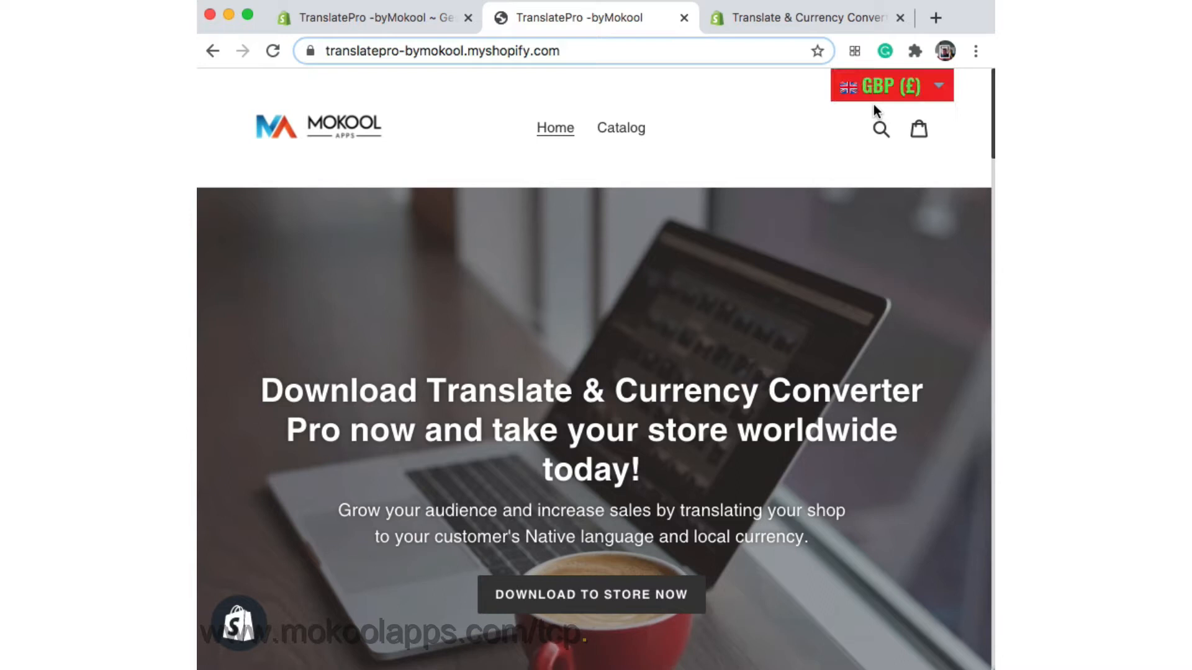
Step: Enable Translate Pro, disable Currency Converter Pro, save, and check the language menu on the reloaded storefront
click(367, 22)
scroll(523, 481, down, 5)
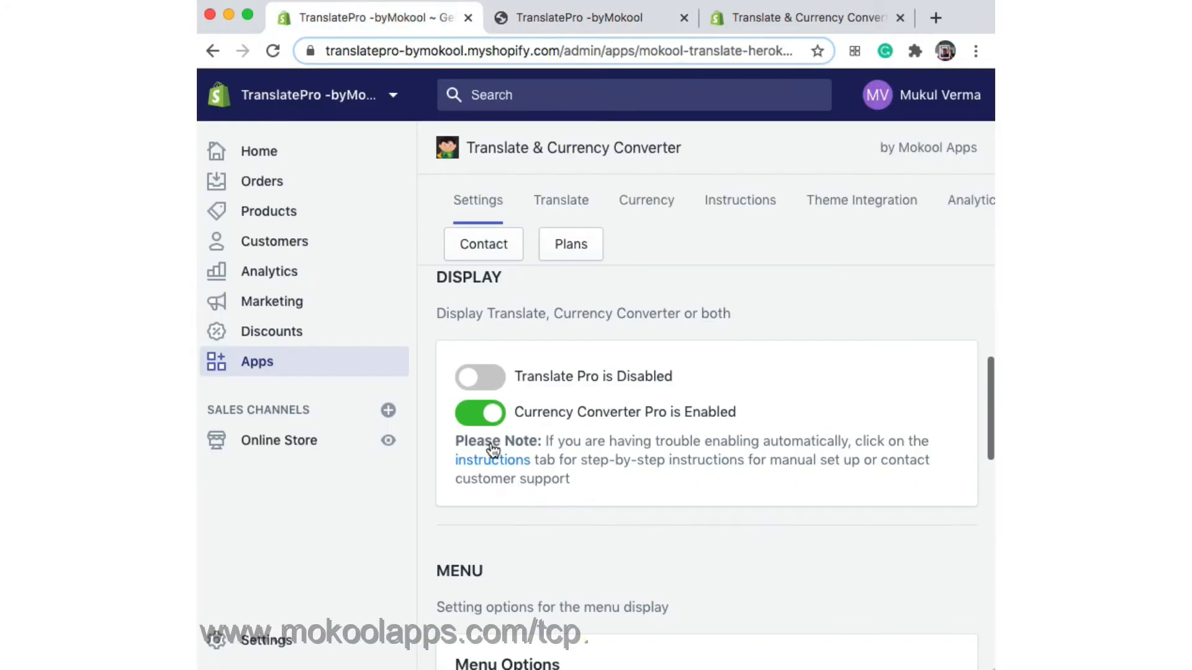
click(480, 377)
click(480, 413)
scroll(725, 545, down, 10)
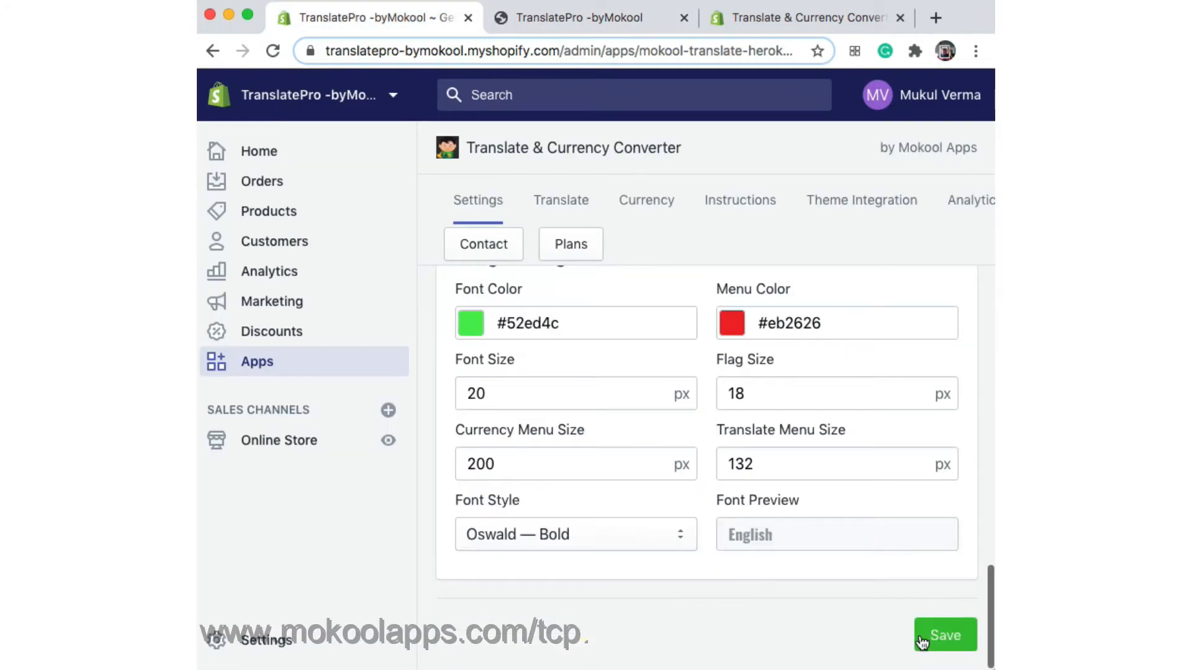
click(917, 642)
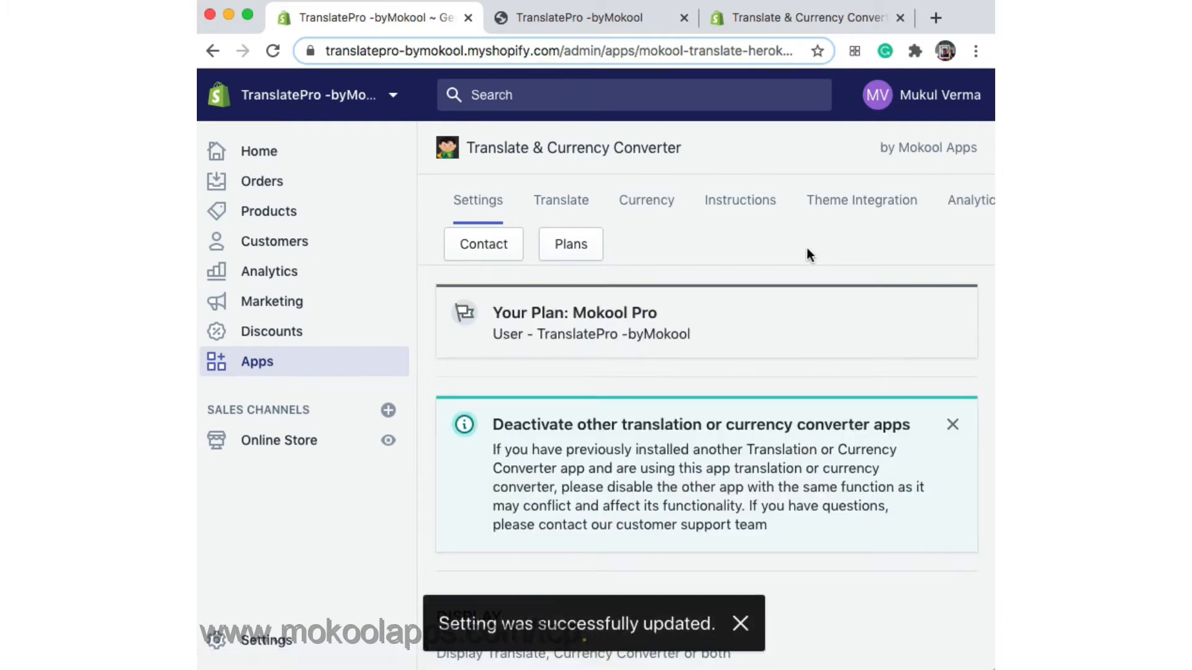
click(570, 10)
click(274, 50)
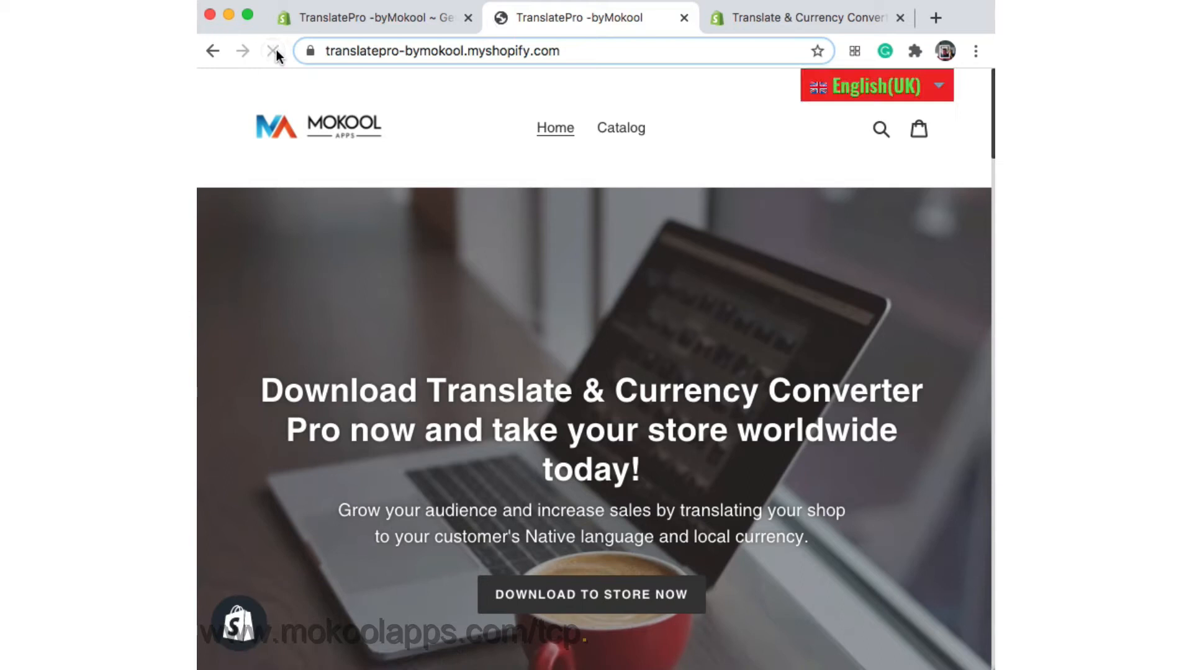
click(863, 94)
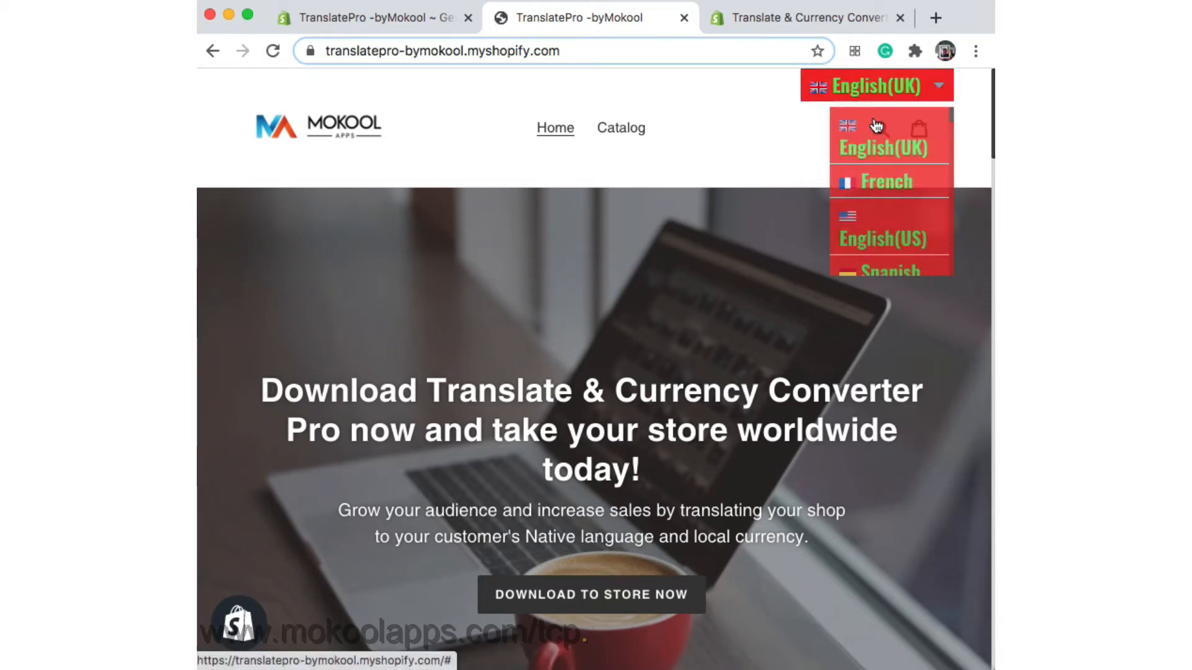
click(717, 273)
Step: Re-enable Currency Converter Pro in the display settings, save, and dismiss the notice about deactivating other apps
click(348, 17)
scroll(546, 403, down, 10)
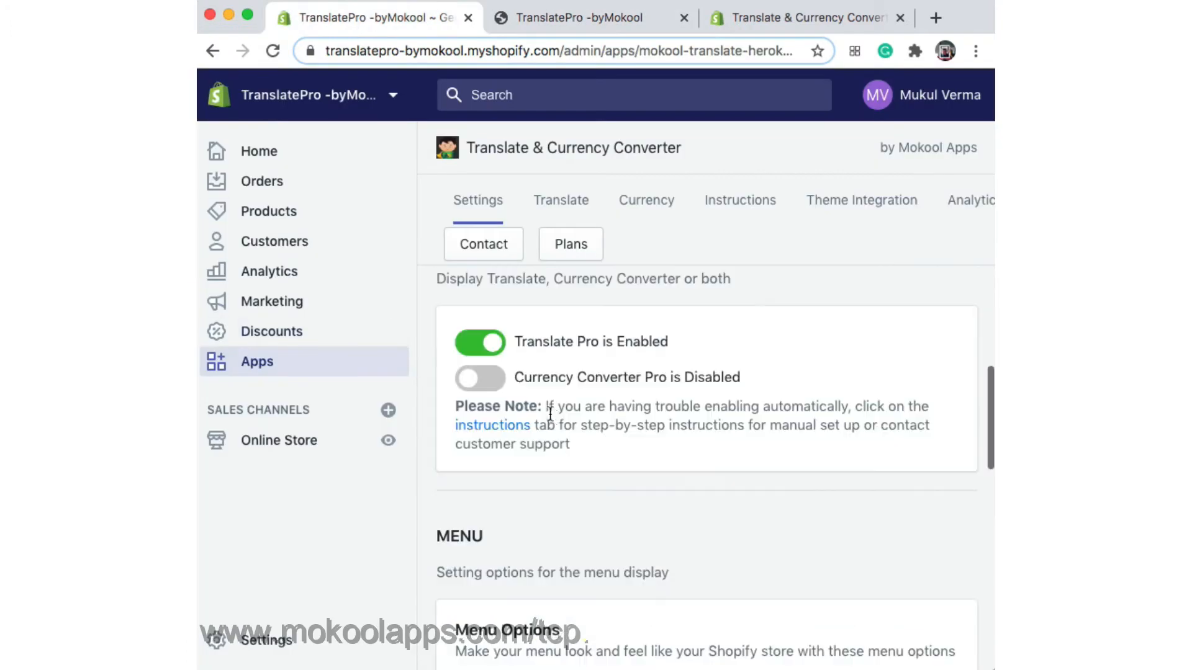
click(479, 377)
scroll(721, 512, down, 10)
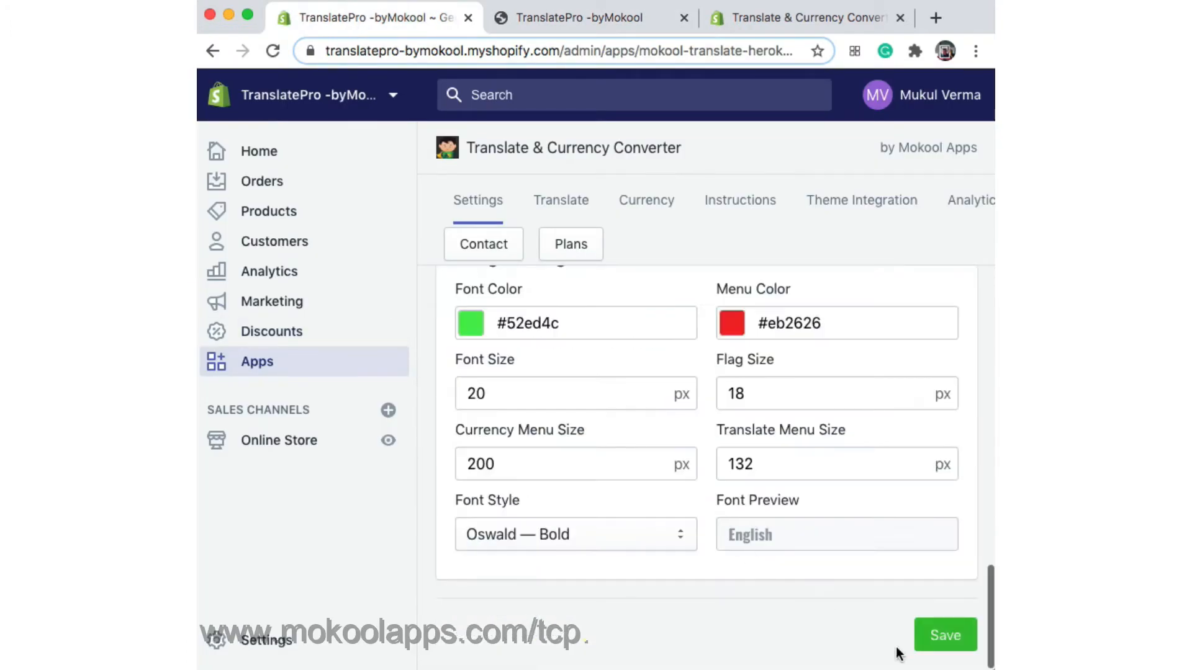
click(941, 639)
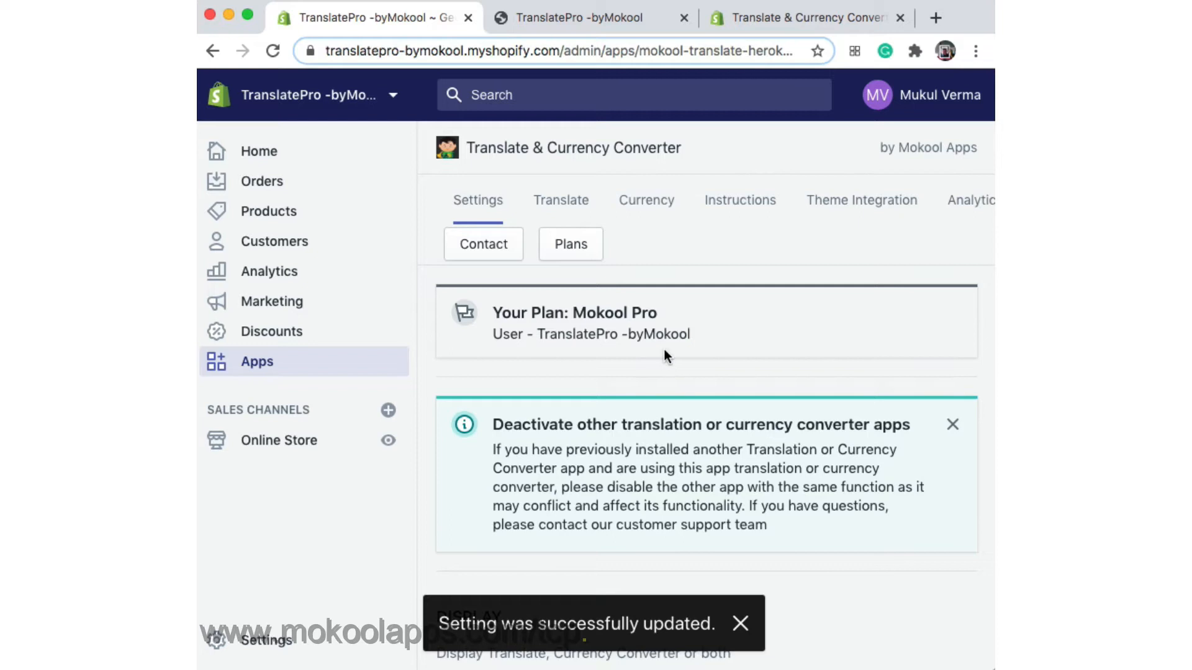
click(953, 424)
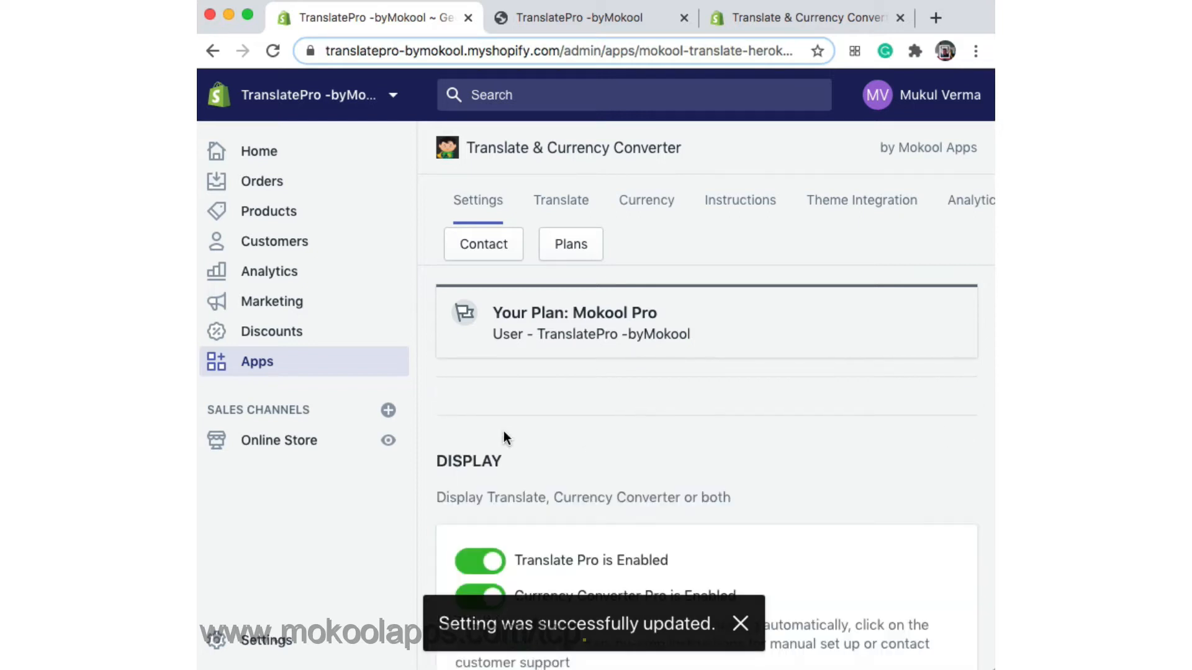
Step: Review the app's menu options for position, static display and country flags
scroll(507, 437, down, 6)
scroll(505, 437, down, 5)
scroll(507, 432, up, 2)
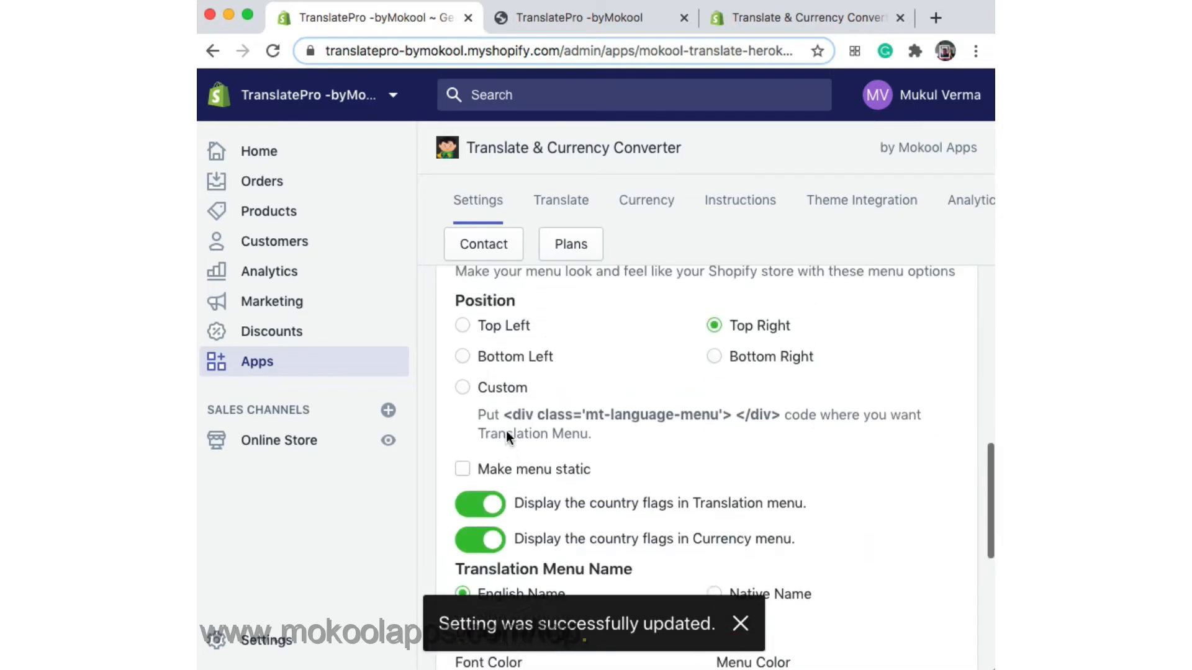
scroll(508, 429, up, 1)
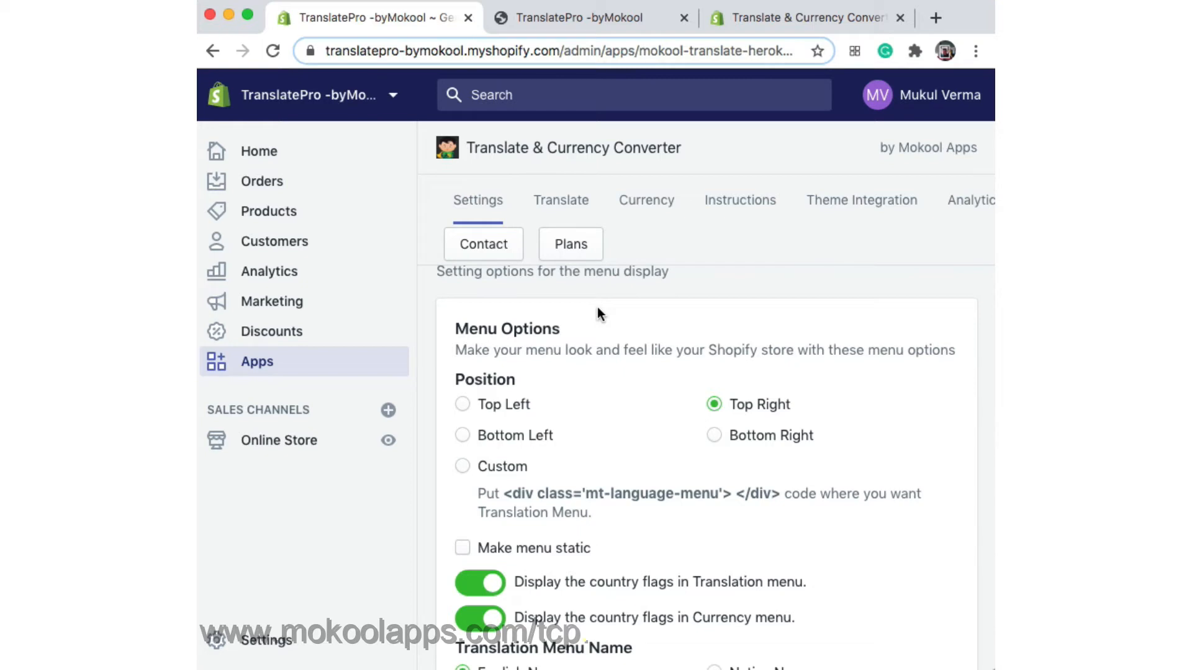
scroll(630, 405, down, 3)
scroll(642, 404, up, 3)
Step: Examine how the language menu behaves on the storefront while moving through the whole page
click(590, 16)
scroll(769, 346, down, 10)
scroll(769, 346, up, 20)
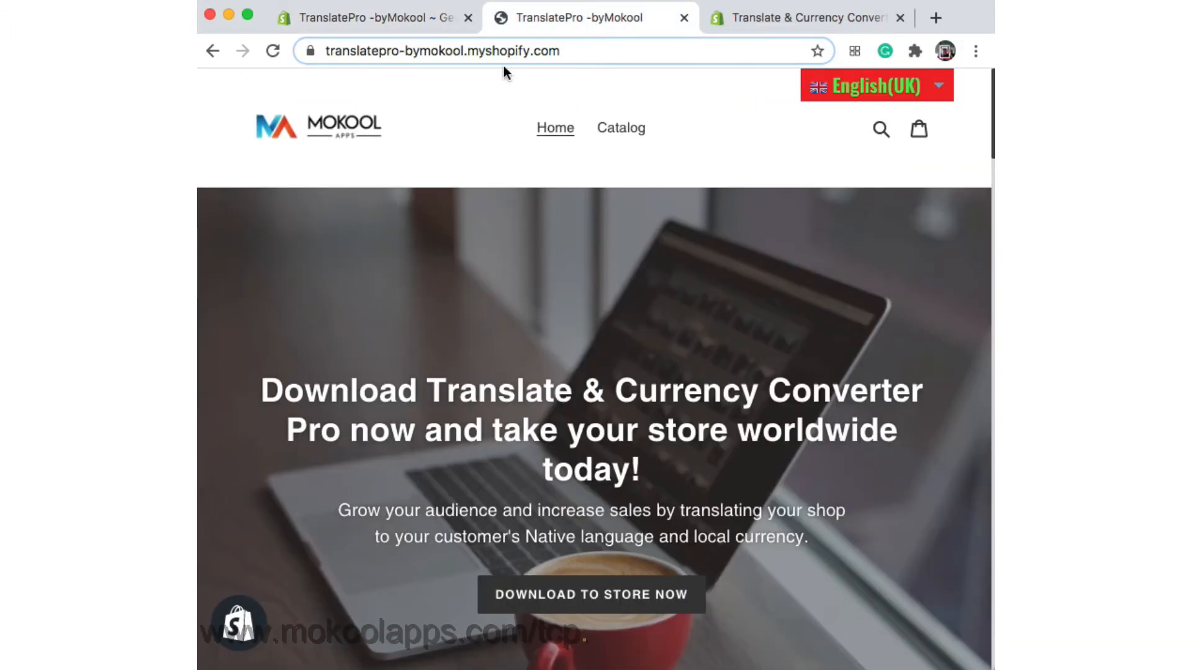
scroll(747, 229, down, 6)
scroll(841, 146, down, 20)
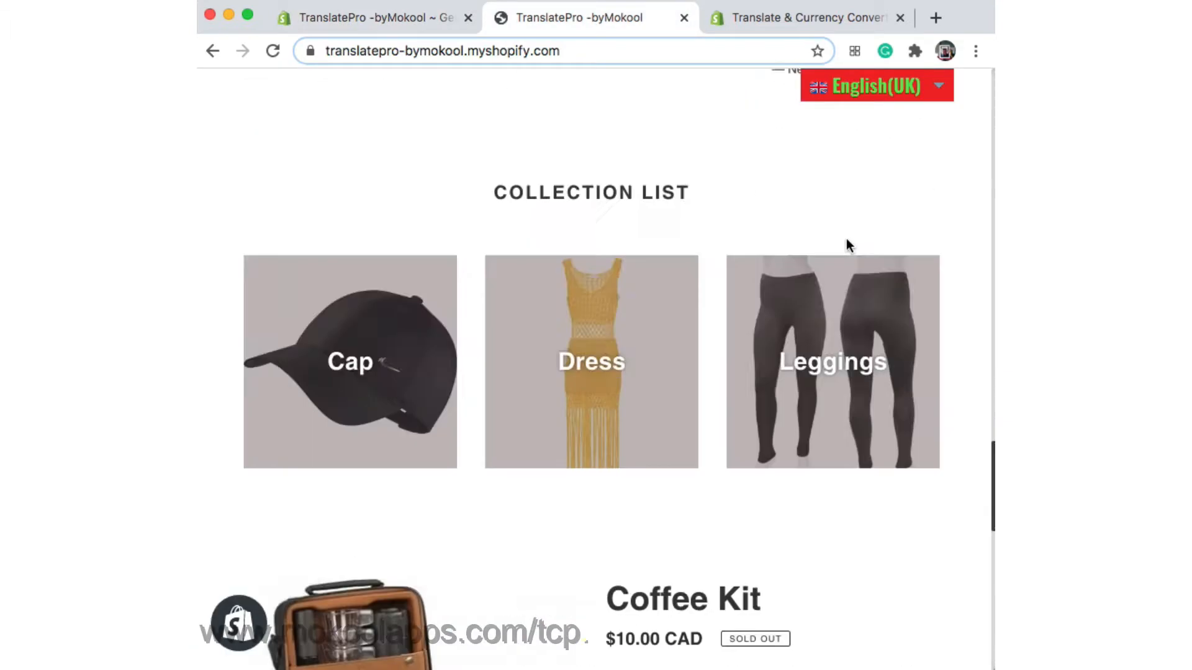
scroll(837, 248, up, 8)
scroll(837, 250, up, 15)
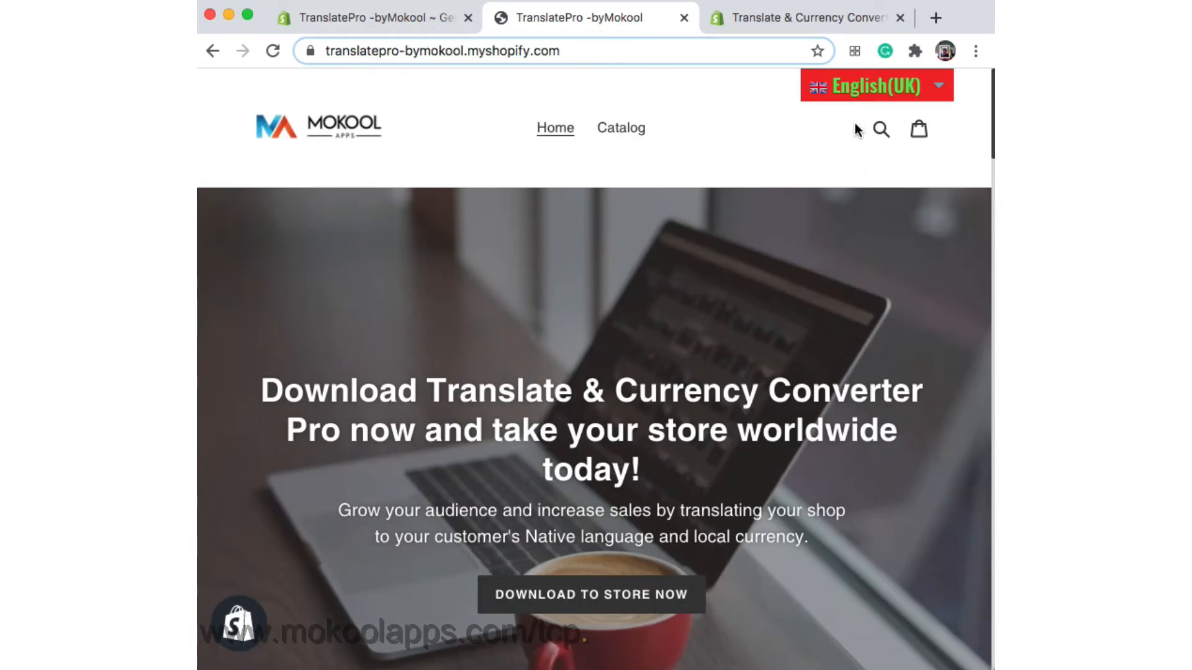
Step: Try the Top Left, Bottom Left and Bottom Right menu positions in the app settings, and return to Top Right
click(375, 20)
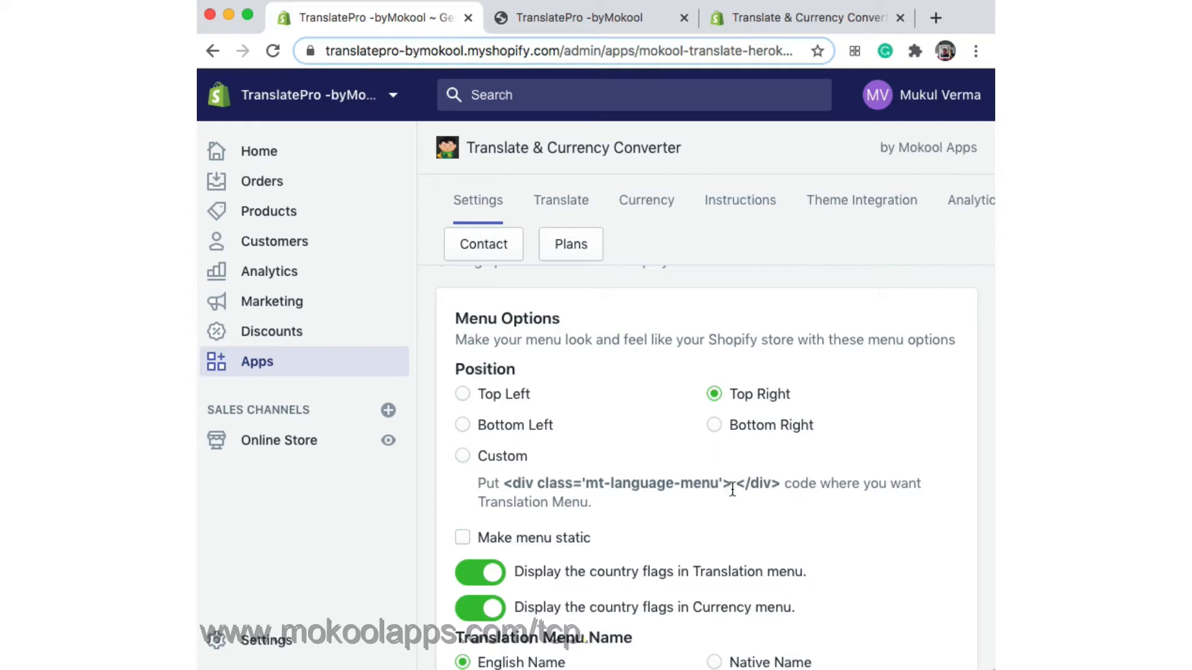
click(464, 395)
click(467, 433)
click(774, 434)
click(762, 401)
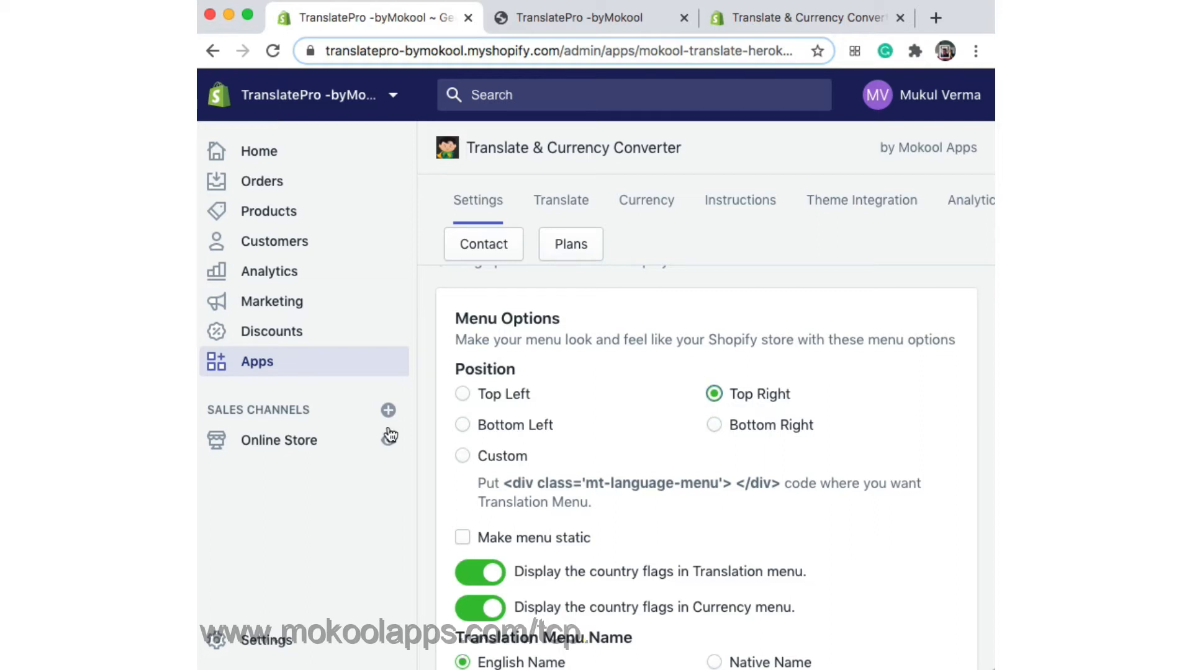
Step: Set the menu position to Top Left, make the menu static, and save the settings
click(519, 396)
click(488, 542)
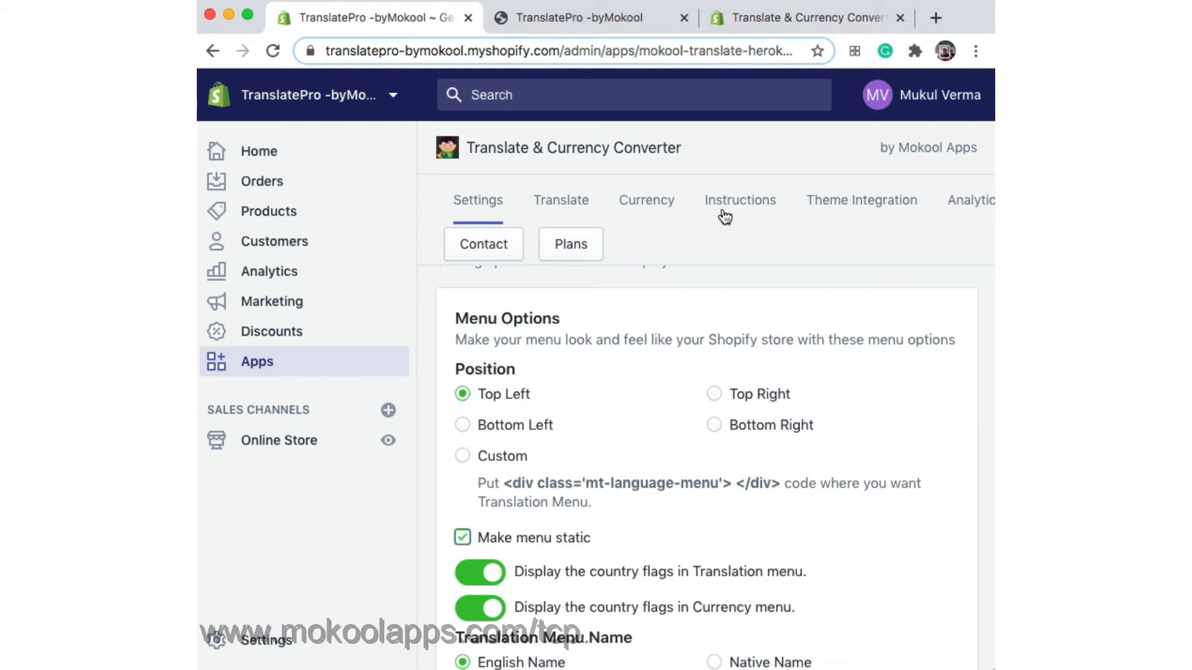
click(632, 16)
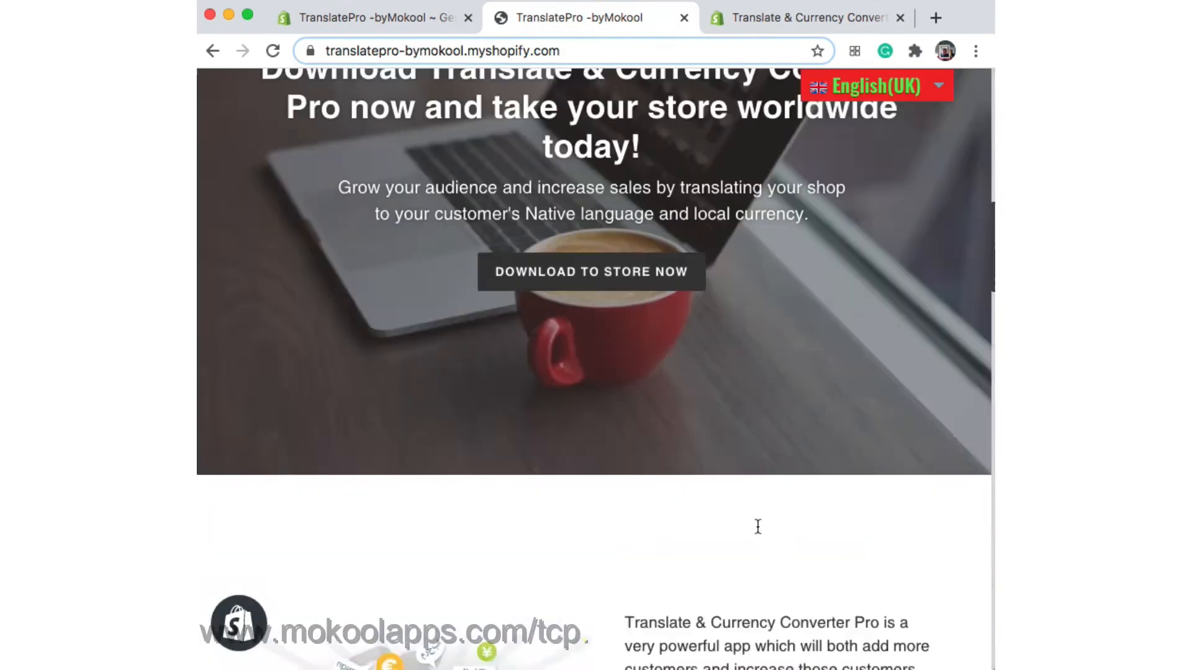
click(355, 17)
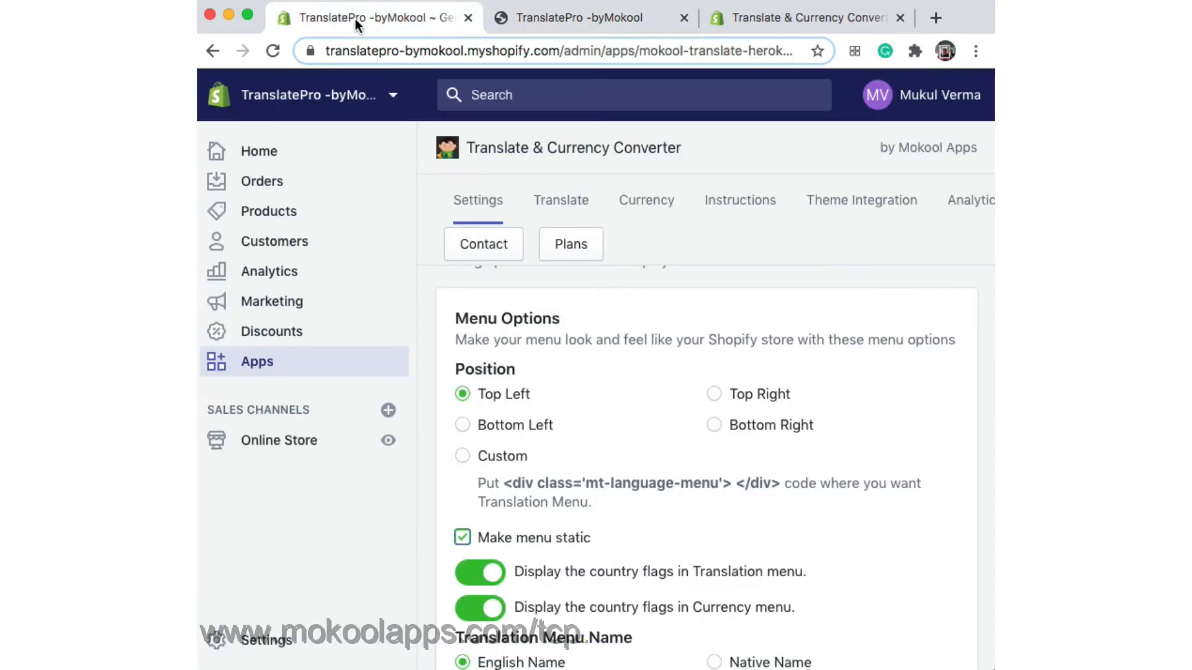
scroll(744, 620, down, 10)
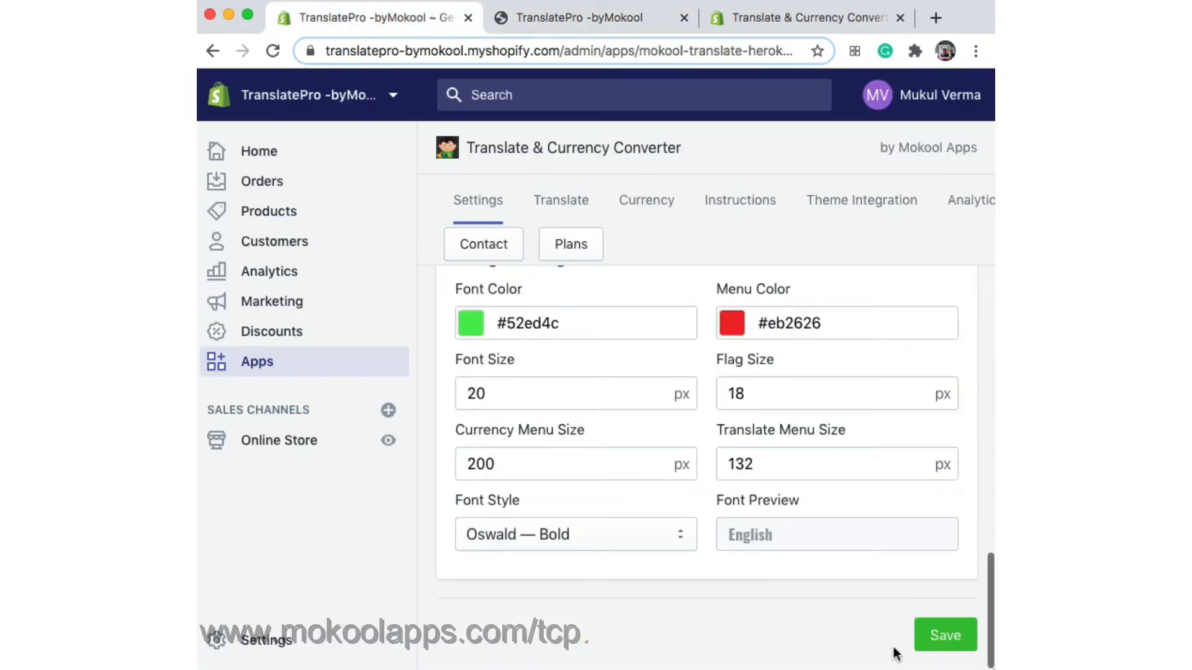
click(944, 645)
Step: Reload the storefront and check how the static Top Left menu behaves while moving down and up the page
click(601, 17)
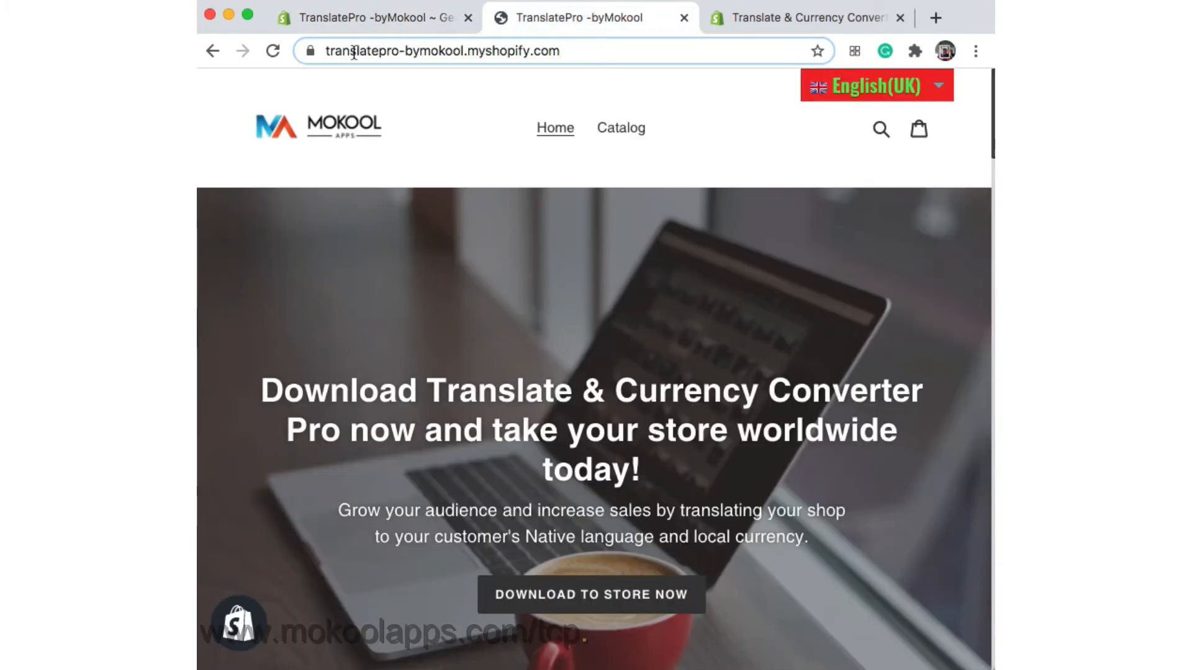
click(273, 50)
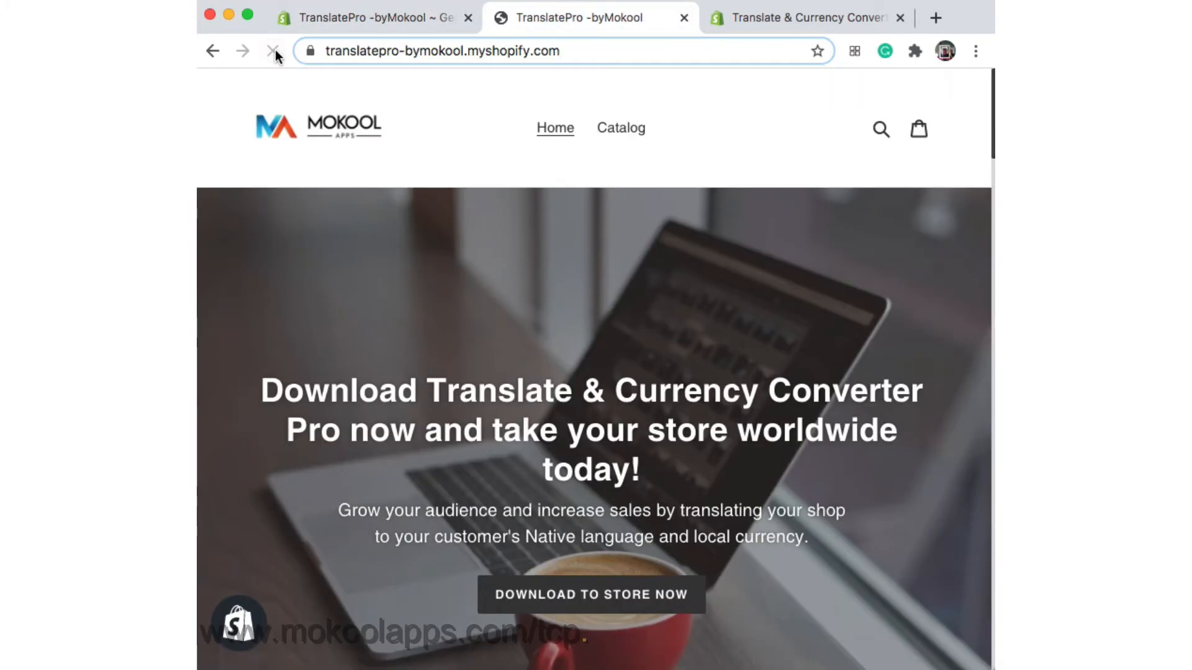
scroll(710, 441, down, 15)
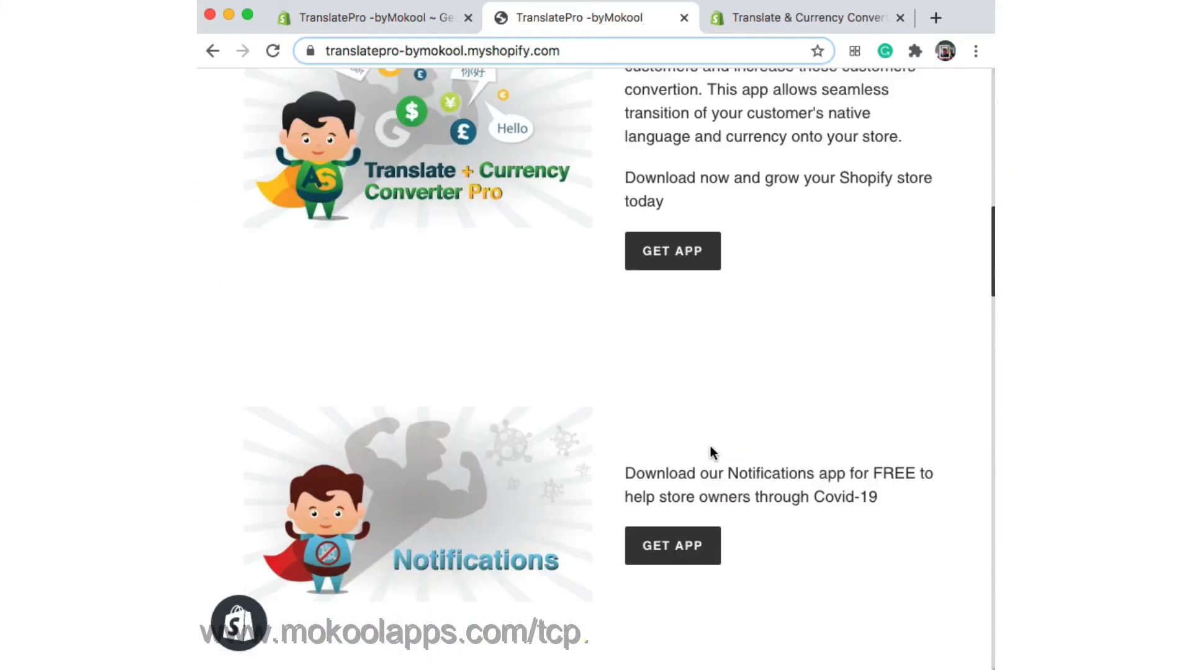
scroll(710, 447, down, 10)
scroll(717, 446, up, 20)
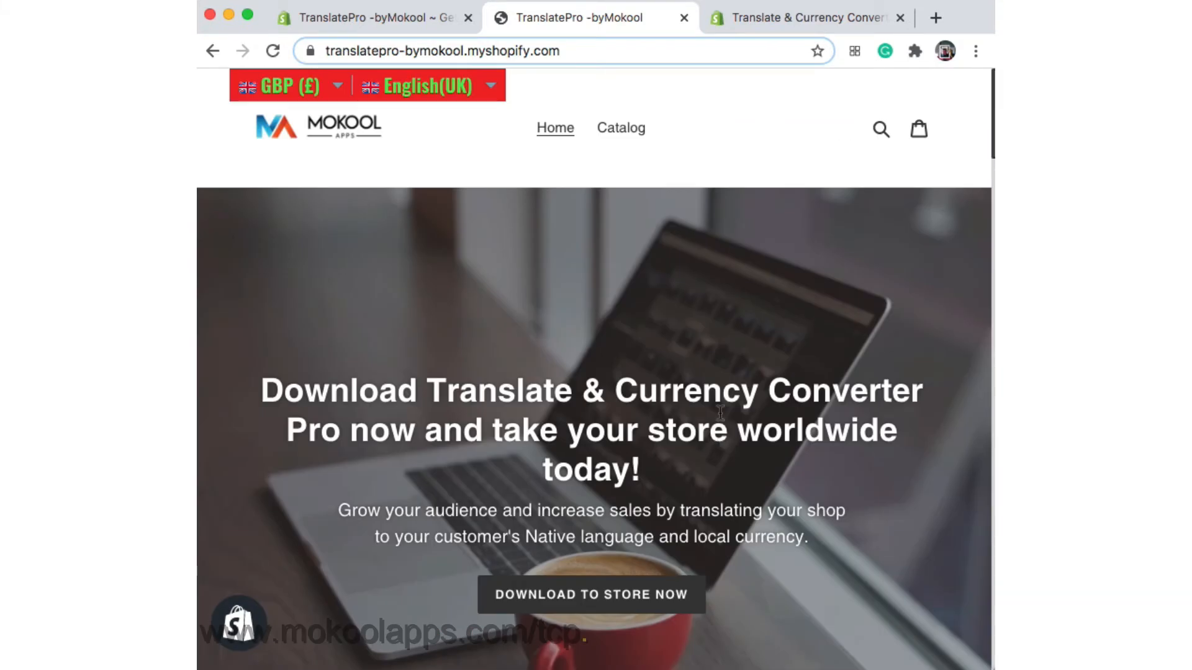
Step: Return to the app settings, change the menu position to Bottom Right, and save
click(377, 15)
scroll(692, 518, down, 10)
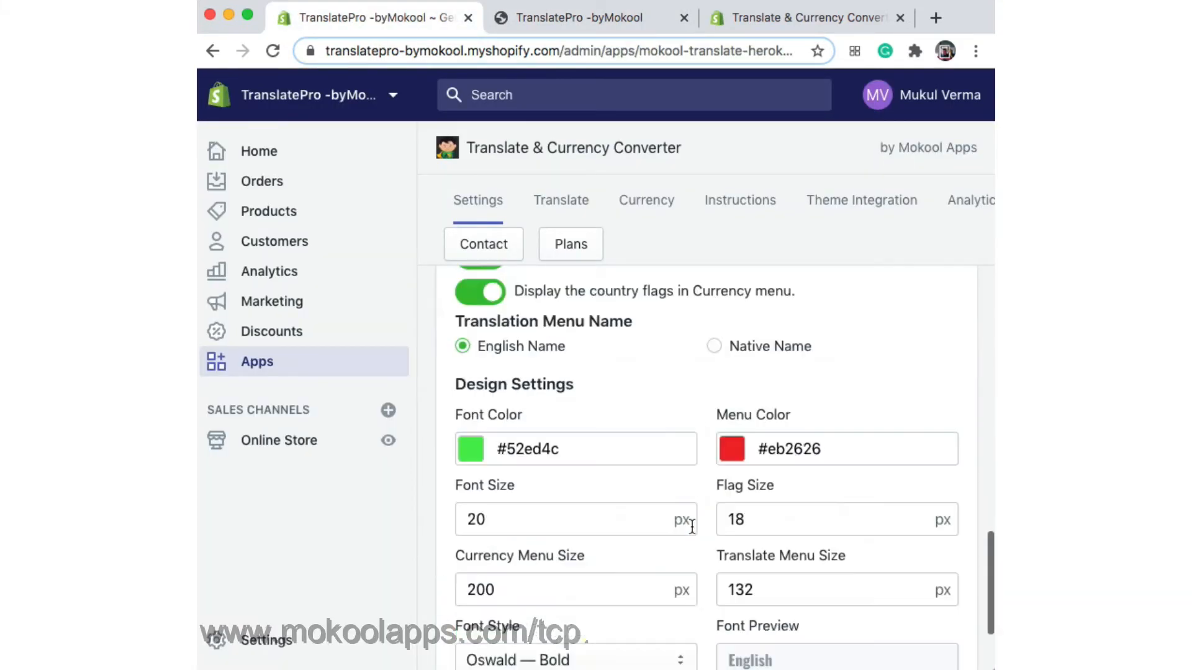
scroll(779, 388, up, 3)
click(748, 399)
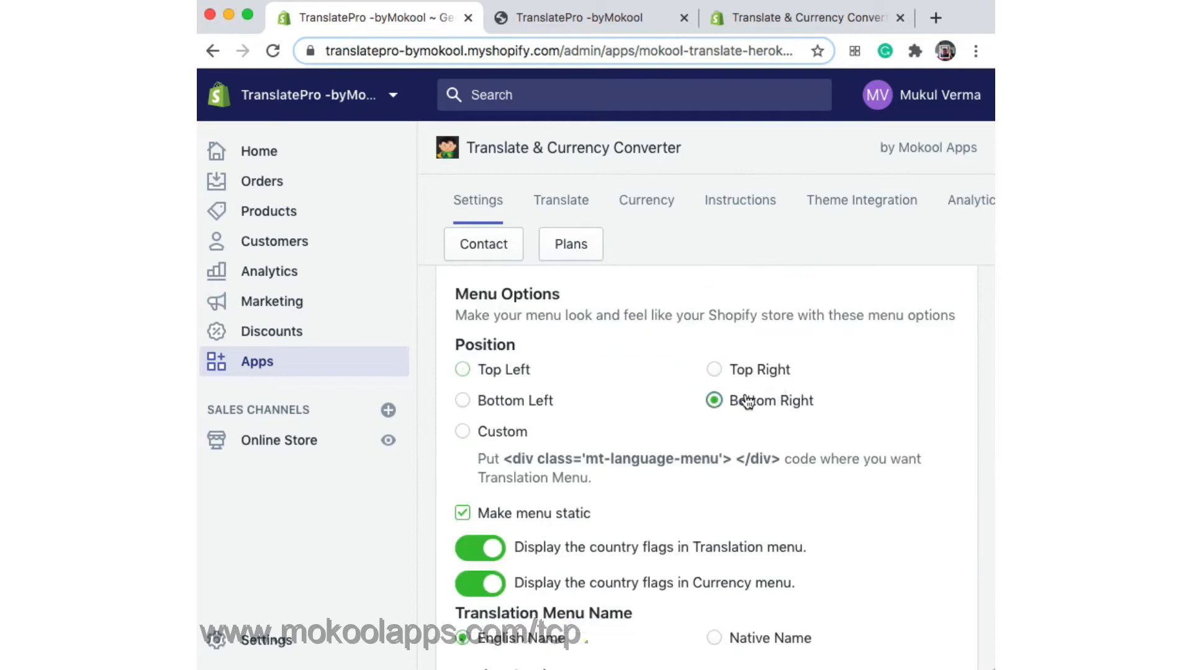
scroll(759, 519, down, 7)
click(937, 634)
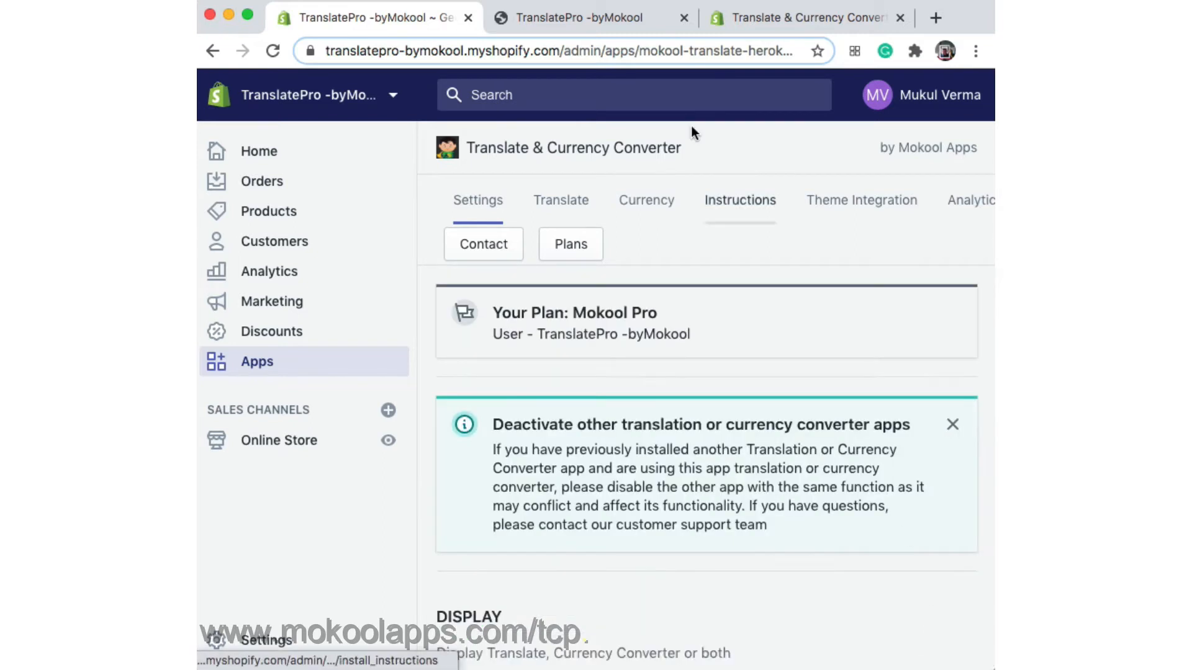
Step: Reload the storefront and check where the Bottom Right menu sits along the page
click(606, 20)
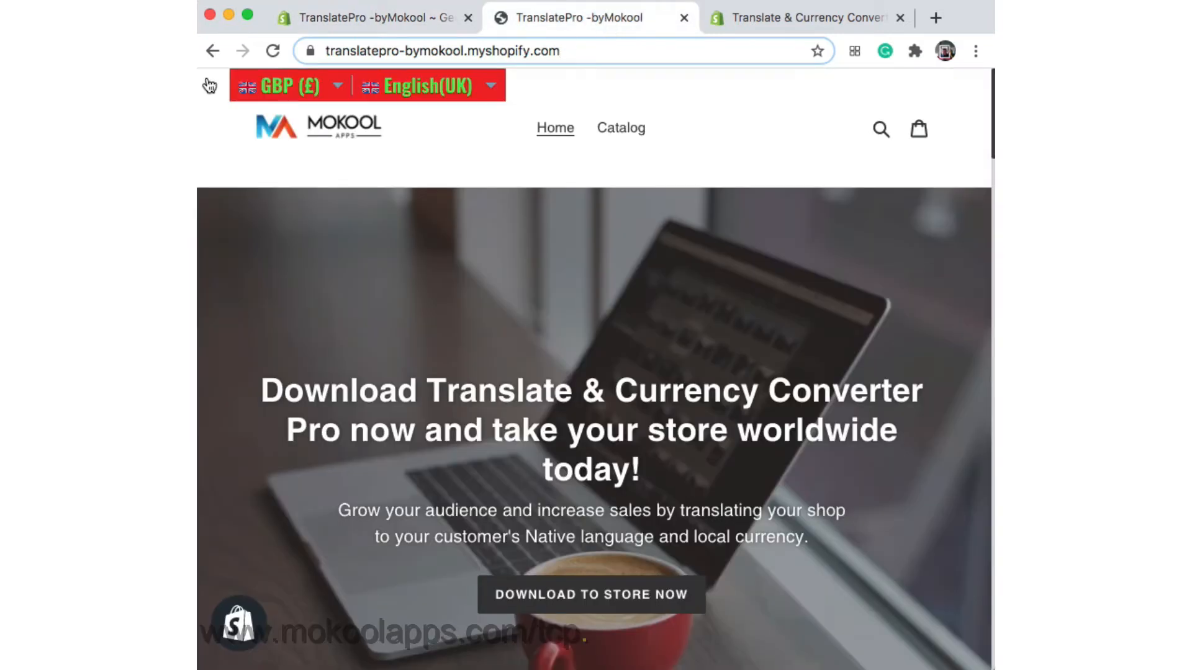
click(273, 50)
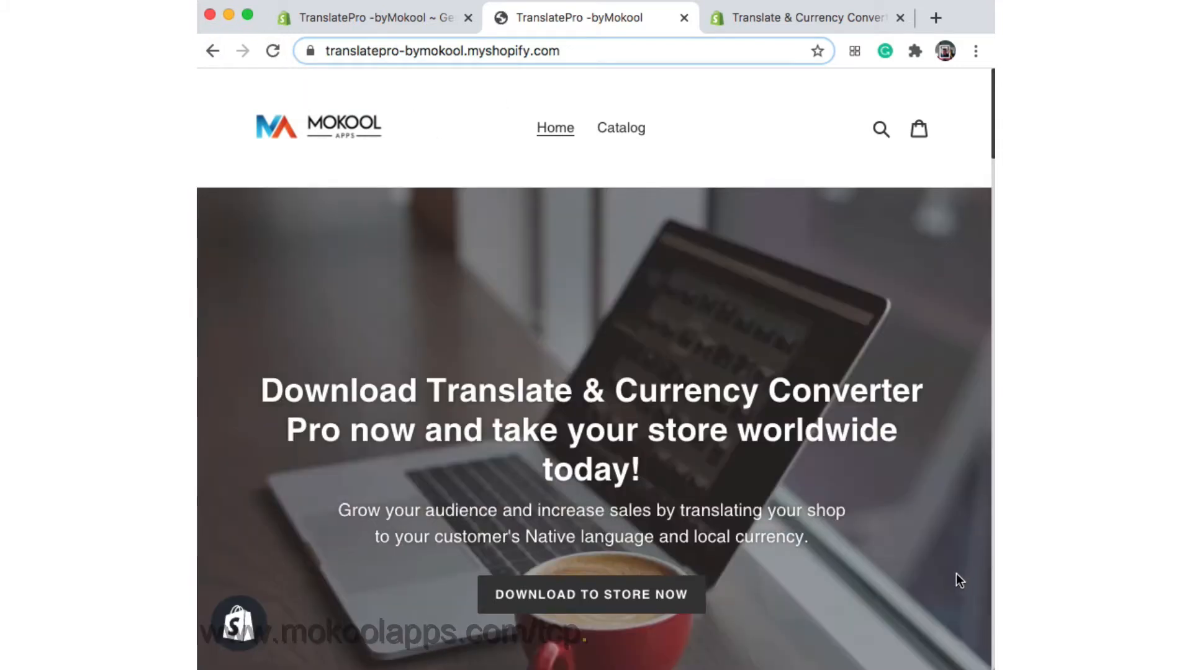
scroll(835, 589, down, 15)
scroll(837, 584, up, 3)
scroll(836, 583, down, 5)
Step: In the app's menu options, turn off the static menu, choose the Custom position, and save
click(344, 20)
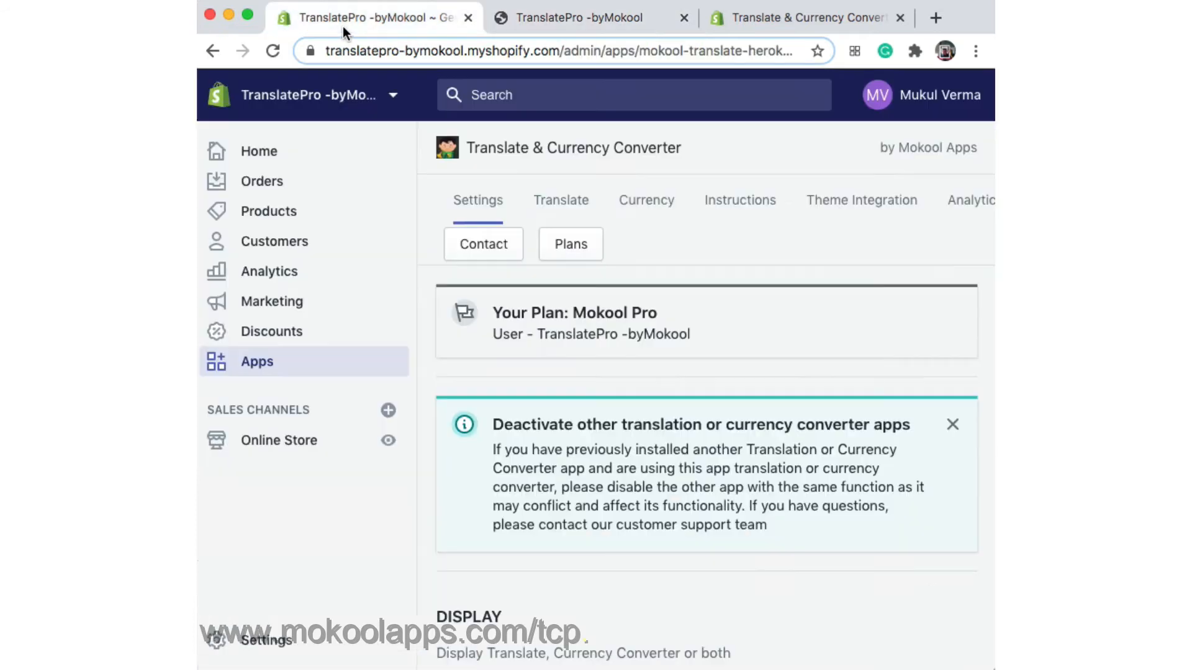
scroll(582, 415, down, 7)
scroll(582, 416, up, 8)
scroll(582, 416, down, 10)
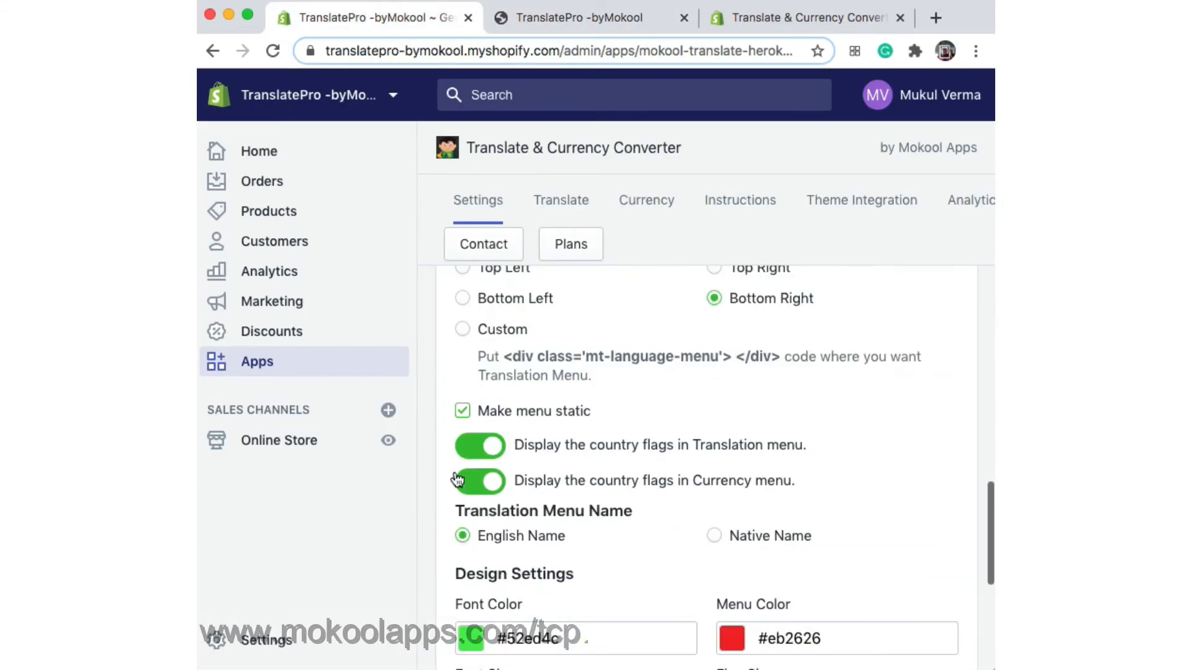
click(501, 414)
click(463, 329)
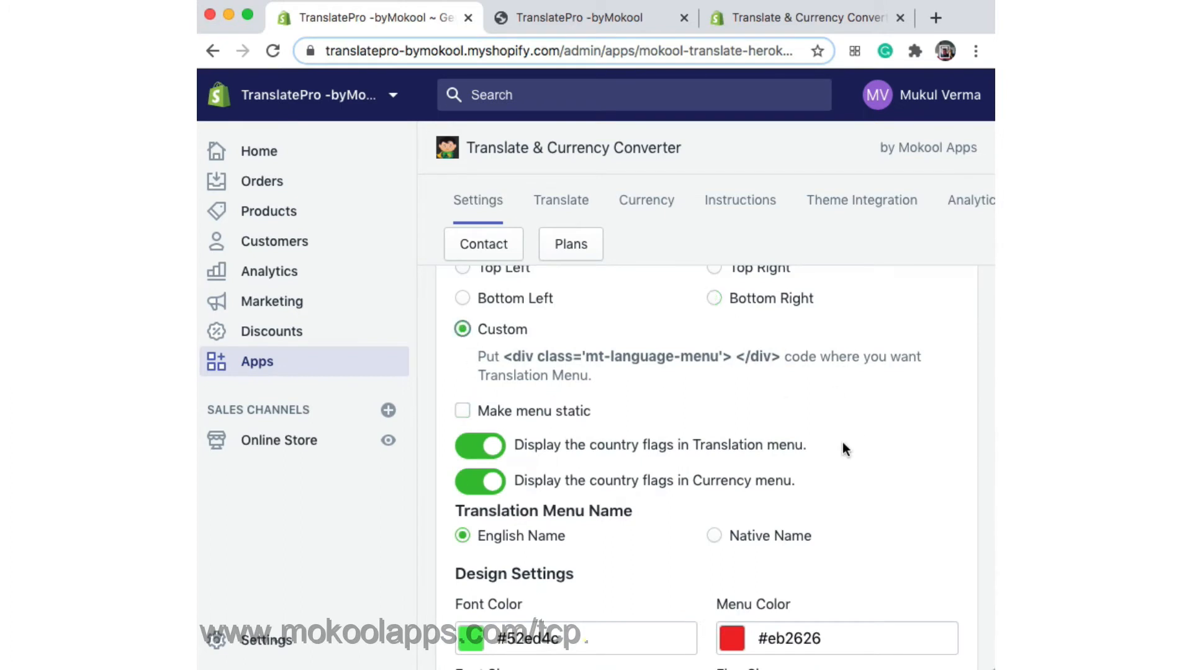
scroll(862, 497, down, 5)
click(940, 635)
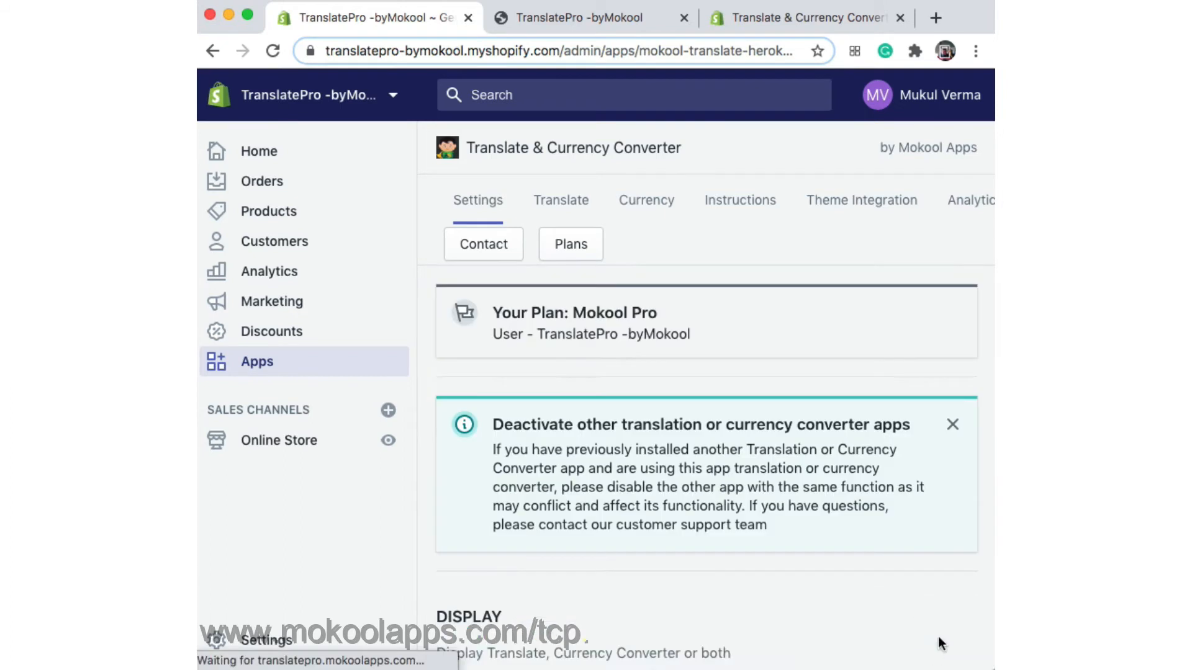
Step: Reload the storefront and inspect the custom-positioned language and currency menu in the page header
click(549, 12)
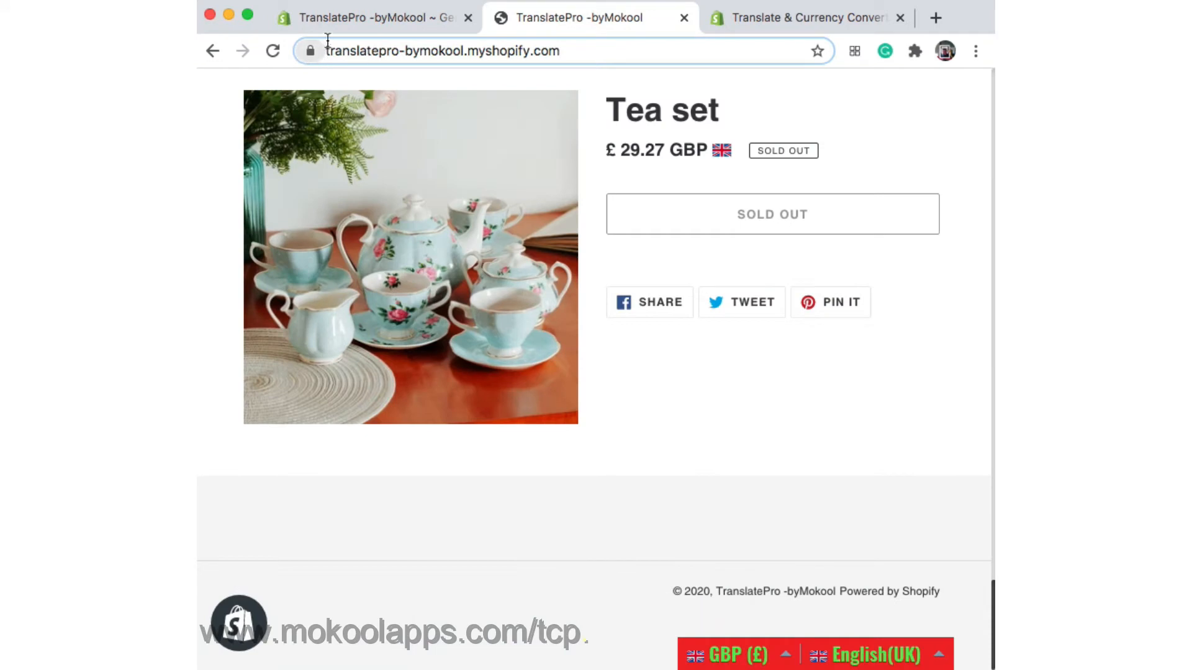
click(353, 21)
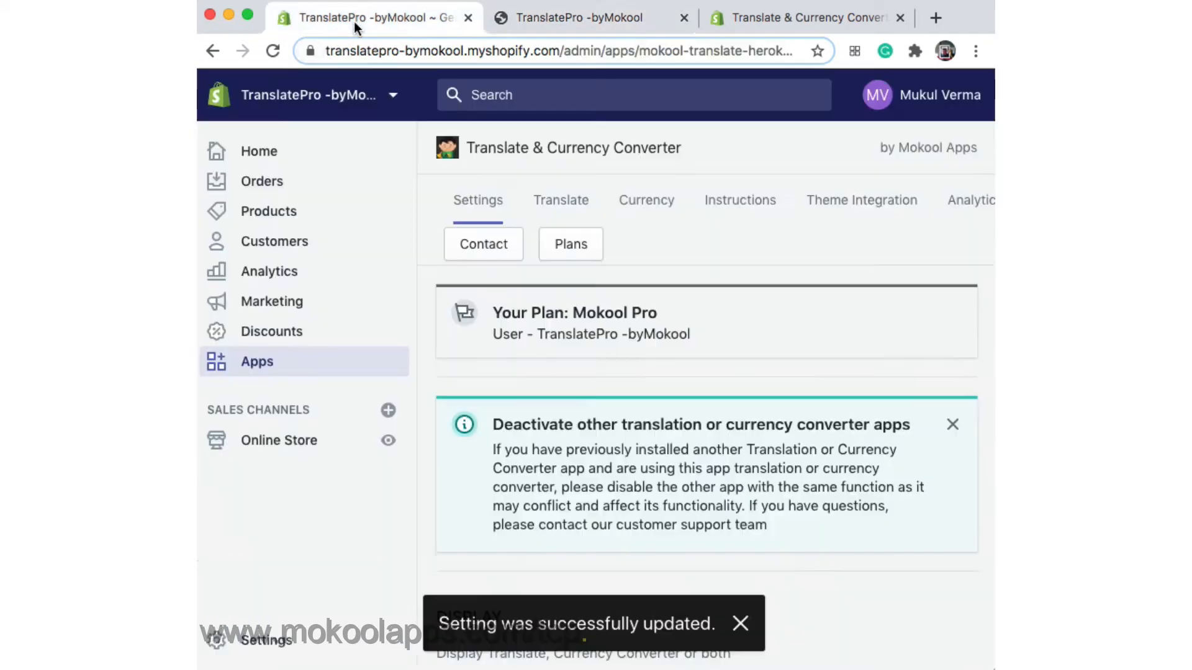
click(579, 14)
scroll(609, 344, up, 20)
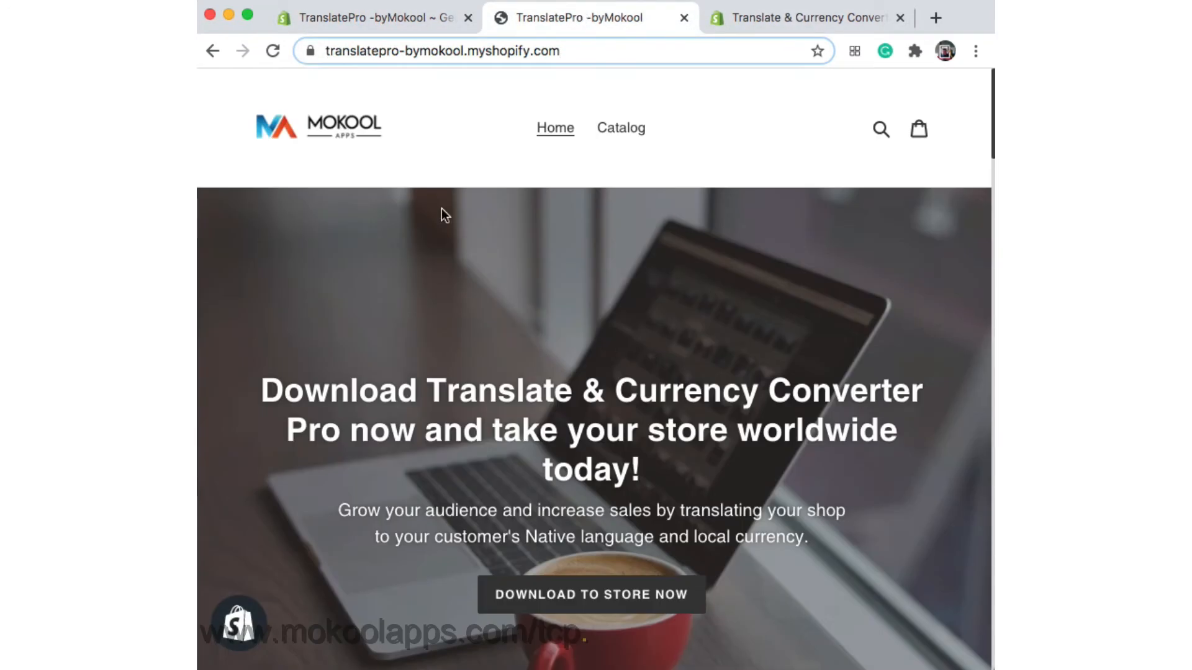
click(273, 51)
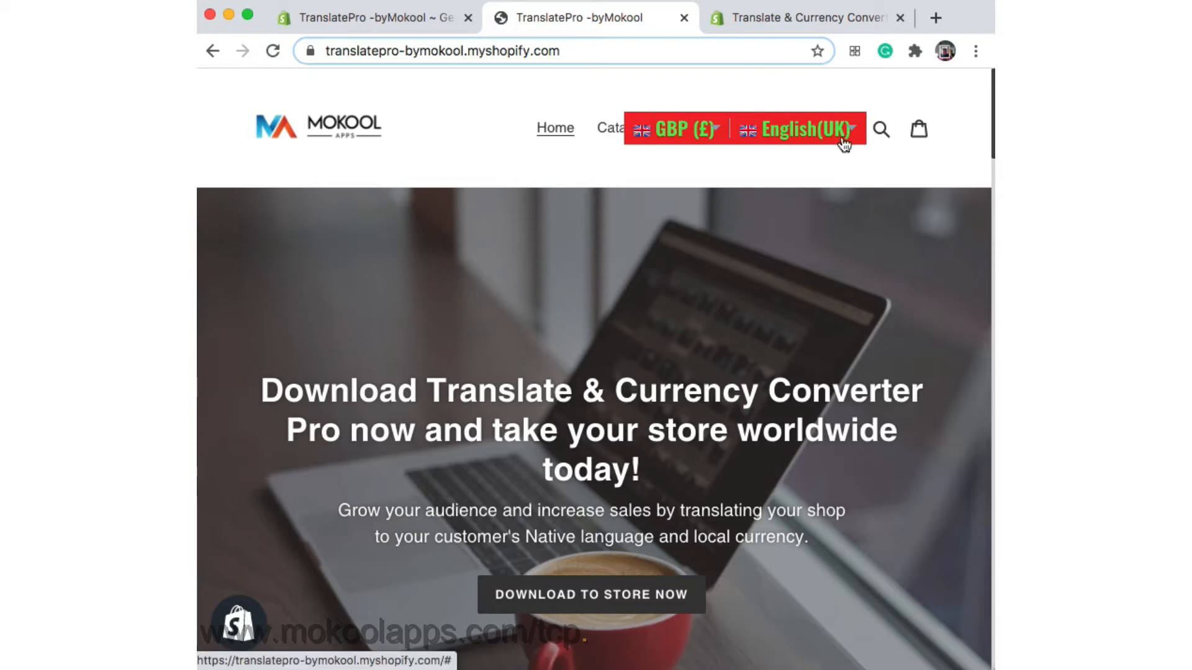
scroll(761, 213, down, 5)
scroll(762, 214, up, 5)
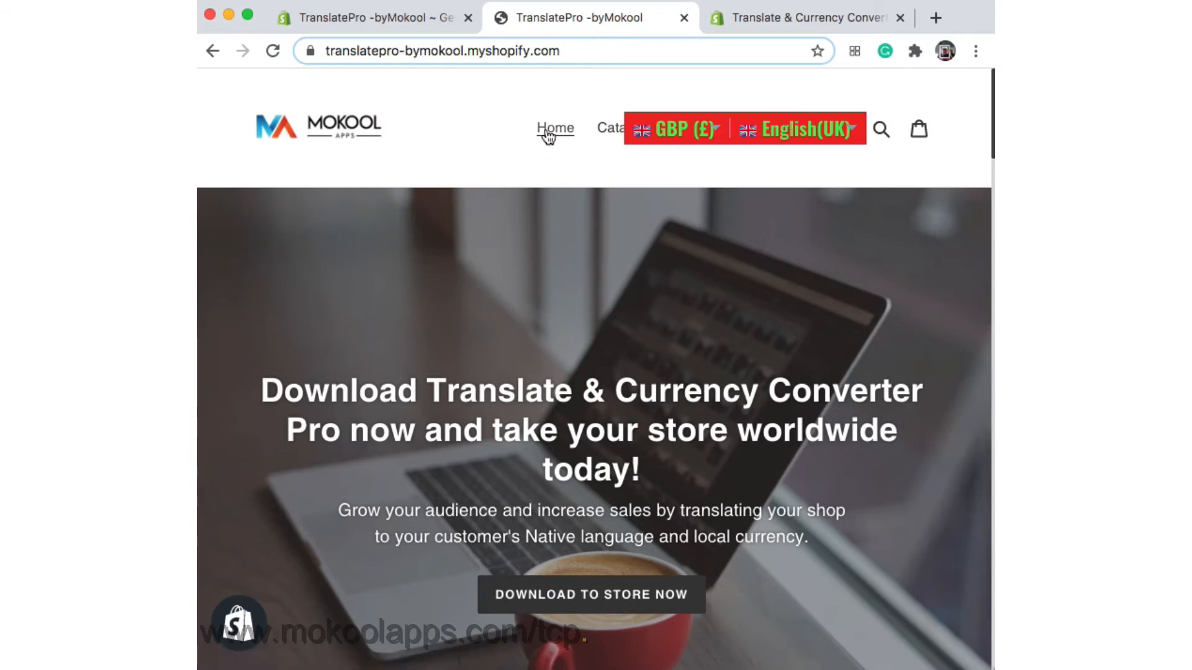
Step: Dismiss the notice about deactivating other apps and compare the Custom position setting with the storefront
click(355, 18)
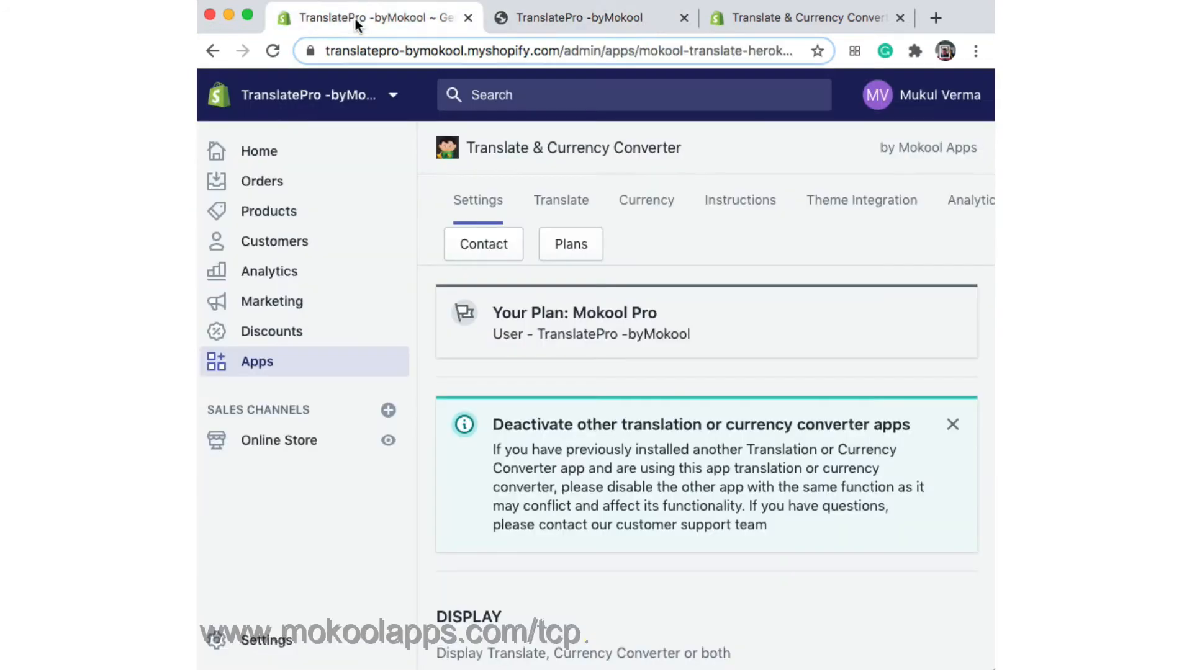
click(952, 425)
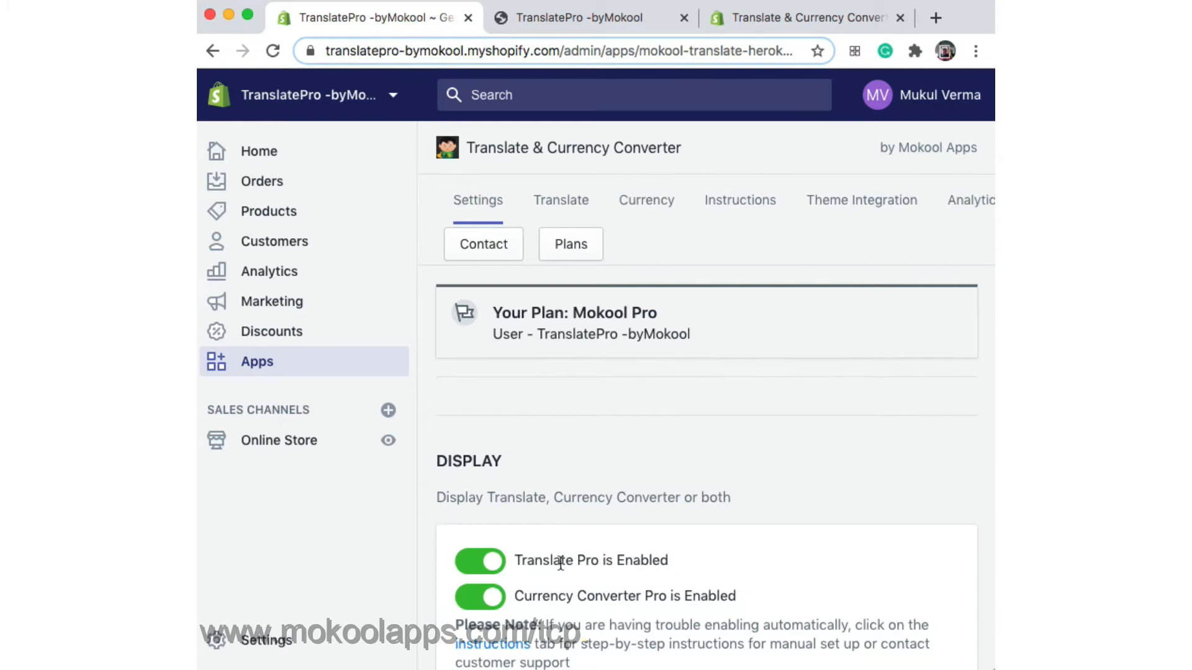
scroll(656, 458, down, 5)
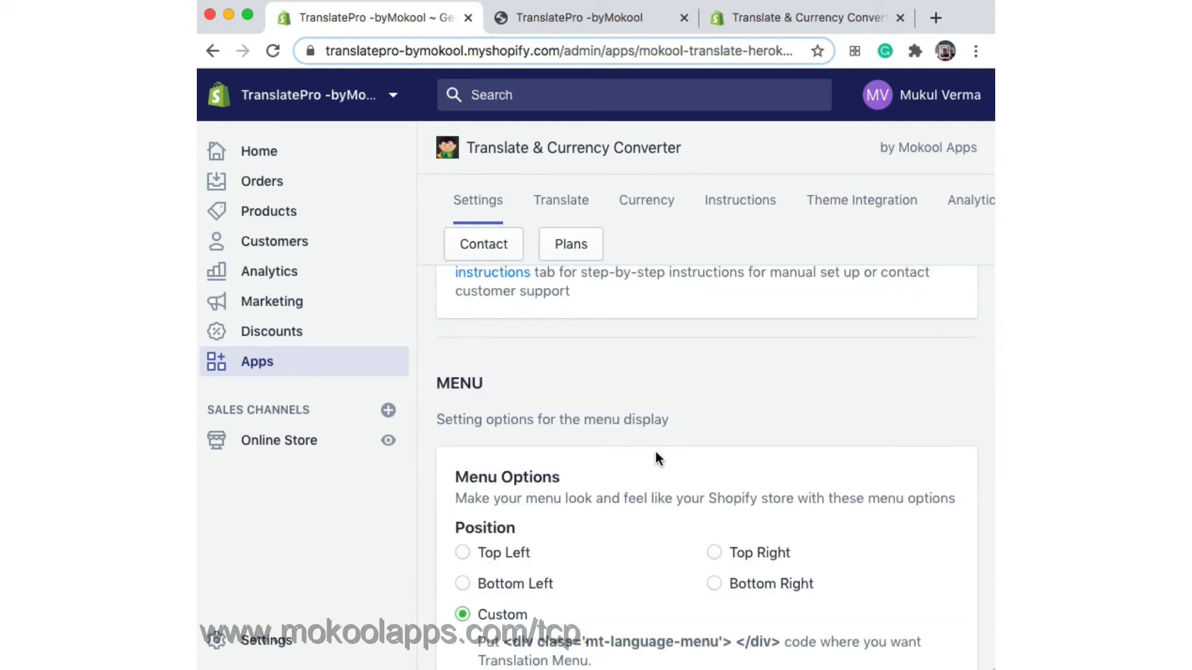
click(538, 19)
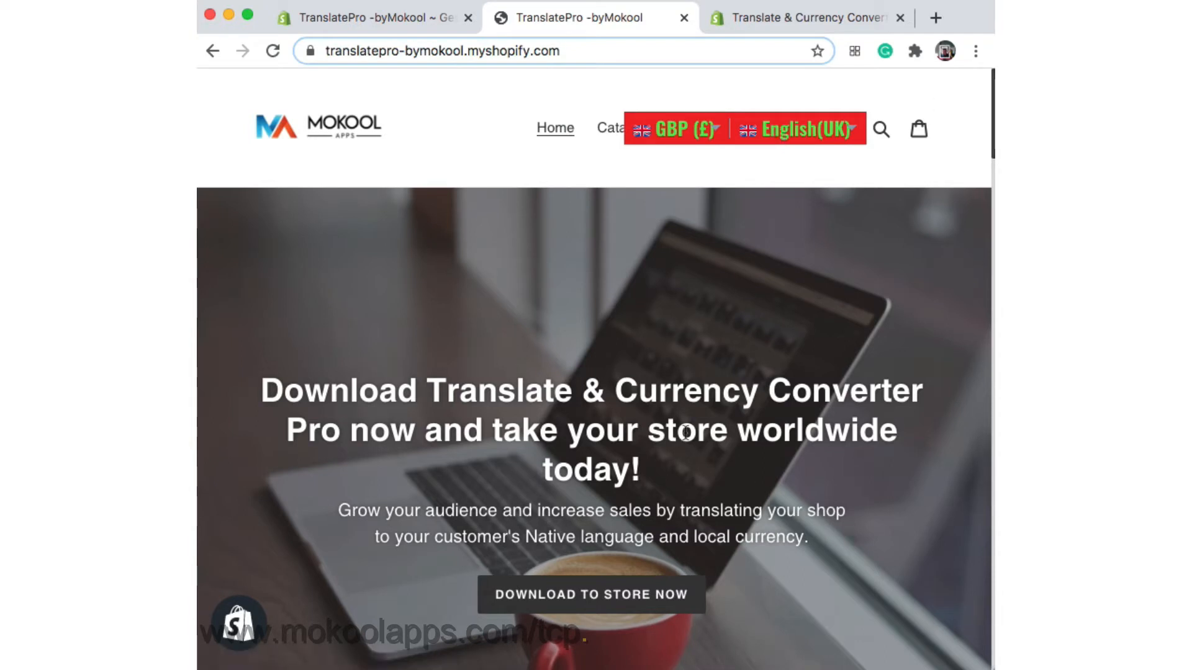
Step: Set the menu position back to Top Right in the app settings and save
click(322, 28)
click(713, 552)
scroll(654, 462, down, 10)
click(945, 634)
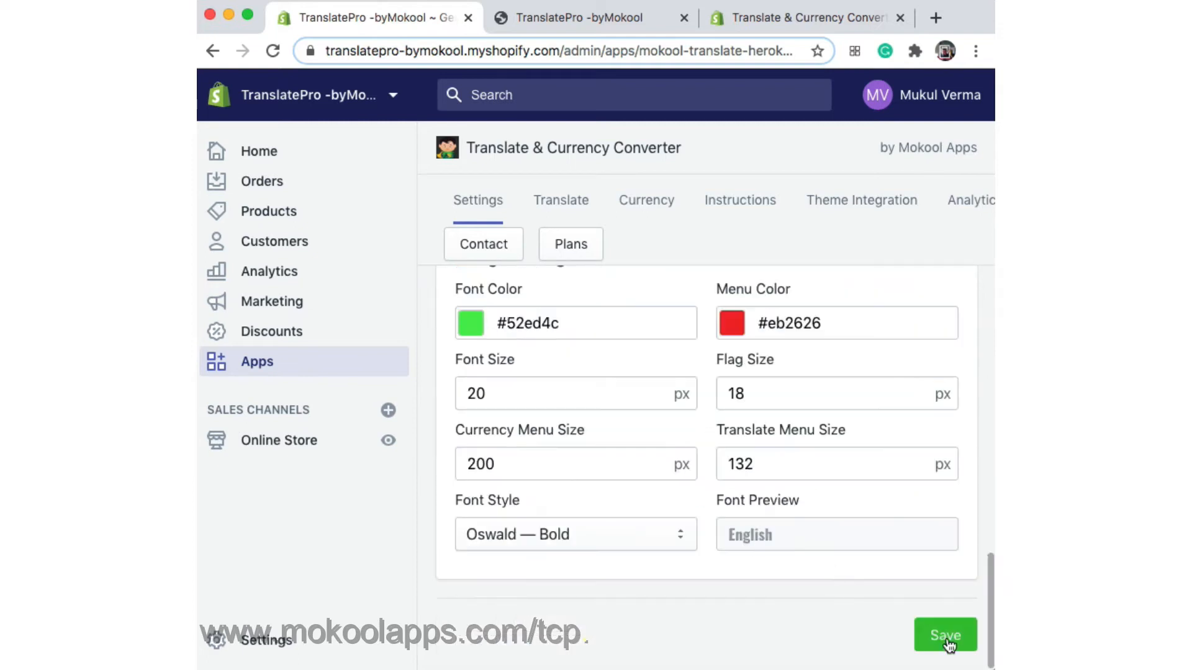
scroll(859, 559, down, 6)
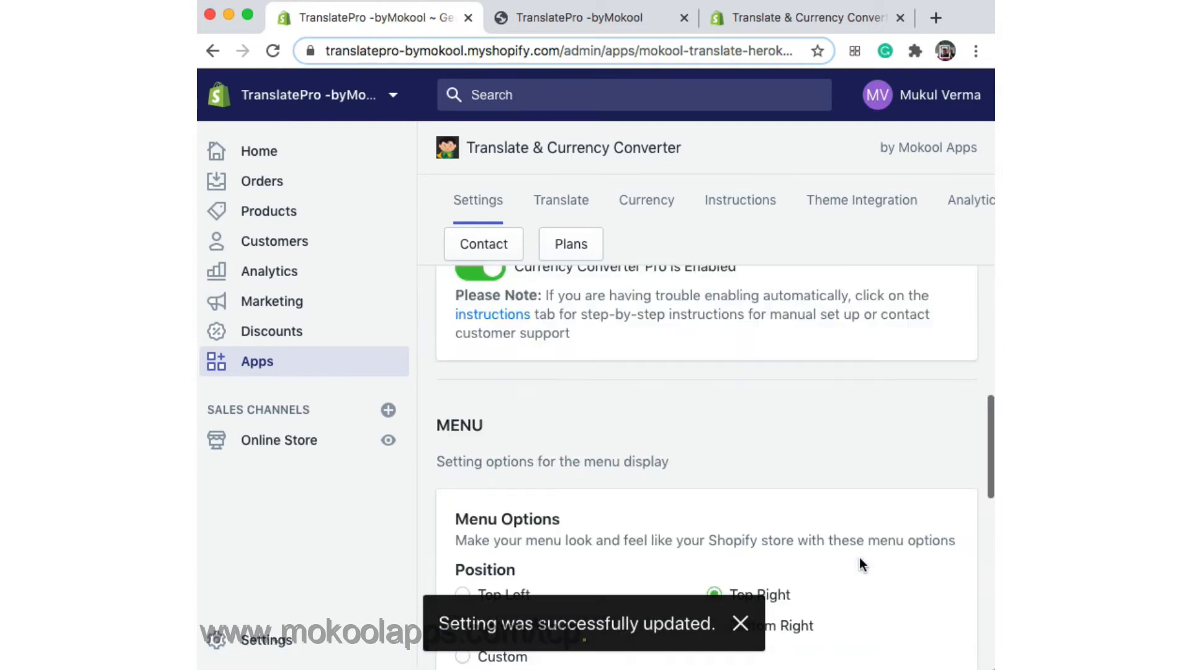
Step: Reload the storefront and check the Top Right menu while moving down and up the page
click(548, 8)
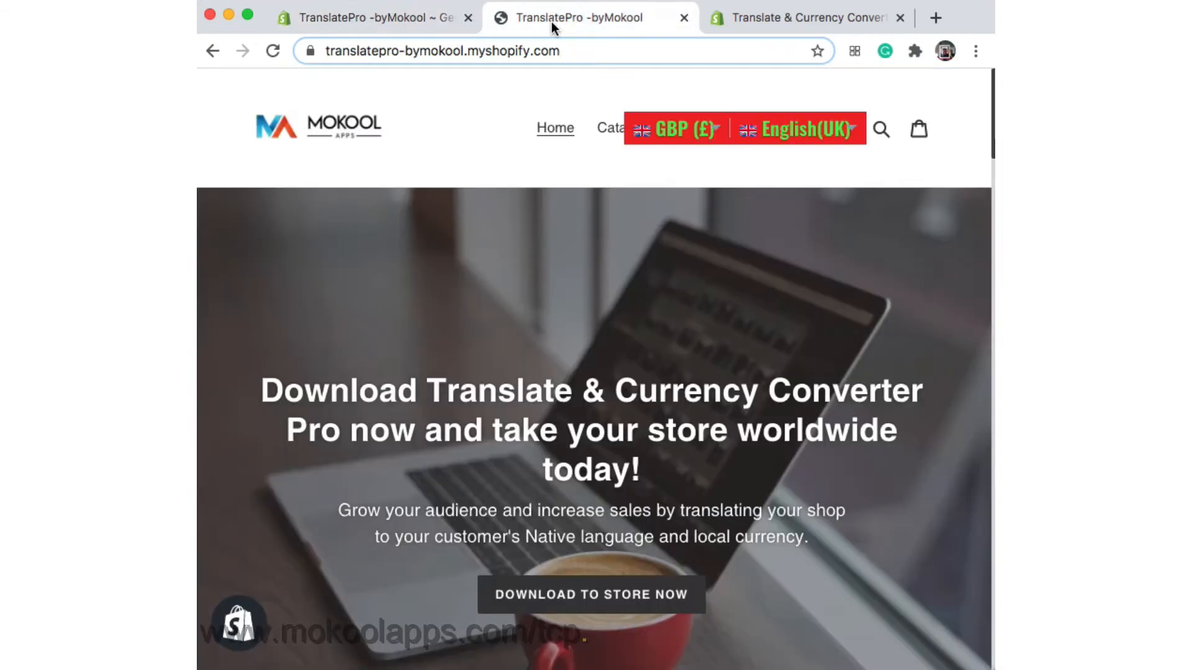
click(275, 49)
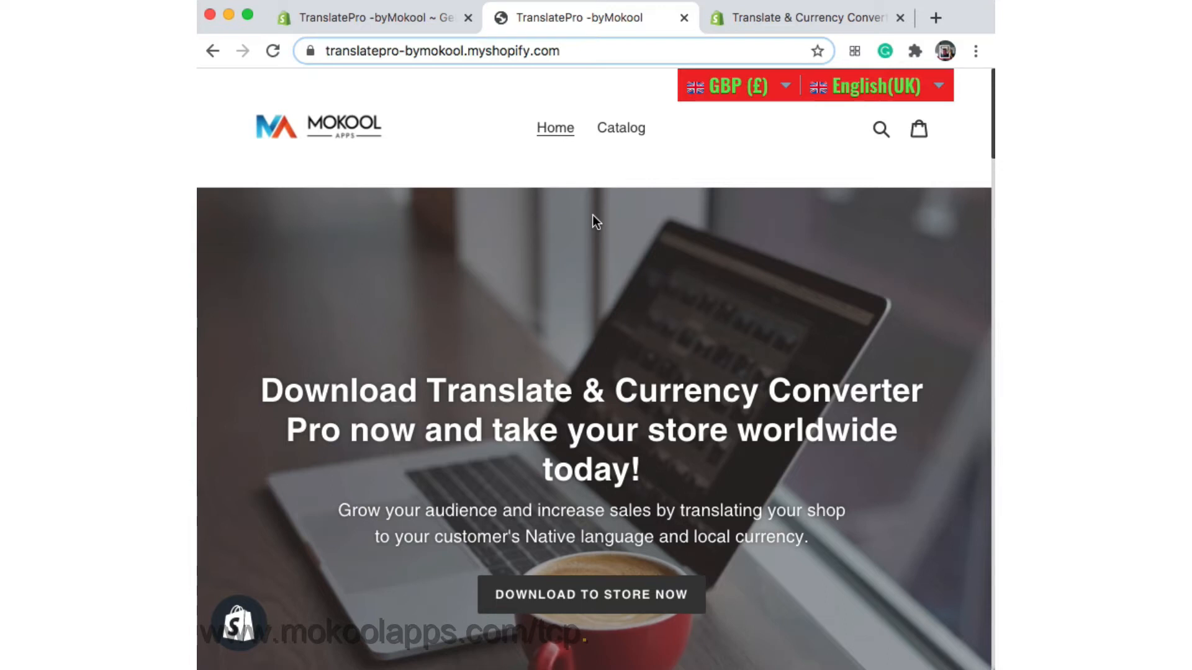
scroll(757, 239, down, 8)
scroll(781, 180, up, 8)
Step: Try turning off the country flags in the Translation menu, and turn them back on
click(363, 18)
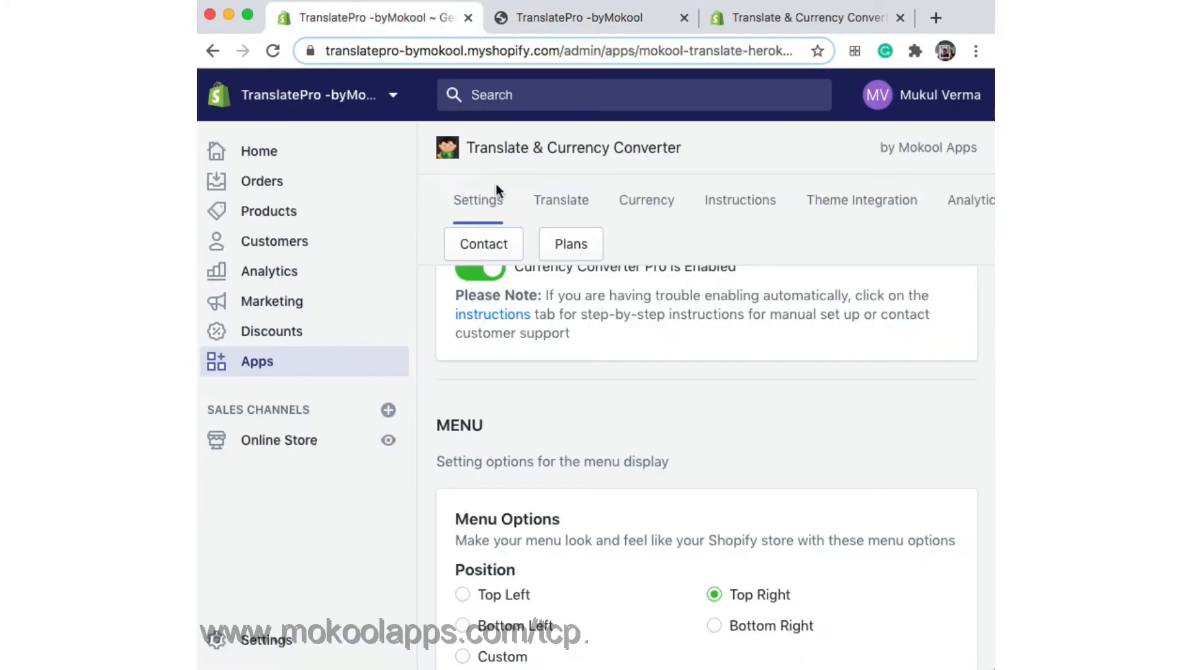
scroll(786, 488, down, 5)
scroll(785, 487, up, 5)
scroll(609, 452, down, 5)
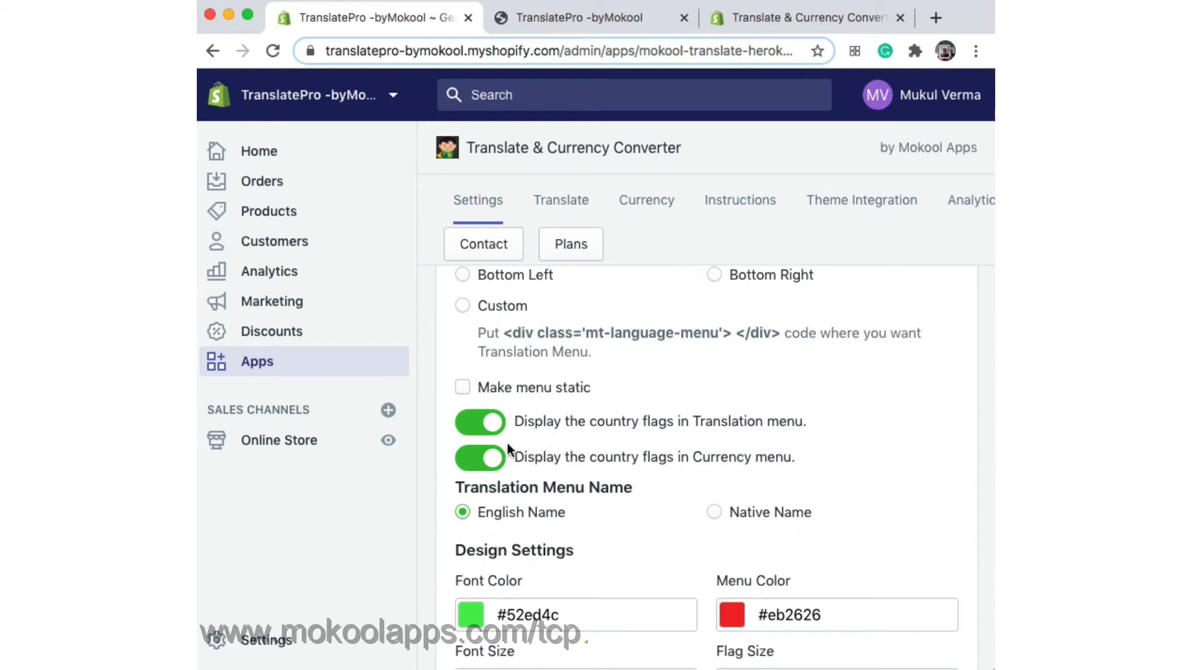
click(481, 424)
click(481, 424)
Step: Check the country flags on the storefront and compare the app's Design Settings with the menu's appearance there
click(570, 19)
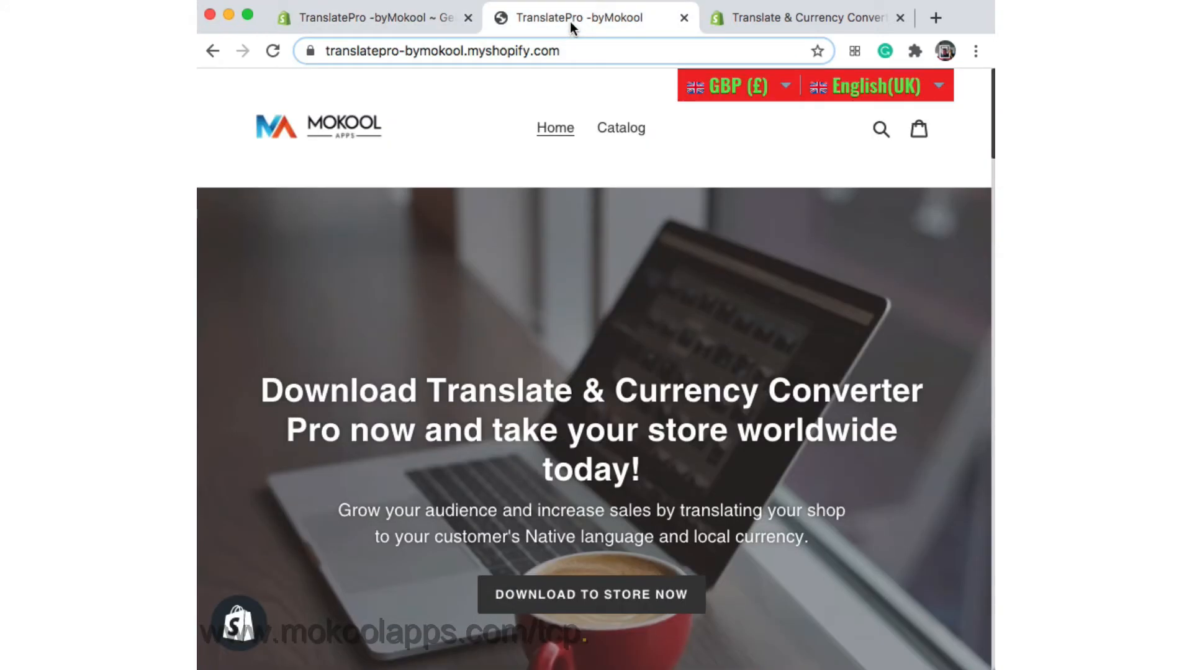
click(361, 22)
scroll(664, 552, down, 5)
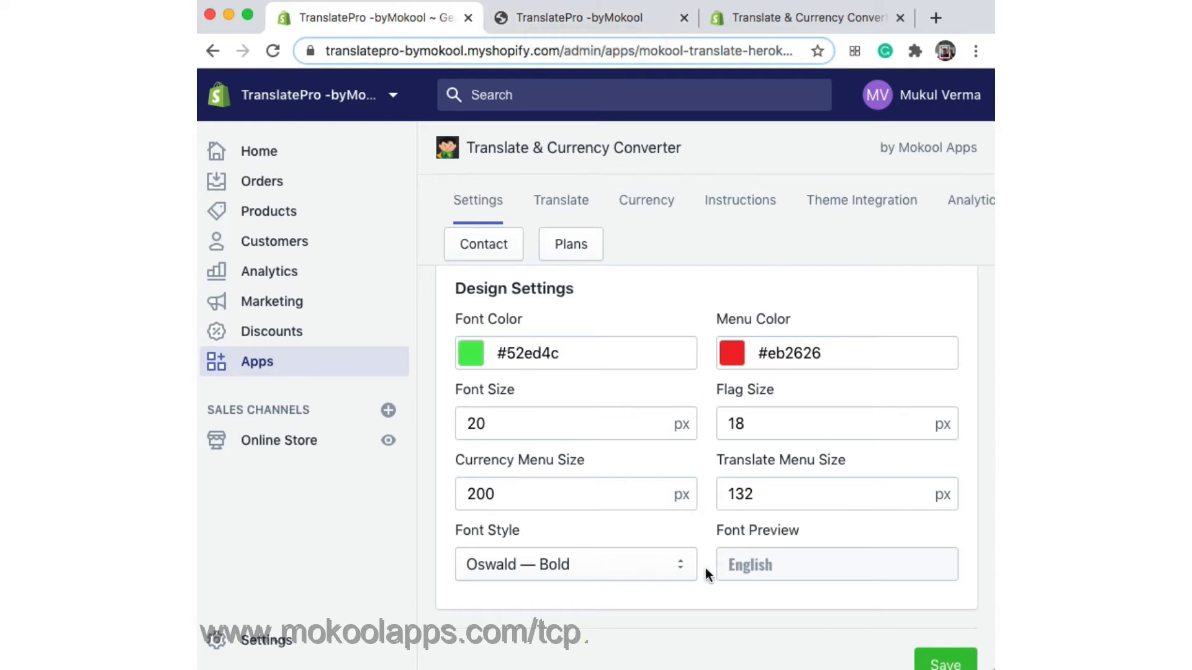
click(594, 26)
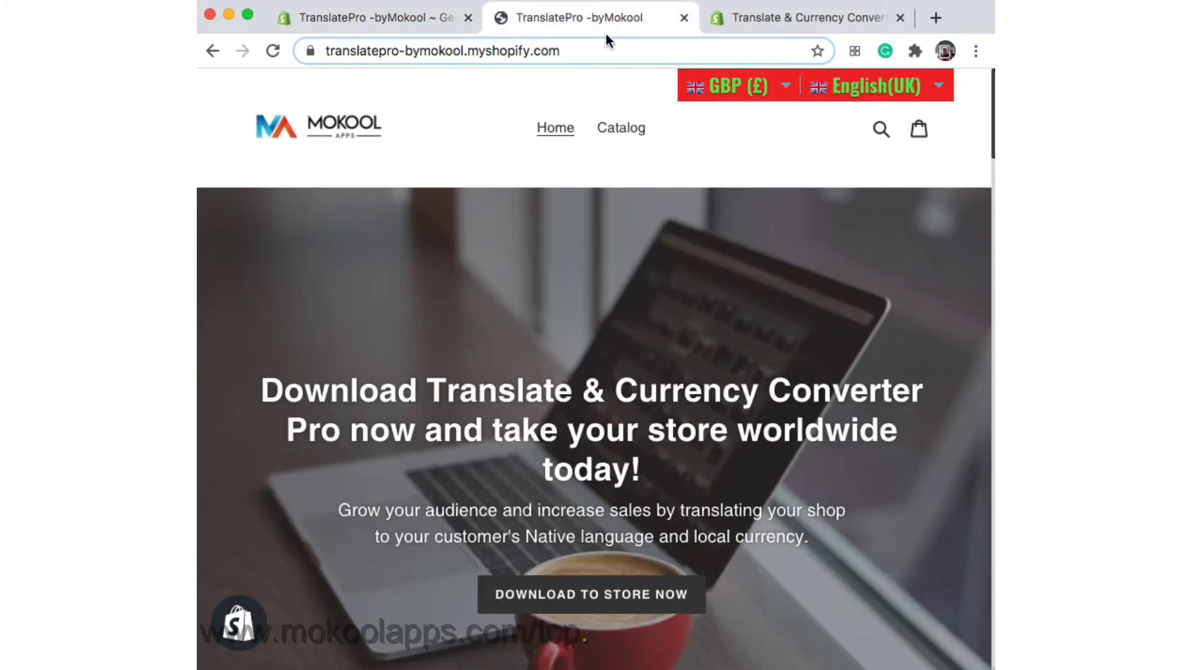
Step: Check the currency list's styling on the storefront and set the Font Color to #707070 in the app's Design Settings
click(711, 86)
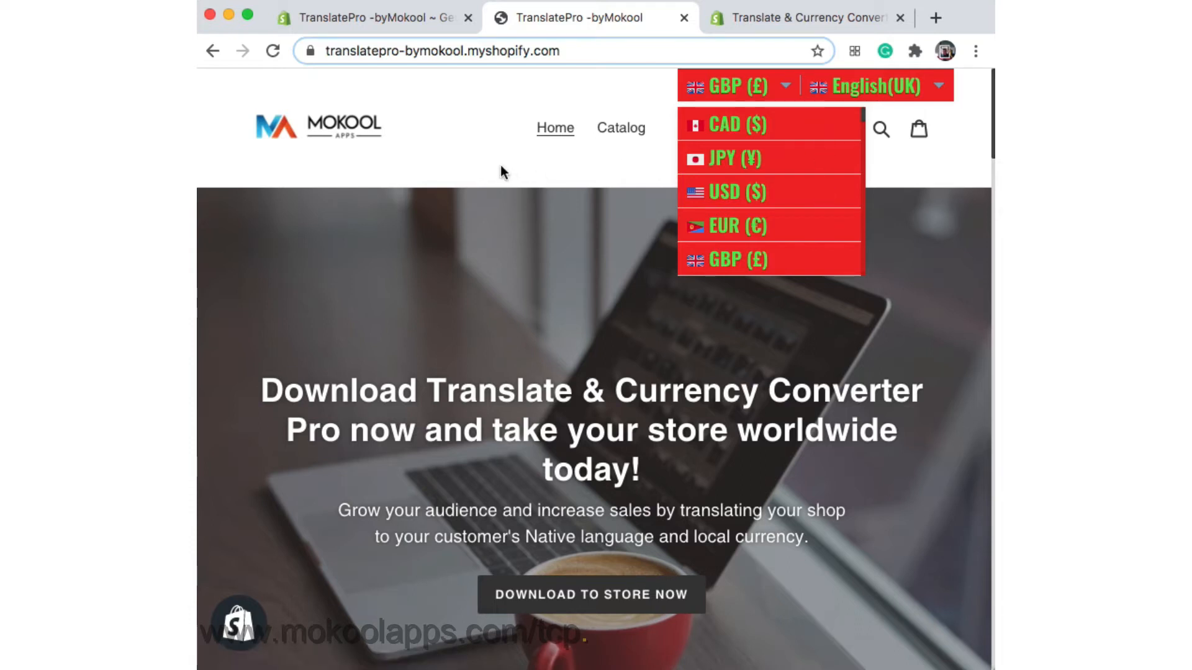
click(419, 21)
click(468, 355)
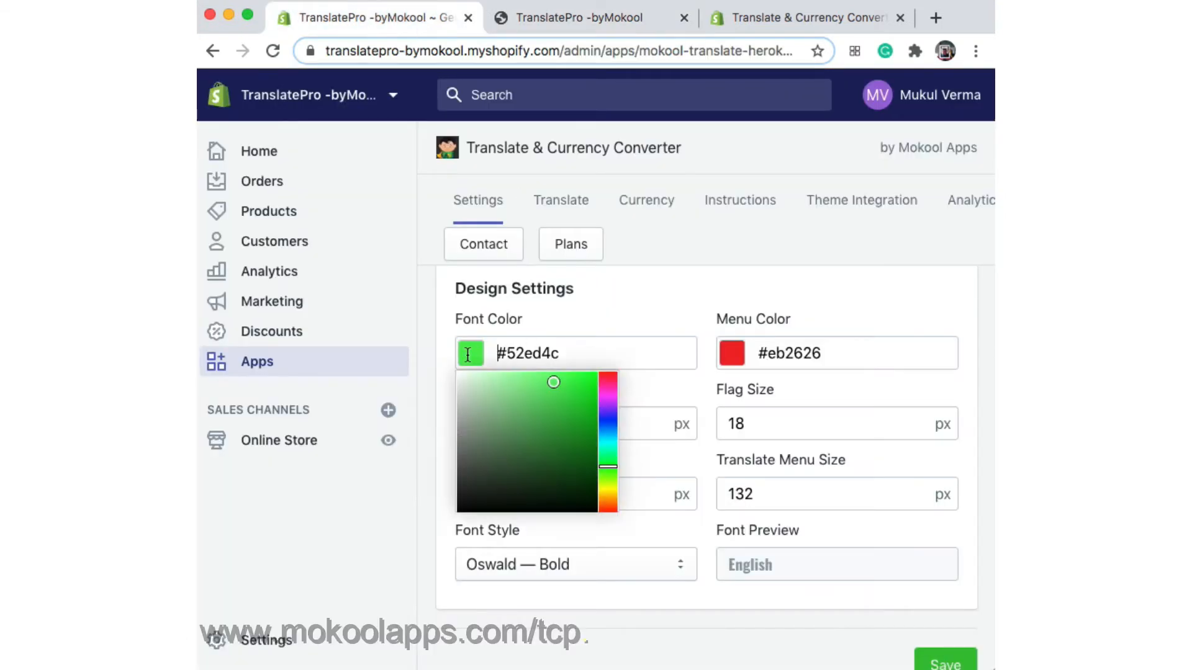
drag(553, 383, 442, 454)
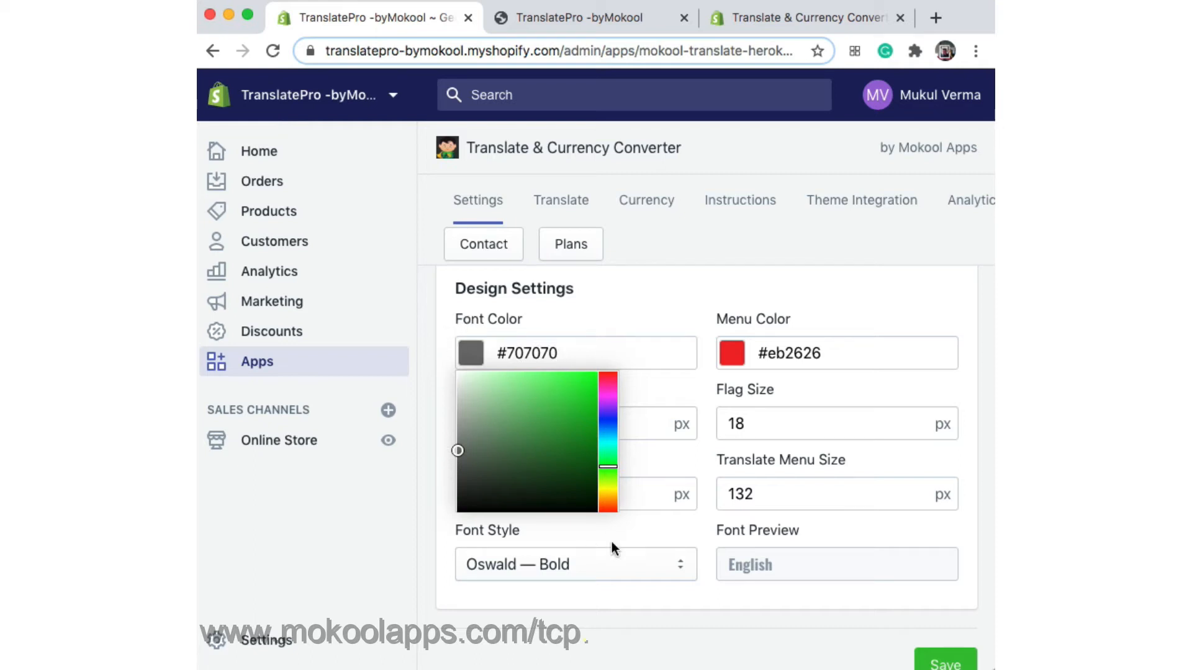
Step: Set the Menu Color to #ffffff in the Design Settings and save
click(737, 351)
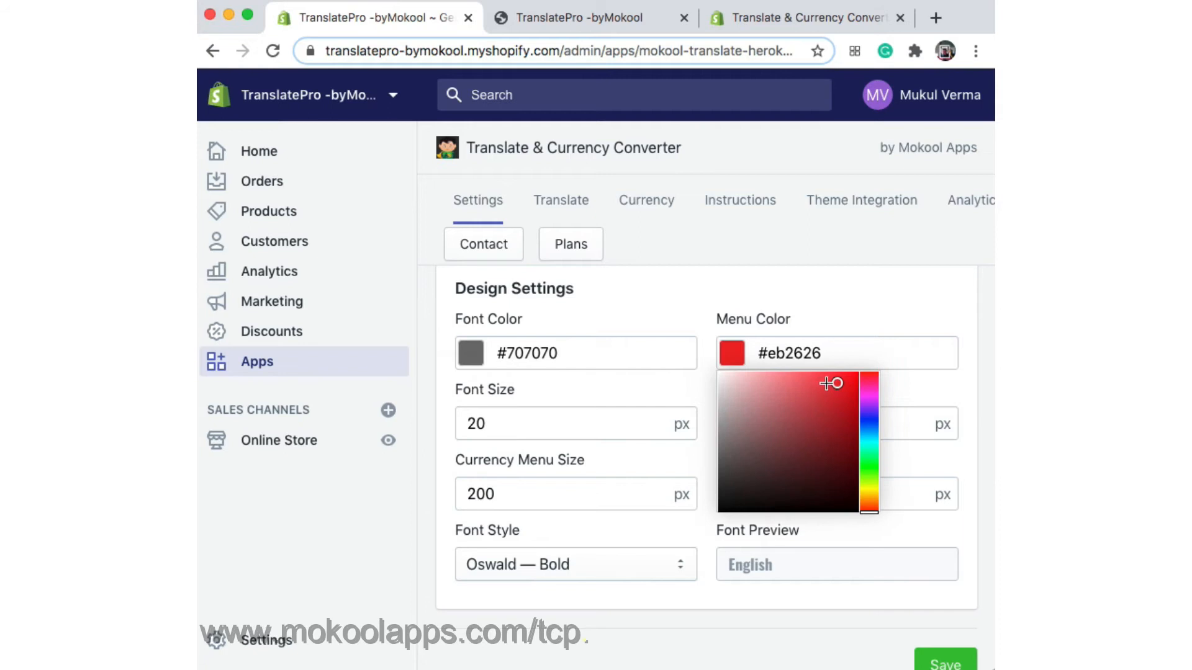
key(ctrl+a)
text(#ffffff)
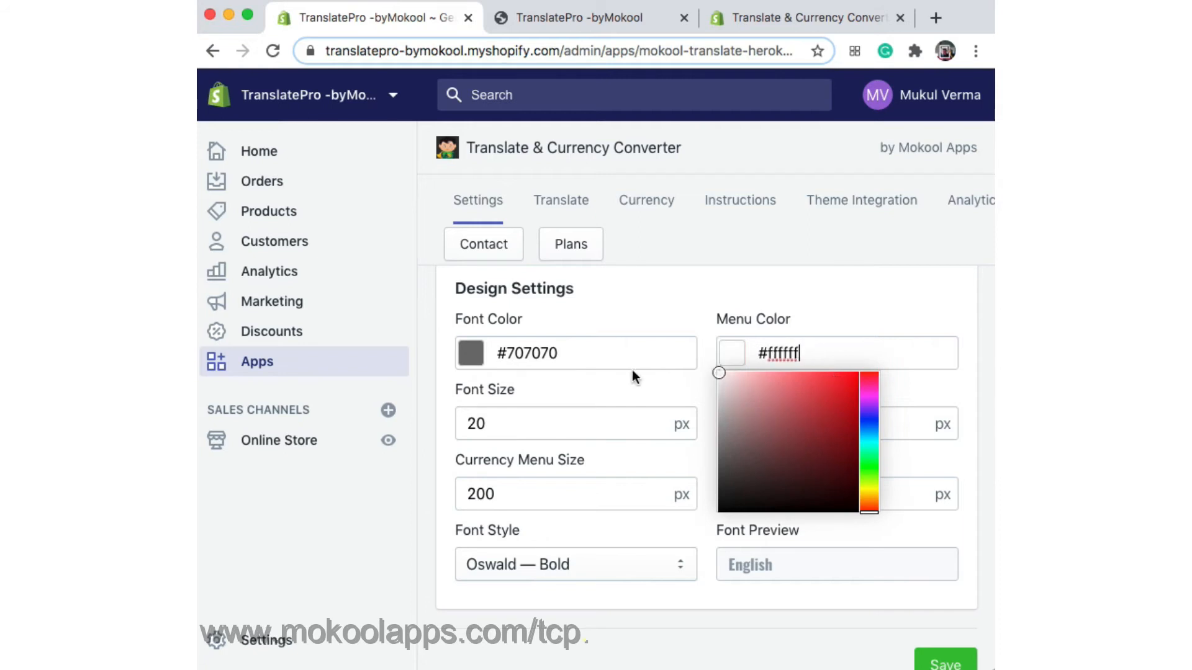
click(632, 316)
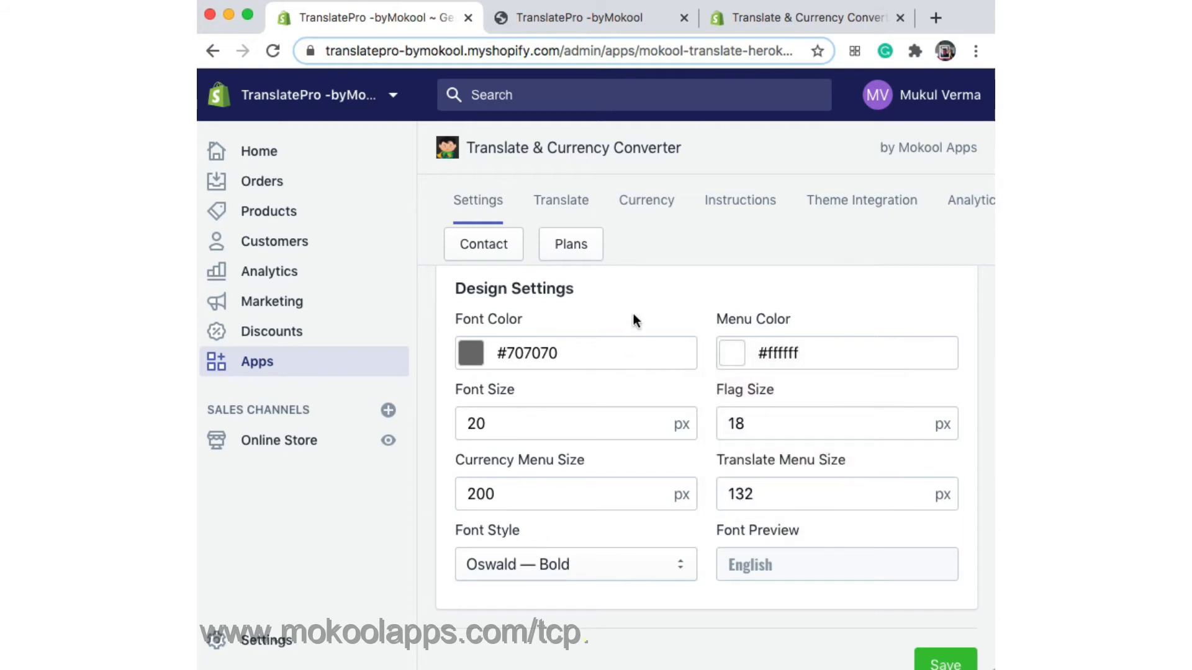
click(945, 664)
Step: Reload the storefront and check the menu colors with the currency list opened and closed
click(546, 21)
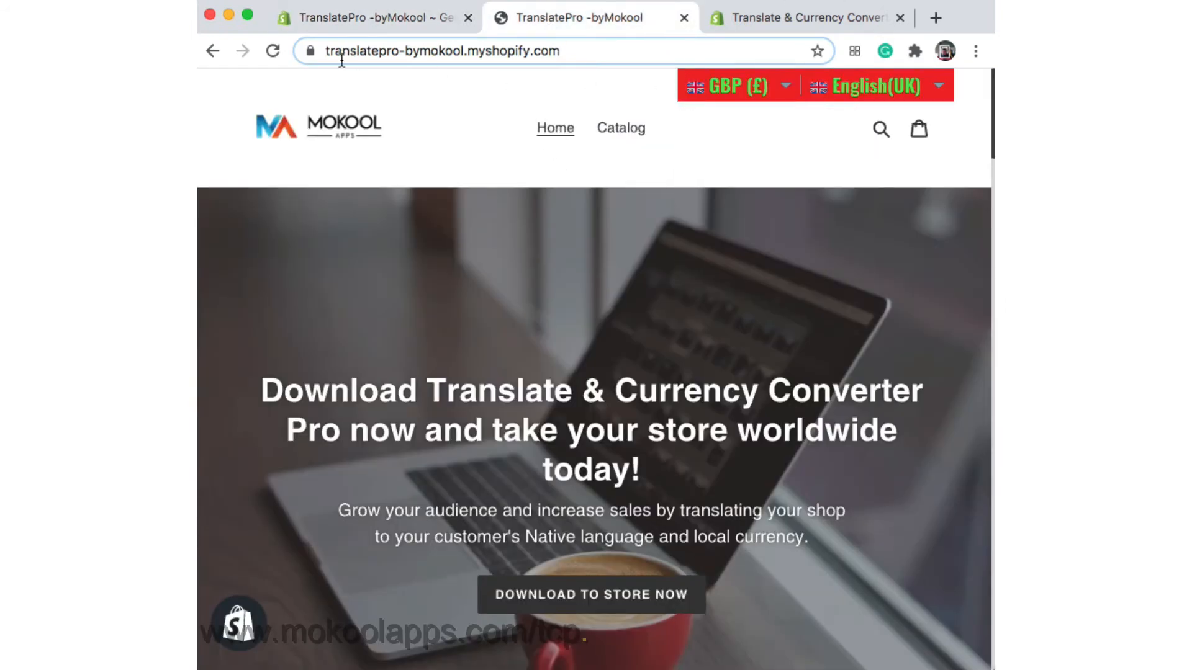
click(281, 51)
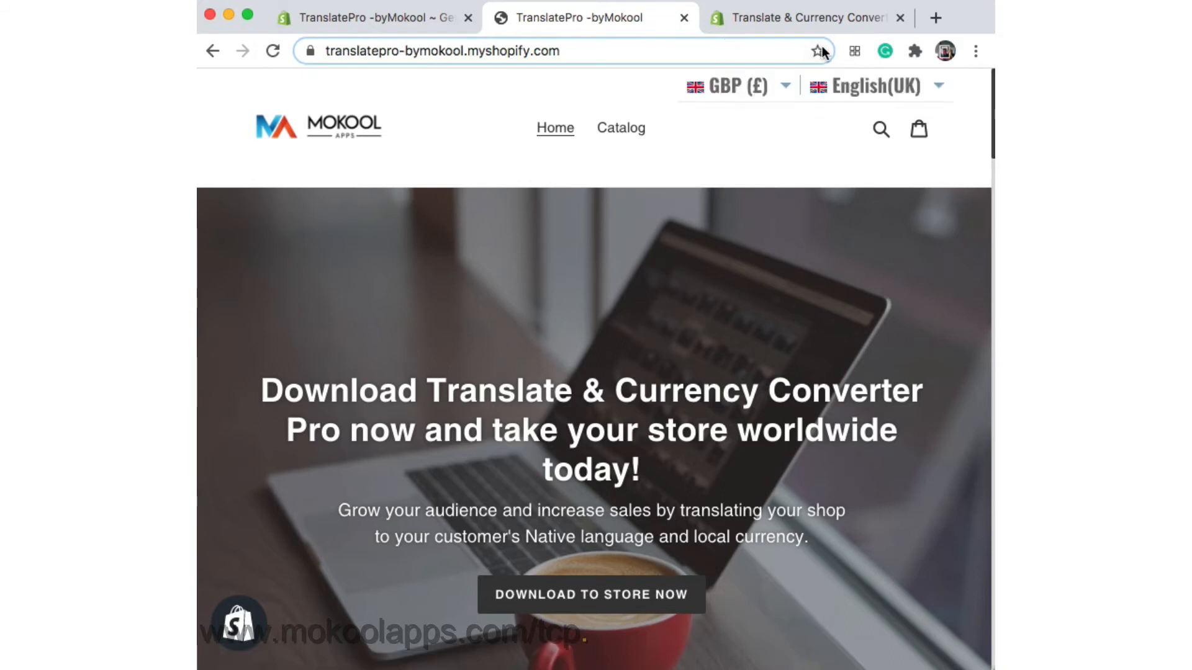
click(741, 90)
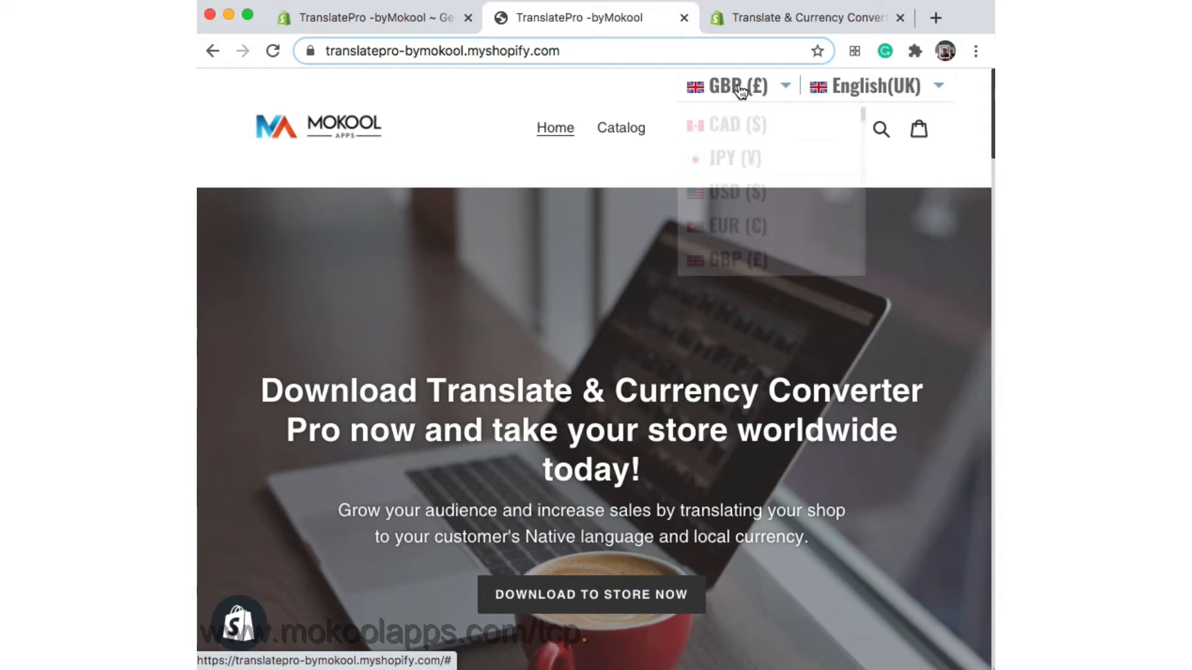
click(519, 242)
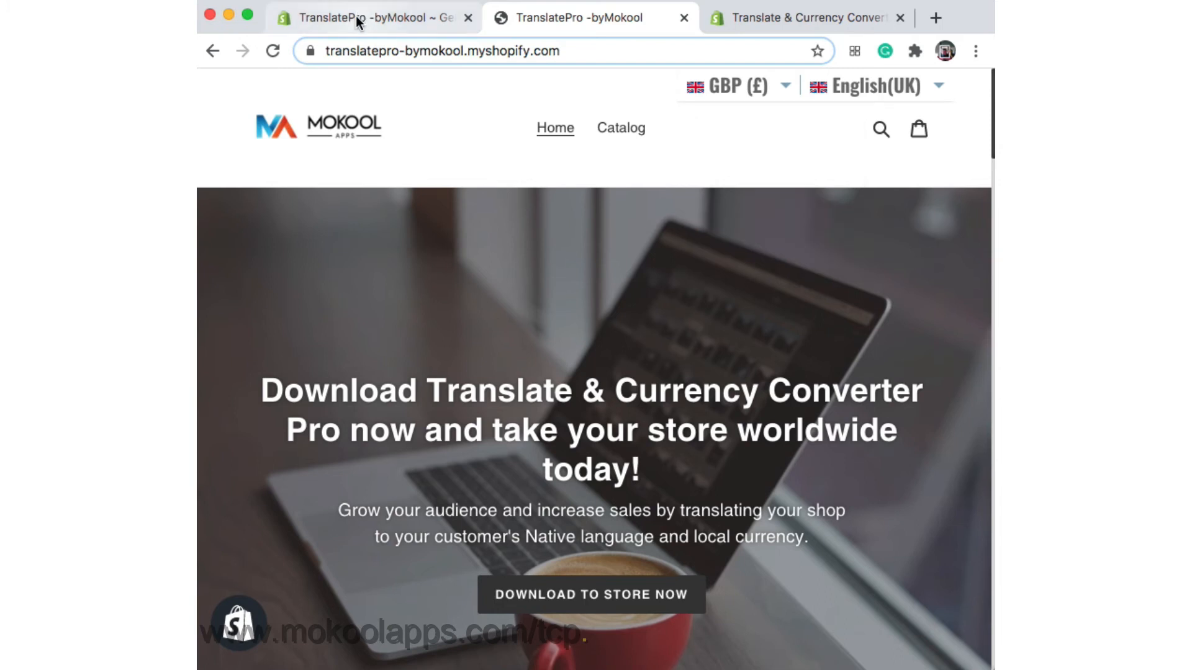
Step: Set the Font Size to 14 px in the app's Design Settings and save
click(355, 16)
scroll(689, 345, down, 15)
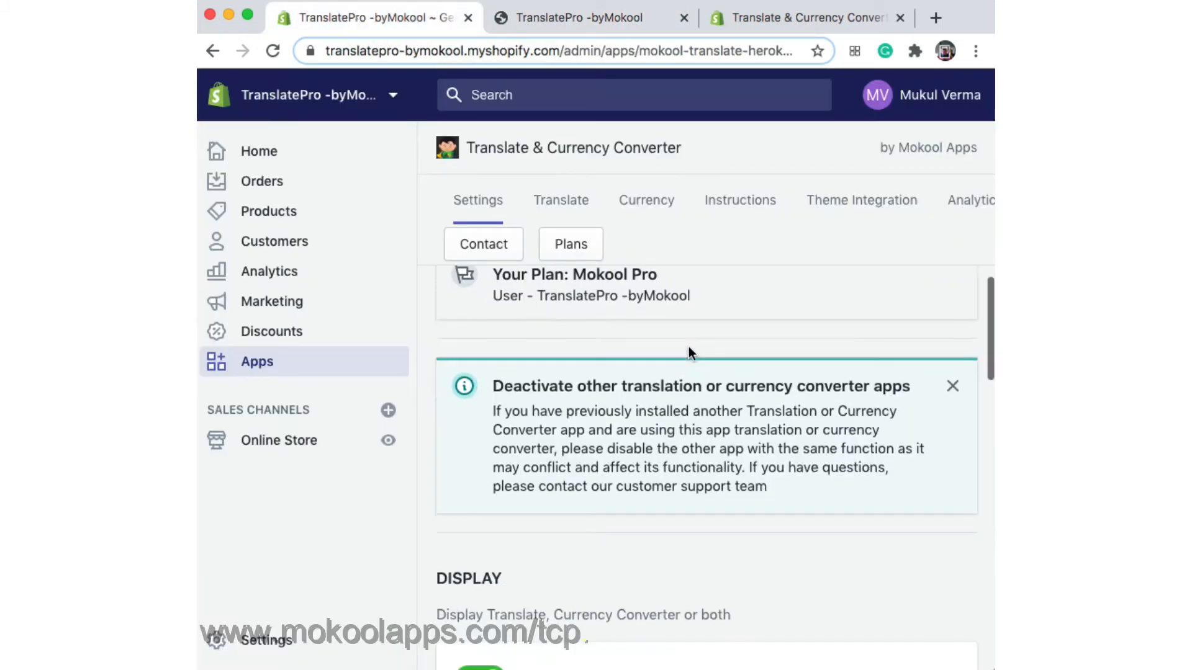
scroll(699, 346, down, 3)
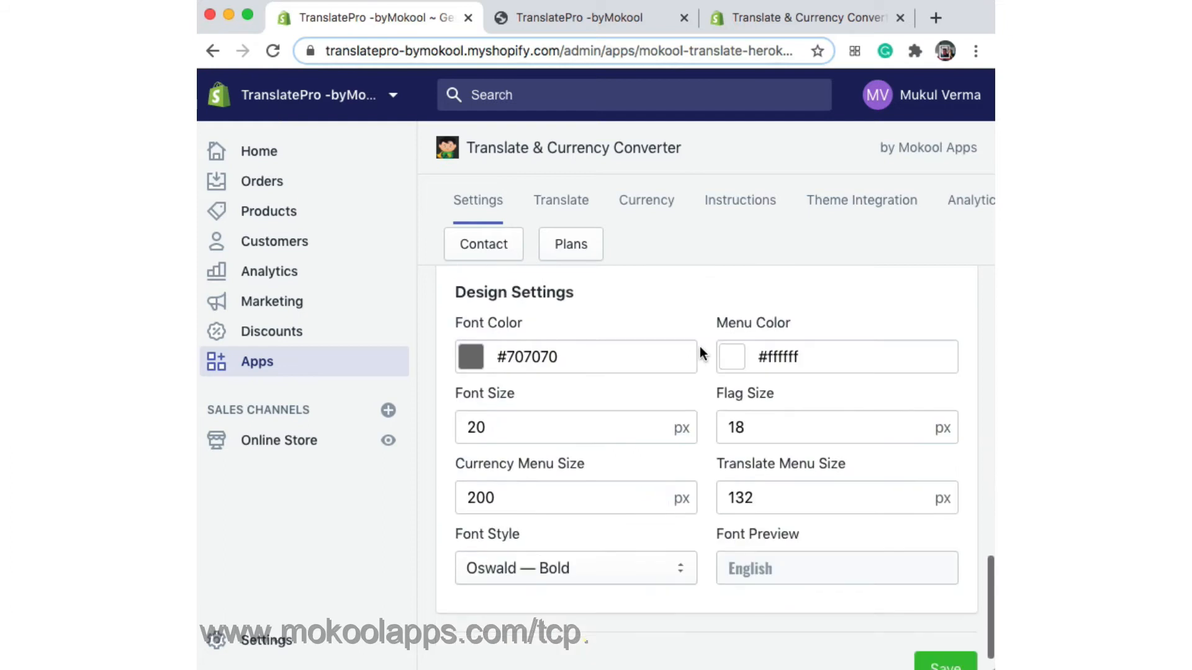
double_click(473, 428)
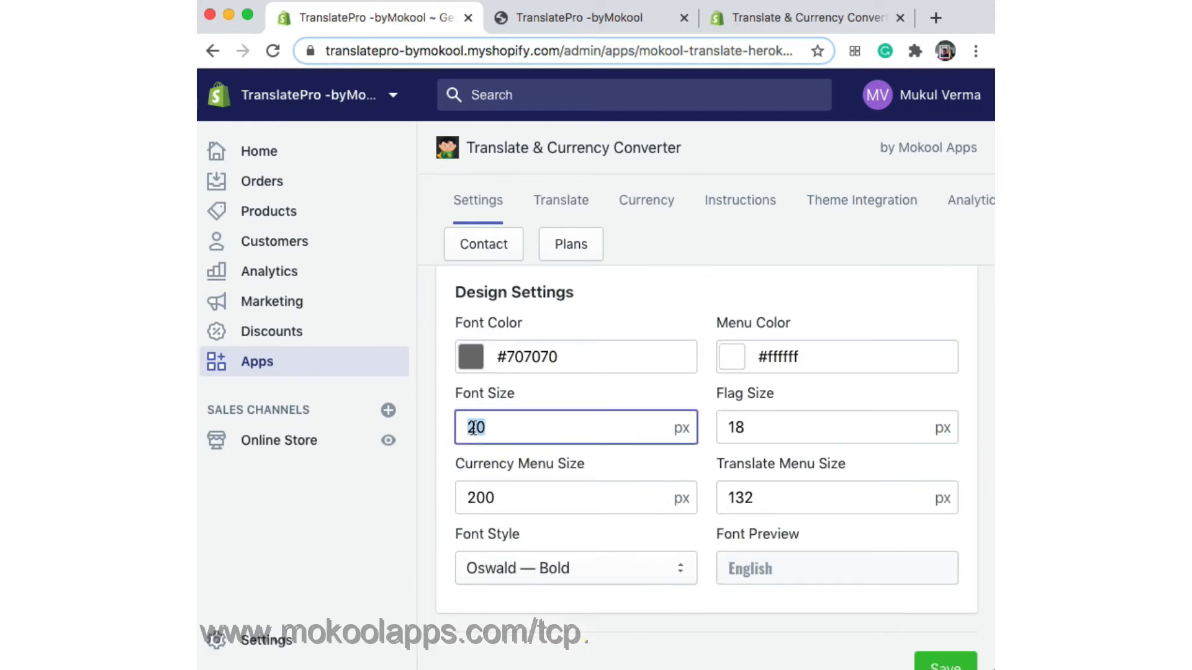
text(14)
click(427, 447)
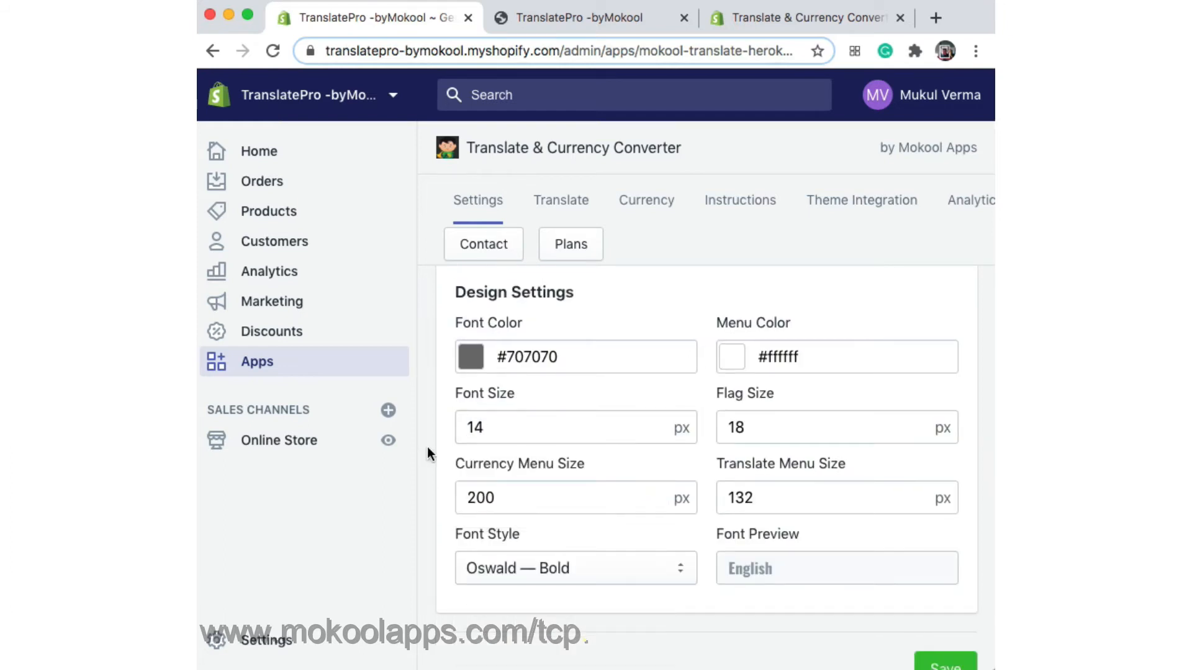
click(917, 666)
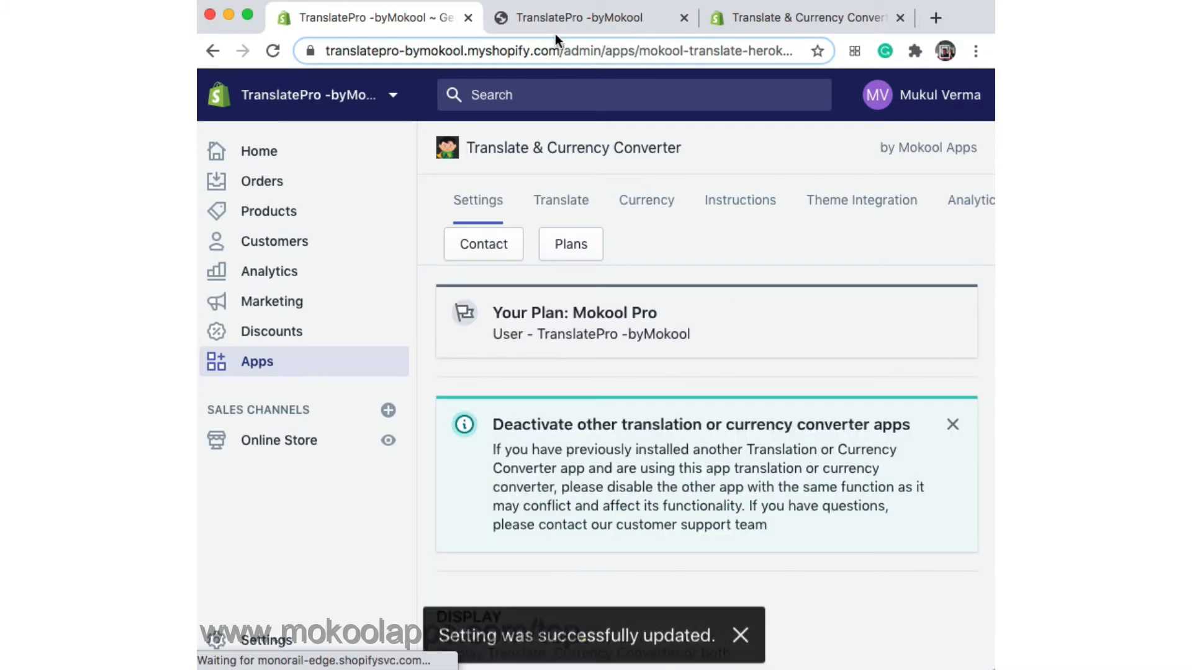
Step: Reload the storefront and compare its menu text, flags and currency list width with the app's Design Settings
click(555, 26)
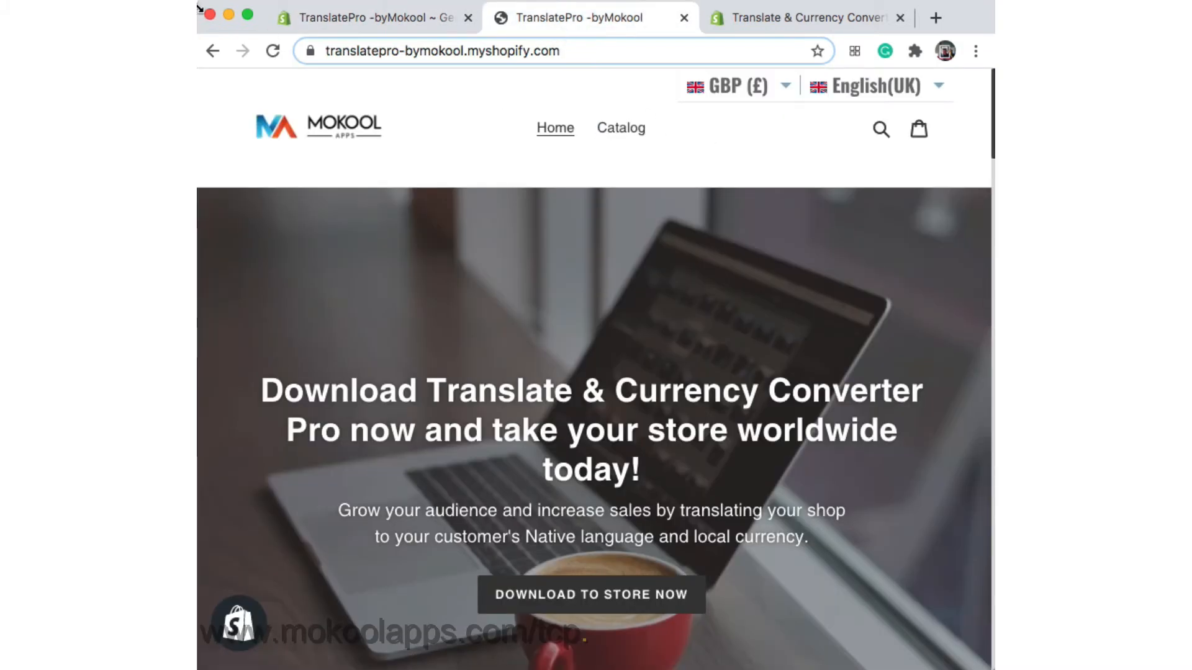
click(276, 50)
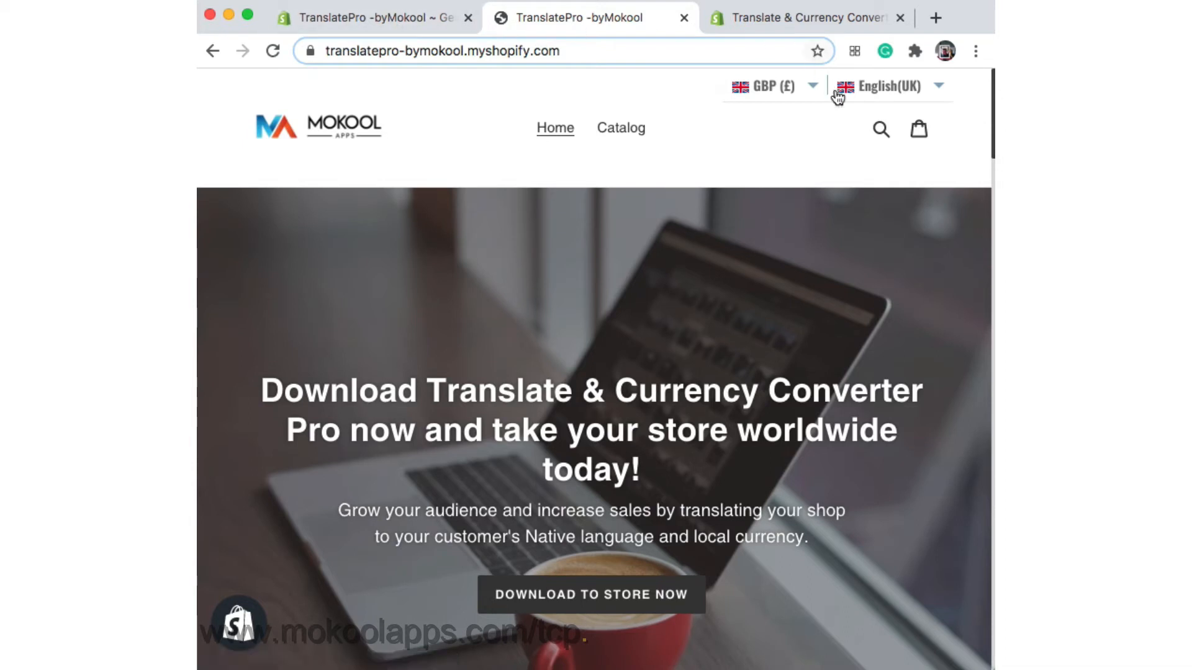
click(412, 18)
scroll(693, 445, down, 5)
scroll(692, 445, down, 10)
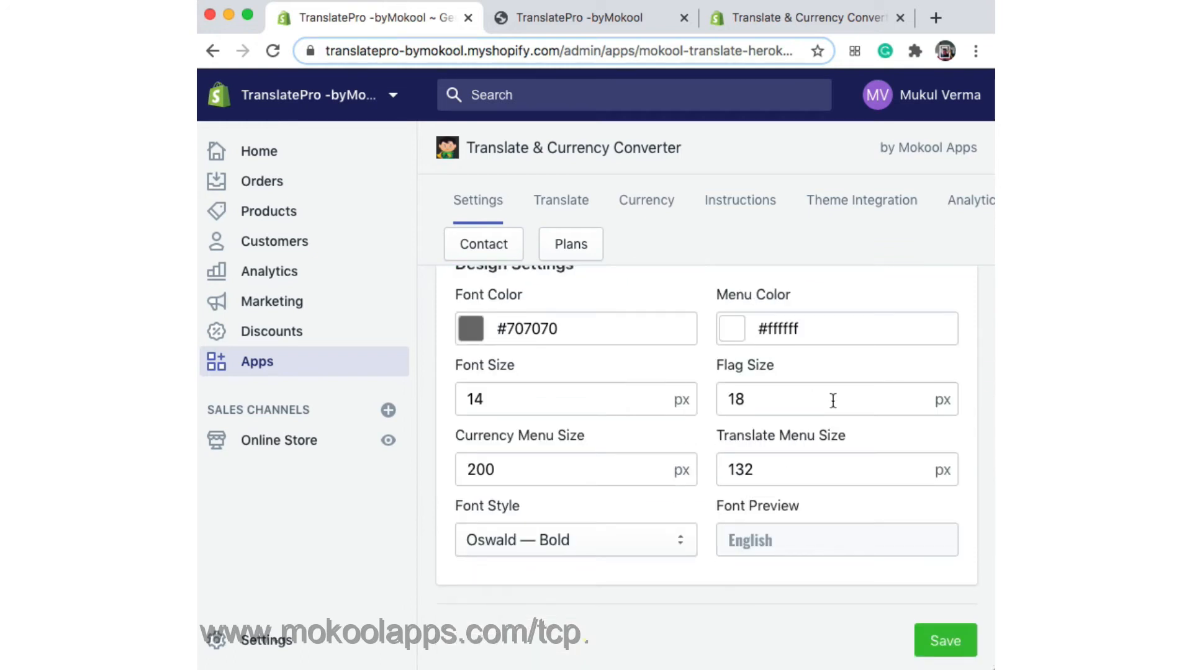
click(576, 16)
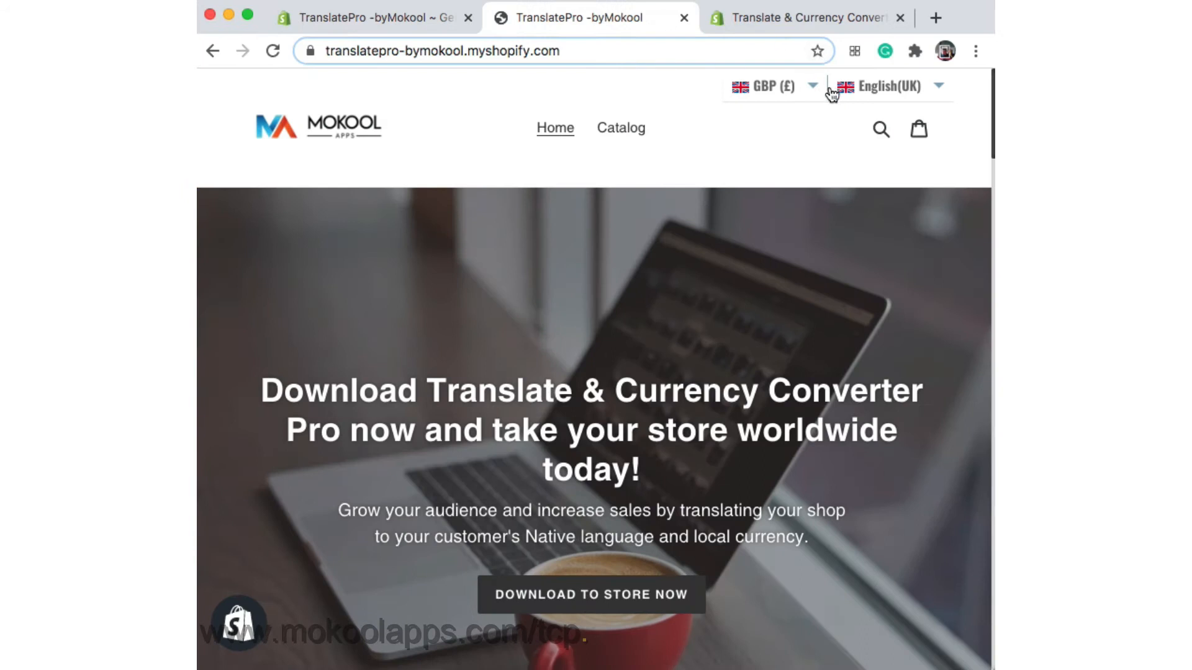
click(340, 20)
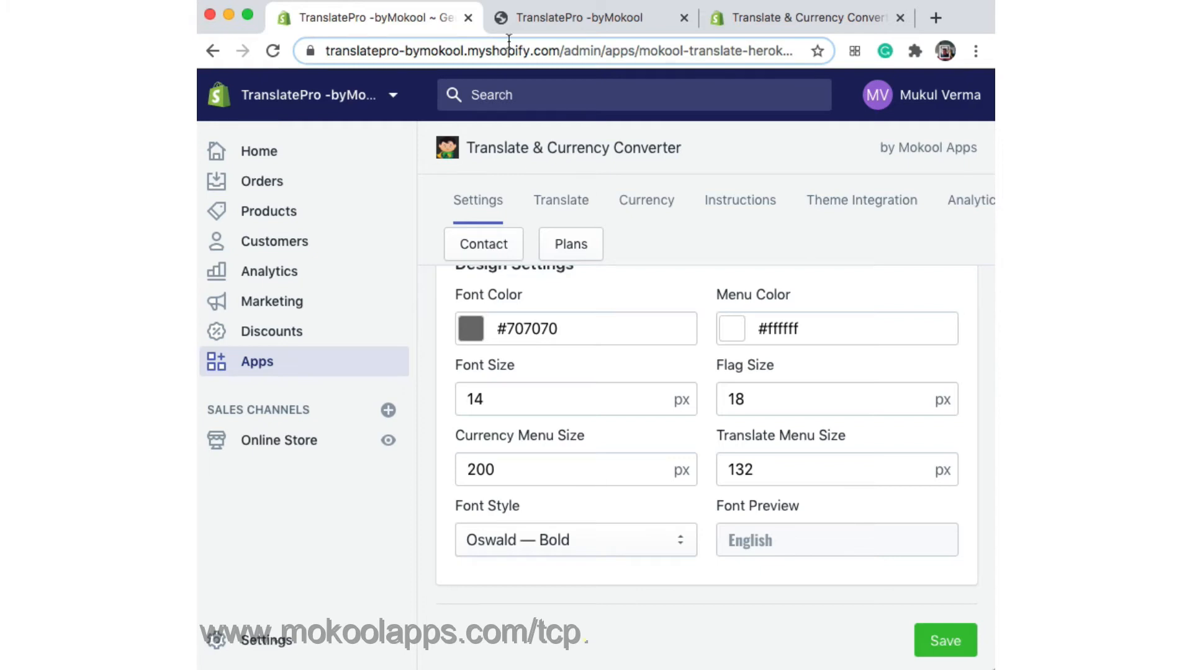
click(669, 23)
click(757, 91)
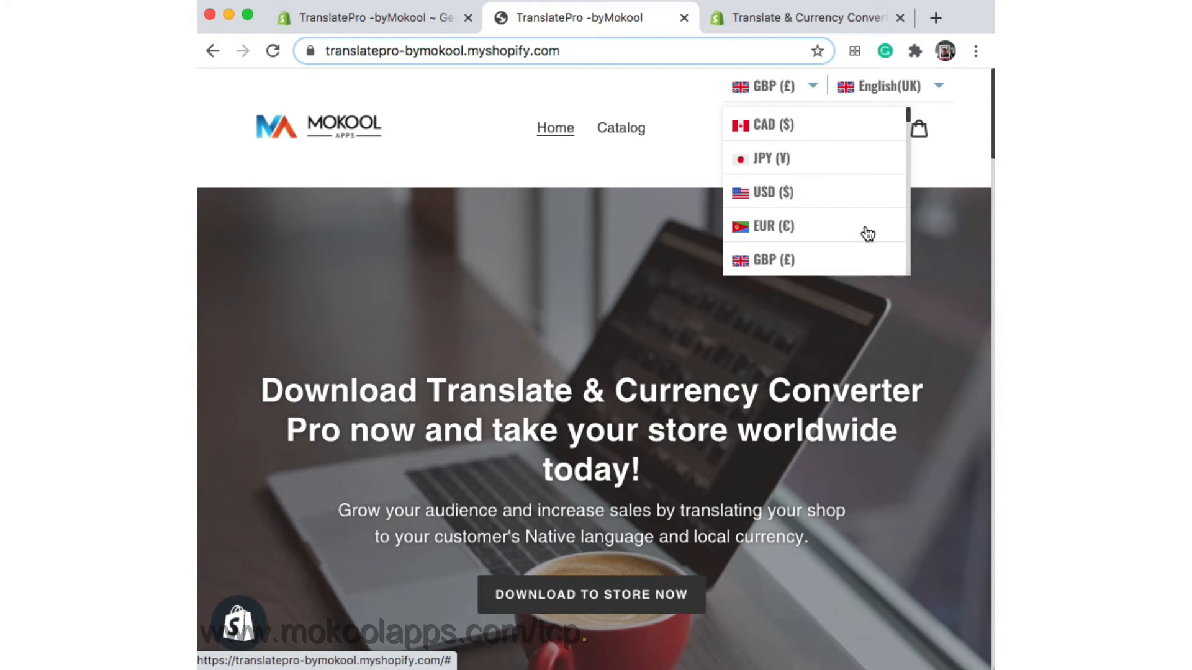
Step: Try a Currency Menu Size of 120 px in the app's Design Settings and save
click(392, 23)
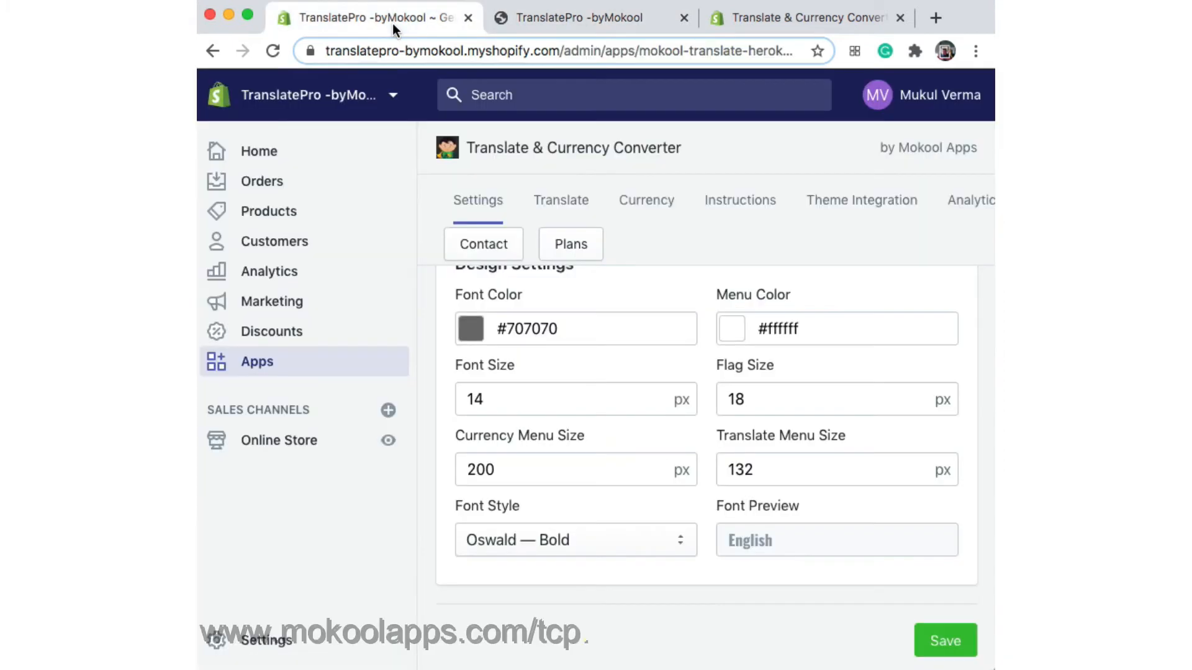
double_click(545, 464)
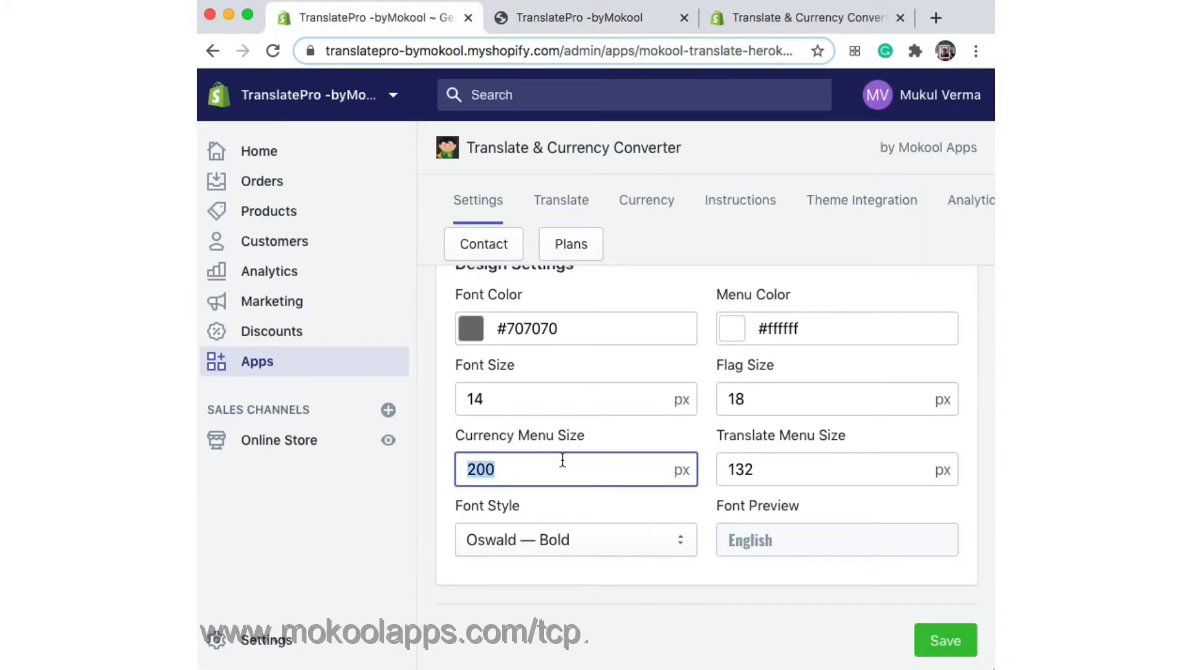
text(12)
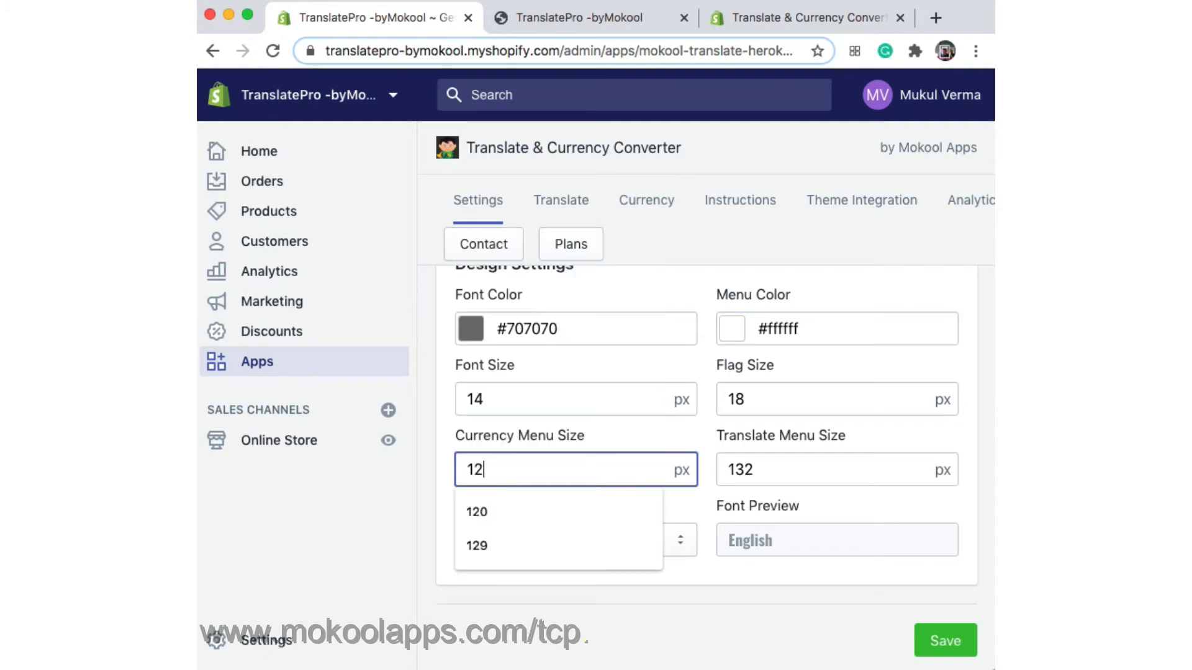
text(0)
click(658, 509)
click(941, 647)
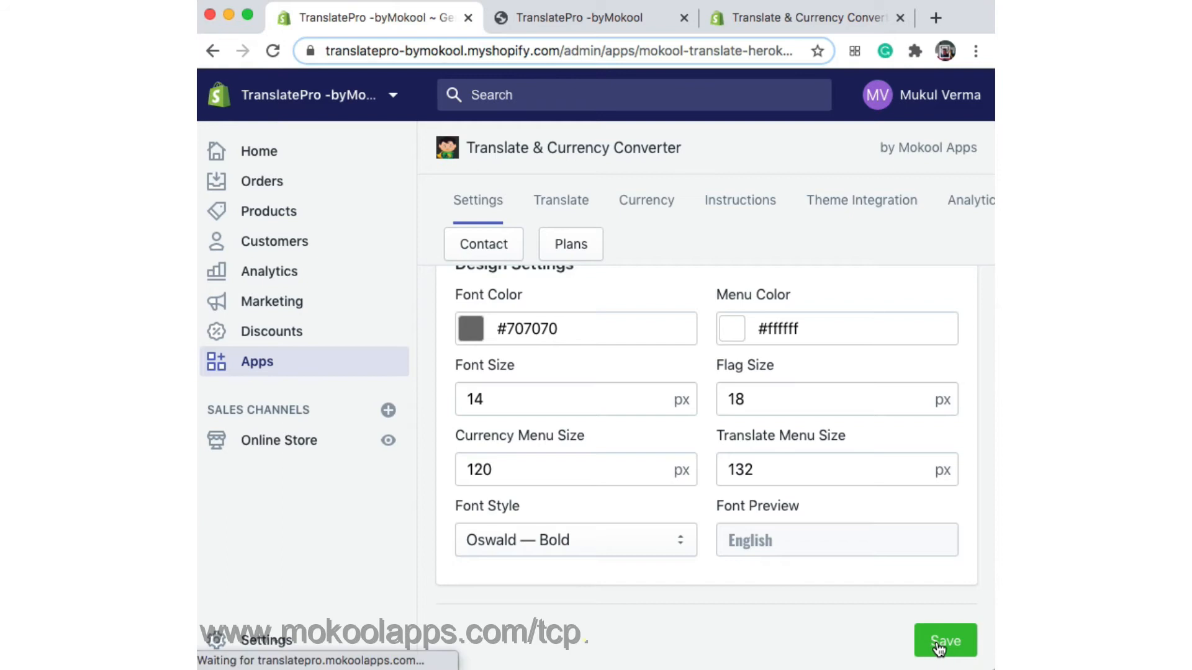
Step: Reload the storefront and check the currency list's width against the menu divider
click(590, 25)
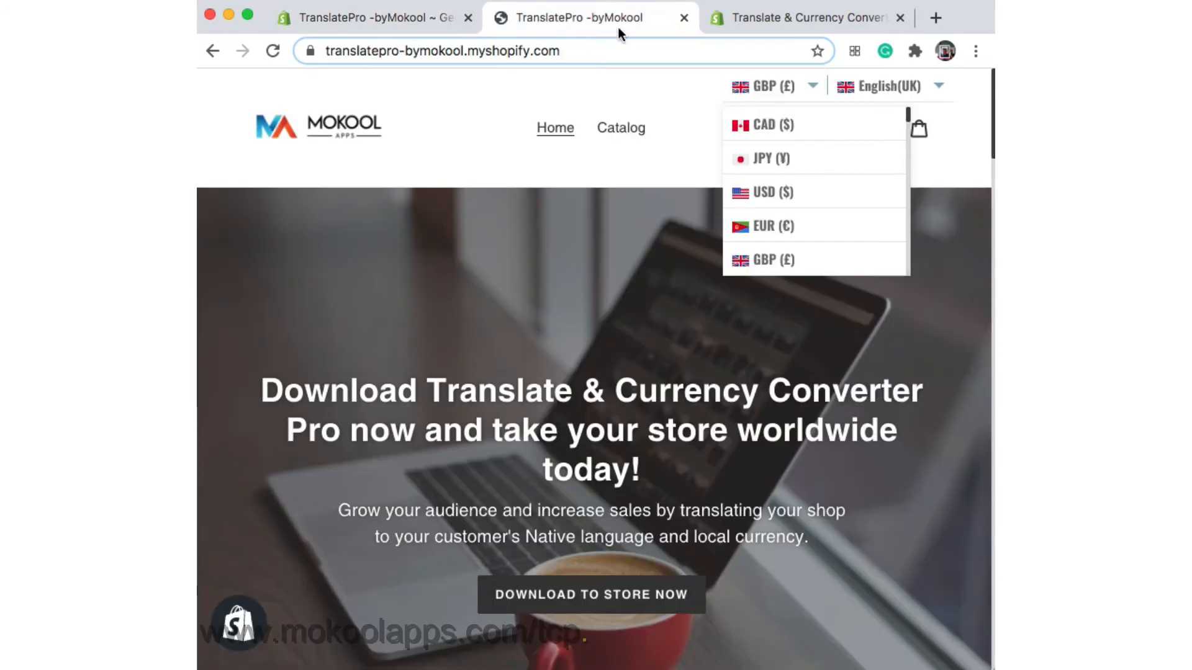
click(273, 51)
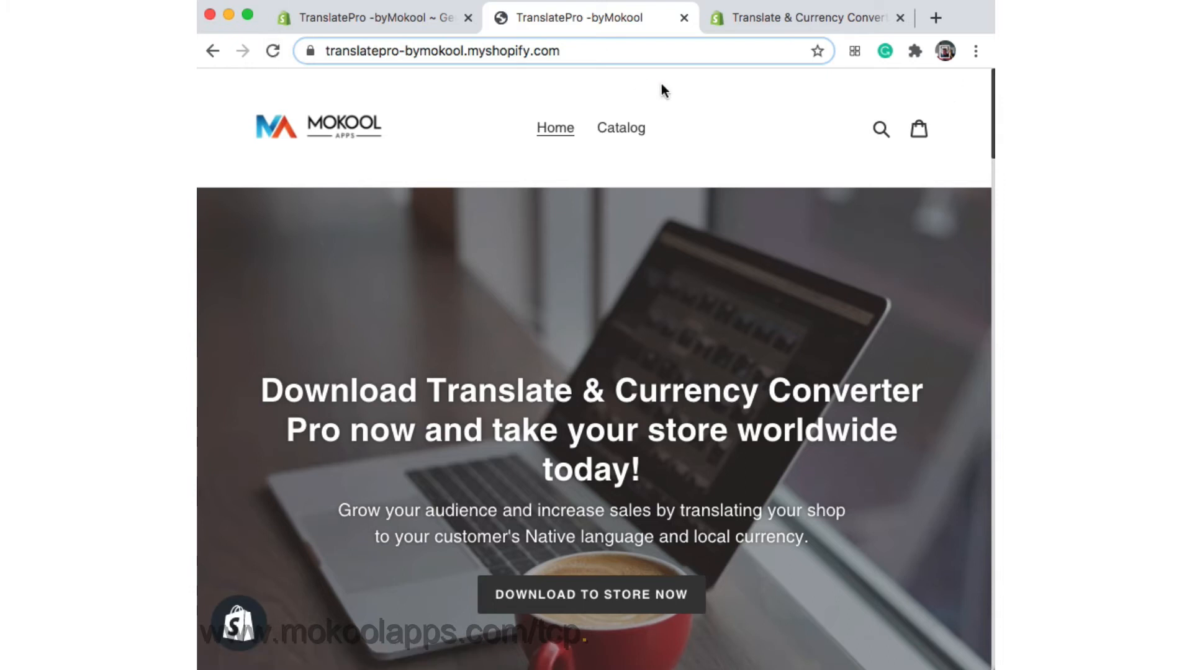
click(808, 87)
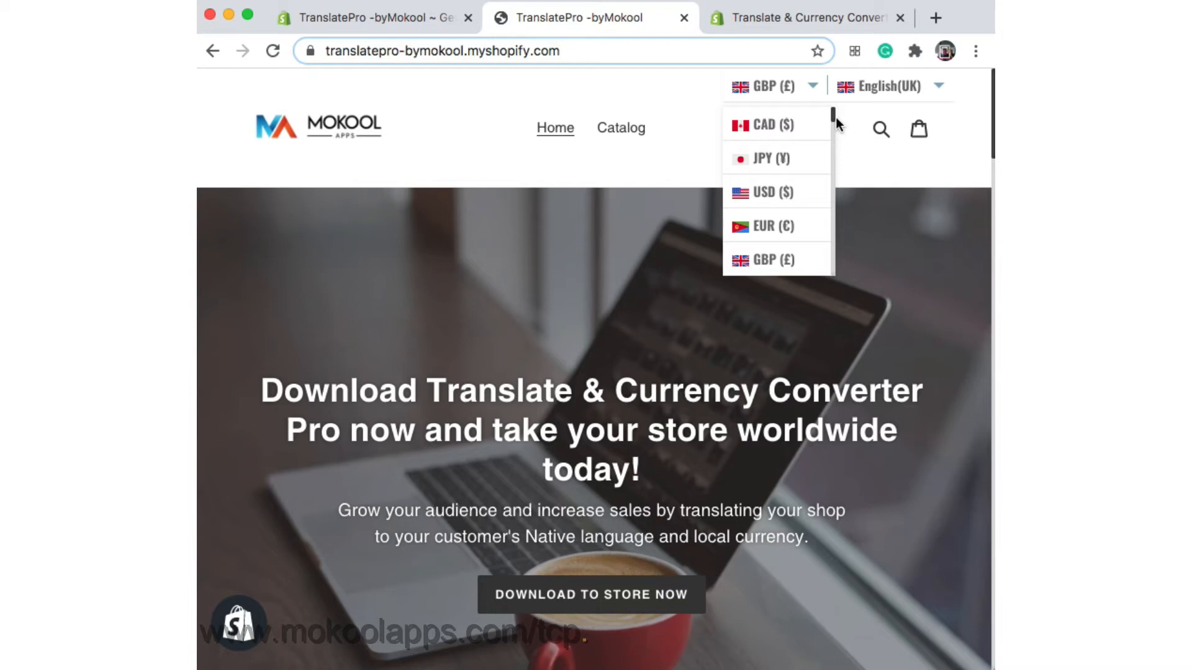
Step: Set the Currency Menu Size to 115 px in the app's Design Settings and save
click(355, 18)
scroll(531, 471, down, 15)
click(479, 464)
double_click(479, 465)
text(115)
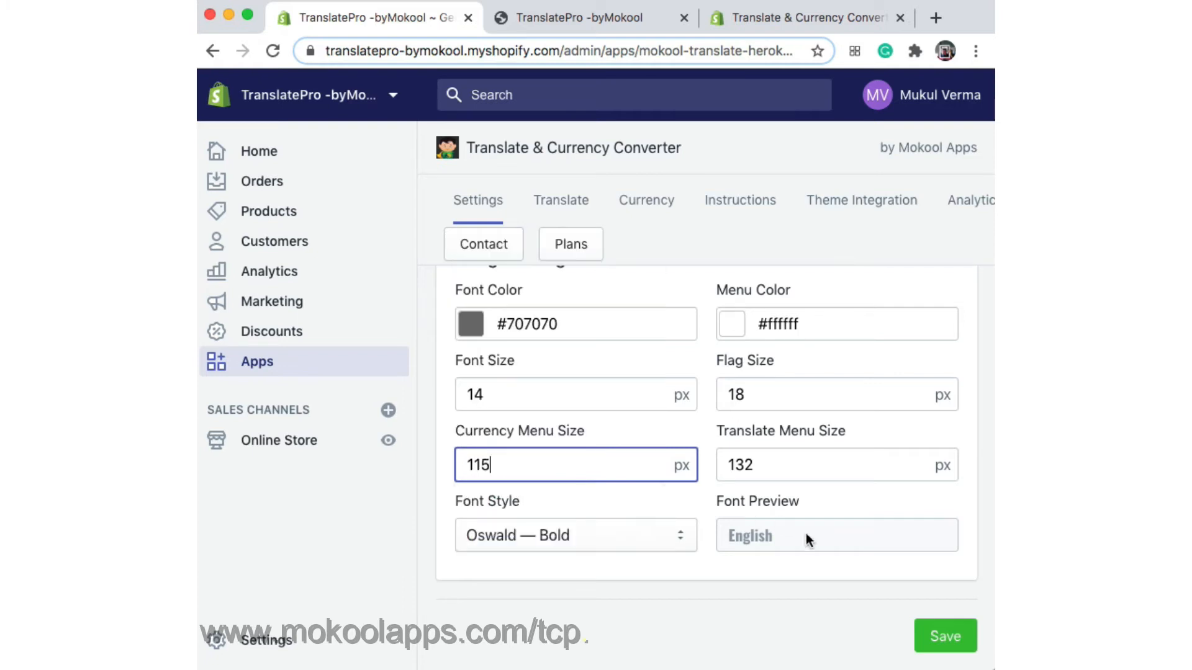
click(790, 590)
click(968, 639)
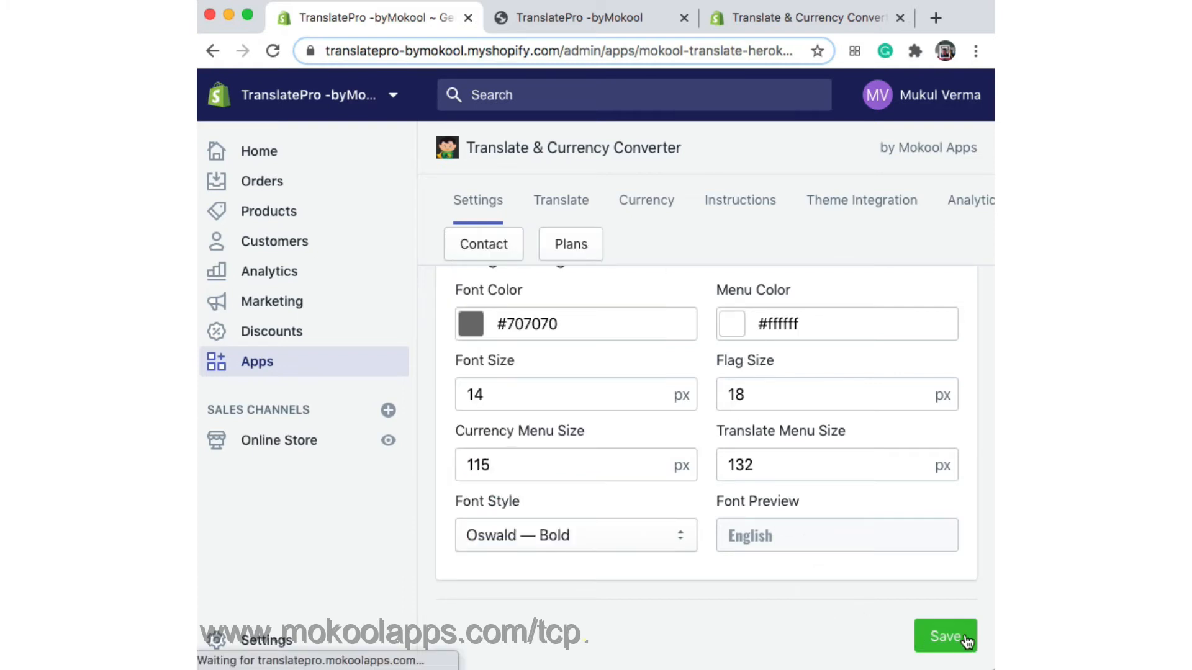
Step: Reload the storefront and look through the resized currency list
click(591, 29)
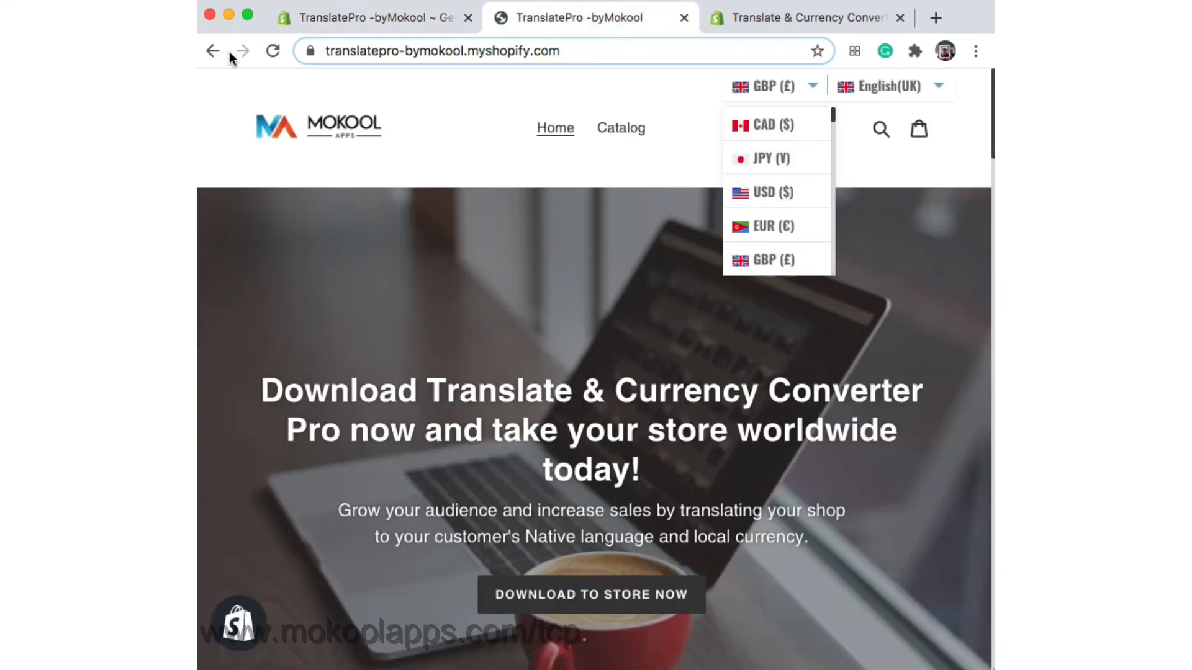
click(272, 51)
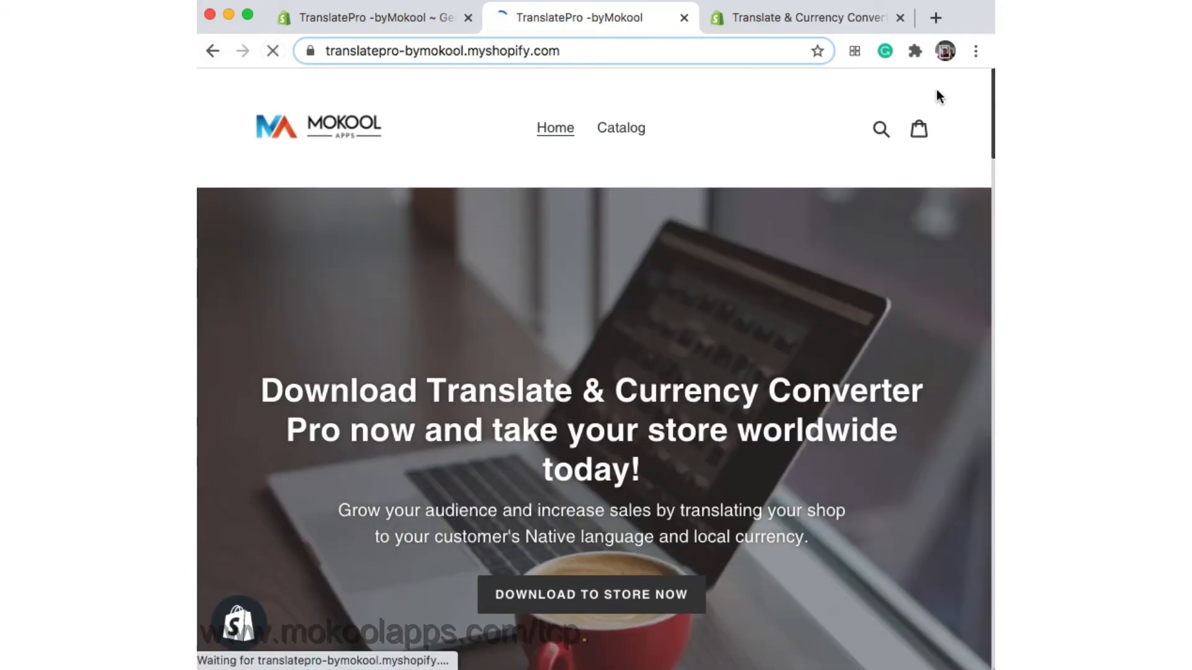
click(794, 90)
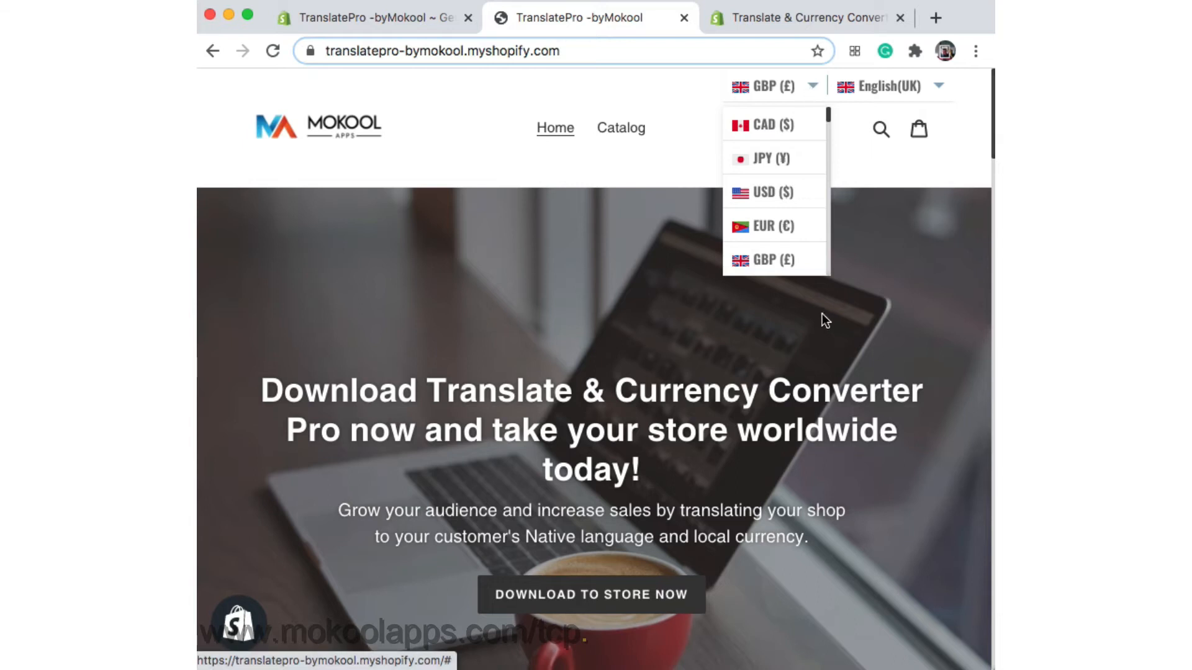
scroll(770, 205, down, 10)
scroll(770, 204, up, 10)
Step: Switch the storefront's language from the Translation menu to French
click(883, 86)
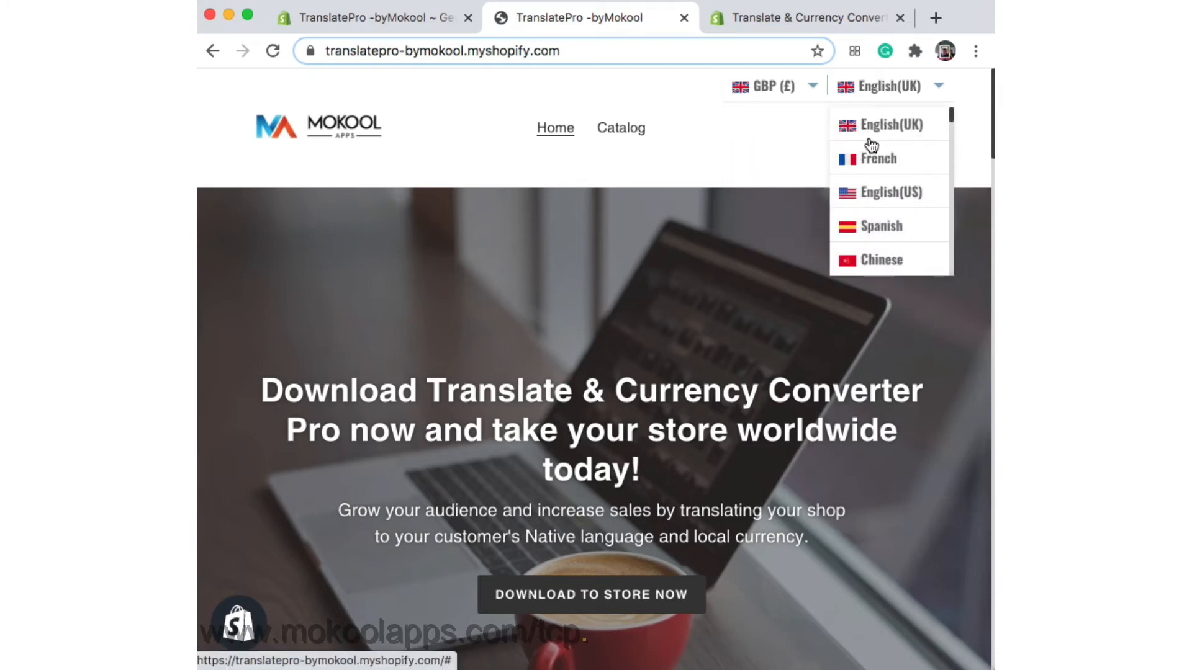
click(871, 159)
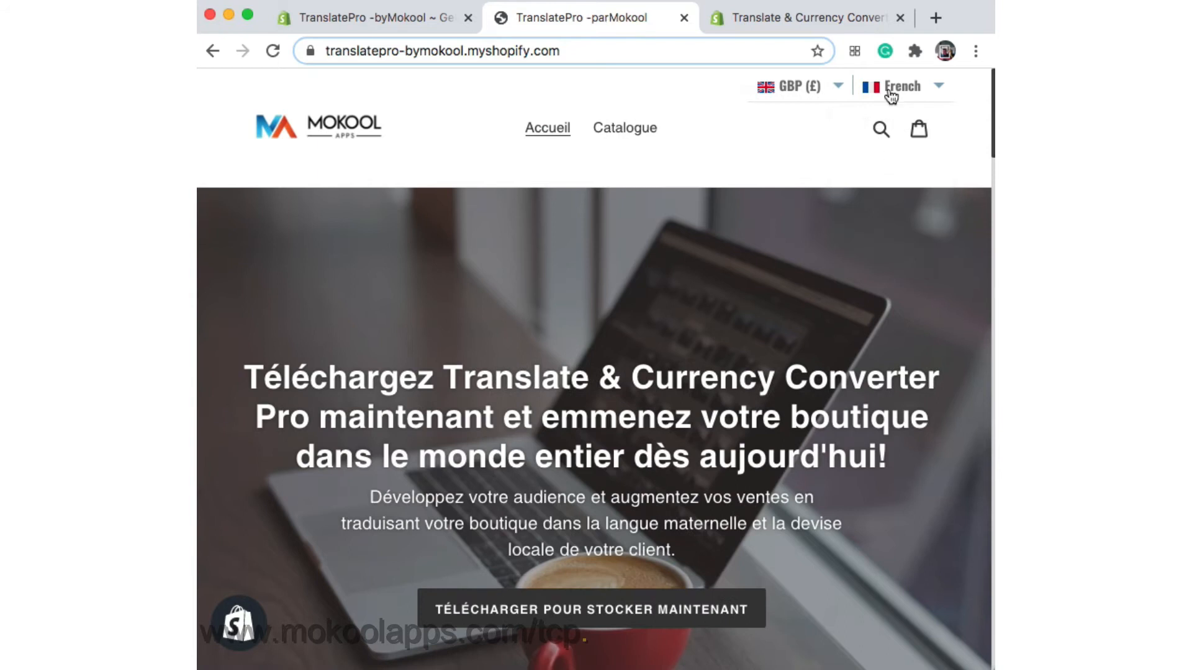
Step: Switch the storefront's language back to English(UK) and check how the language list lines up with the menu bar
click(886, 86)
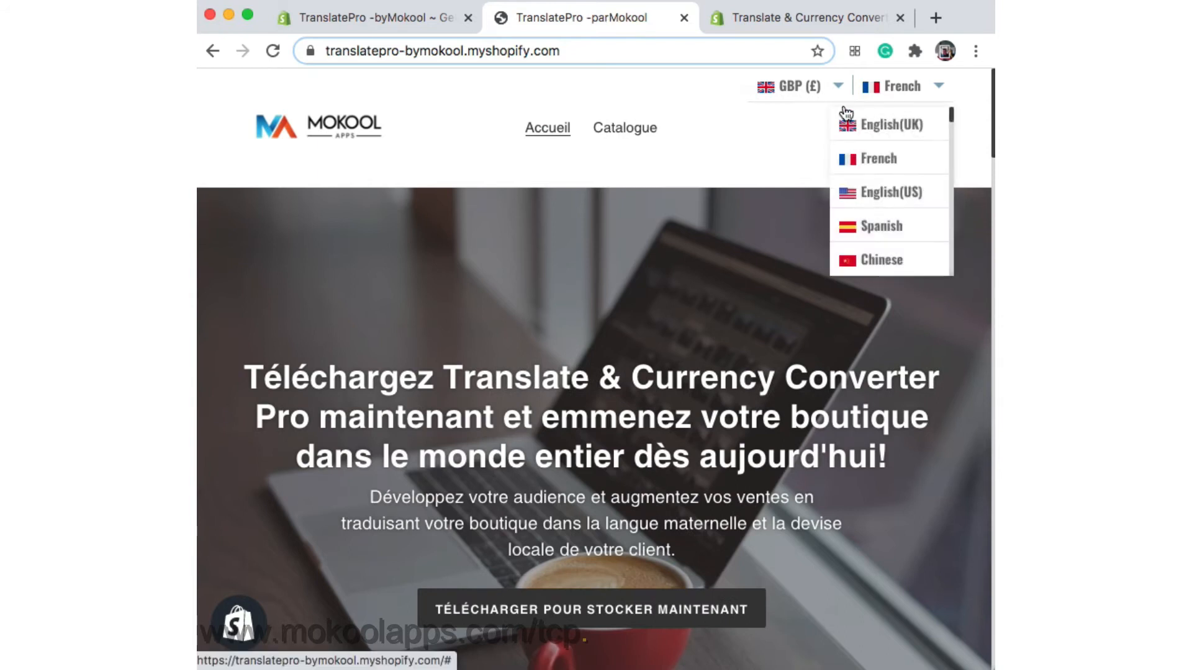
click(876, 124)
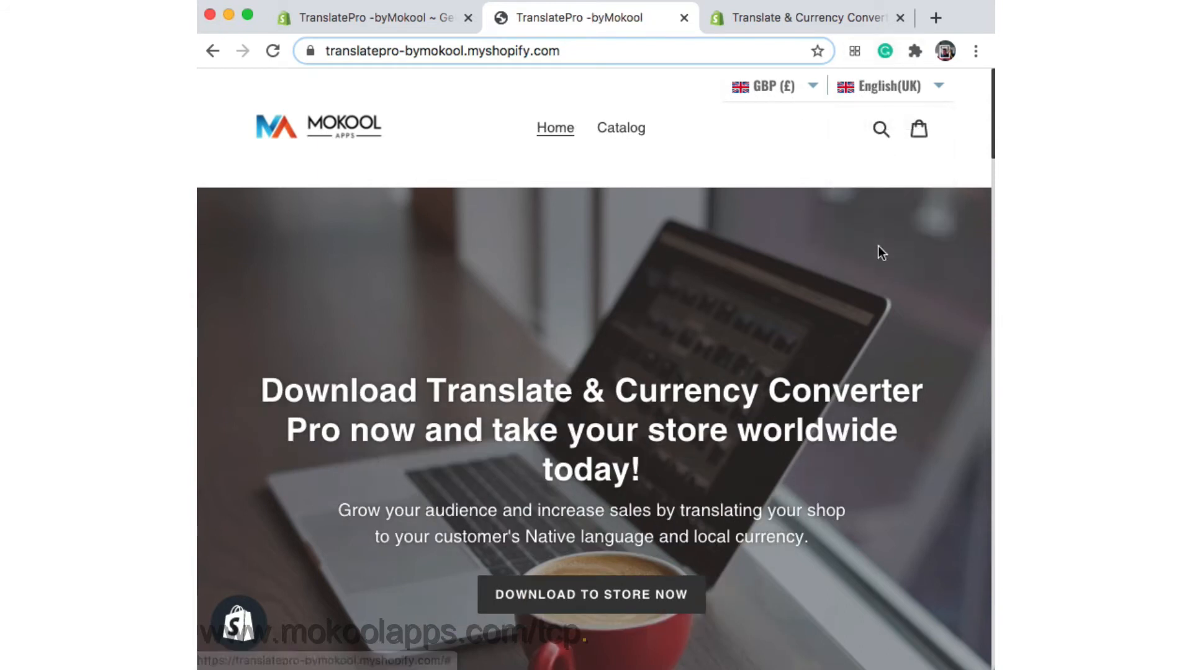
click(890, 87)
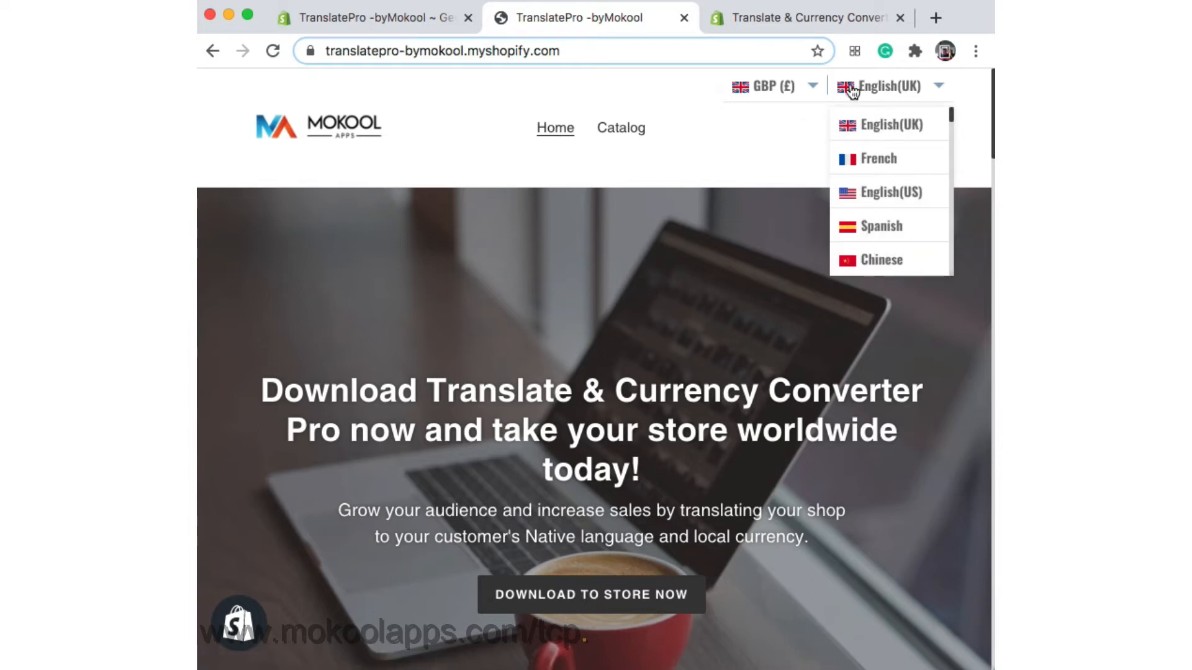
click(773, 333)
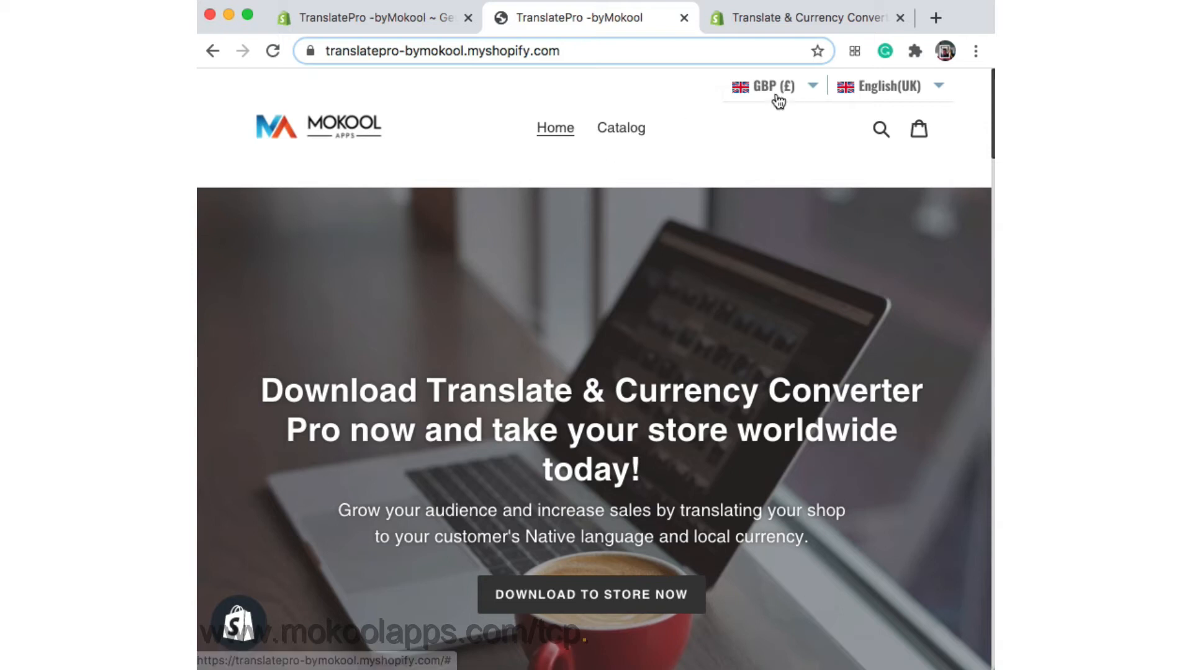
Step: Try Roboto — Regular as the Font Style in the app's Design Settings and compare its preview with the storefront menus
click(391, 19)
scroll(683, 472, down, 10)
scroll(697, 481, up, 2)
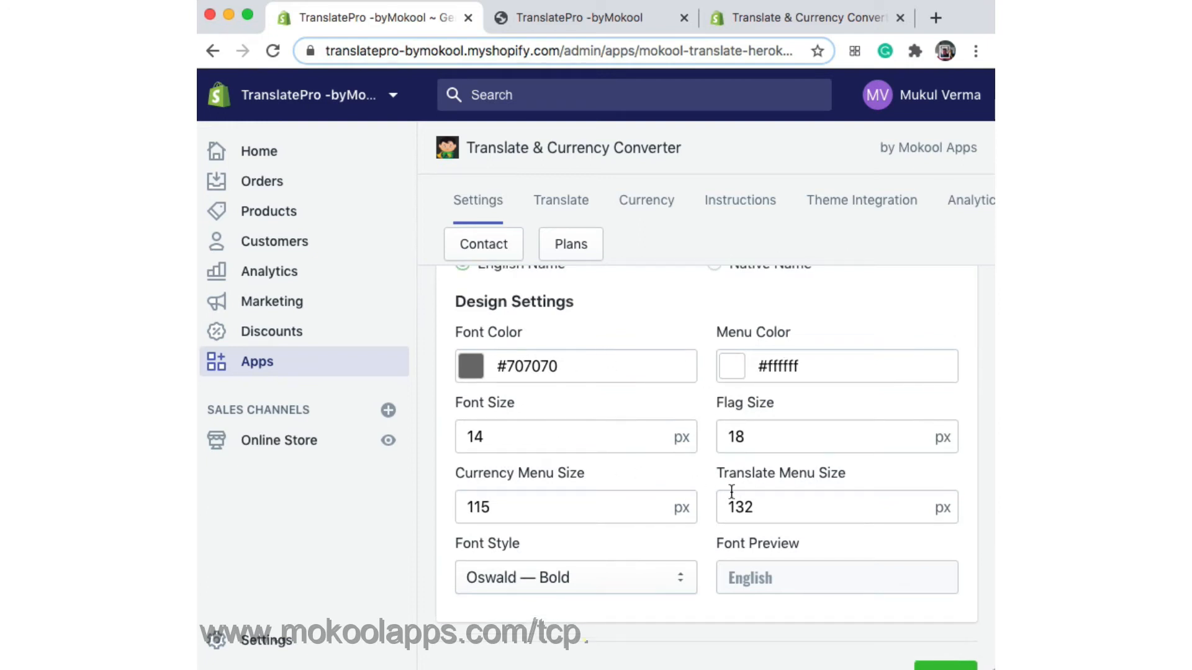
scroll(554, 574, down, 1)
click(536, 528)
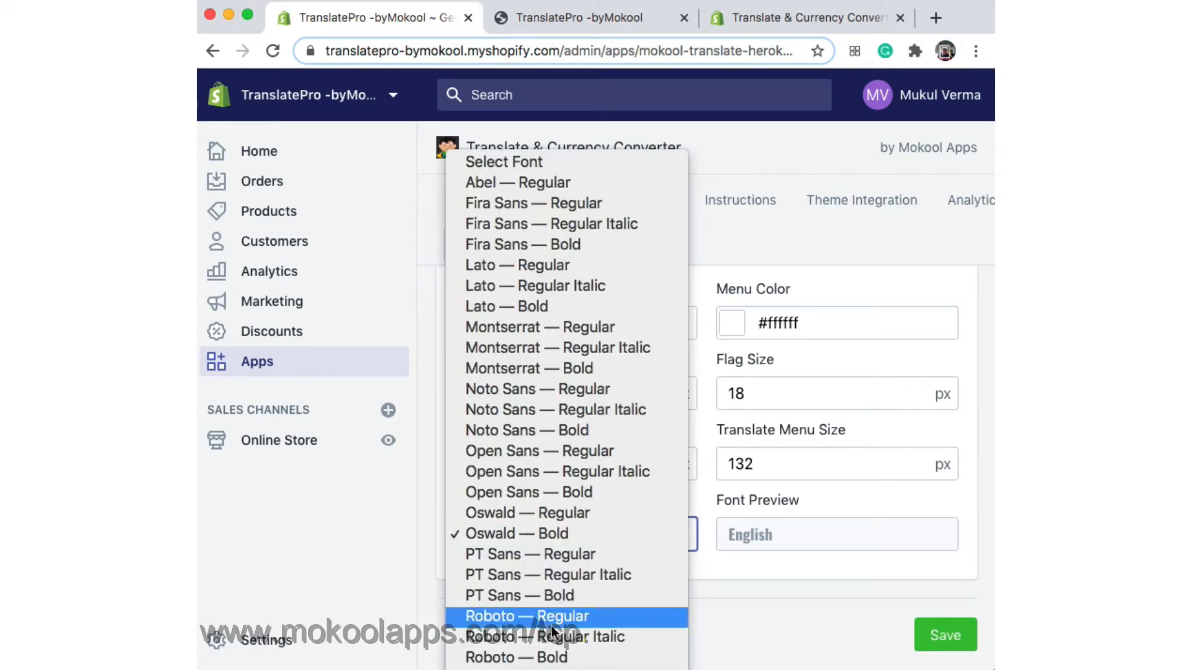
click(587, 627)
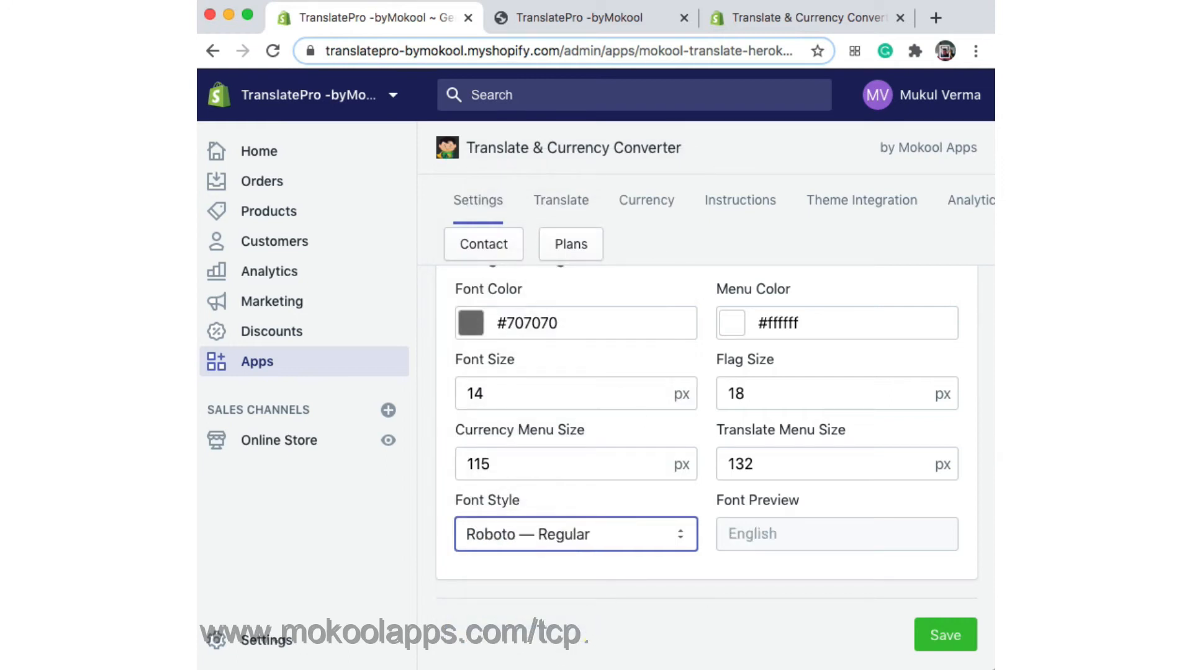
click(551, 20)
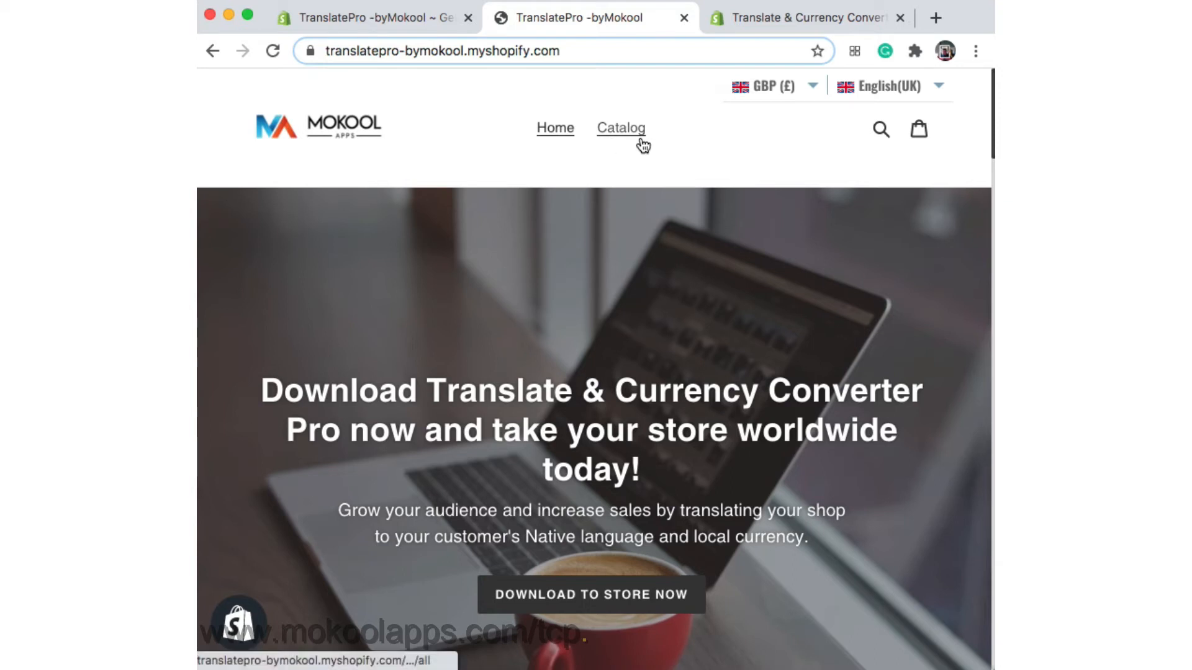
click(386, 15)
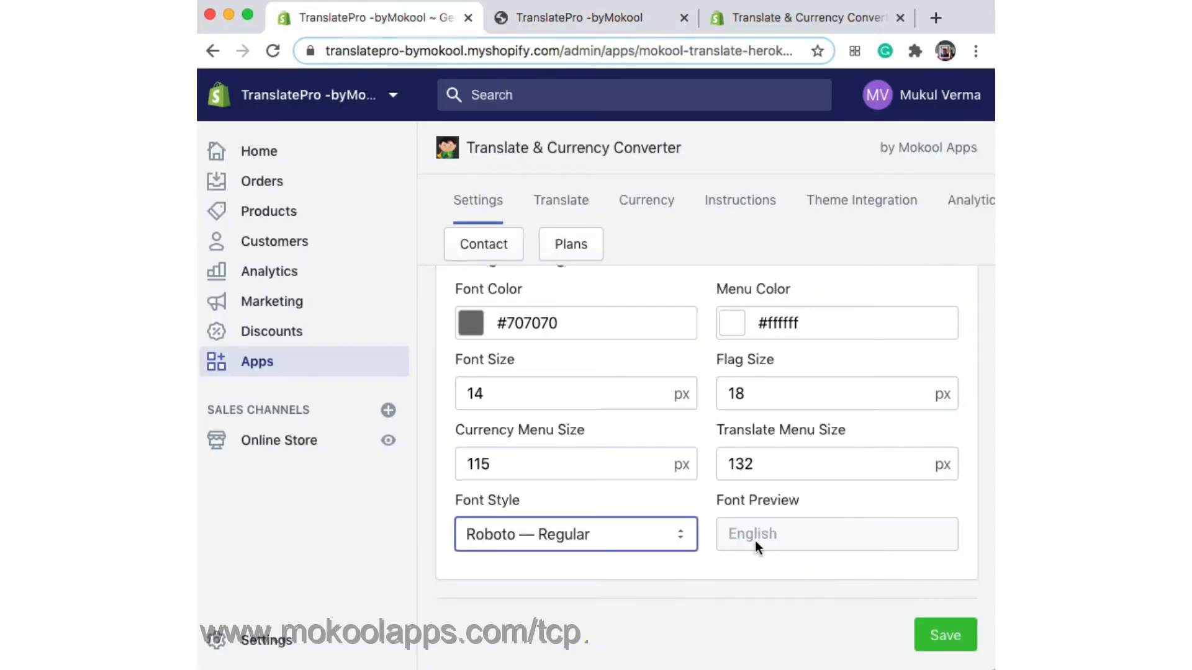
Step: Preview PT Sans, Lato, Fira Sans, Montserrat and Open Sans, each in Regular, as the Font Style
click(627, 531)
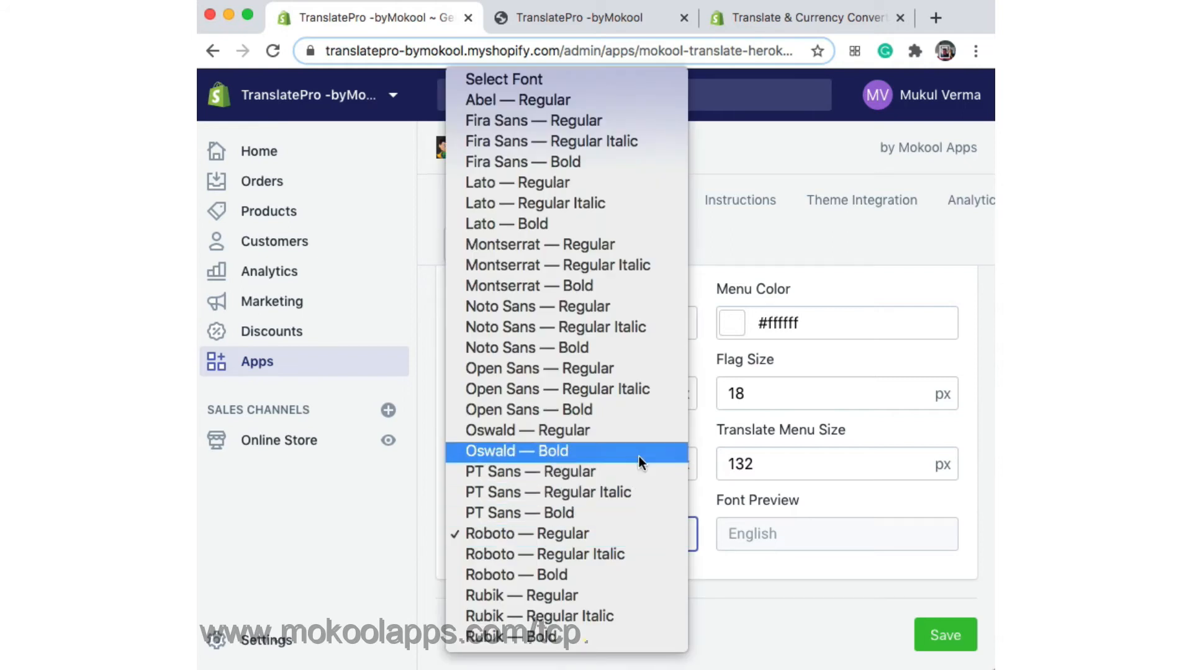
click(631, 471)
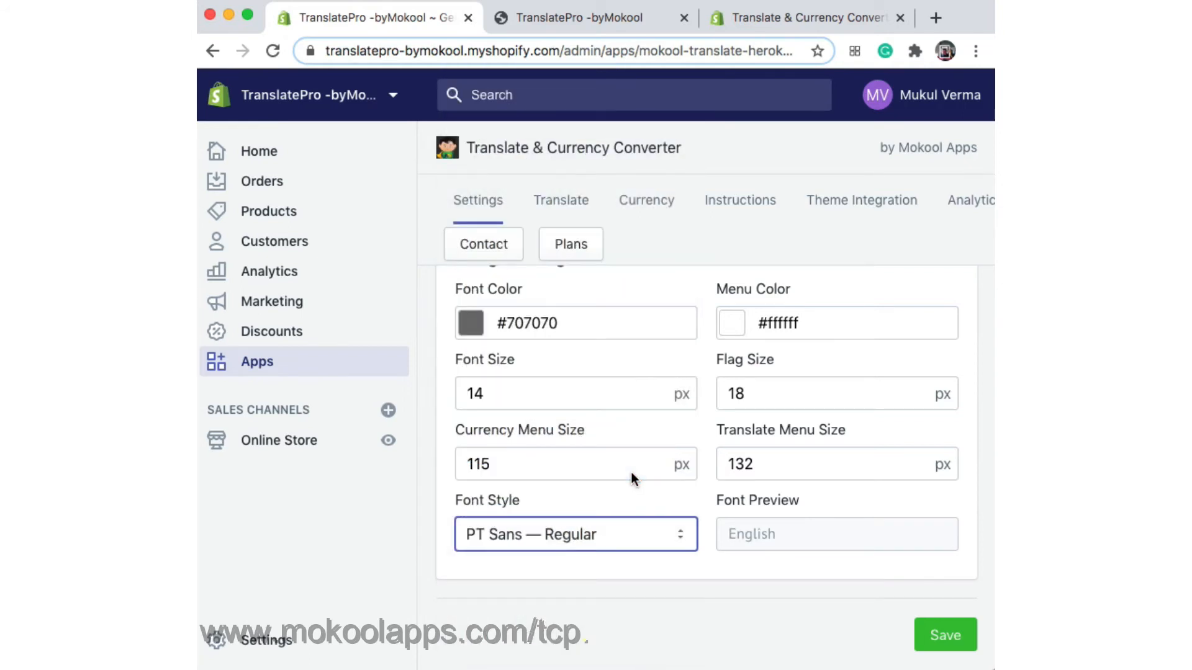
click(612, 538)
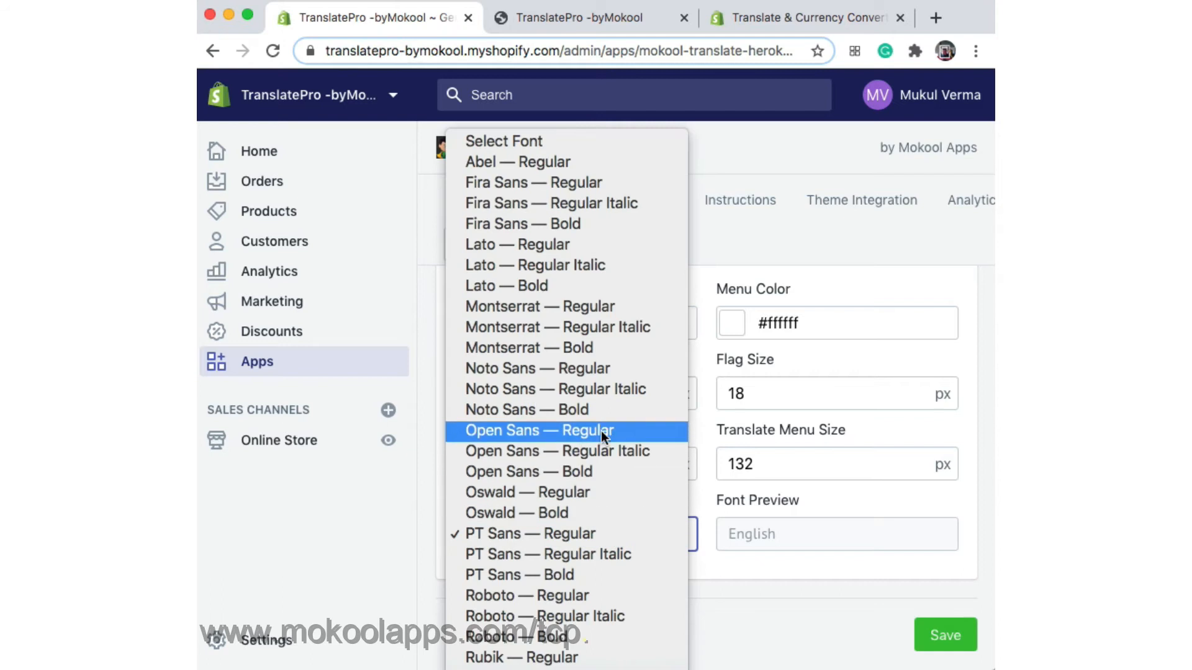
click(585, 251)
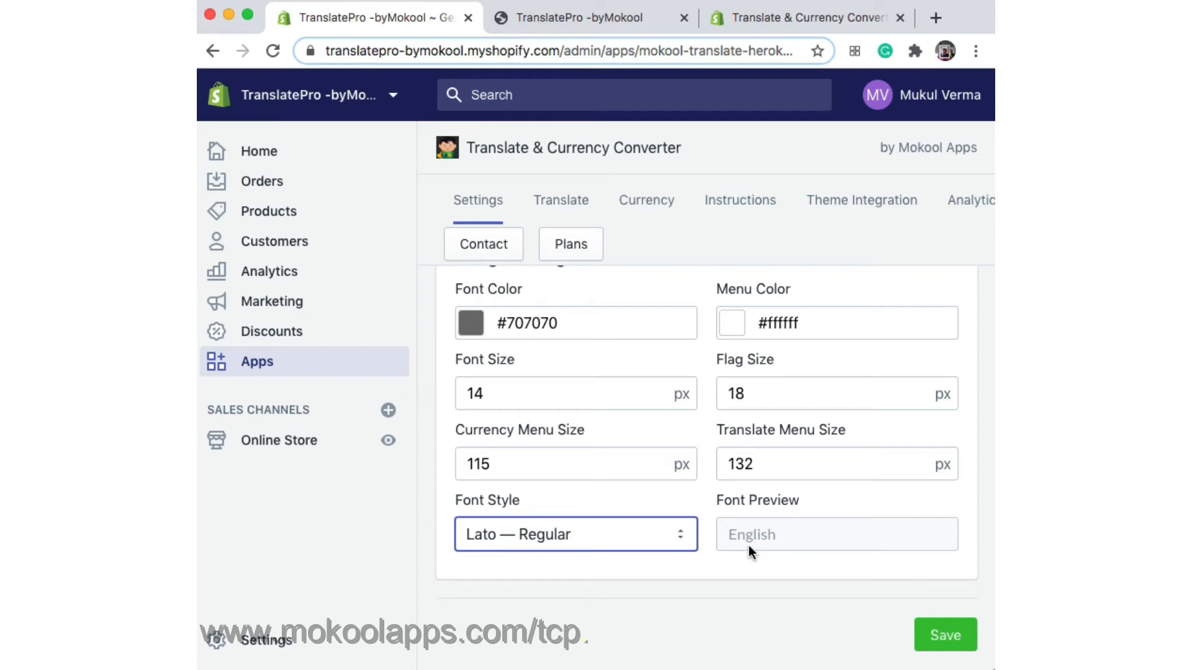
click(591, 533)
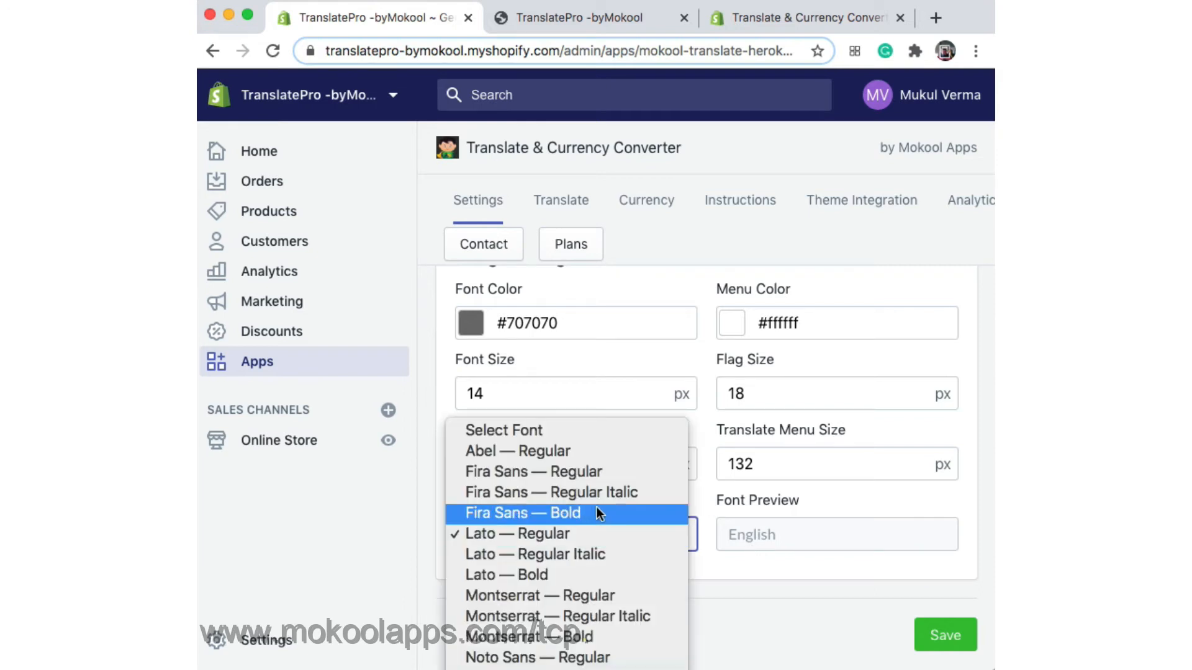
click(595, 477)
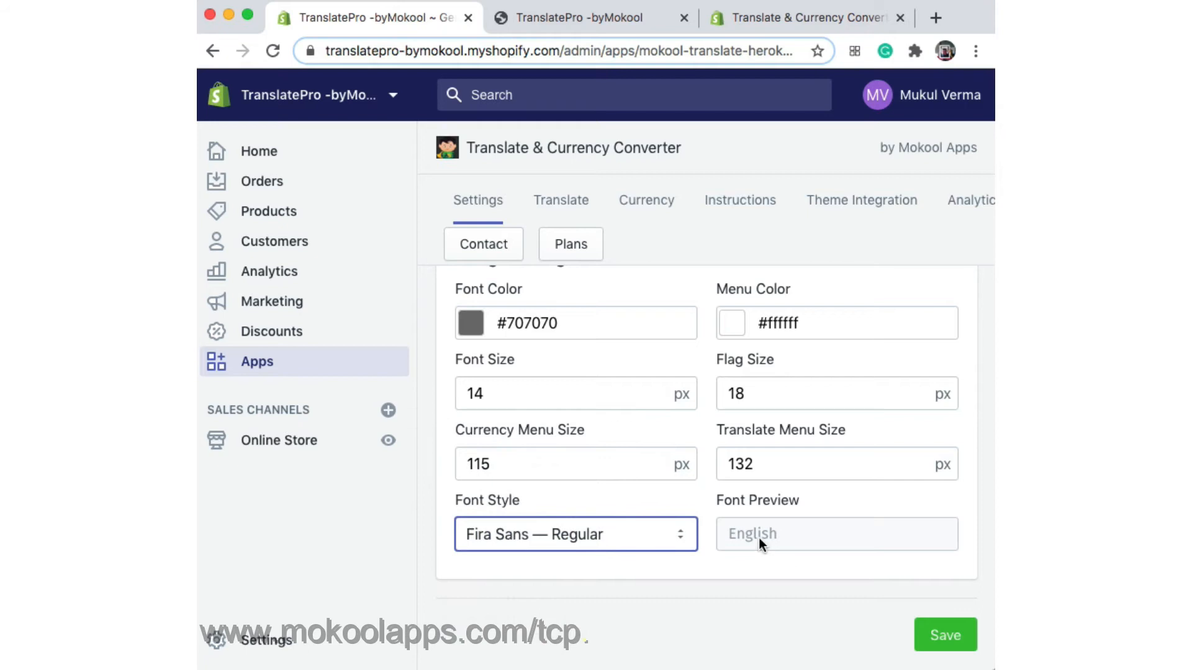
click(591, 526)
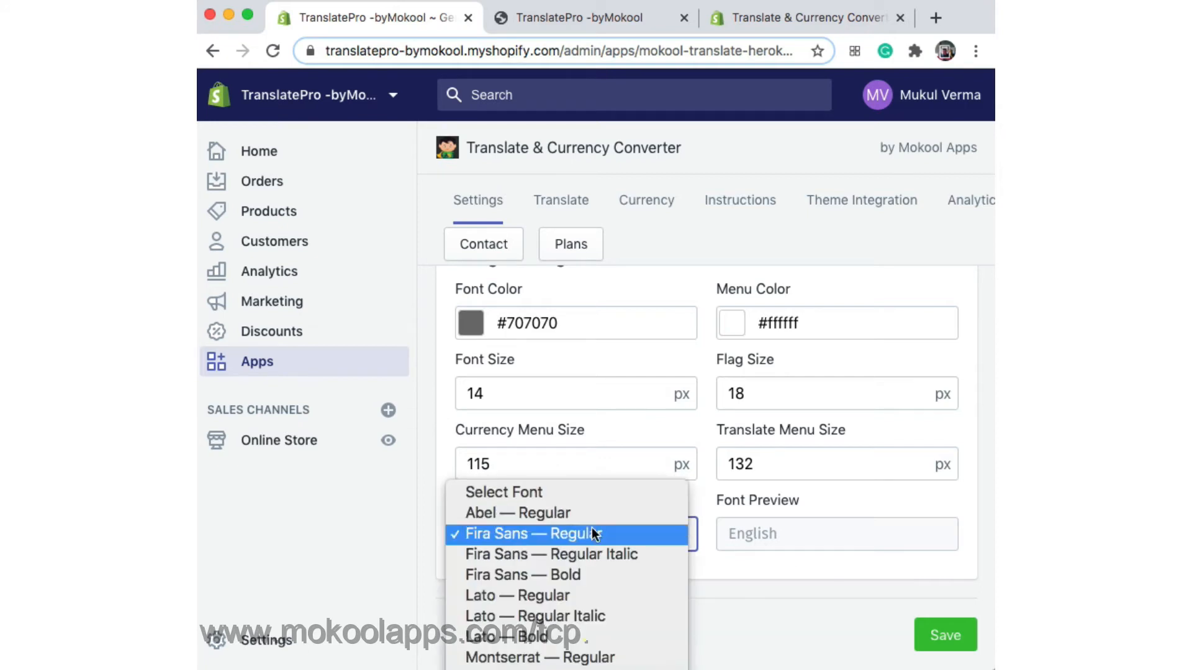
click(623, 657)
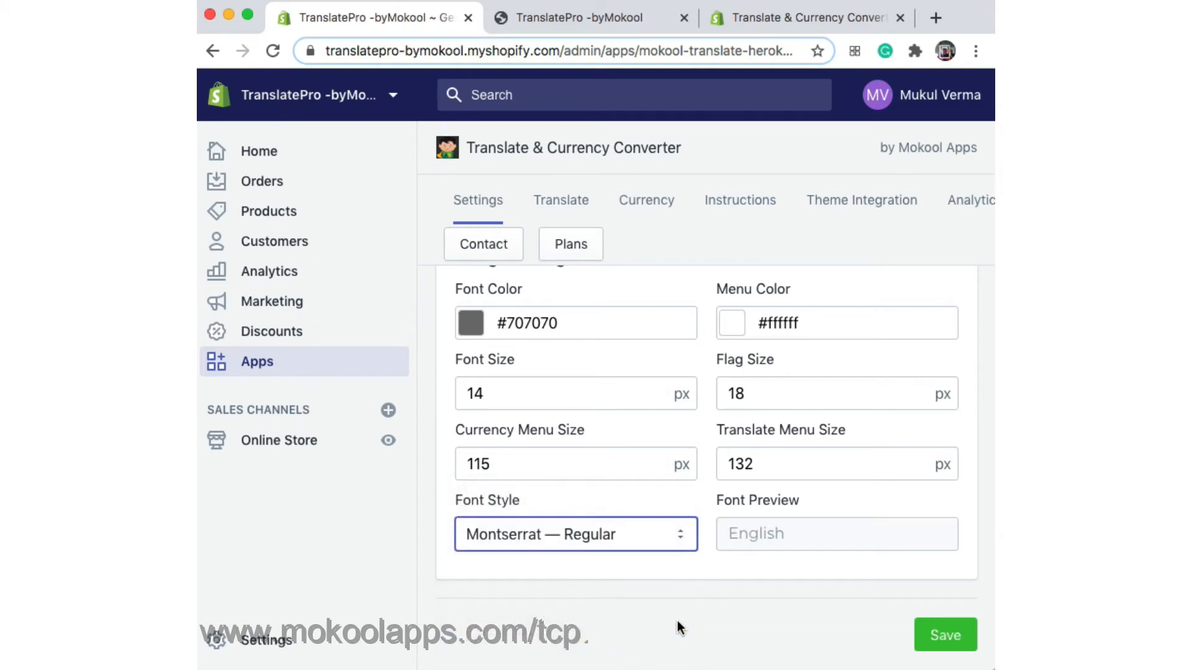
click(585, 535)
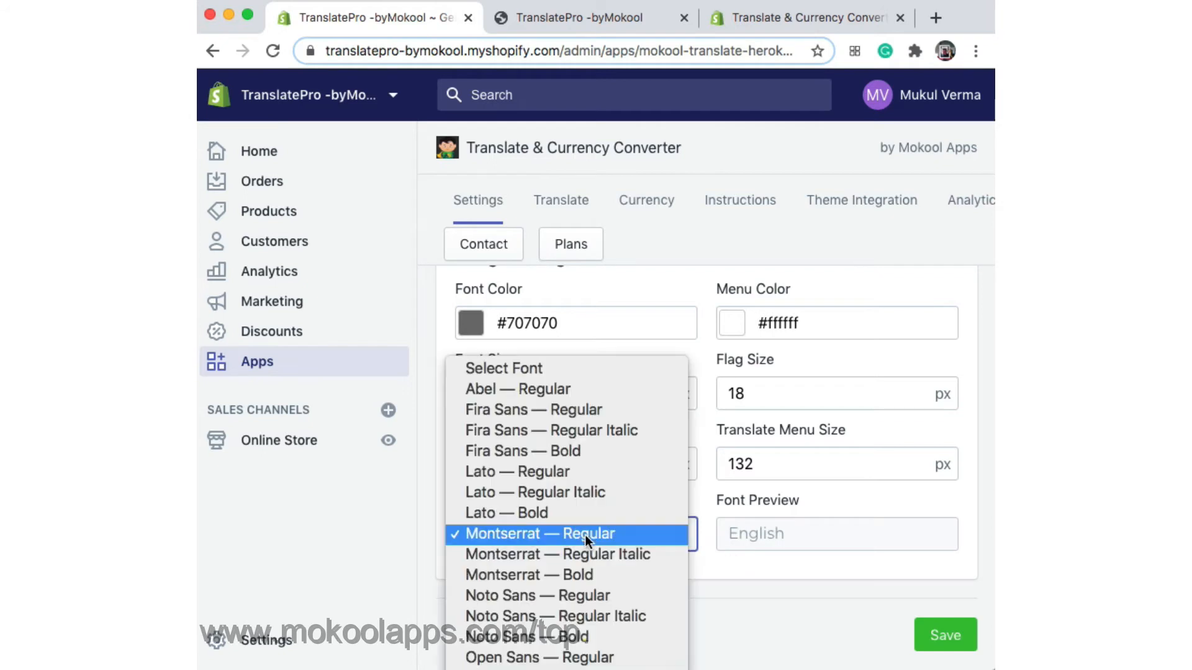
click(593, 659)
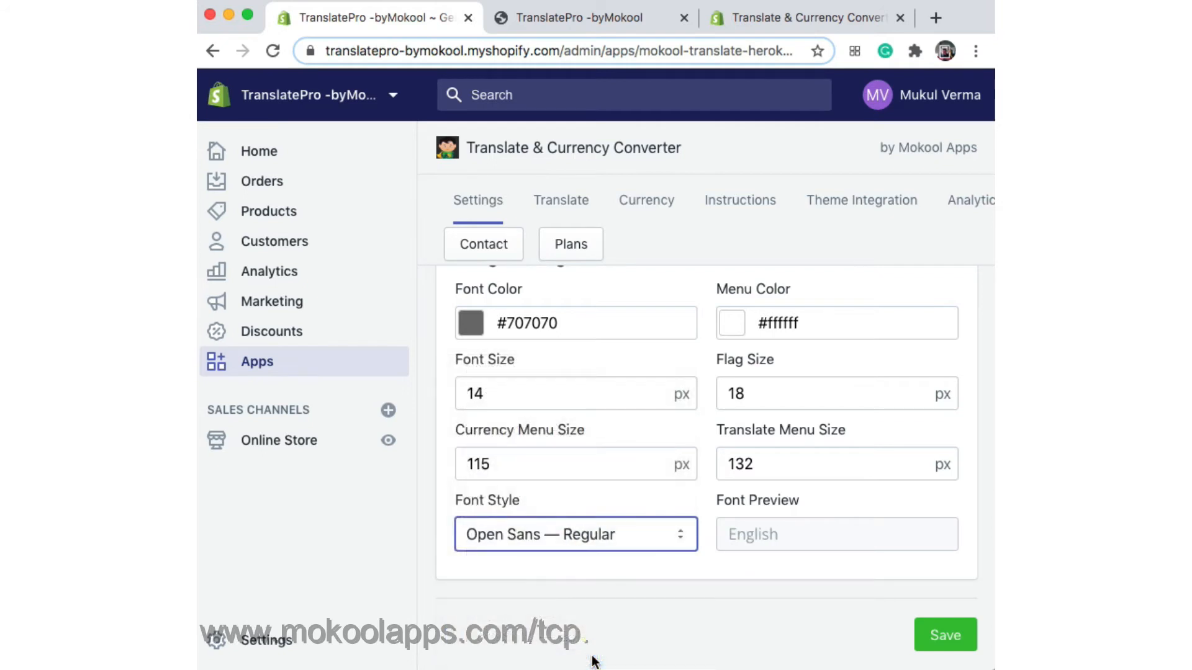
Step: Save PT Sans — Regular as the Font Style and reload the storefront to check the menu text
click(552, 544)
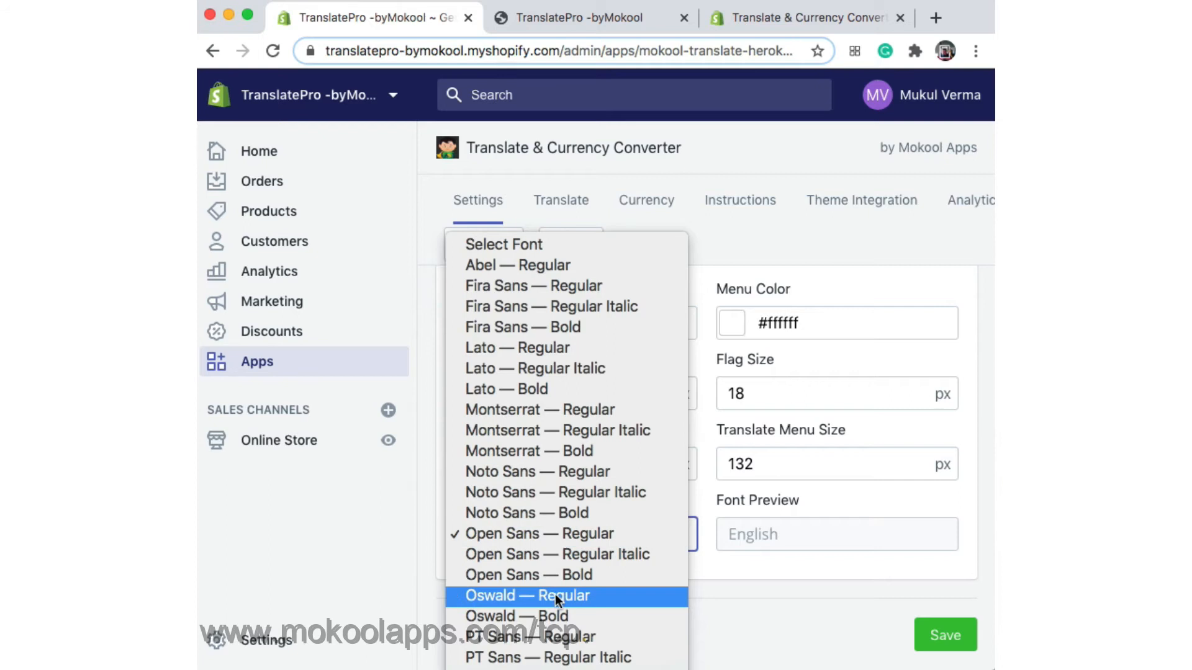
click(562, 639)
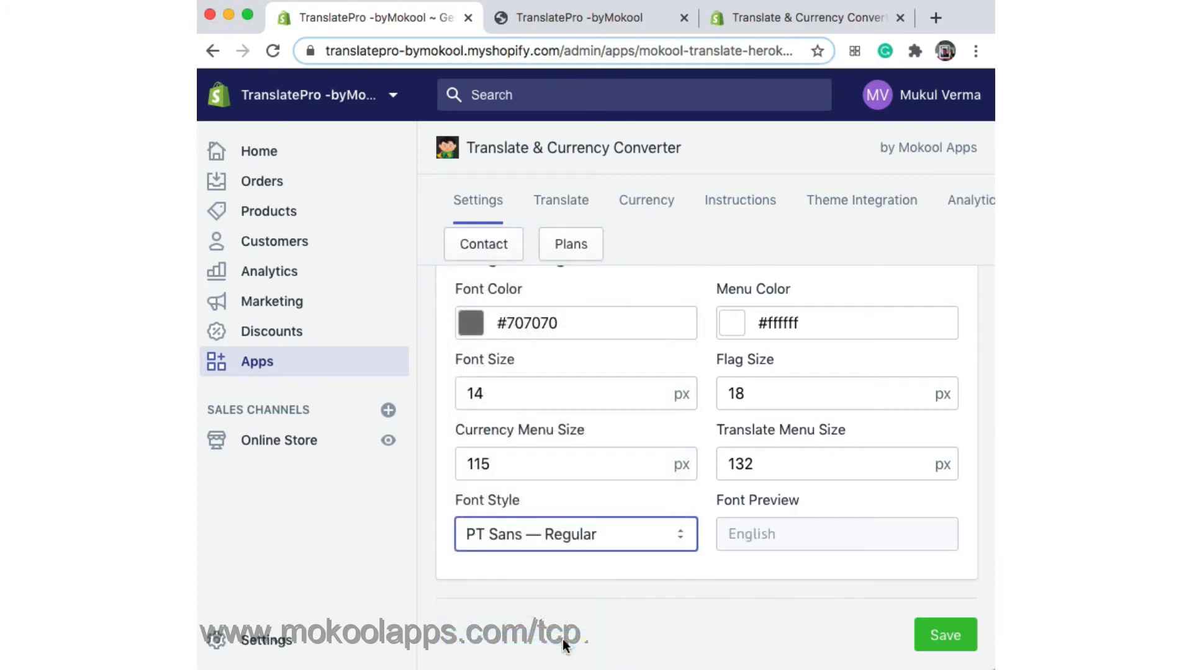
click(945, 636)
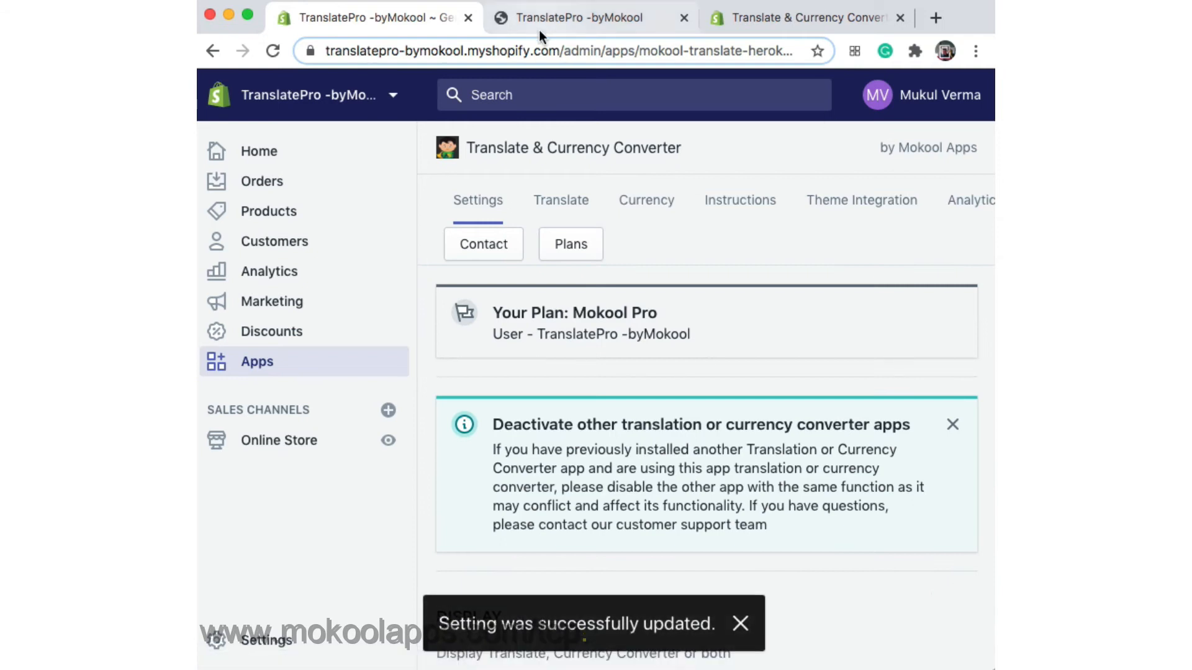
click(540, 20)
click(273, 52)
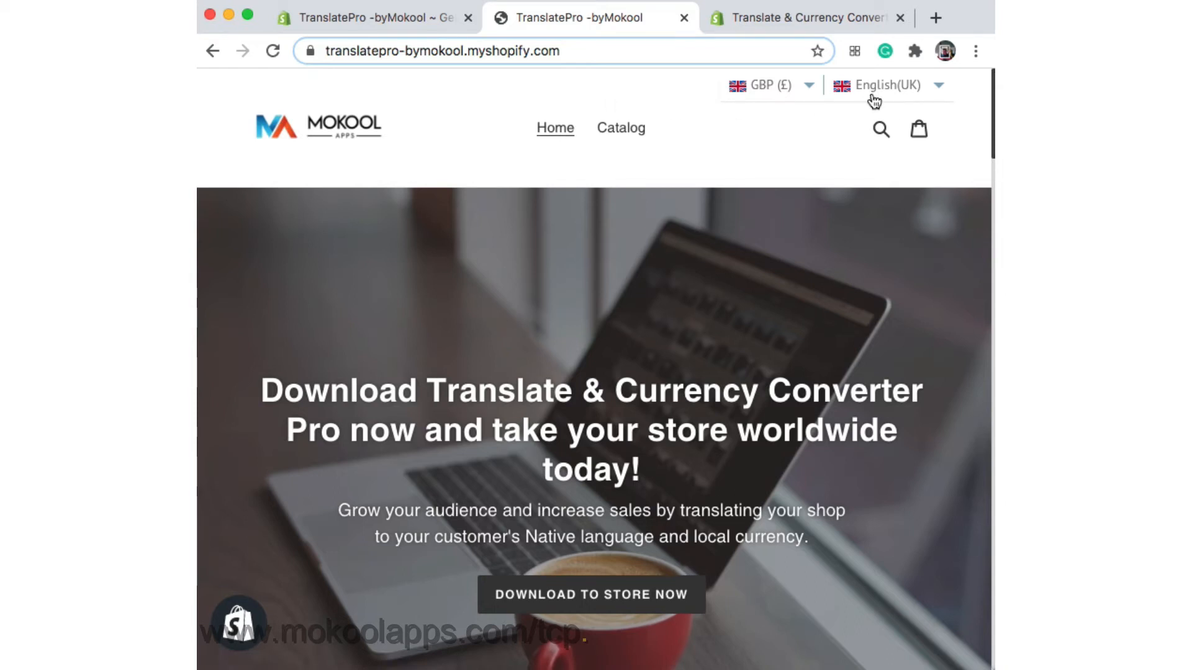
Step: Change the Font Style to Roboto — Regular in the app's Design Settings, save, and reload the storefront to check it
click(377, 31)
scroll(674, 530, down, 8)
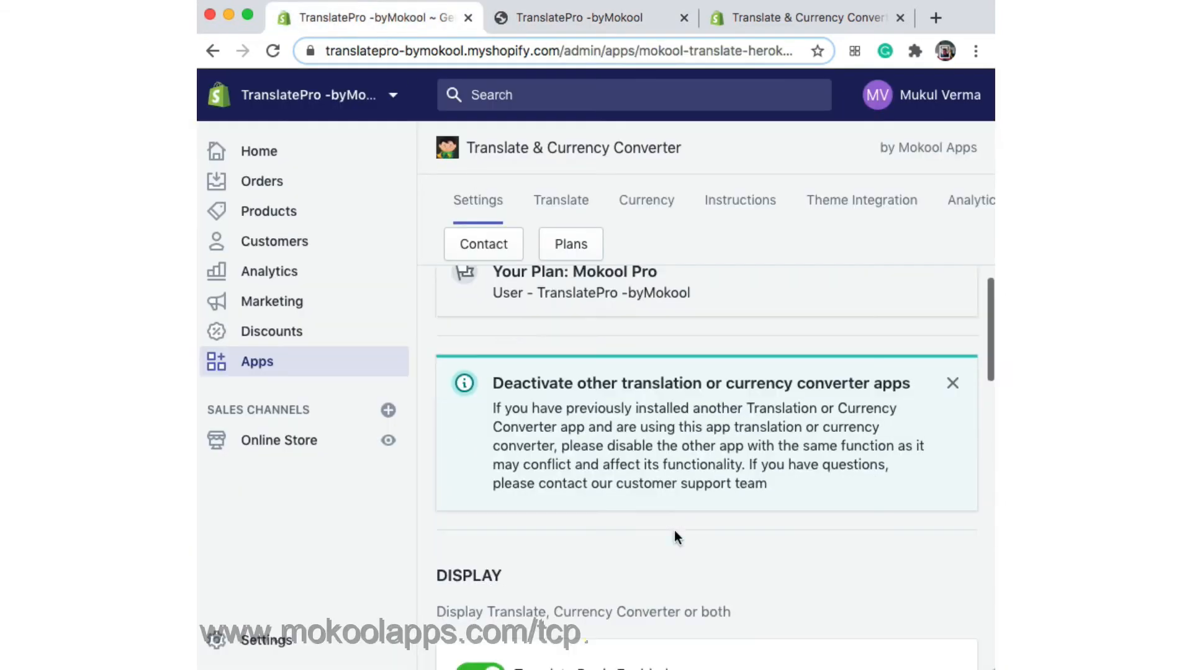
scroll(675, 532, down, 5)
click(647, 545)
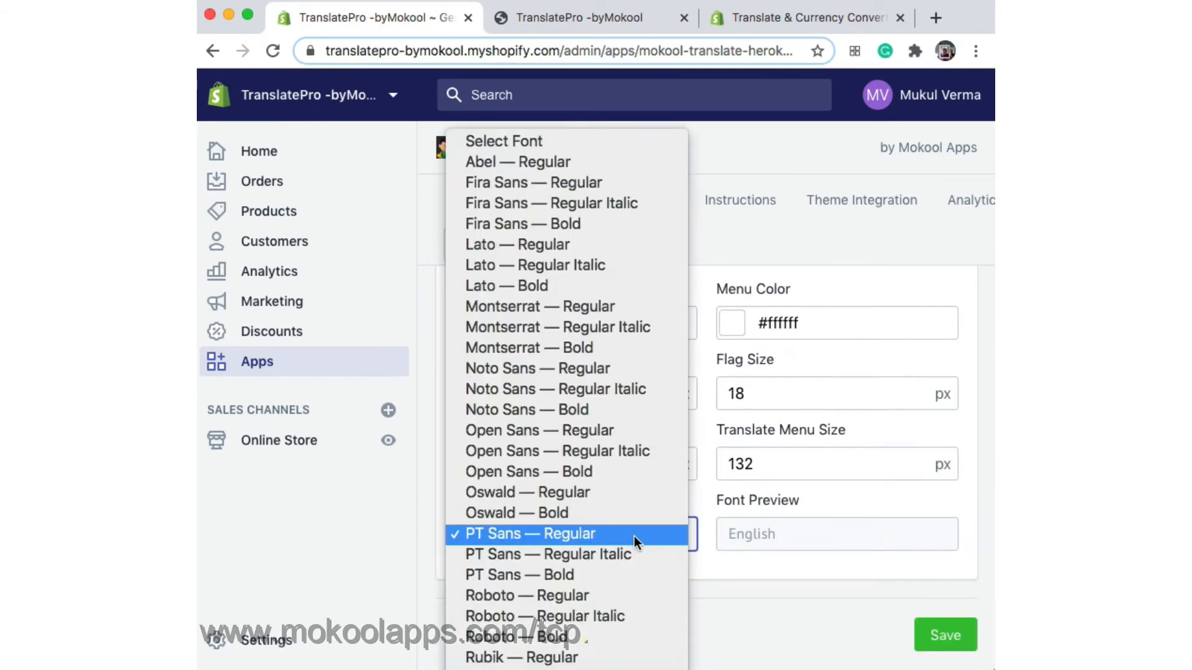
click(617, 597)
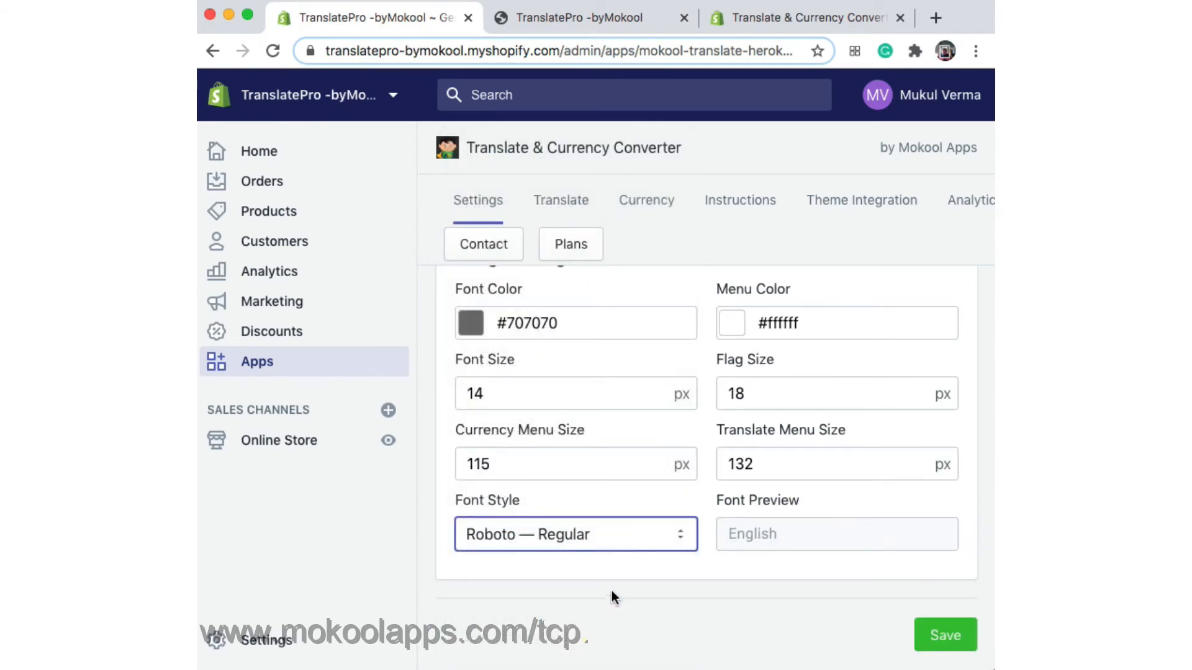
click(944, 638)
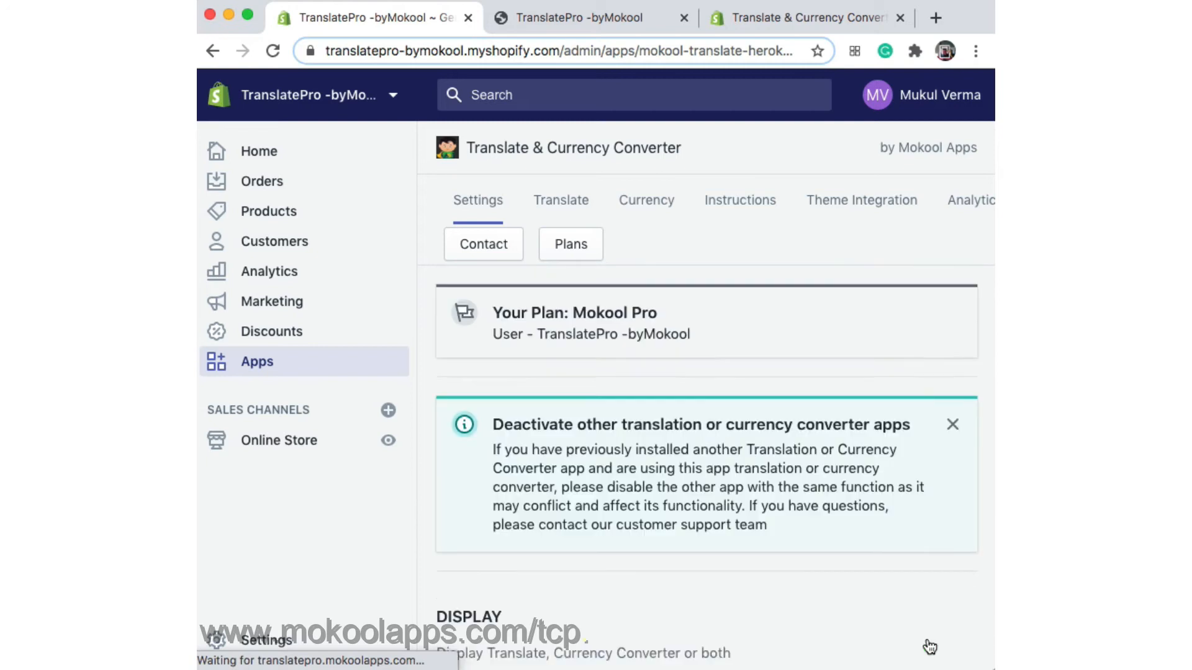
click(524, 18)
click(273, 52)
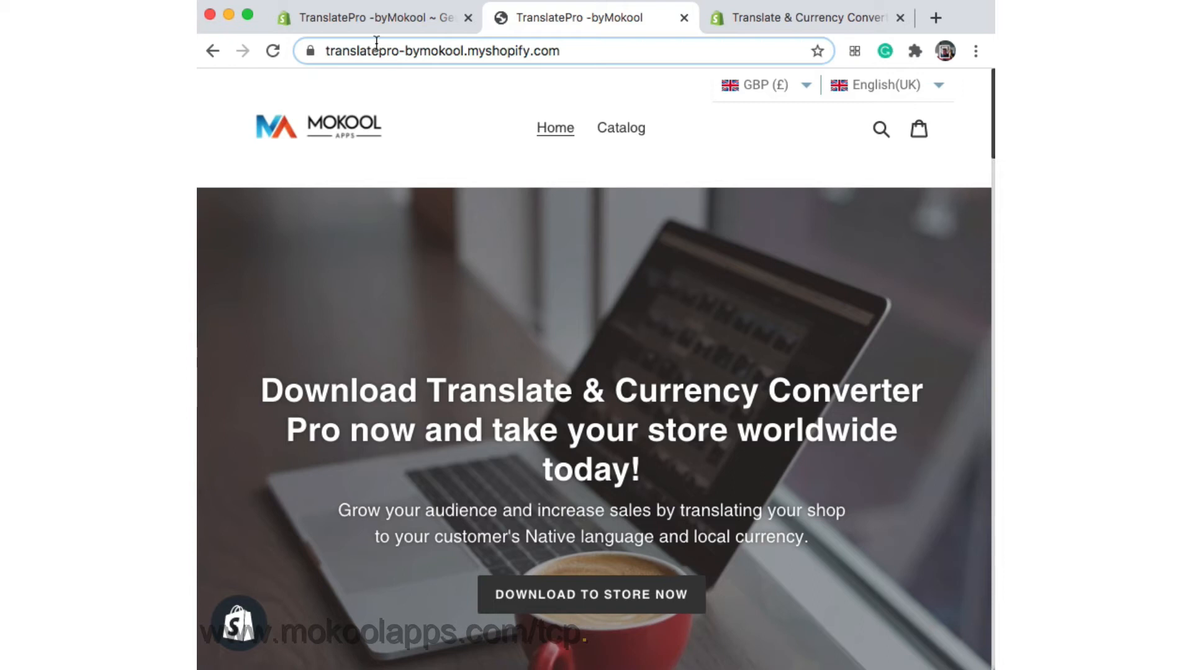
Step: Set the Font Color to #000000 in the app's Design Settings, save, and reload the storefront to check the menu text
key(ctrl+shift+Tab)
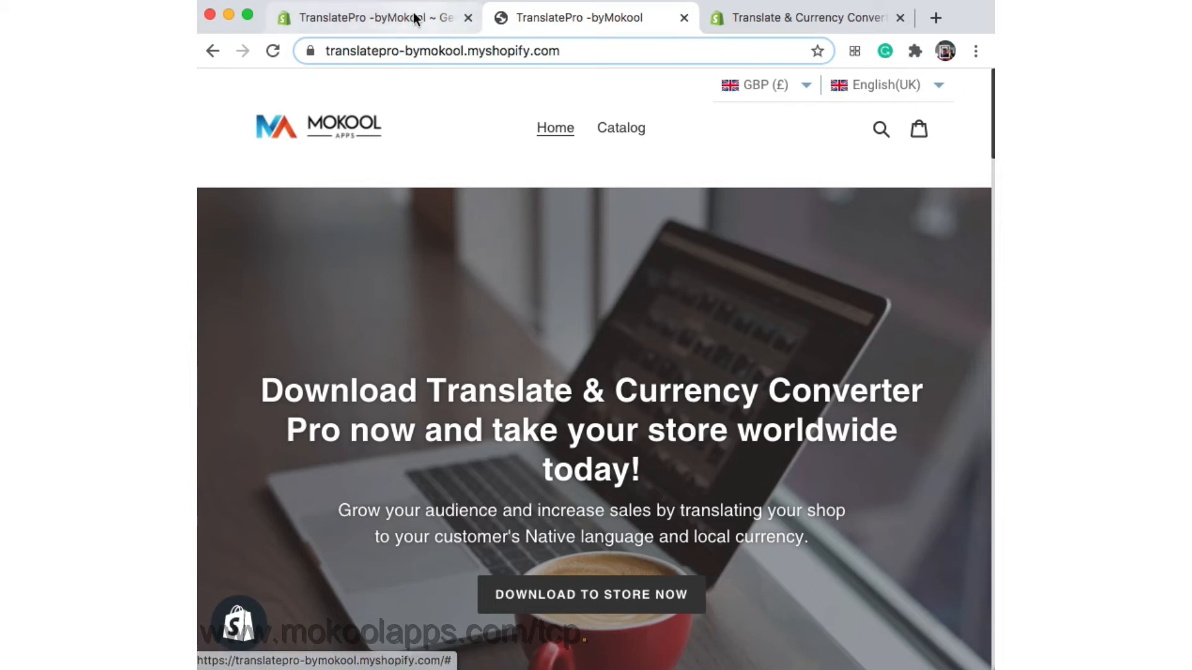
scroll(675, 421, down, 10)
scroll(674, 421, down, 1)
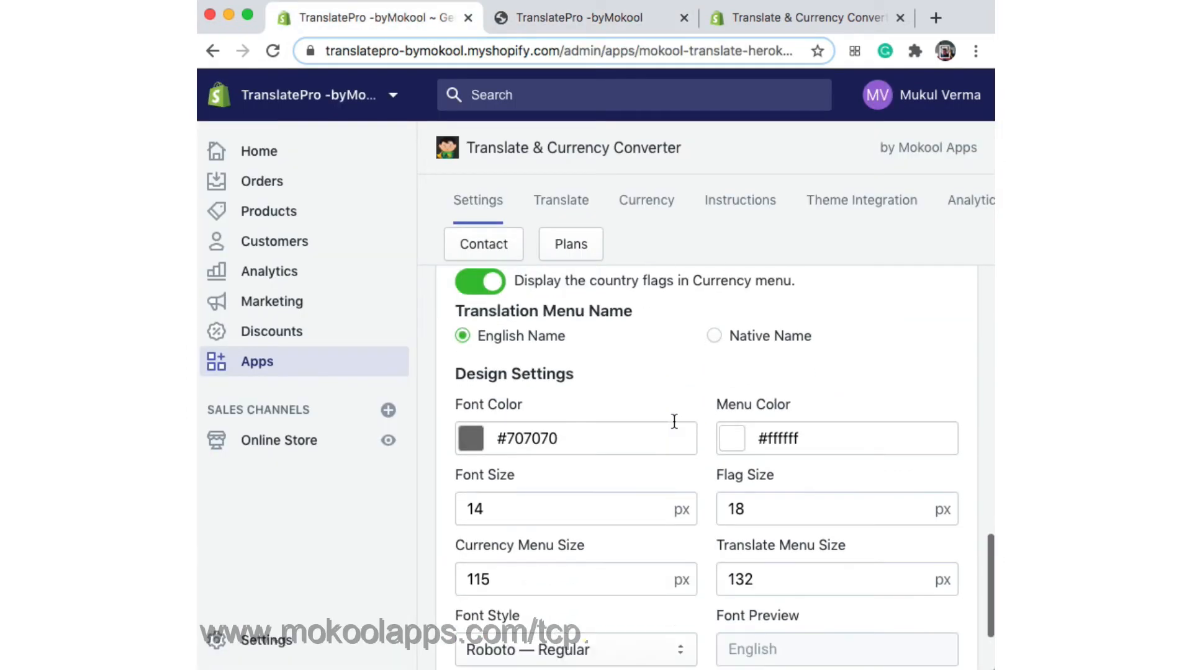
click(478, 441)
drag(458, 537, 456, 597)
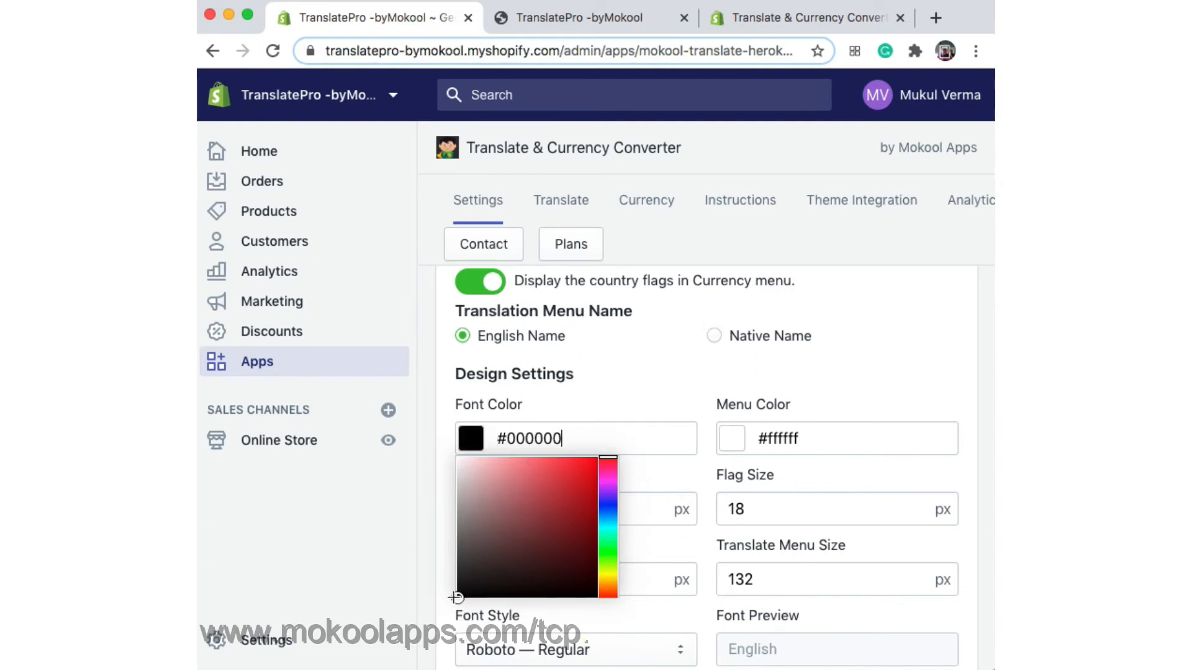
click(437, 571)
scroll(980, 493, down, 3)
click(944, 634)
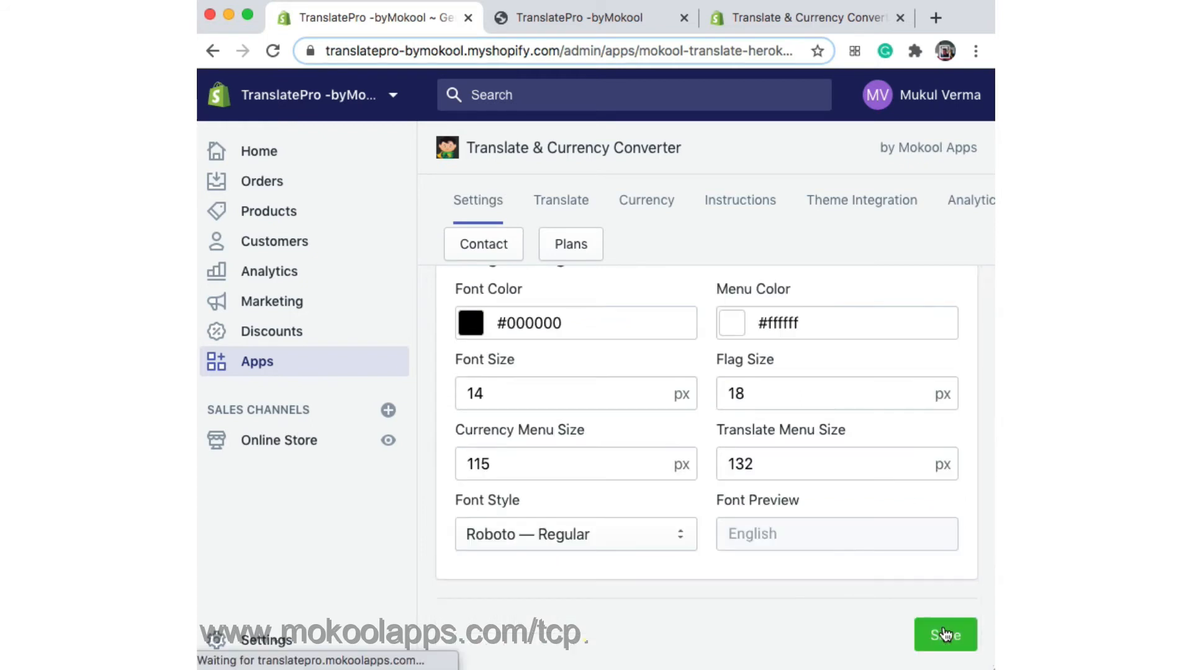
click(593, 19)
click(263, 56)
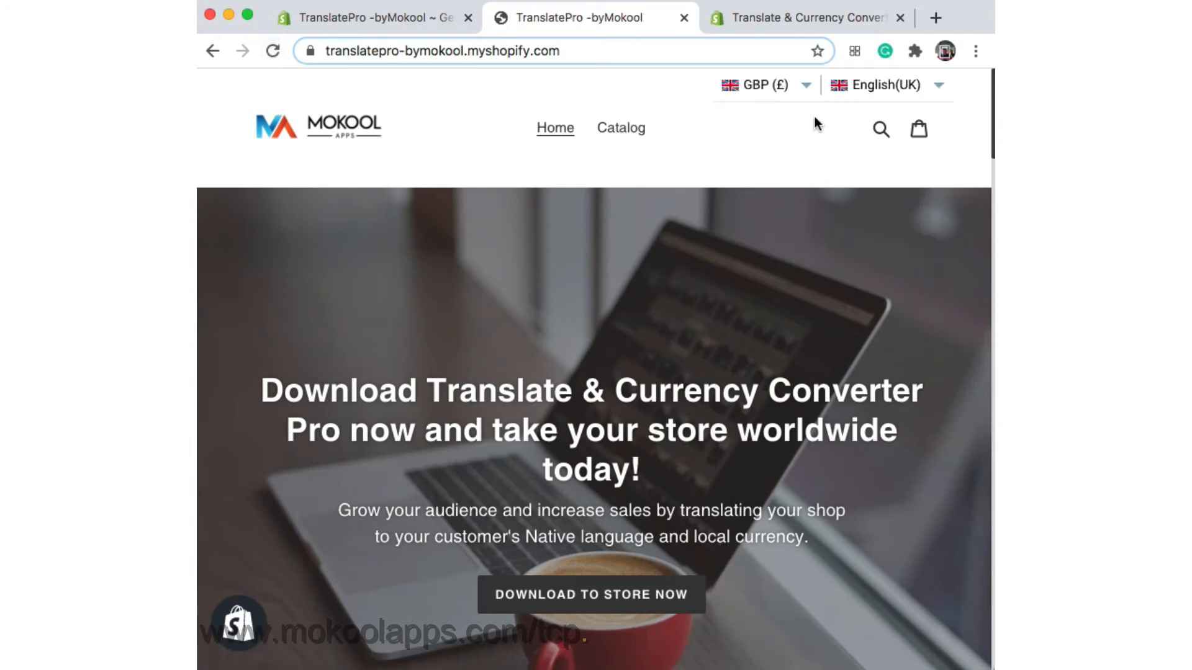
Step: Set the Font Color to #454545 in the app's Design Settings, save, and reload the storefront to check the menu text
click(349, 26)
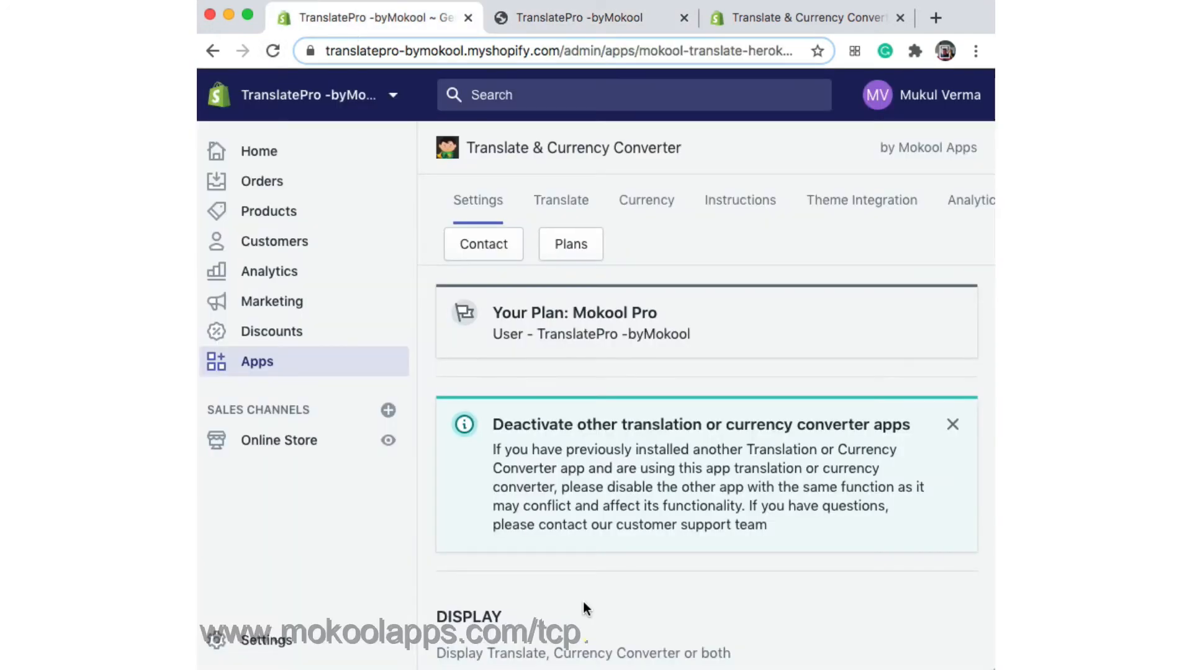
scroll(584, 602, down, 10)
click(552, 323)
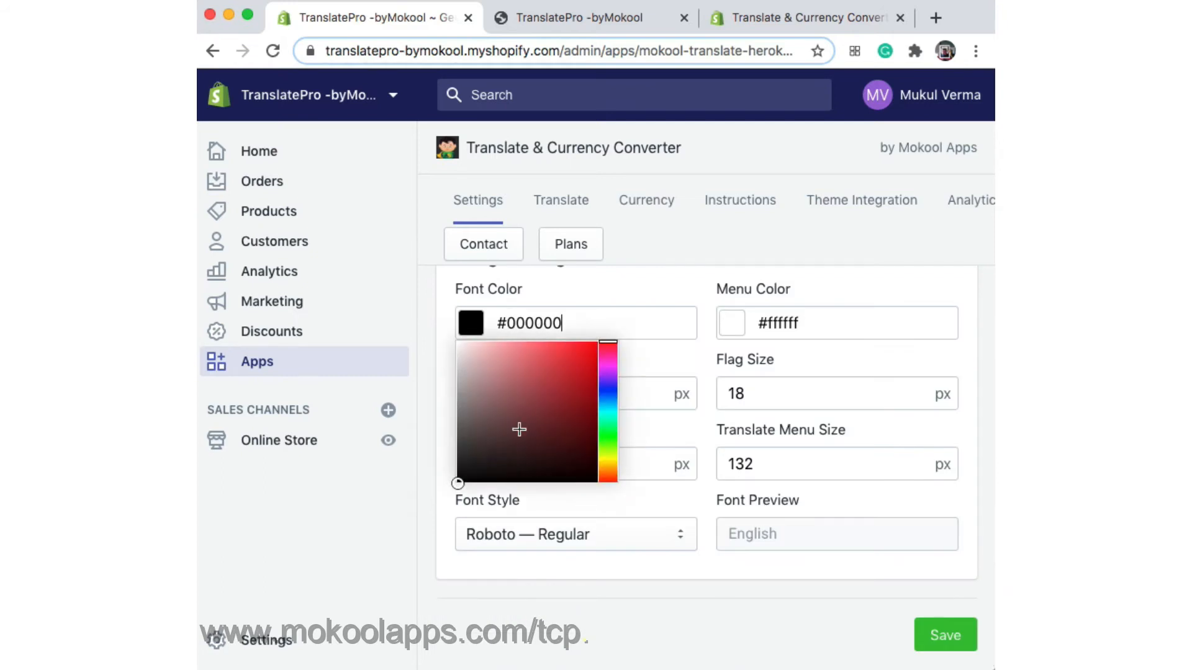
drag(455, 481, 447, 443)
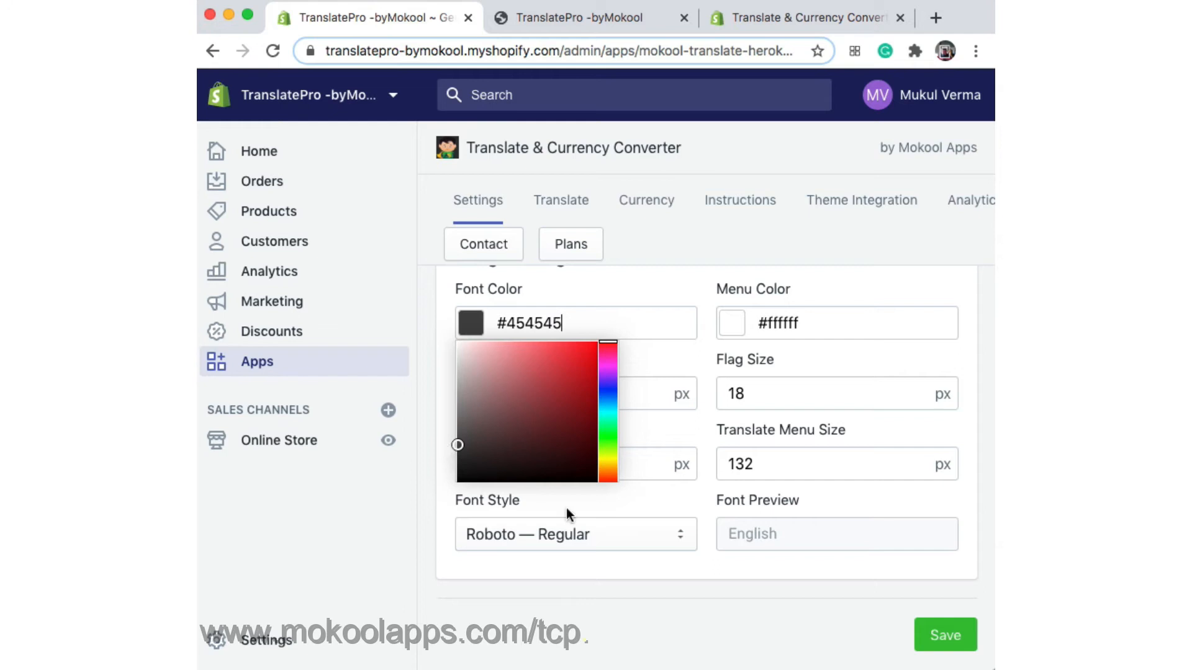
click(949, 645)
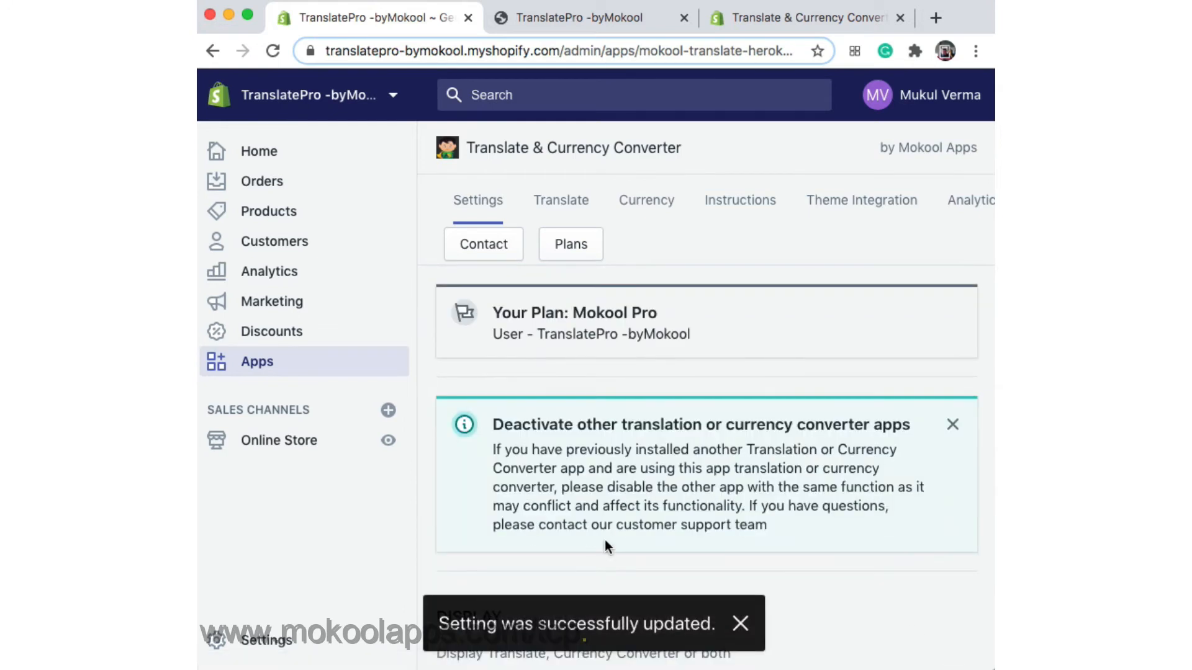
click(540, 17)
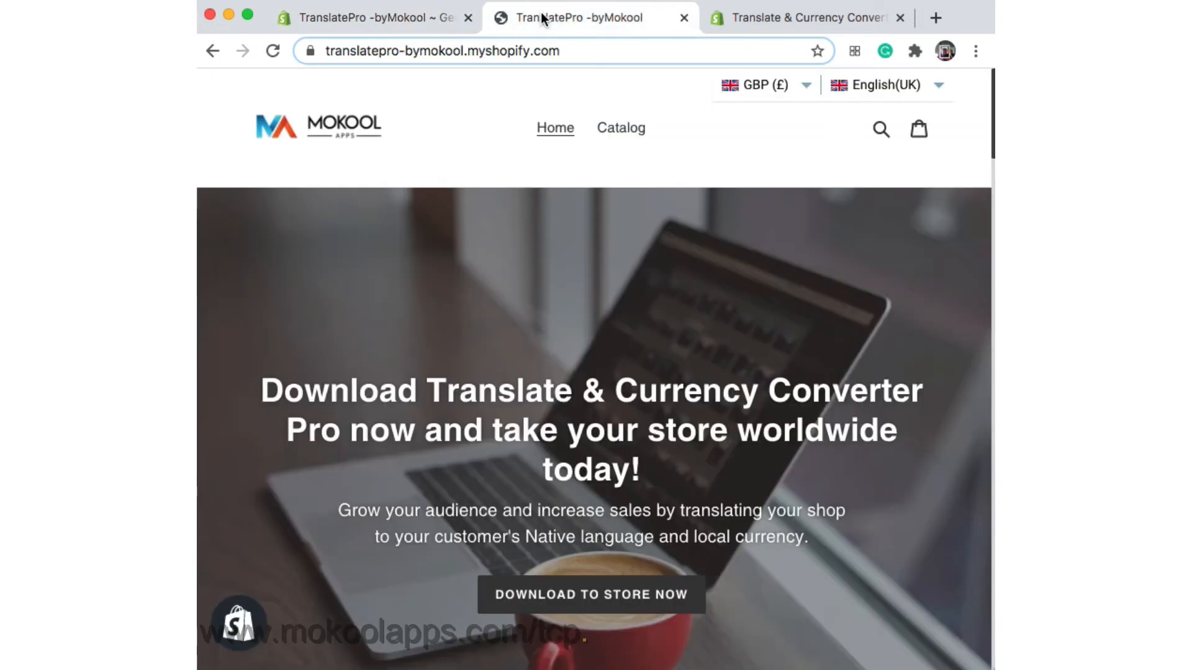
click(280, 51)
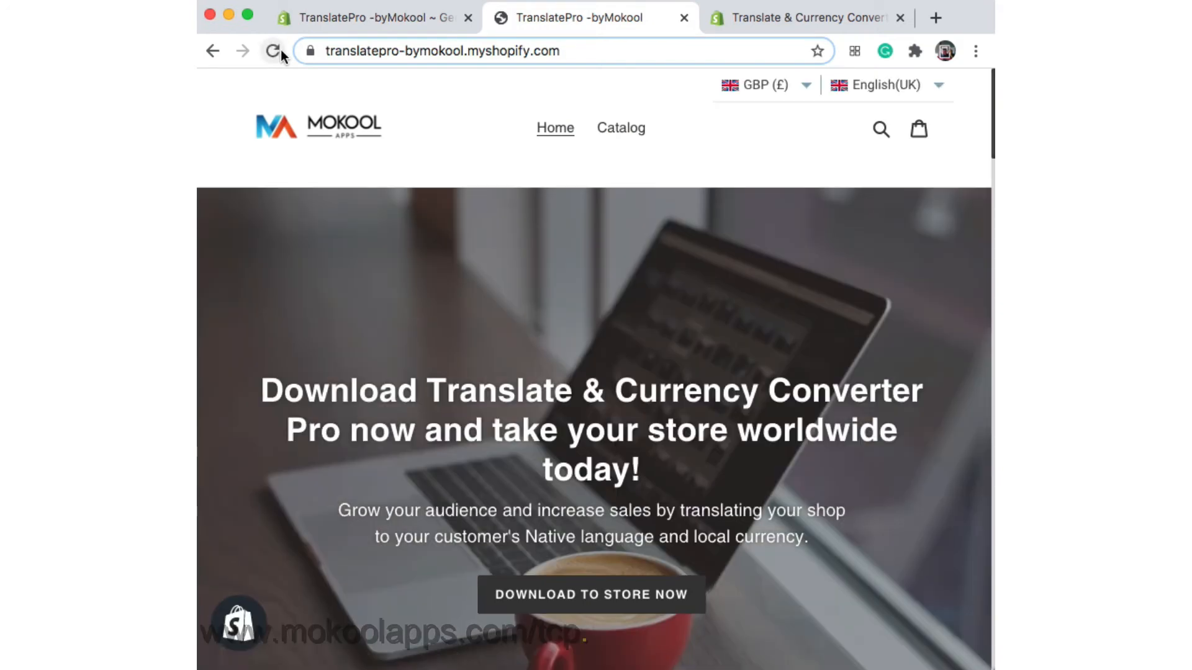
Step: Set the Font Color to #363636 in the app's Design Settings, save, and check the currency menu on the reloaded storefront
click(411, 24)
scroll(596, 391, down, 10)
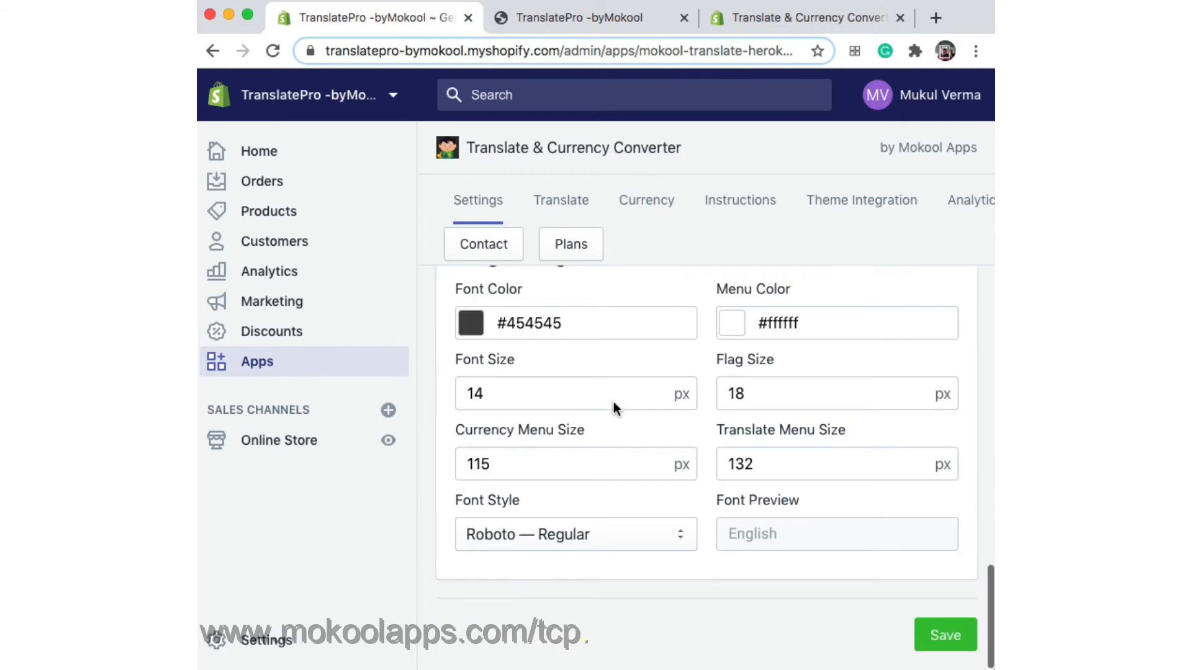
click(506, 324)
drag(455, 445, 457, 453)
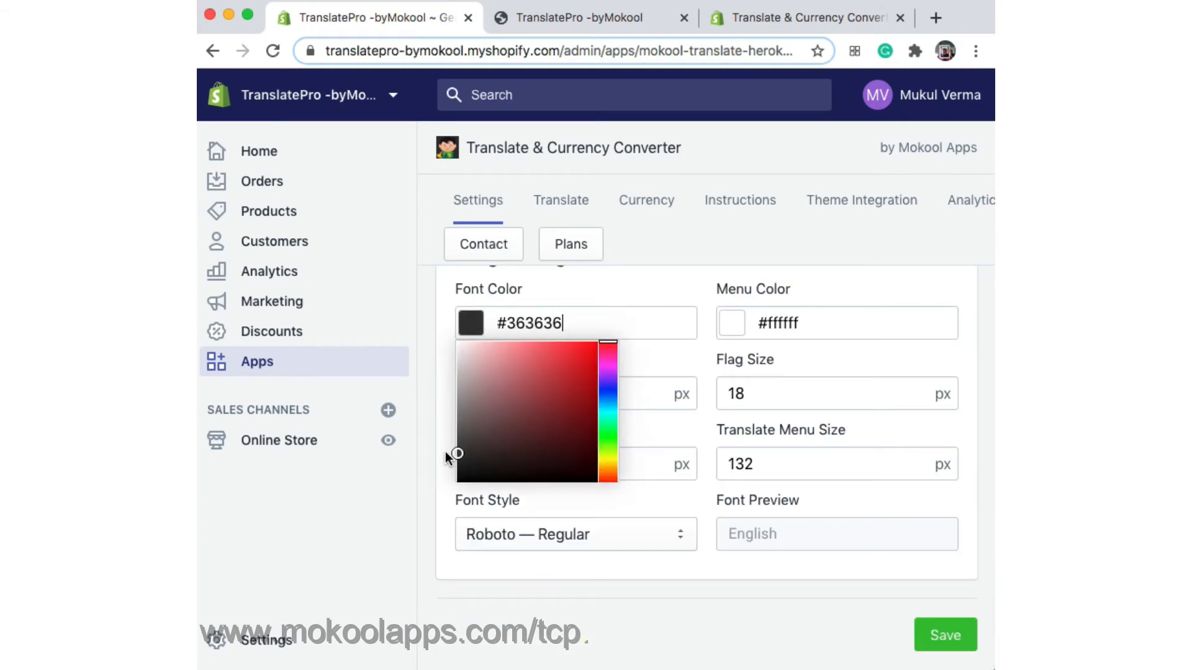
click(950, 647)
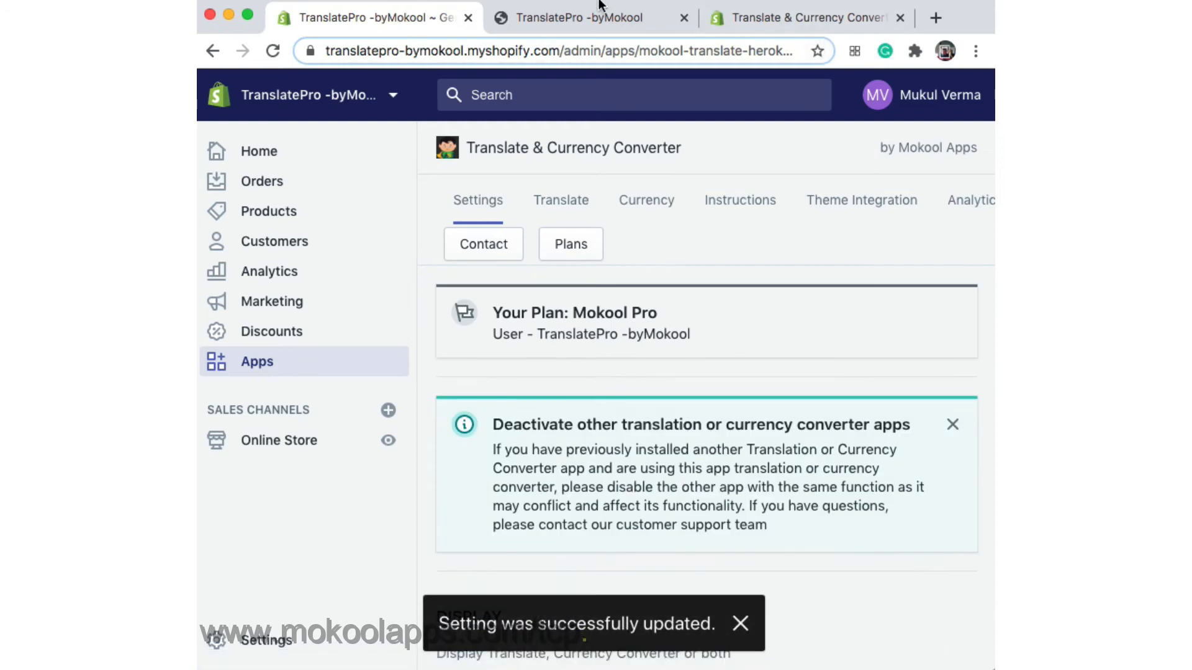
click(586, 17)
click(267, 53)
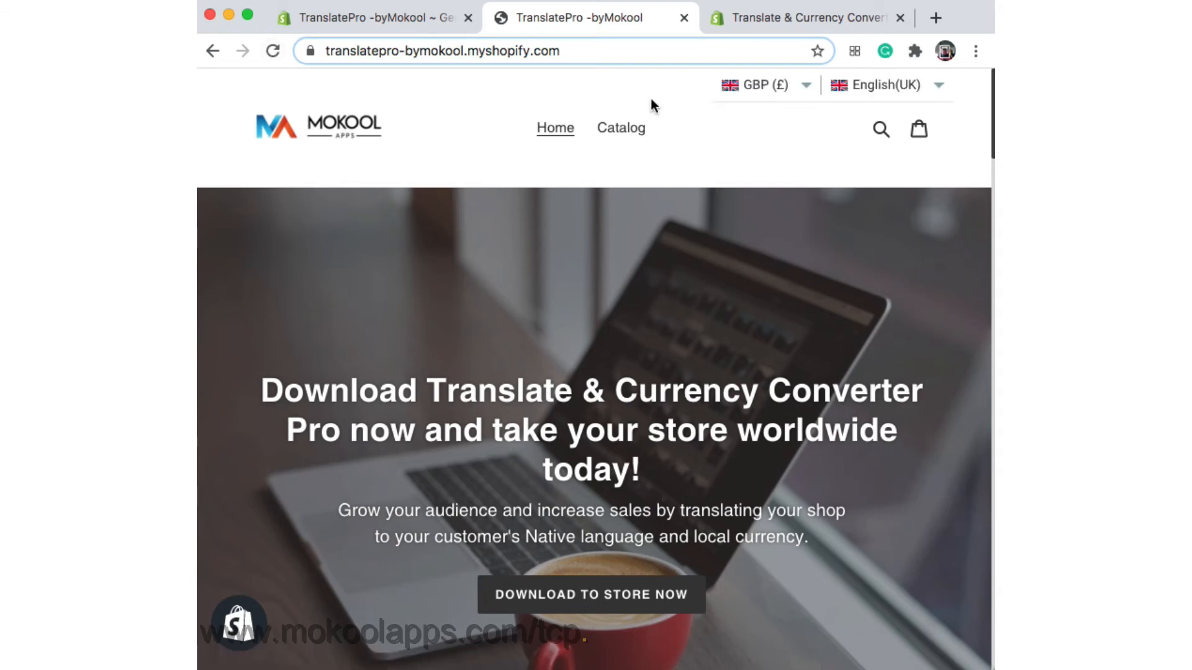
click(770, 86)
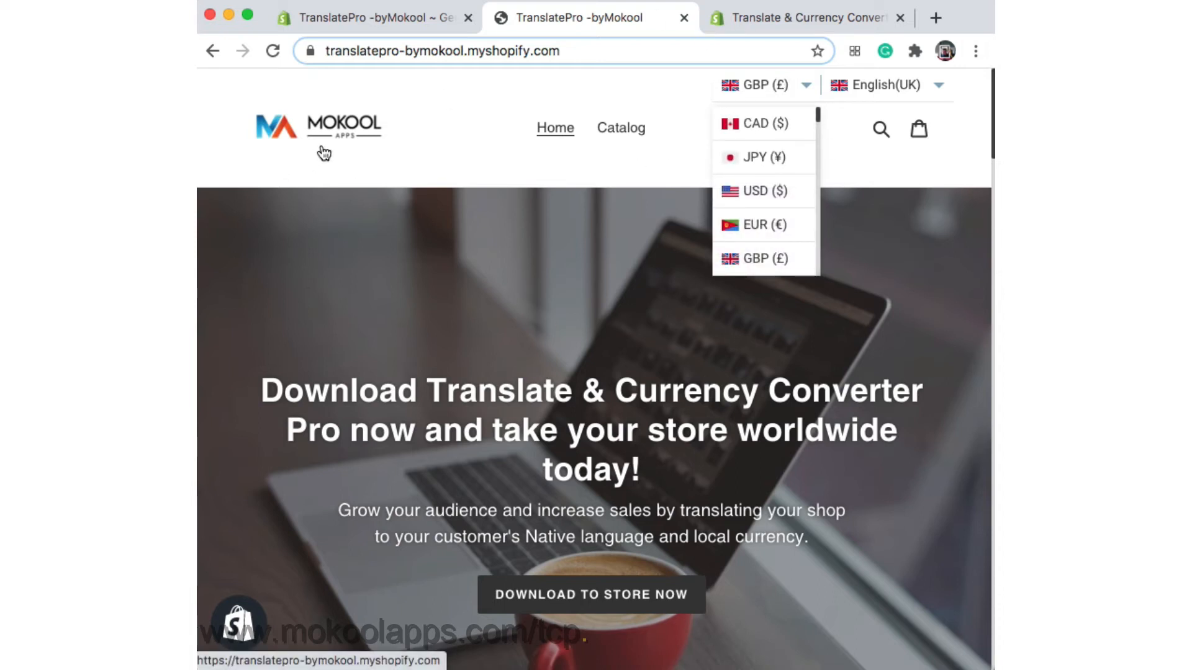
click(639, 88)
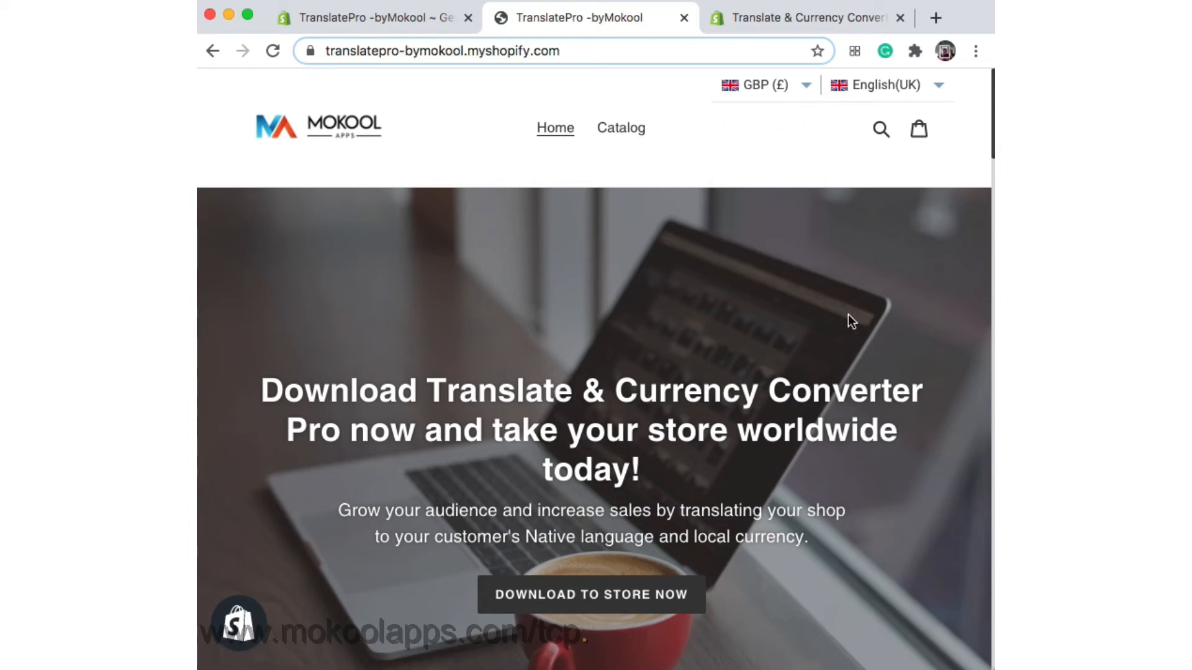
Step: Return to the app's settings page, review the Design Settings and save them again
click(429, 21)
scroll(609, 468, down, 5)
scroll(609, 468, up, 5)
click(952, 425)
scroll(572, 505, down, 10)
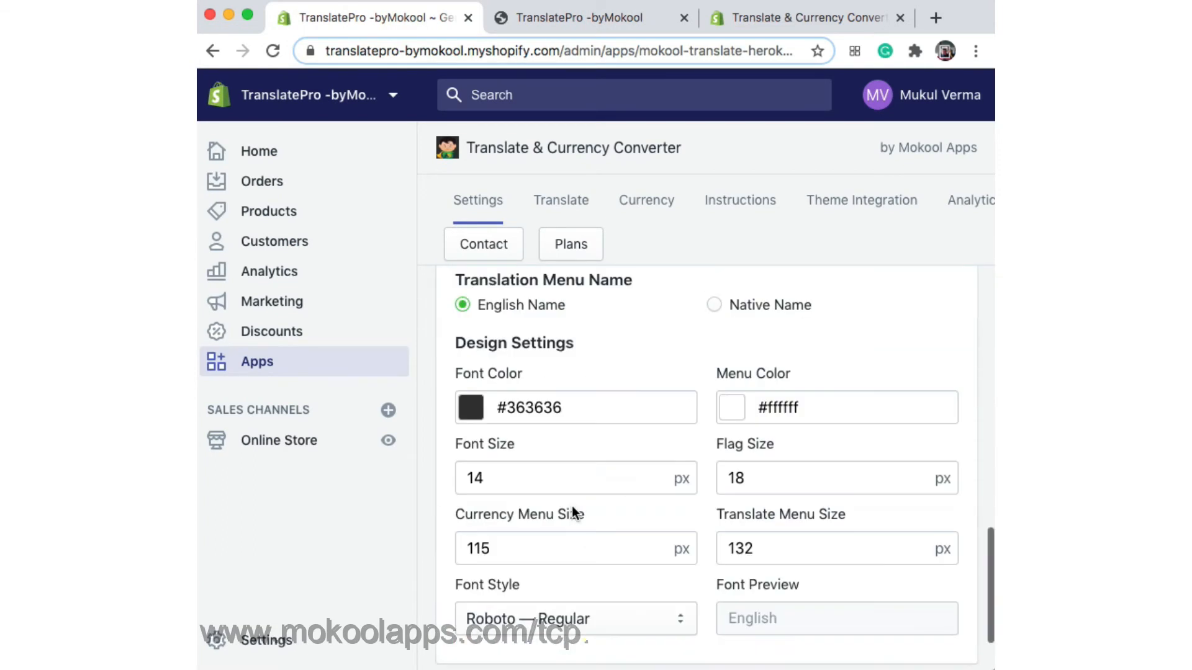
click(941, 635)
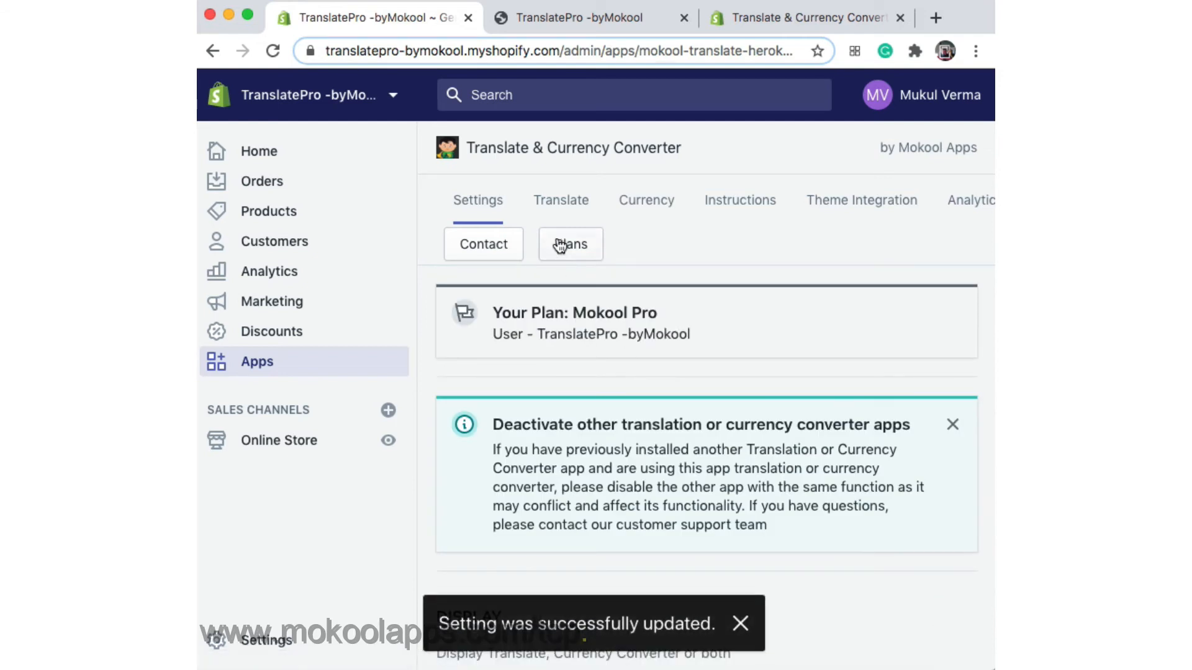
Step: Open the app's Translate settings, look over the language list, and switch Auto Language Detection off and back on
click(560, 216)
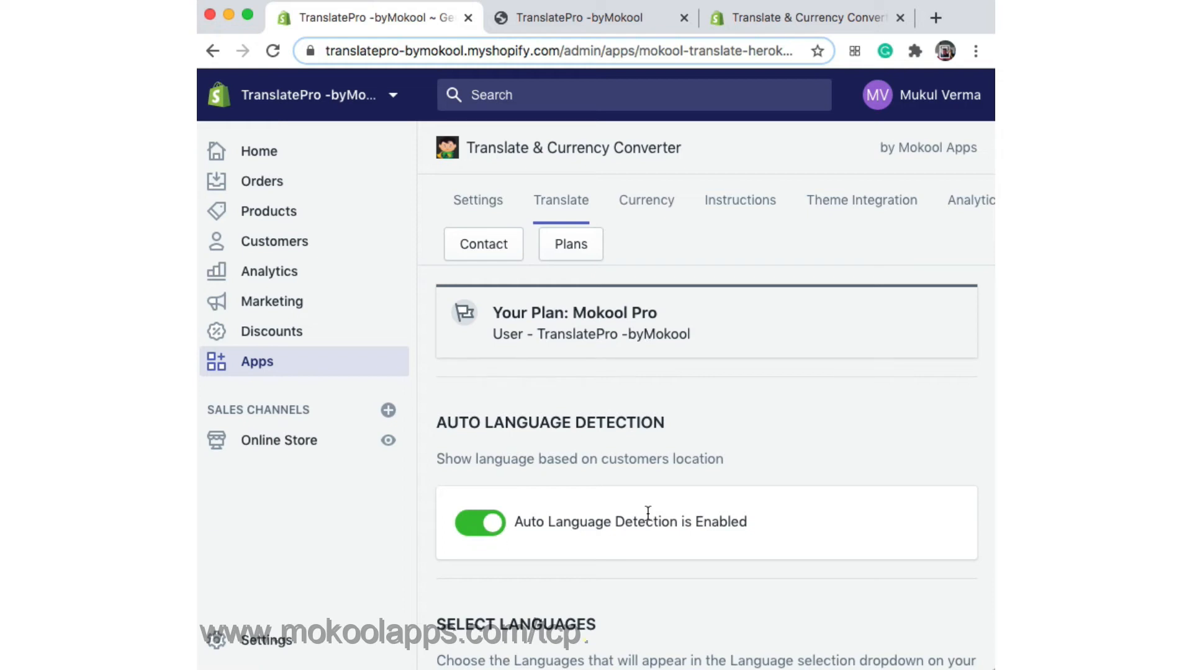
scroll(774, 528, down, 5)
scroll(775, 528, up, 3)
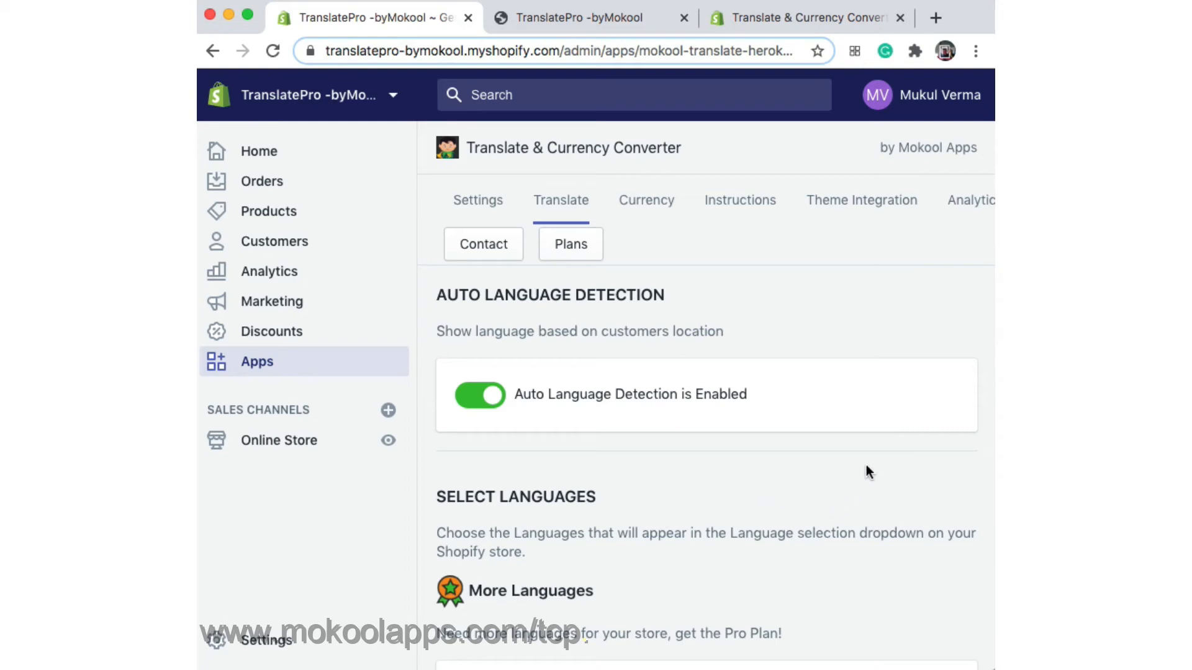
scroll(871, 456, down, 5)
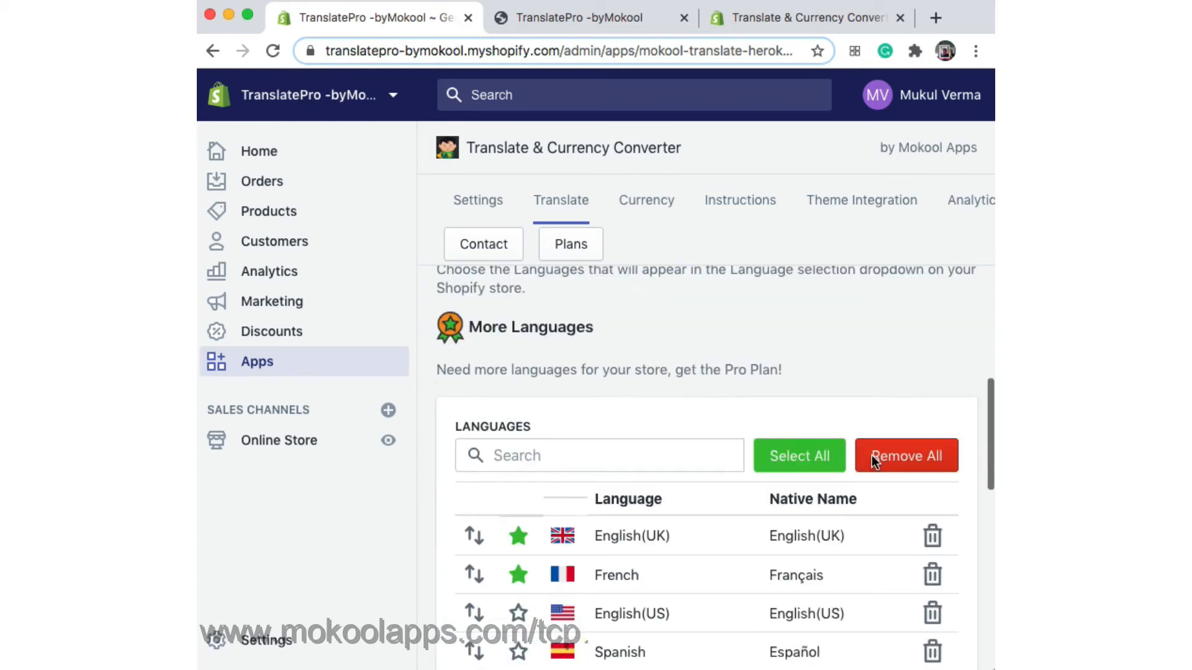
scroll(683, 581, down, 1)
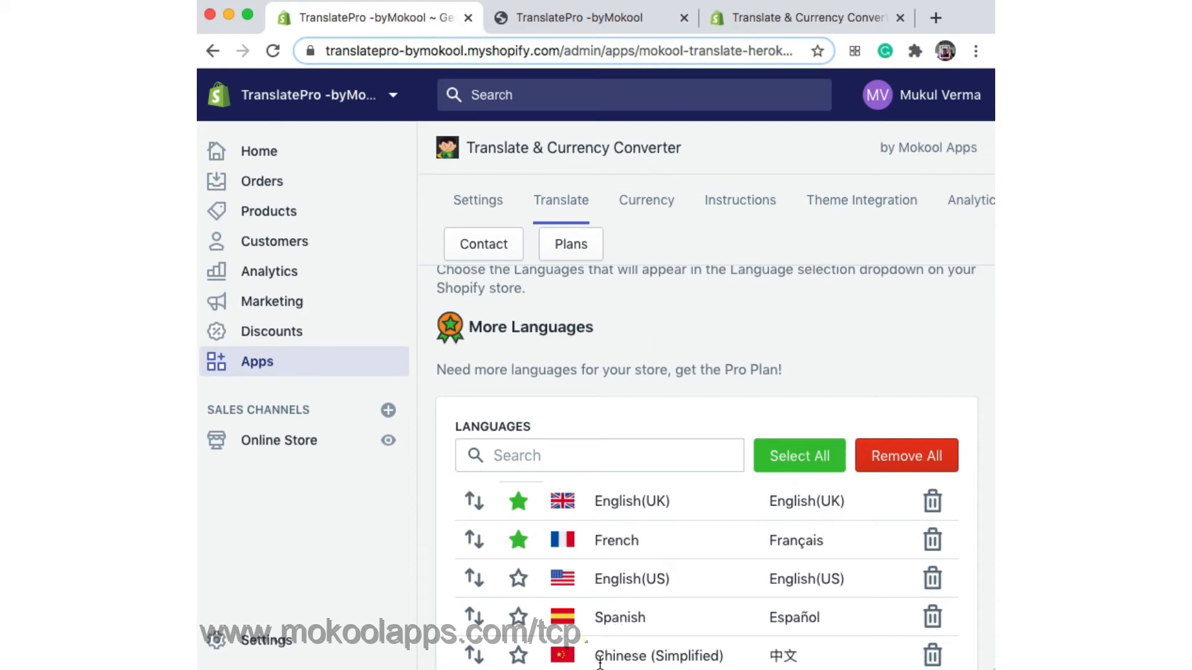
scroll(687, 597, up, 1)
scroll(686, 598, up, 5)
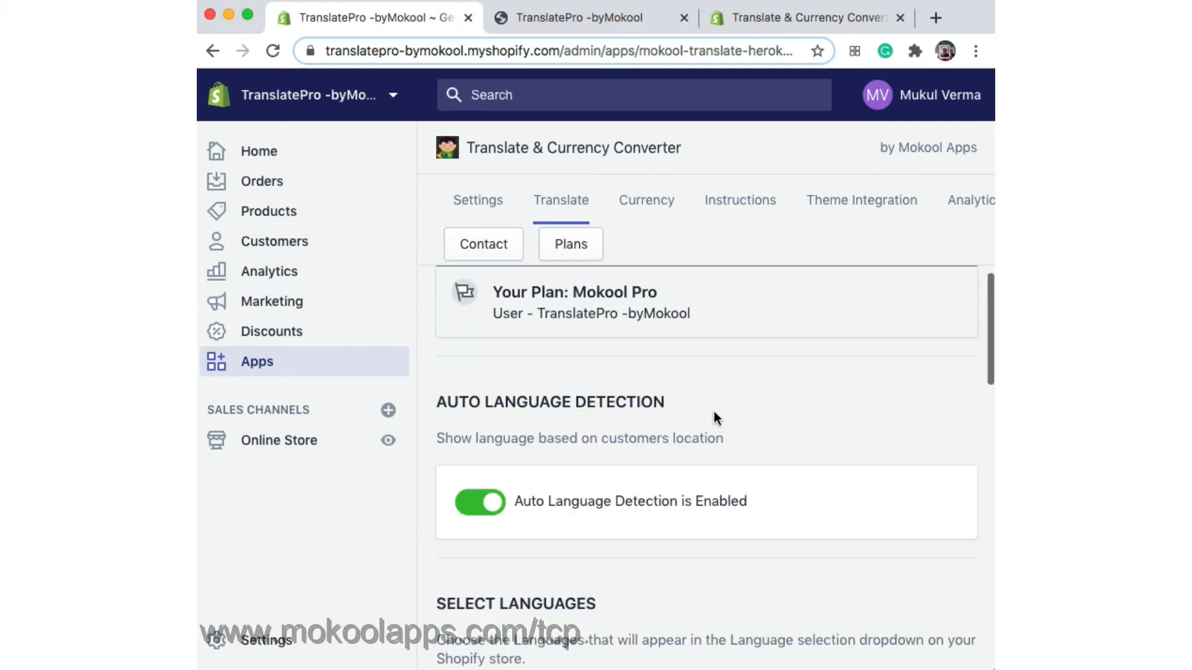
click(490, 501)
click(489, 502)
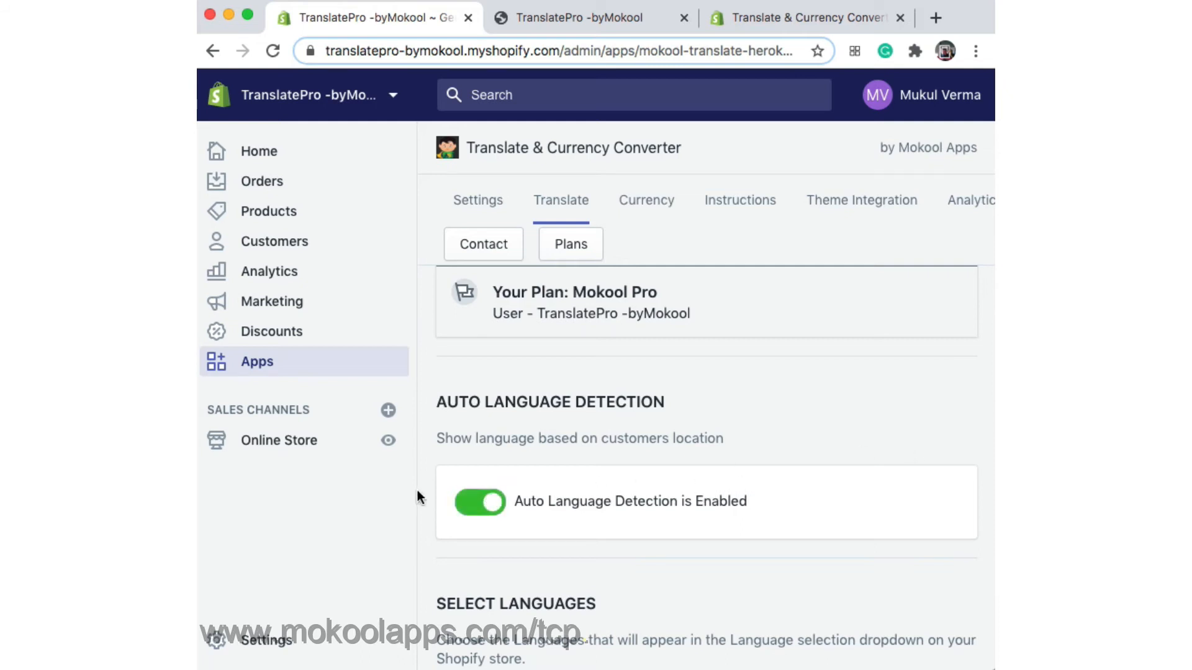
Step: Remove all languages from the Translate language list and add the full set back with Select All
scroll(418, 497, down, 5)
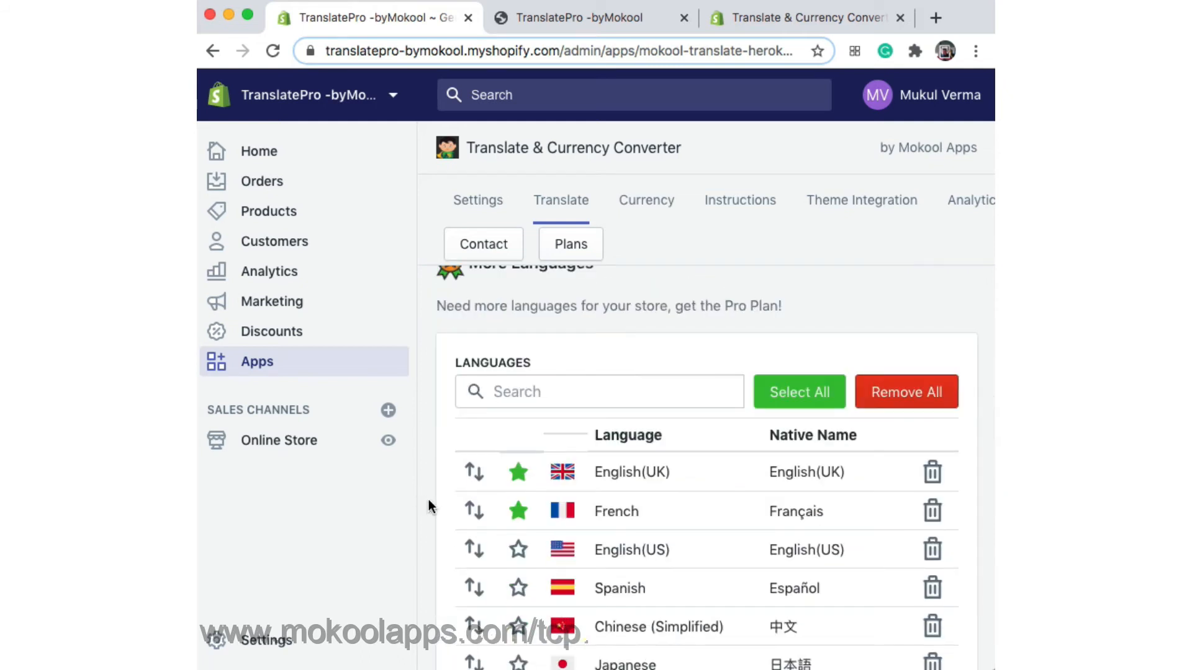
scroll(428, 506, down, 2)
scroll(428, 506, down, 5)
scroll(429, 499, up, 5)
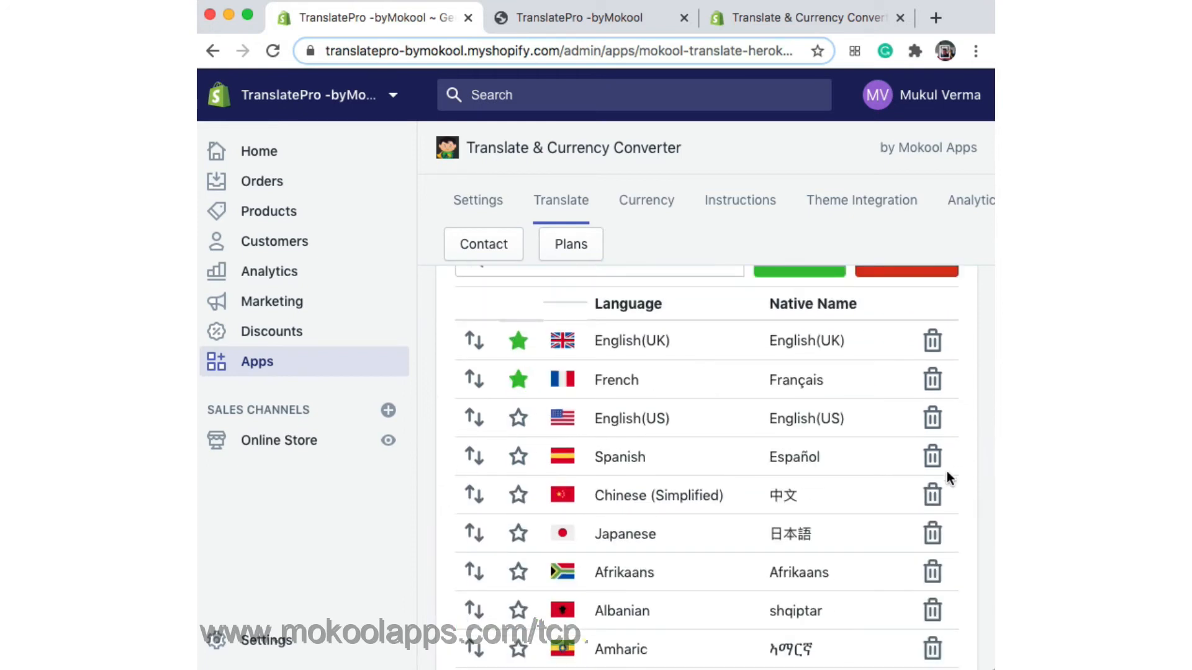
scroll(728, 426, up, 2)
click(908, 398)
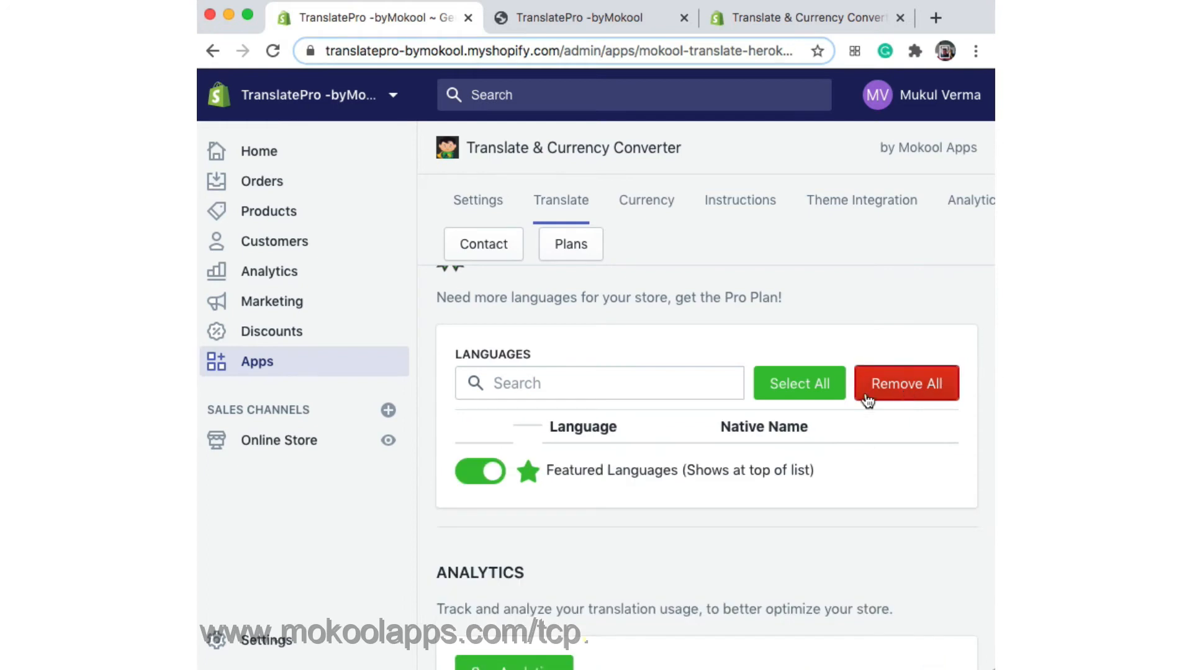
click(791, 393)
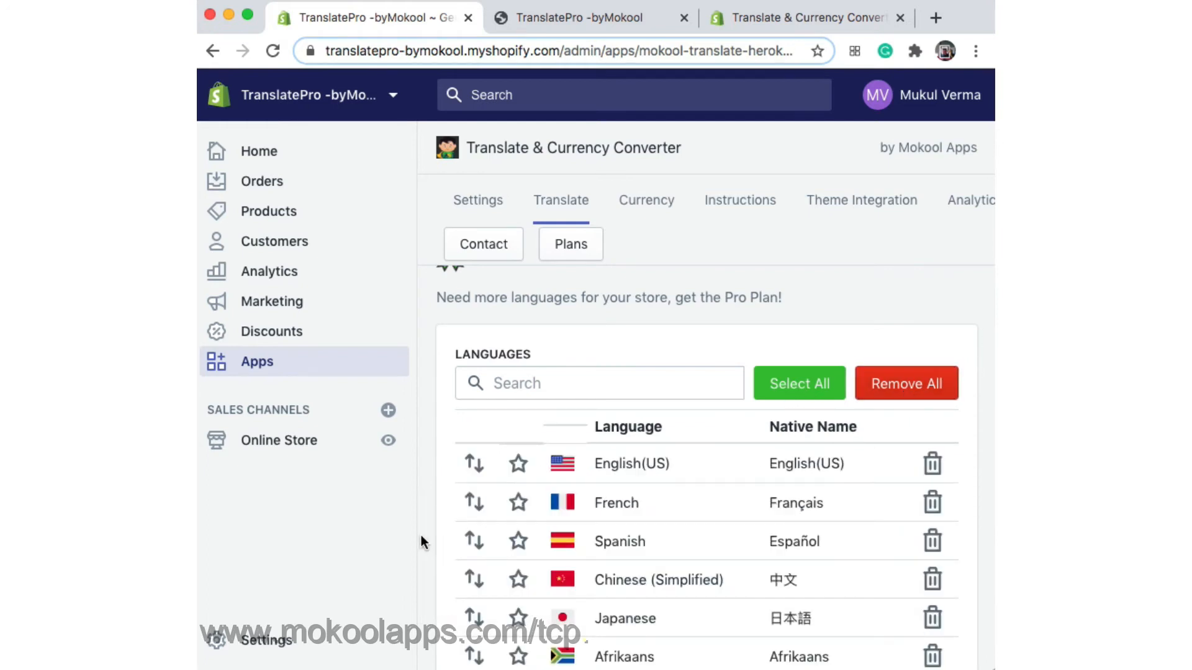
Step: Switch the Featured Languages option under the language list off and back on
scroll(421, 535, down, 1)
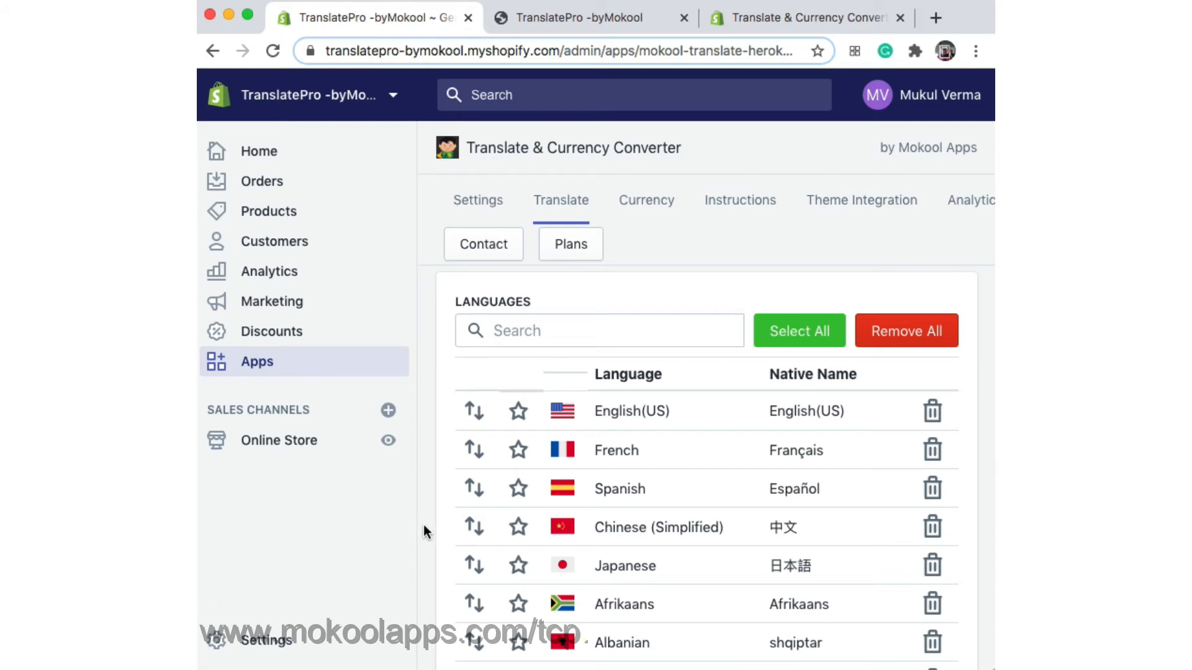
scroll(423, 525, down, 5)
click(483, 505)
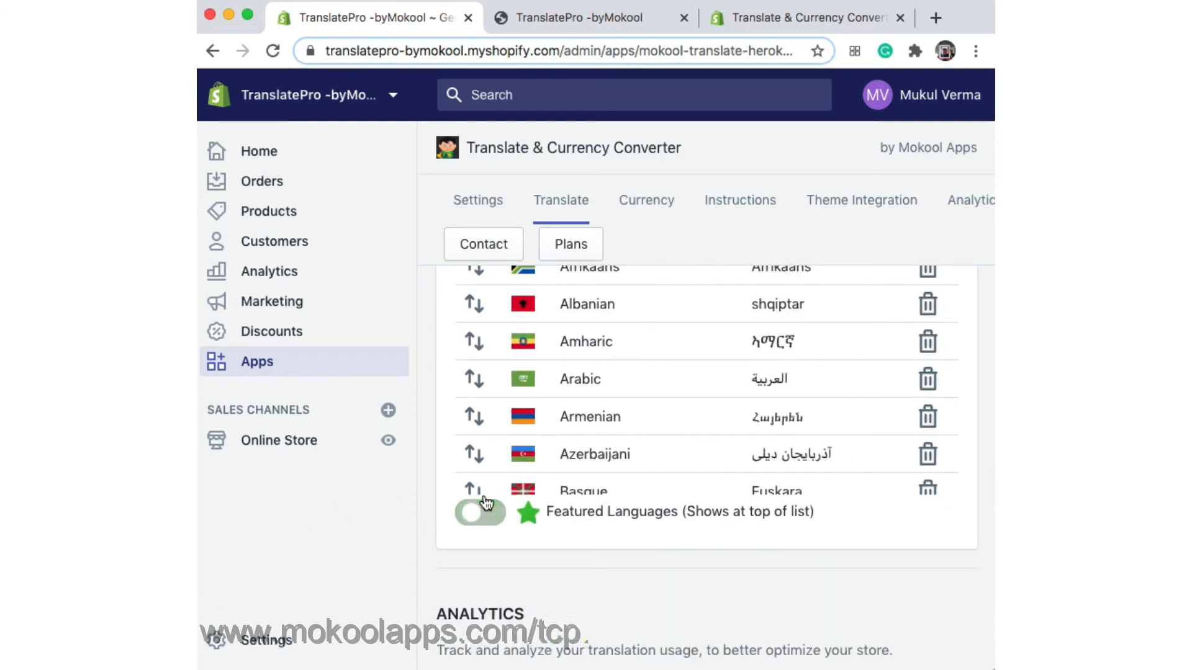
click(475, 527)
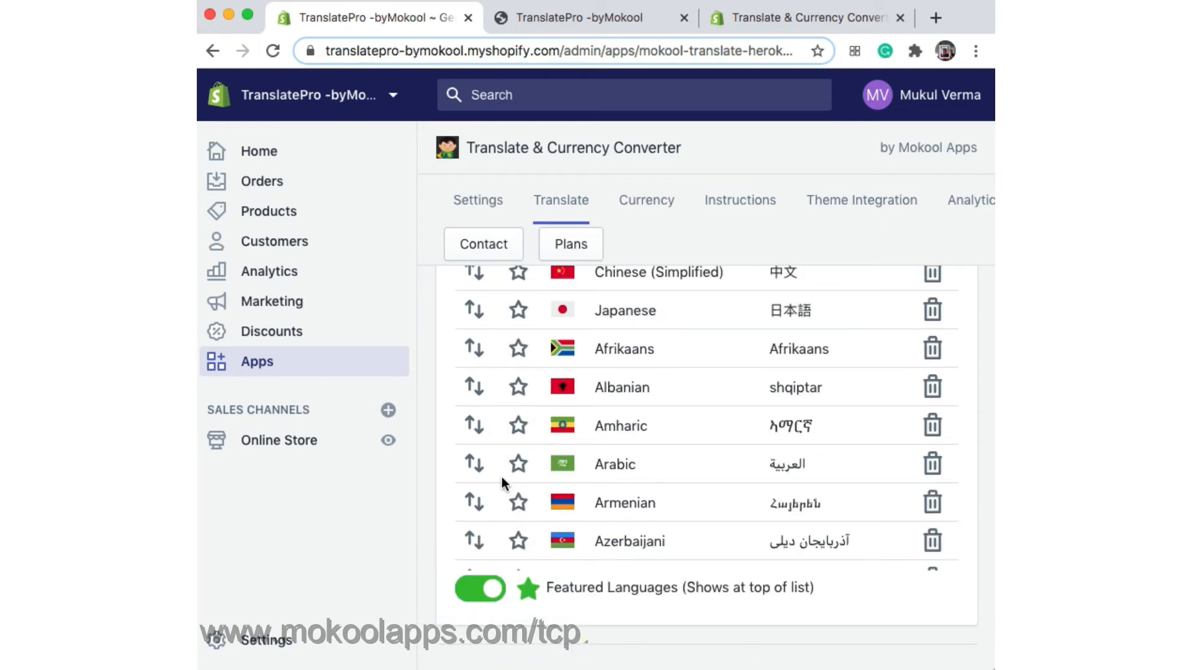
Step: Mark Arabic as a featured language and move English(US) below Spanish in the language list
click(520, 470)
scroll(568, 584, up, 5)
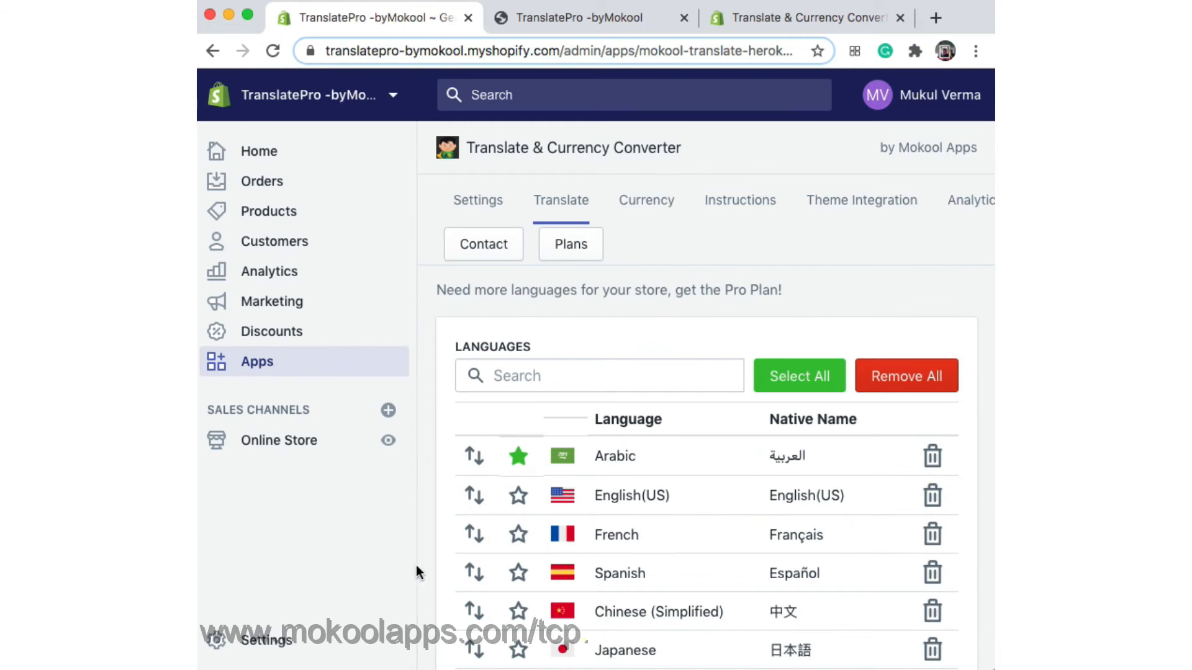
scroll(433, 546, down, 1)
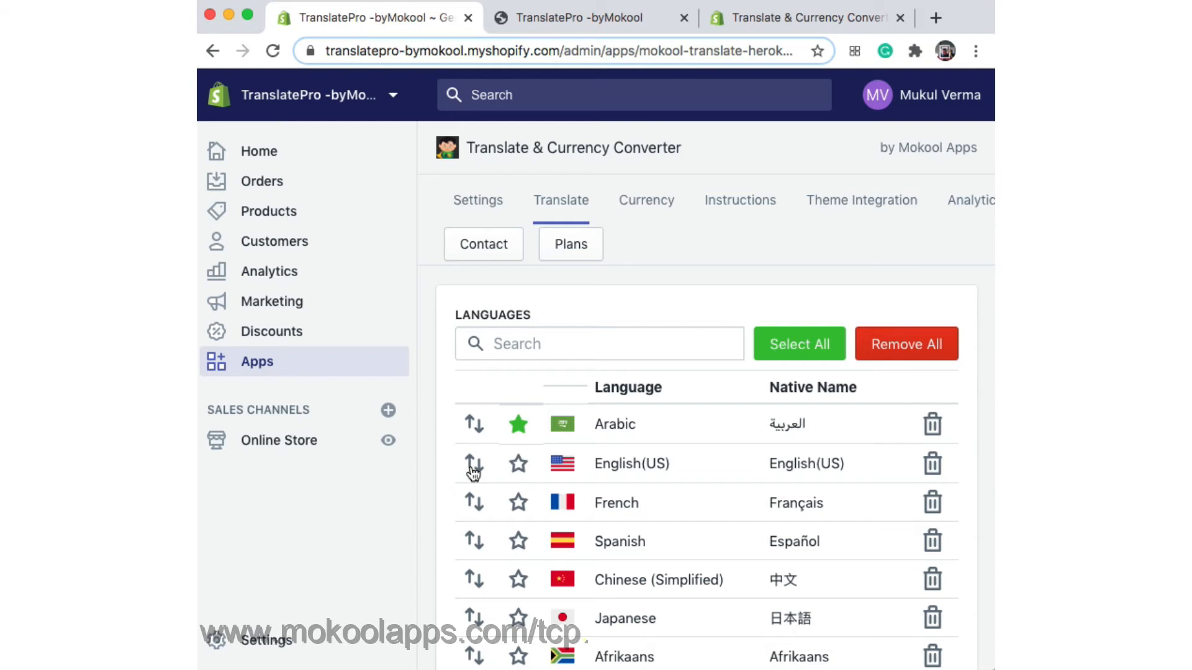
drag(473, 489, 619, 534)
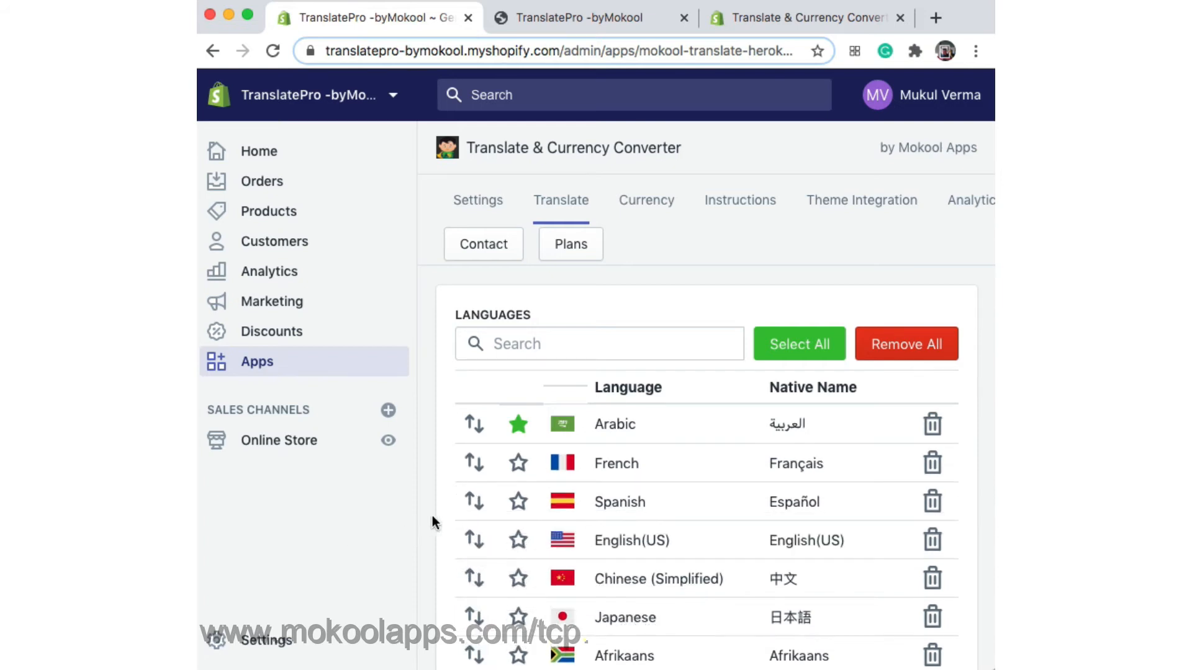
Step: Save the Translate settings and reload the storefront to check its currency and language menus
scroll(428, 519, down, 15)
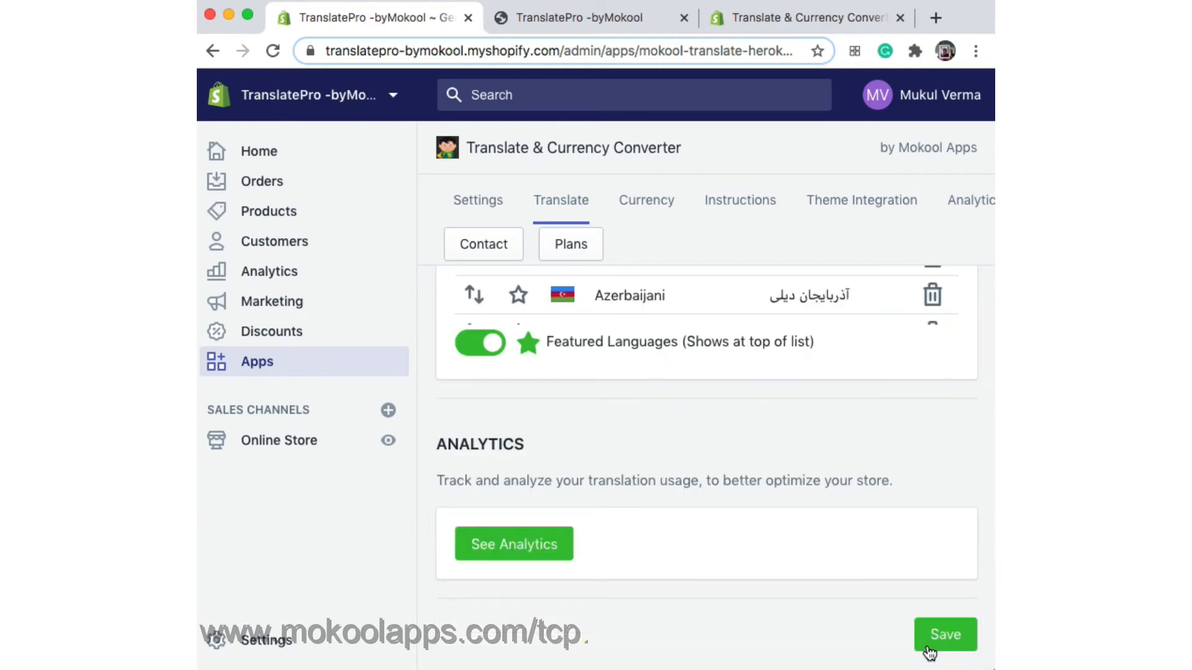
click(927, 649)
click(561, 28)
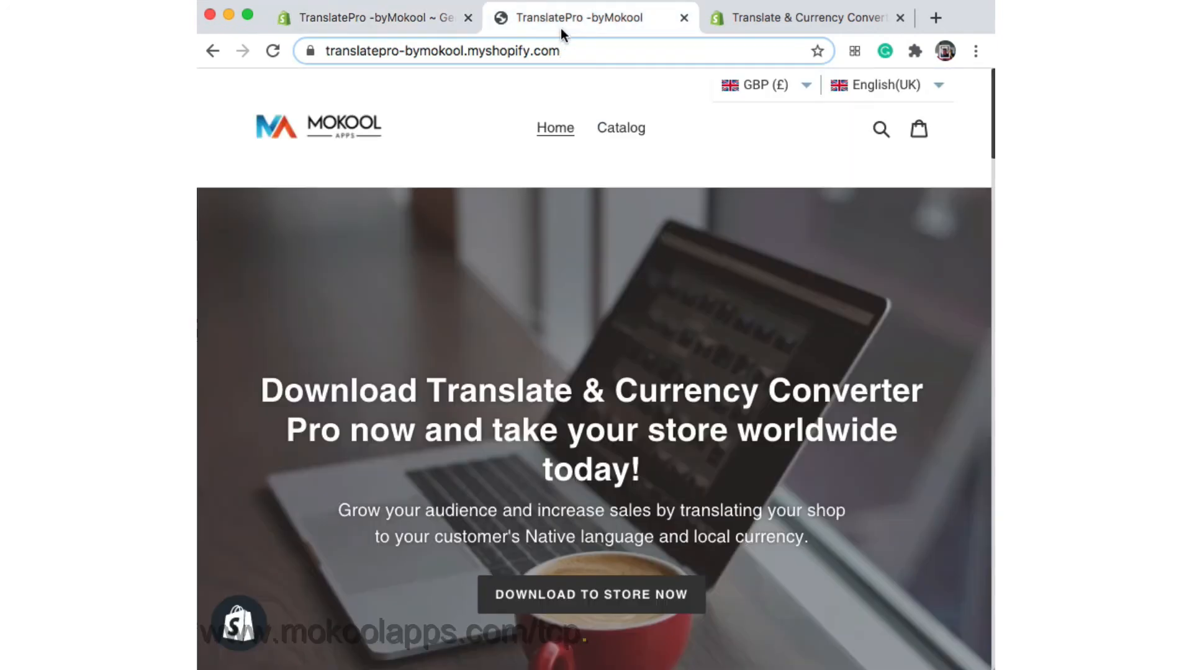
click(273, 51)
click(794, 93)
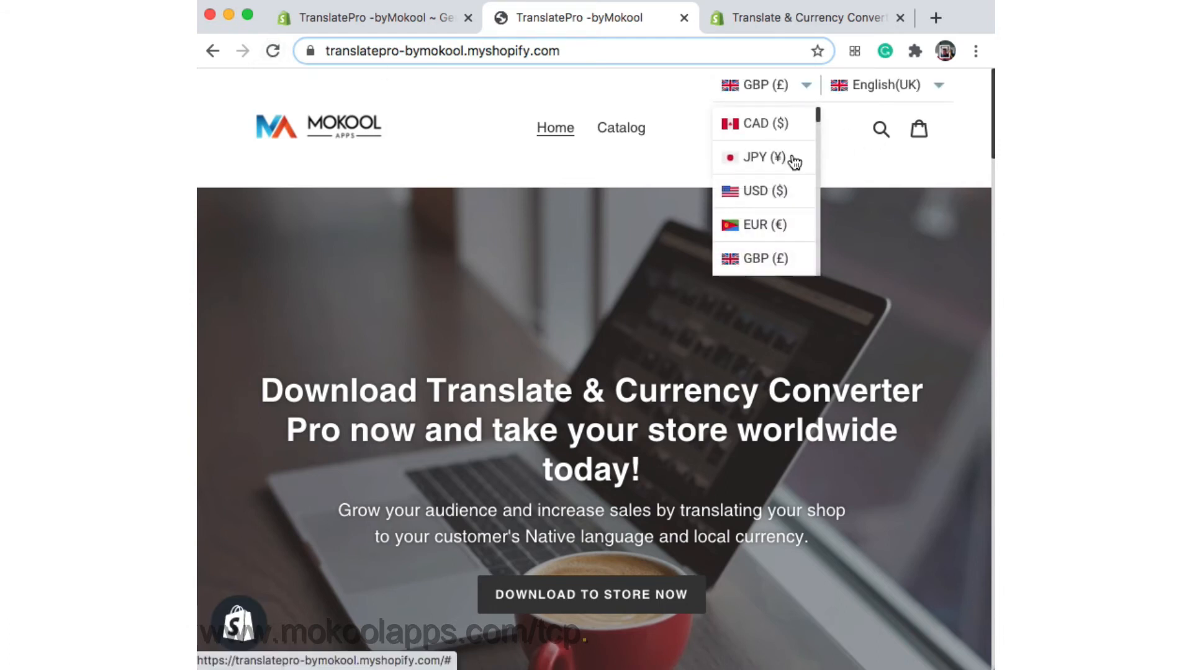
click(887, 88)
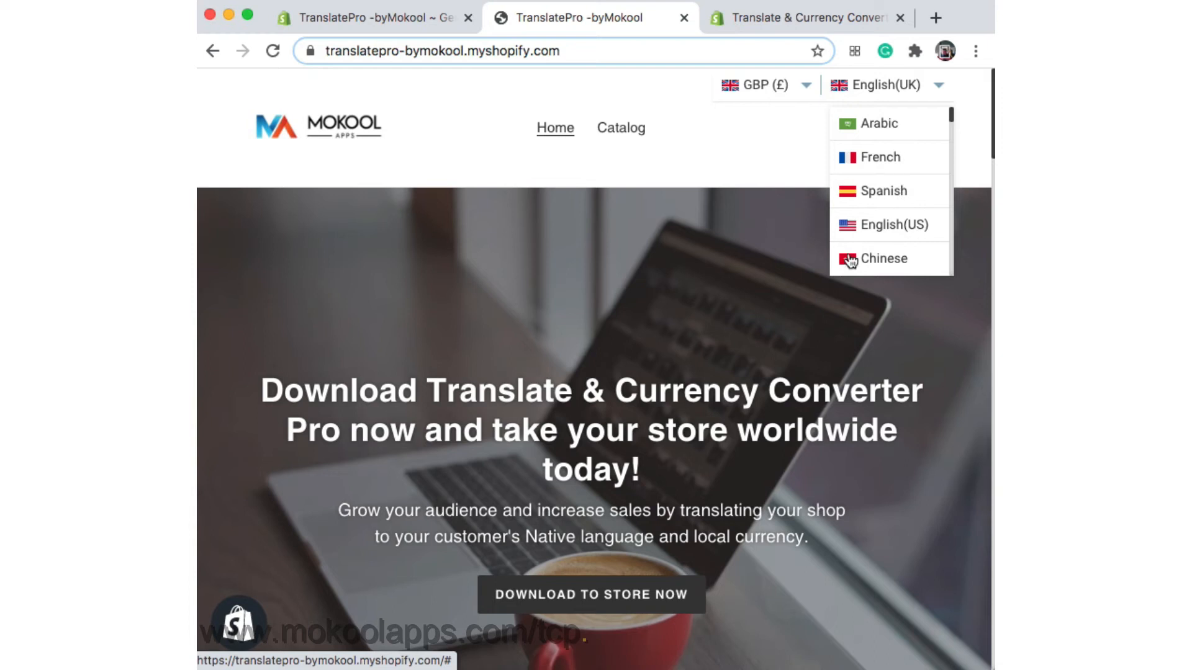
click(908, 94)
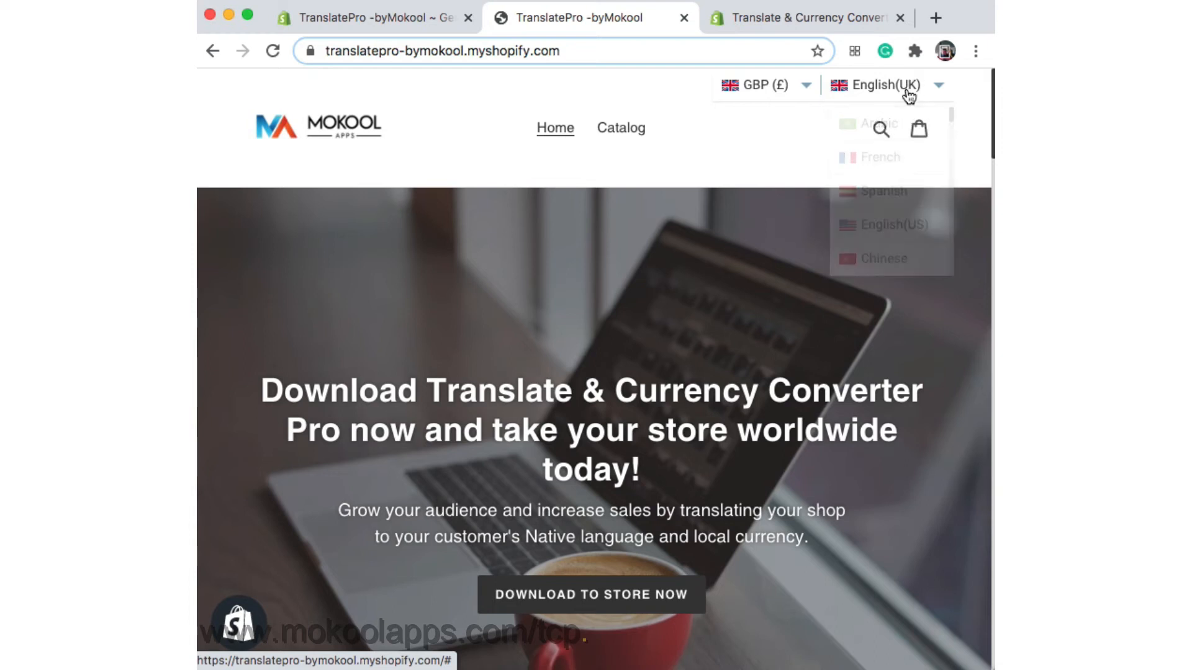
Step: Return to the converter's admin page and examine the Currency settings down to the list of exchange rates and padding
click(437, 16)
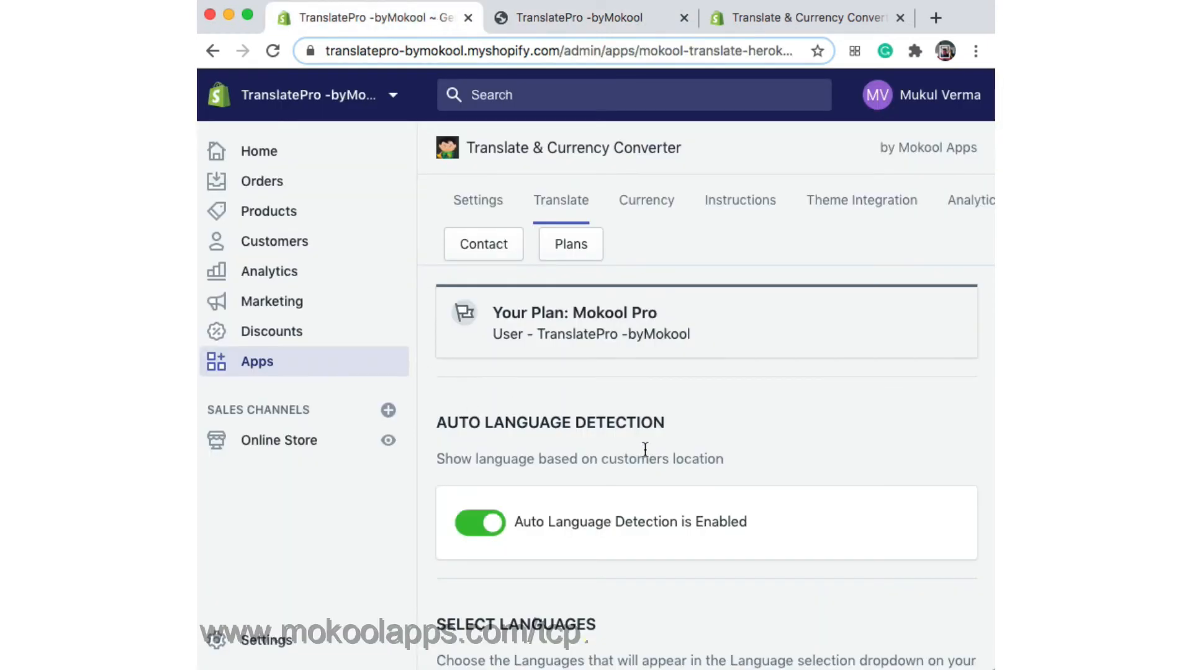
scroll(645, 449, down, 10)
scroll(645, 449, up, 10)
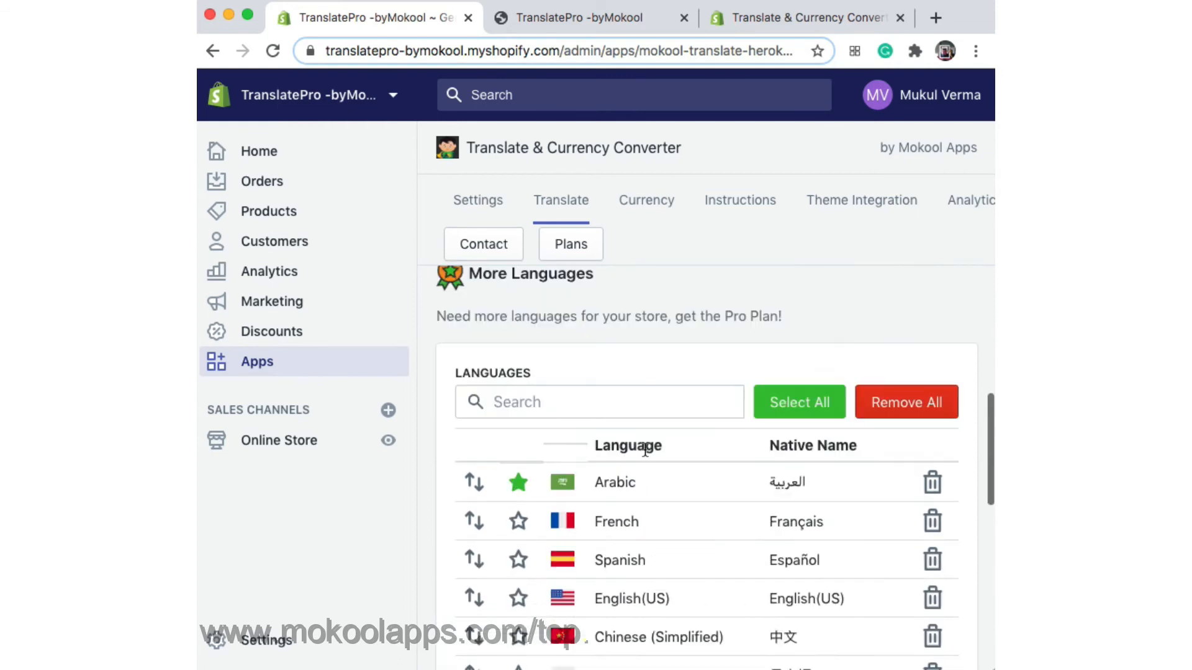
click(651, 201)
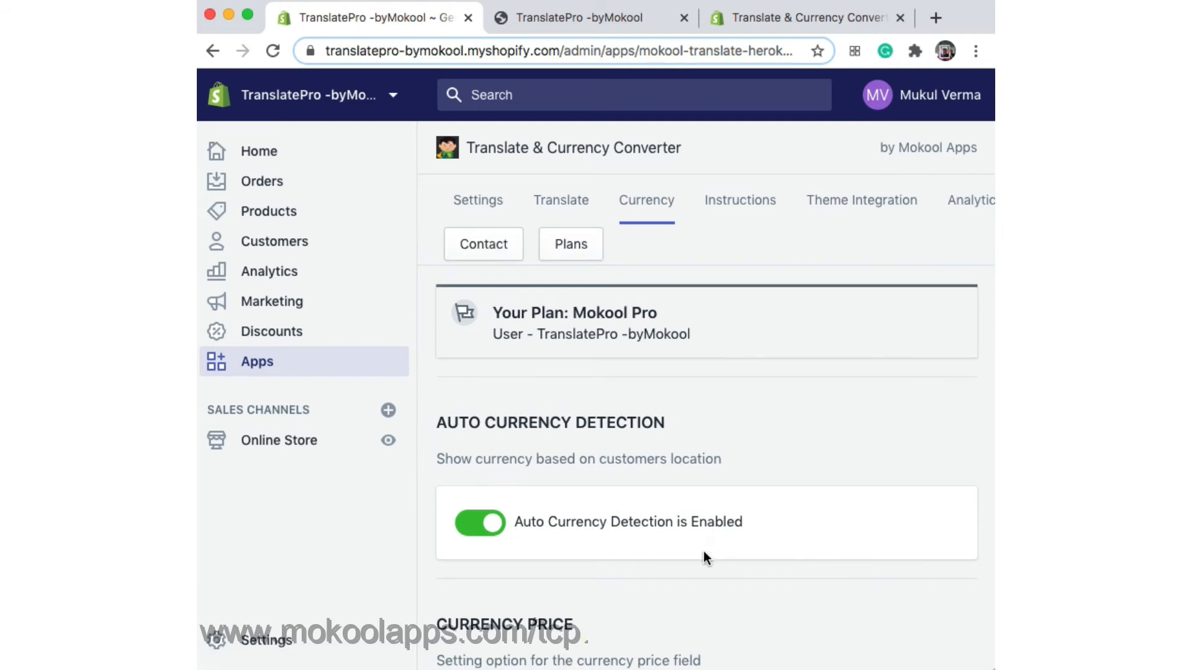
scroll(702, 550, down, 4)
scroll(703, 550, down, 10)
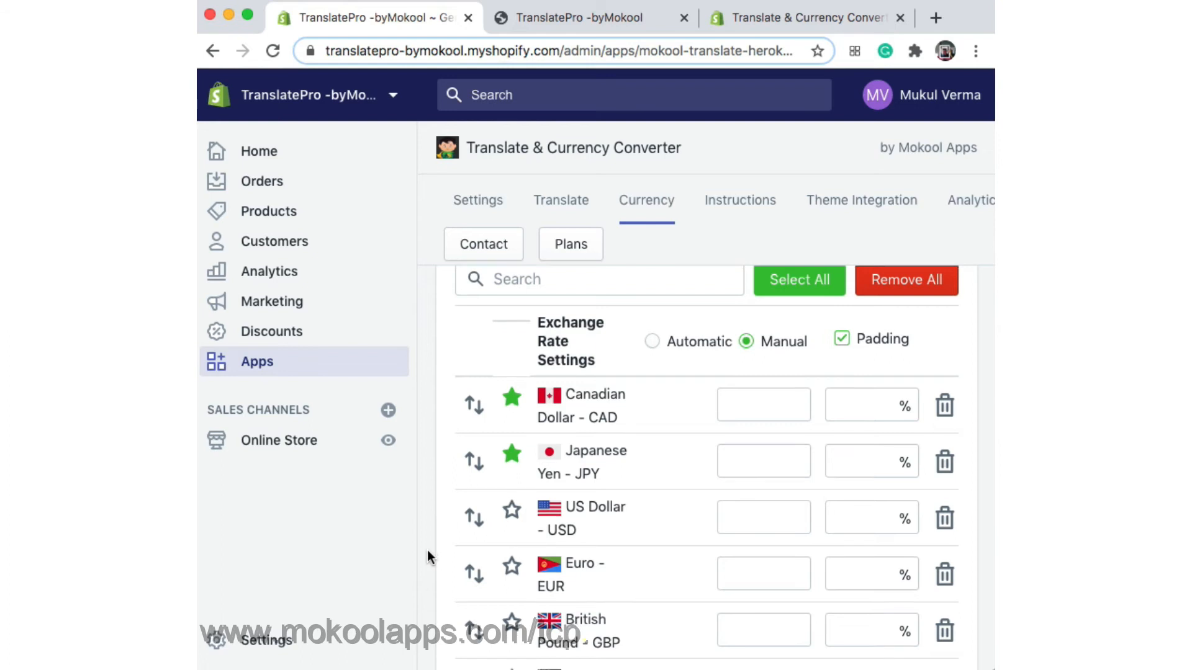
scroll(427, 550, down, 1)
scroll(427, 550, up, 1)
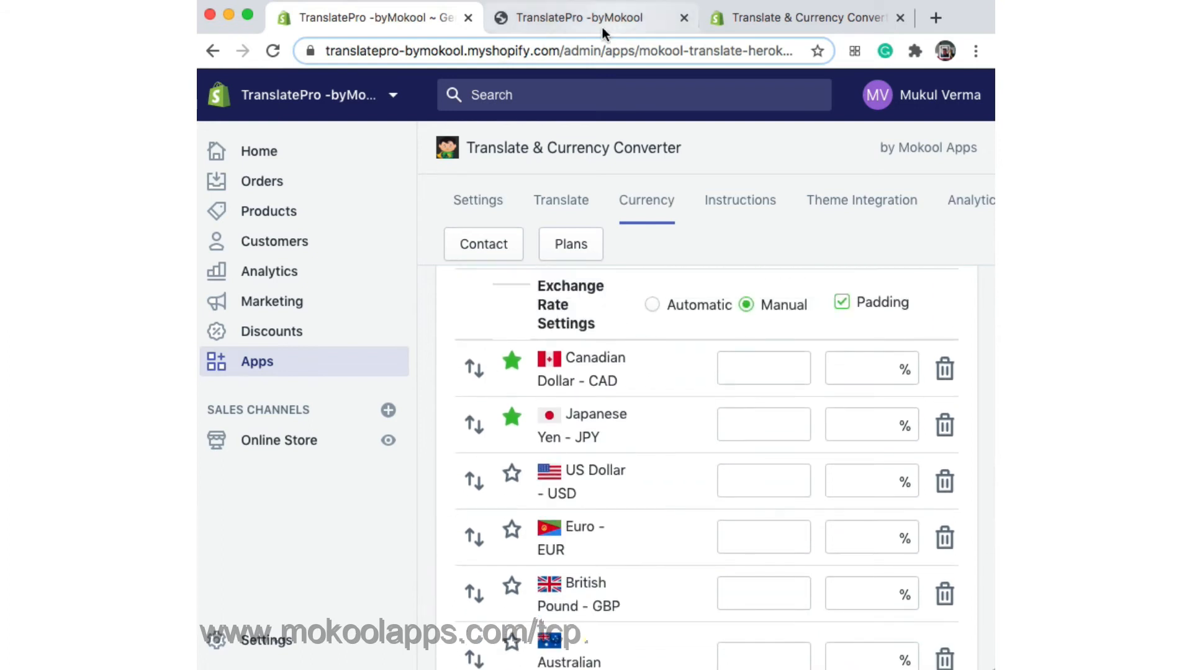
Step: On the storefront, view the Coffee Kit price with the currency switched to CAD, USD and JPY in turn
click(524, 25)
scroll(619, 411, down, 10)
scroll(619, 411, down, 20)
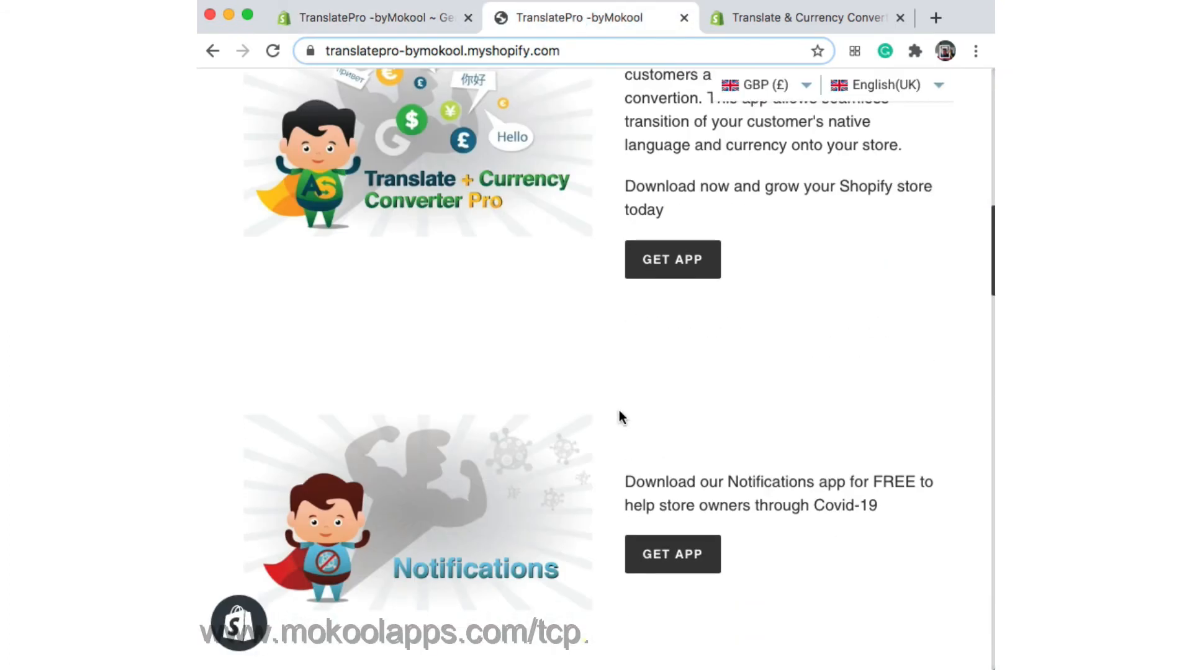
scroll(620, 417, up, 2)
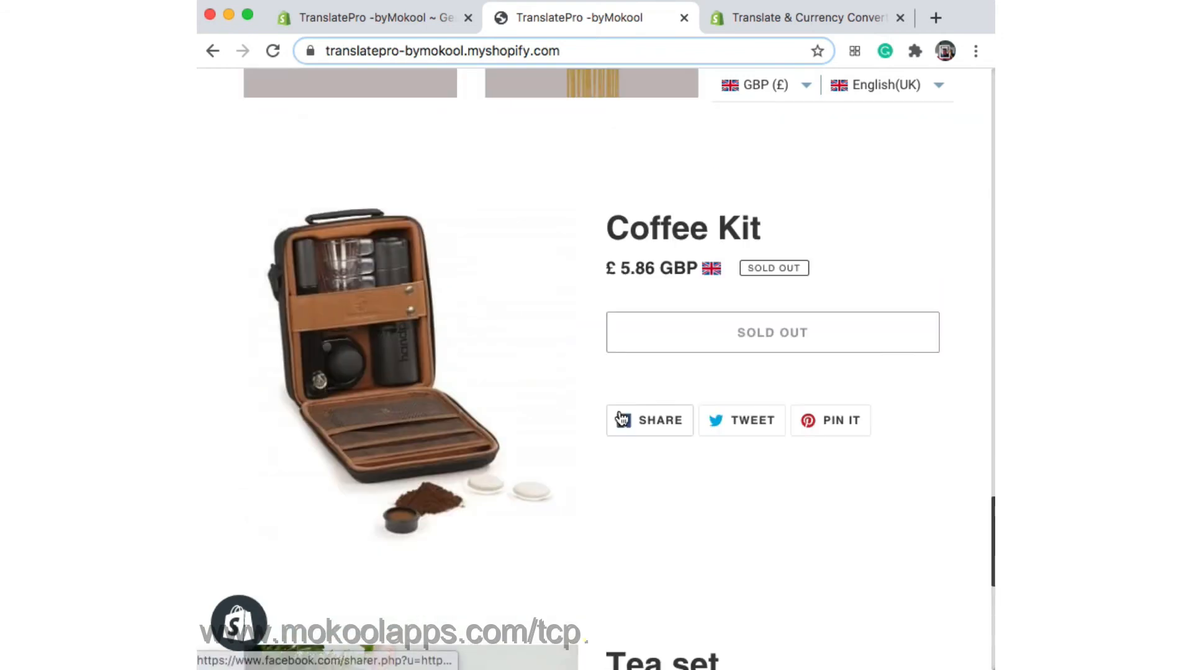
click(755, 96)
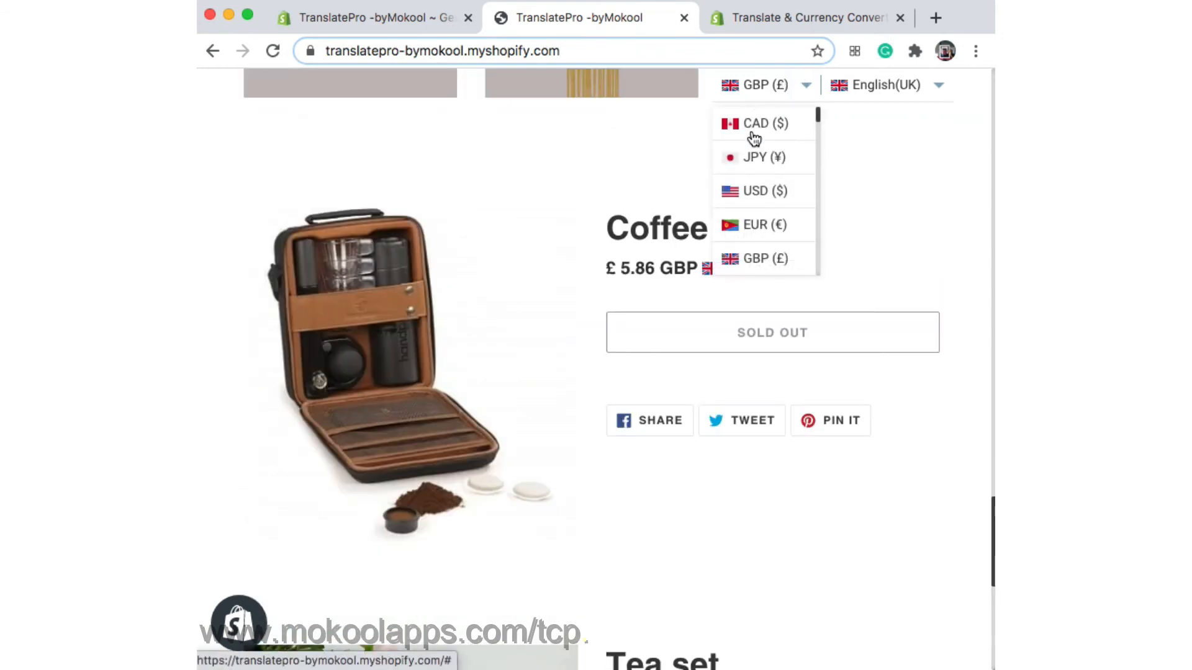
click(755, 123)
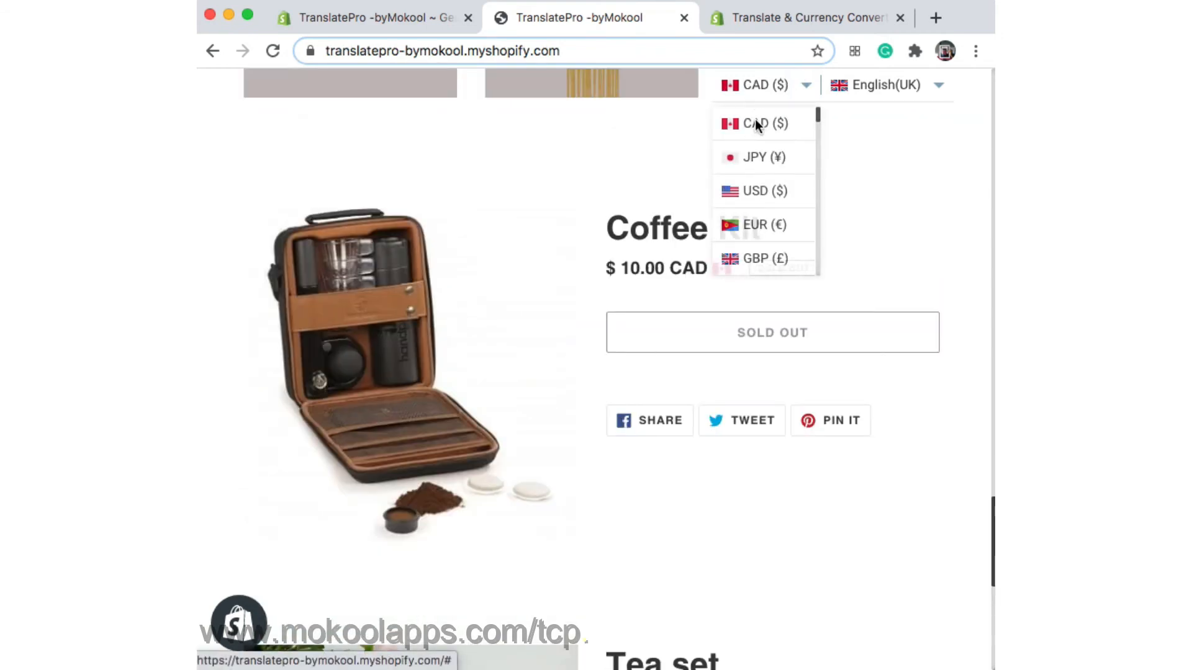
click(770, 85)
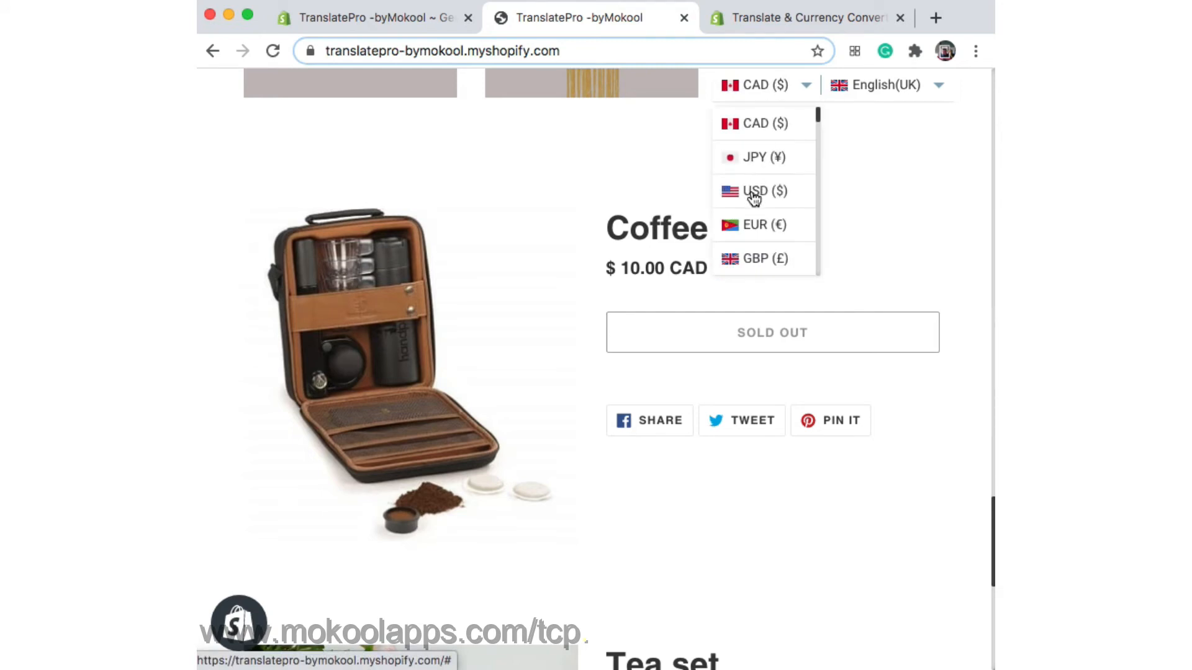
click(752, 191)
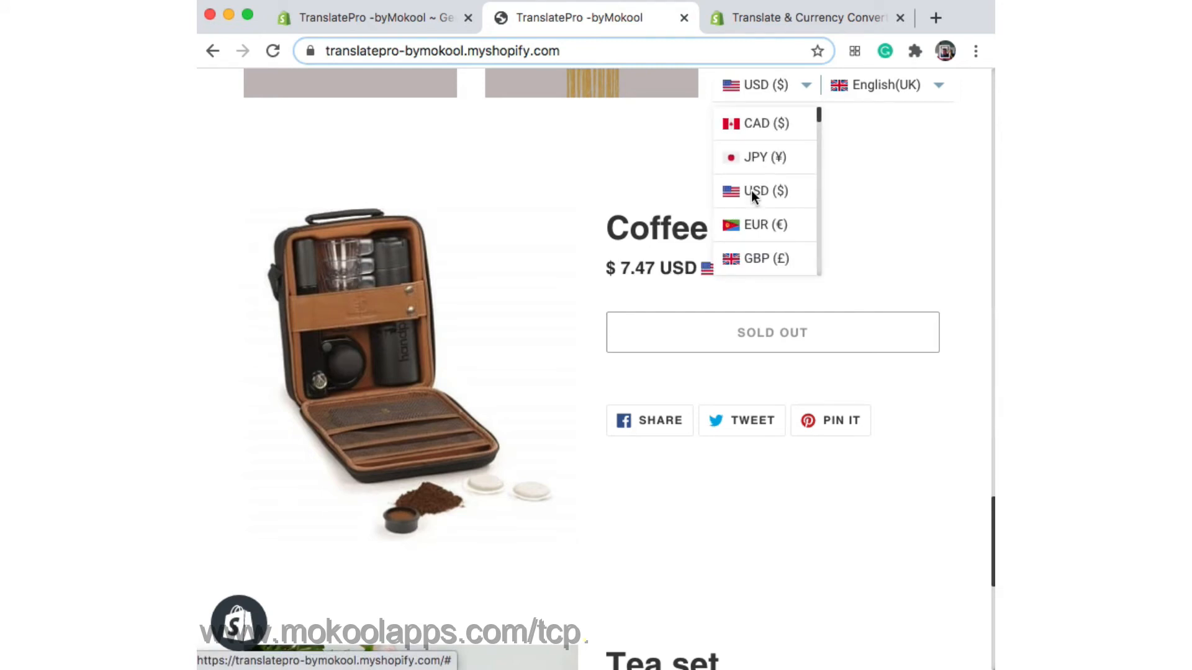
click(738, 81)
click(752, 158)
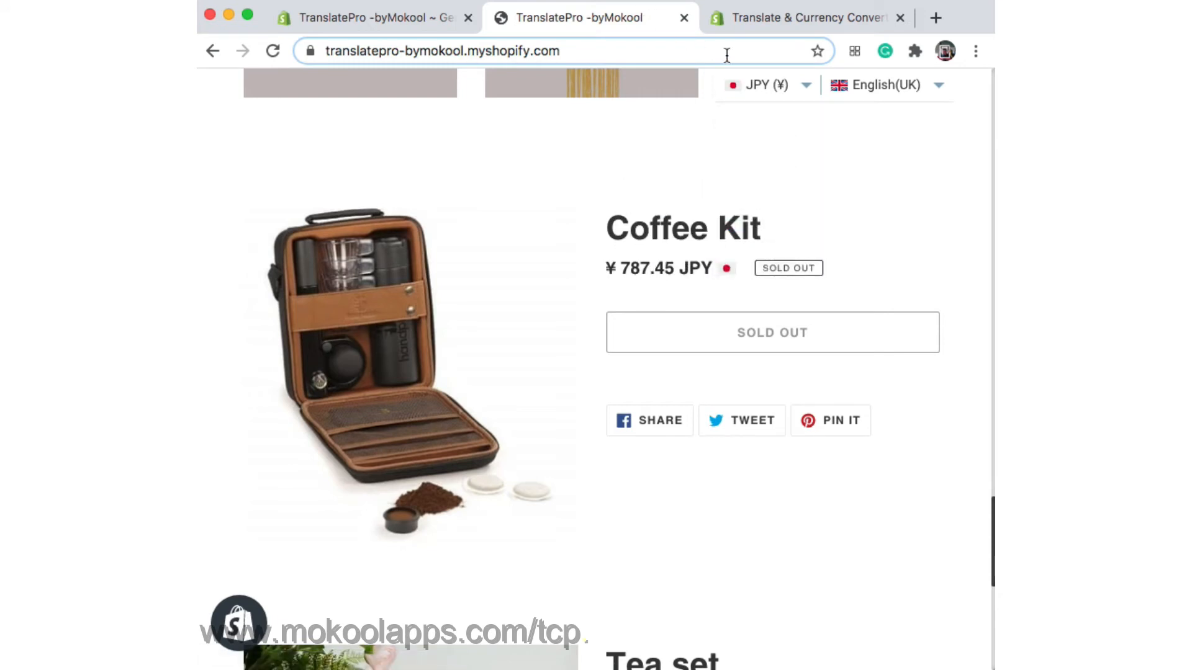
Step: Back in the Currency settings, set the manual exchange rate of the US Dollar to 2
click(760, 22)
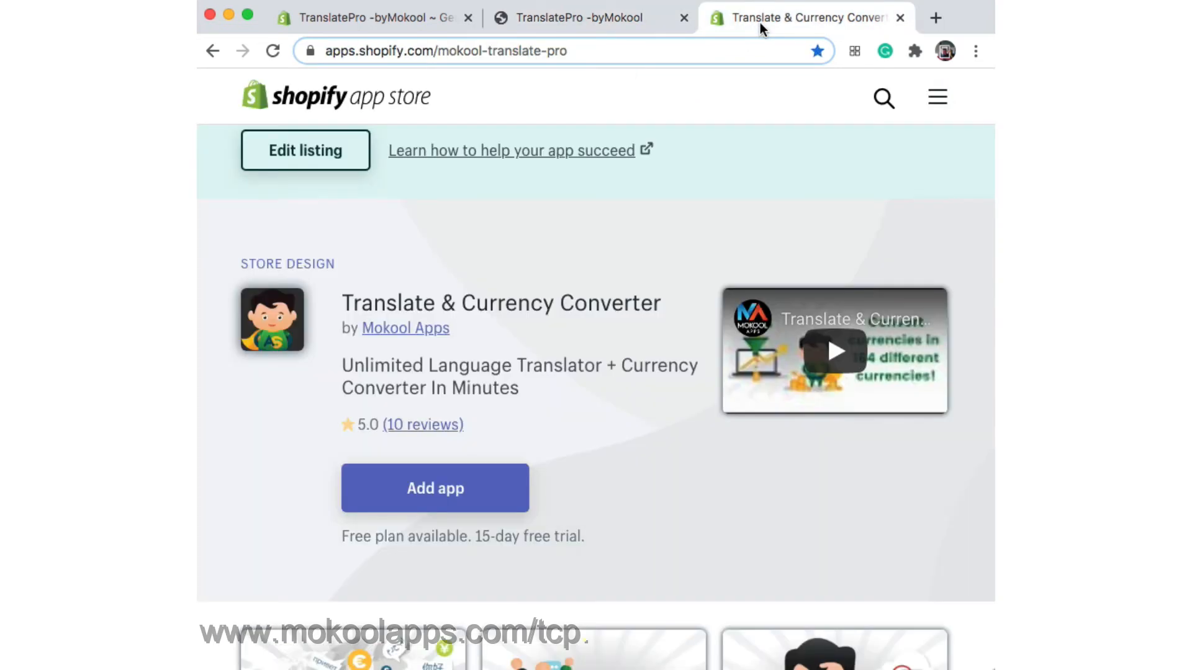
click(583, 28)
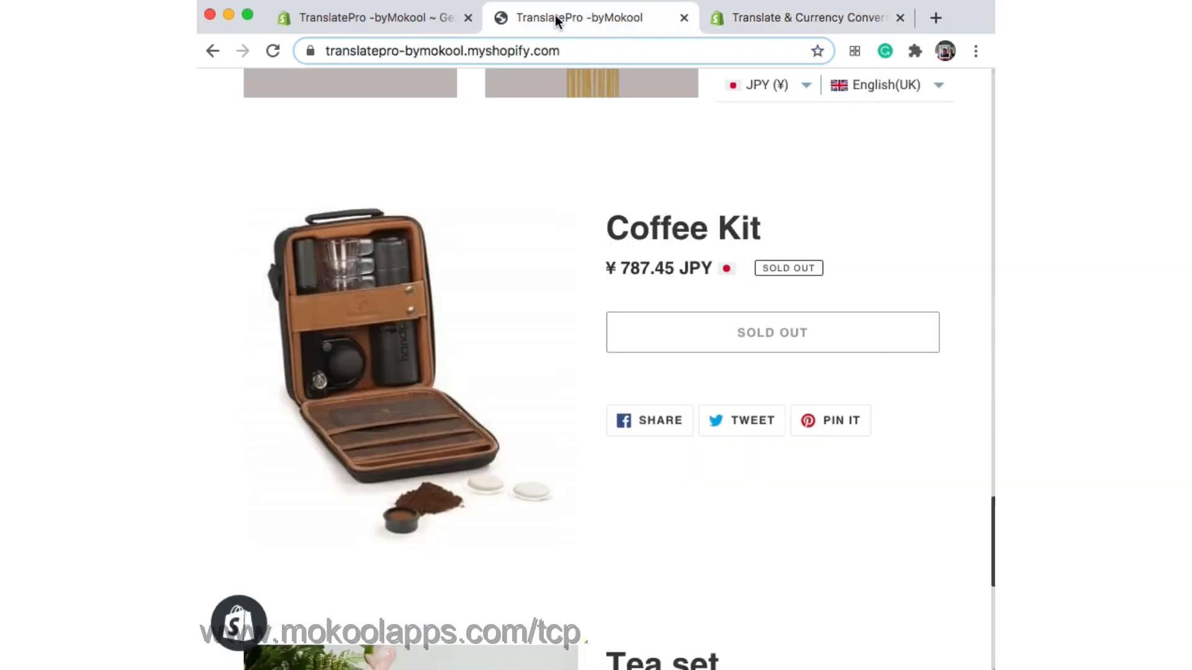
click(350, 21)
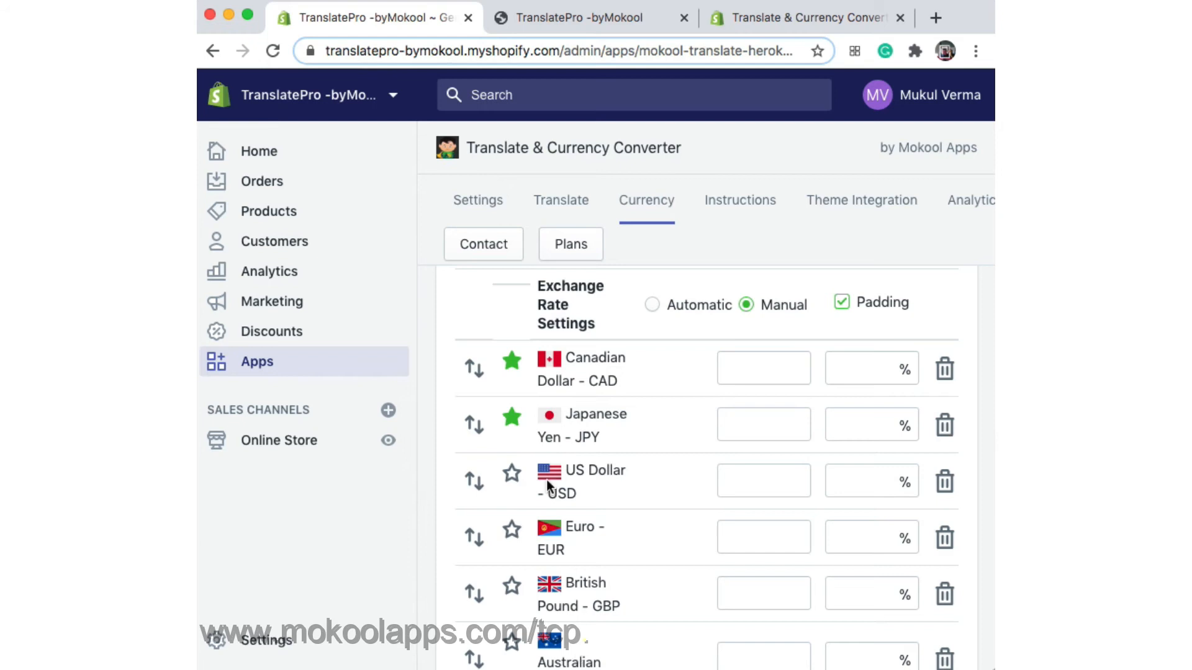
click(512, 418)
click(737, 370)
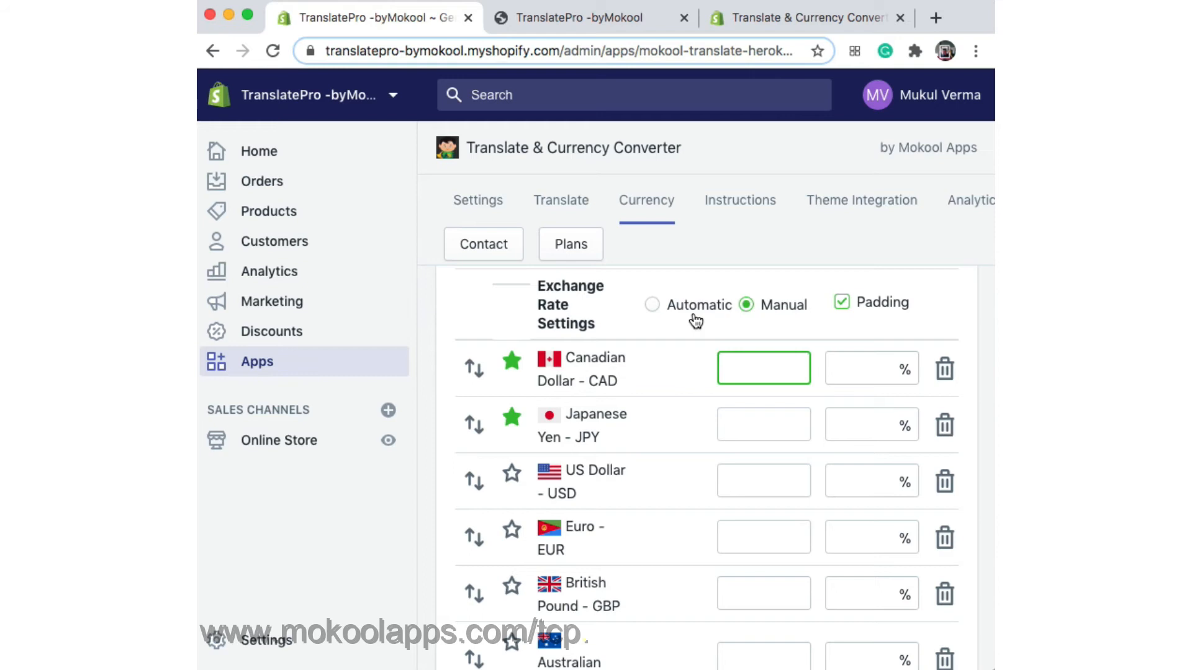
click(743, 489)
text(2)
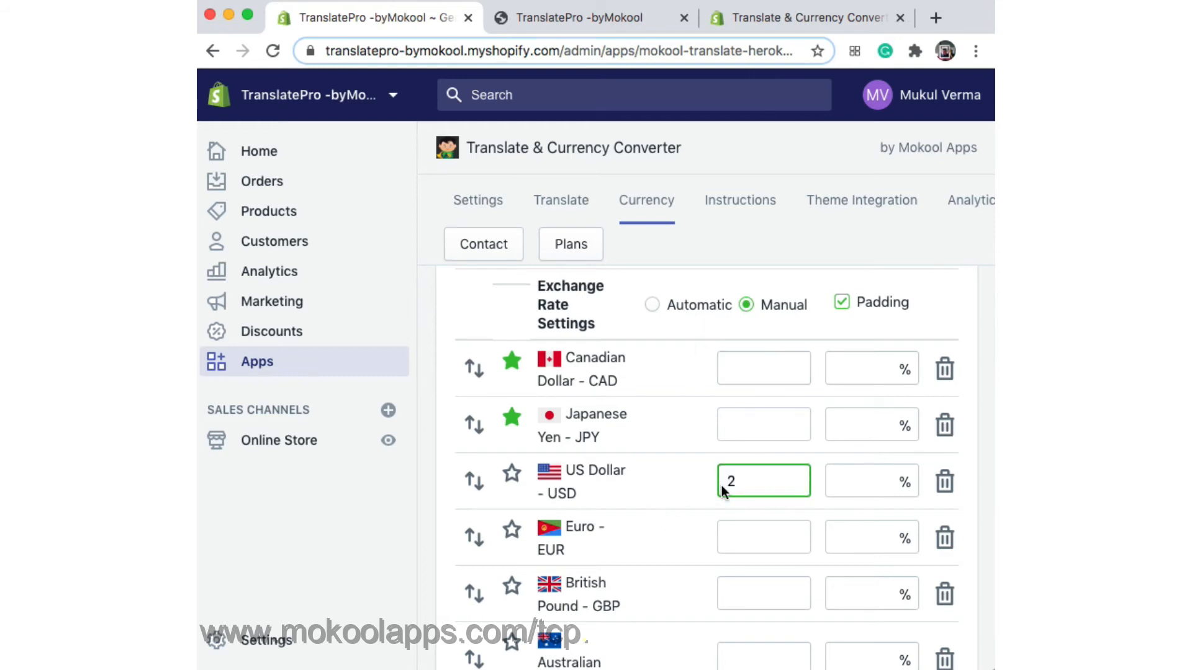
click(433, 499)
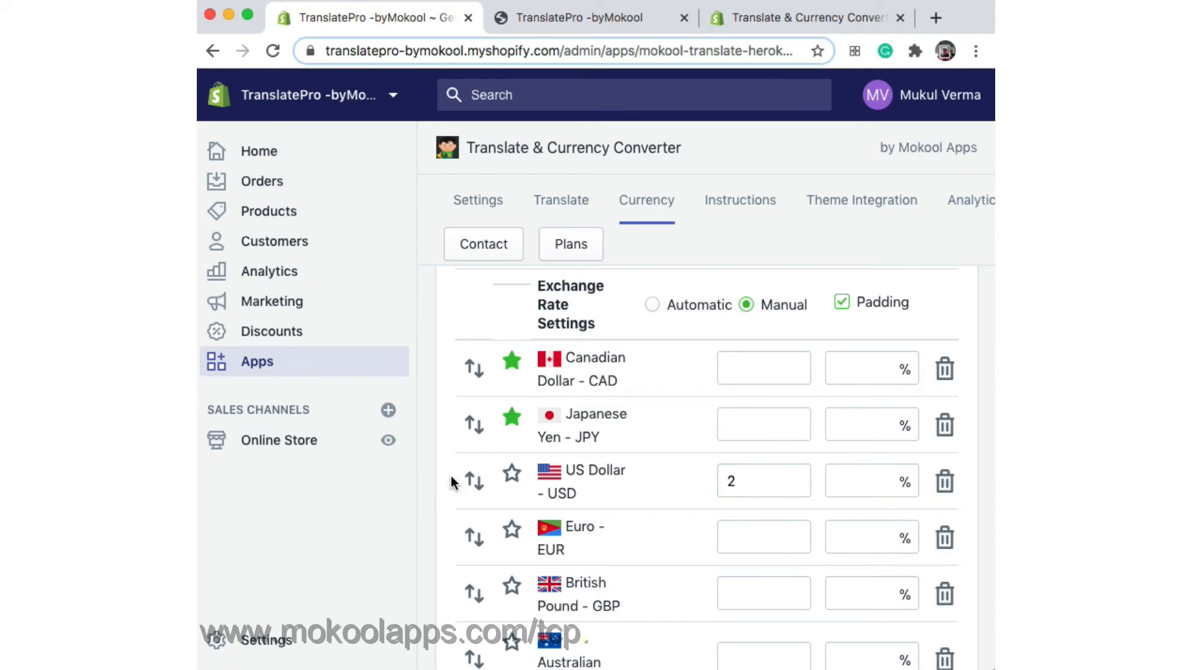
Step: Save the Currency settings, switch the storefront to USD and reload it to check the Coffee Kit price
scroll(441, 488, down, 1)
scroll(442, 489, down, 5)
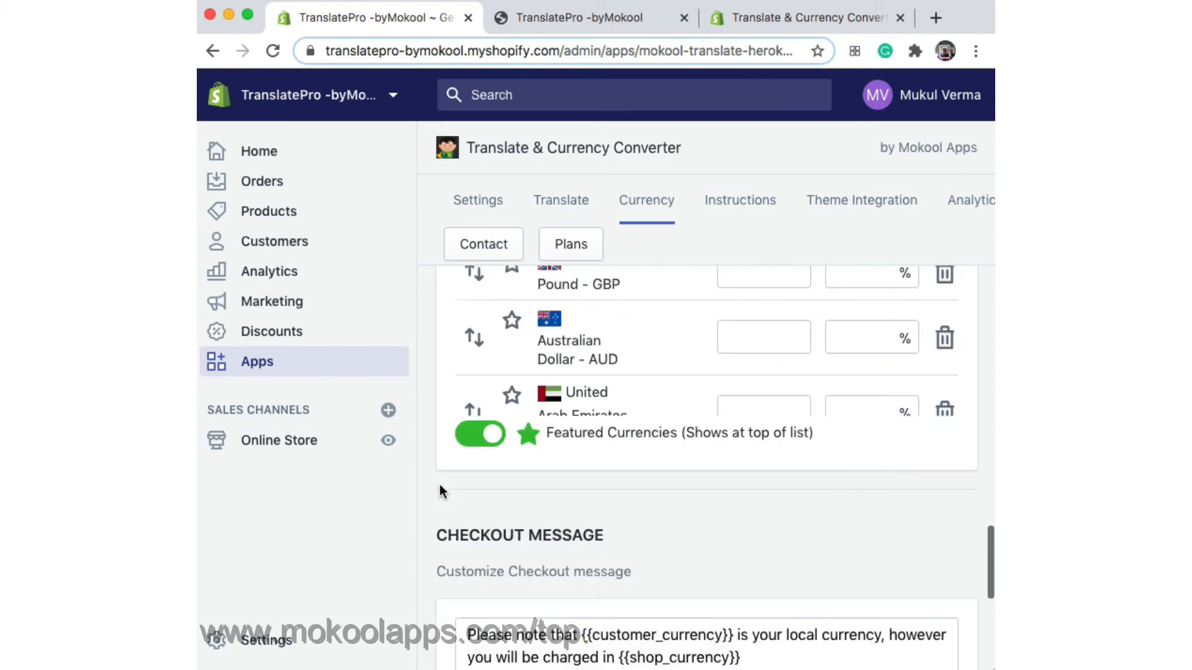
scroll(440, 491, down, 5)
click(935, 636)
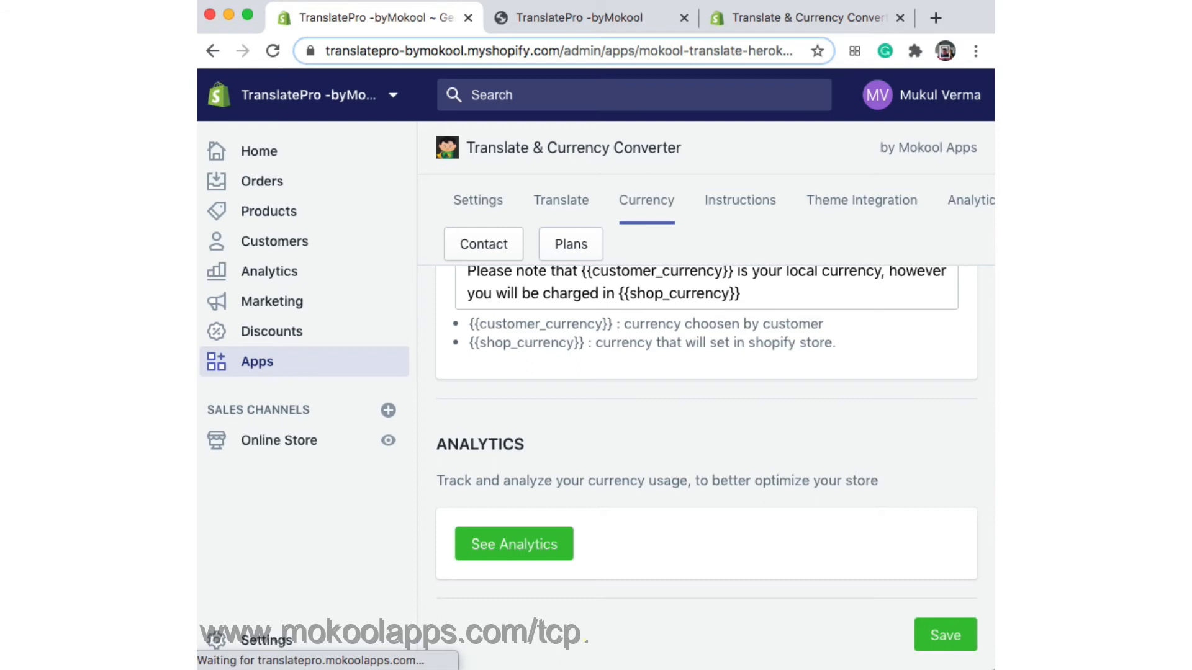
click(558, 18)
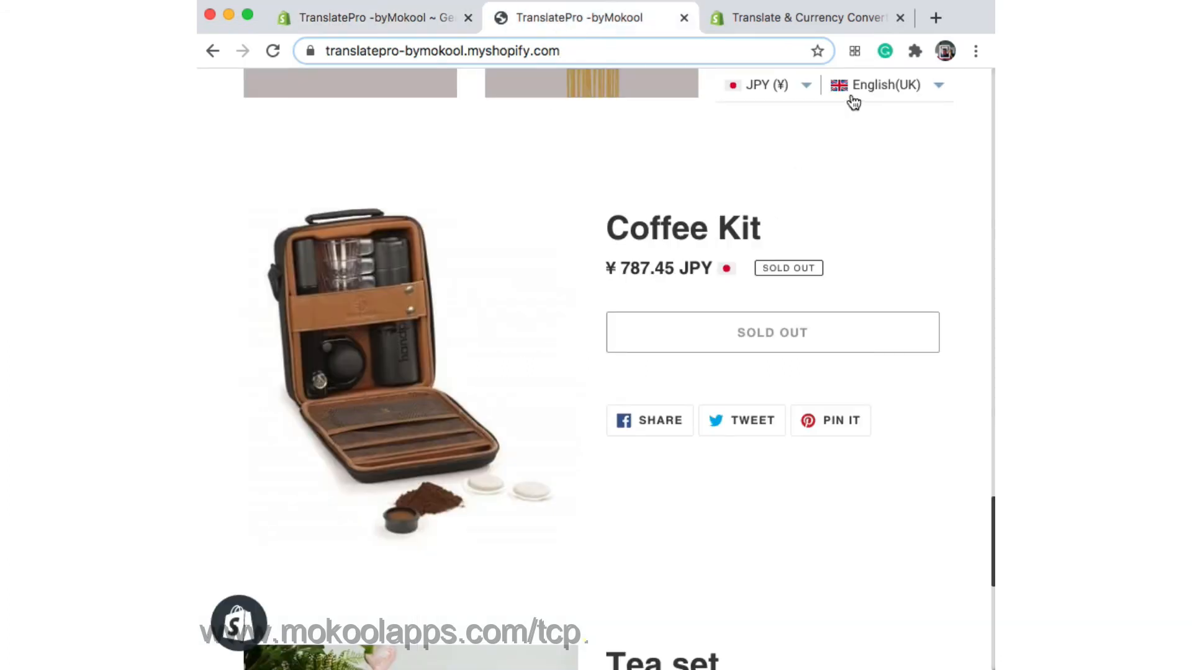
click(749, 88)
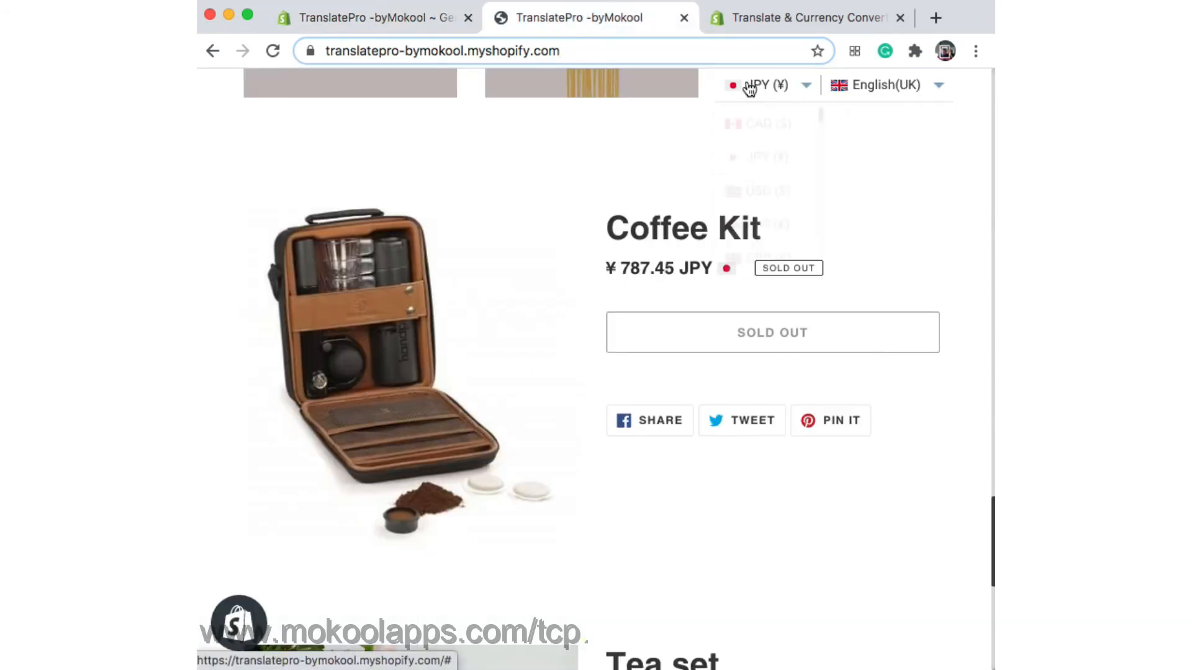
click(756, 192)
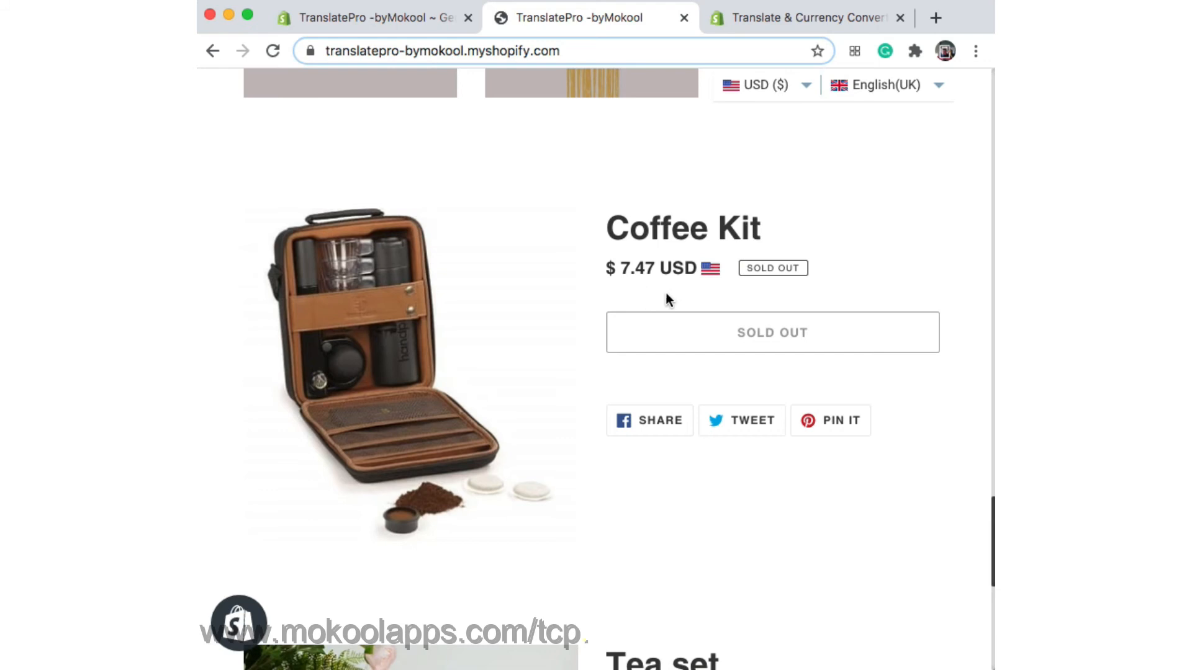
click(268, 54)
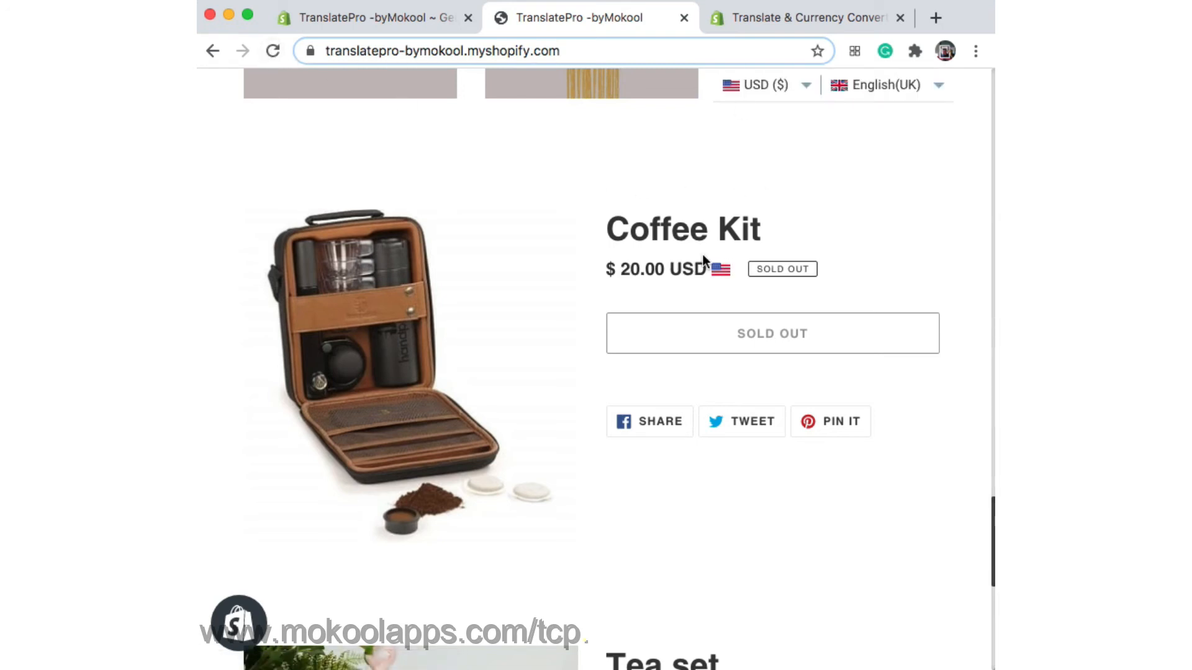
mouse_move(658, 278)
Step: Clear the US Dollar's manual exchange rate in the Currency settings and set its padding to 10%
click(381, 20)
scroll(642, 437, down, 10)
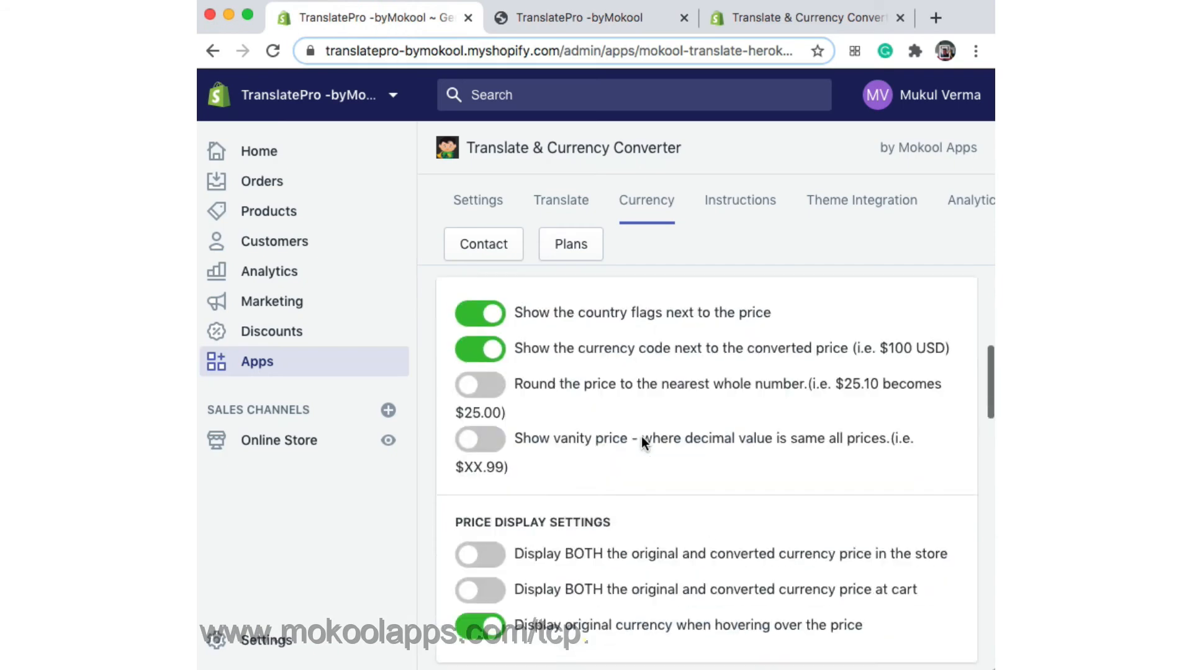
double_click(740, 472)
key(BackSpace)
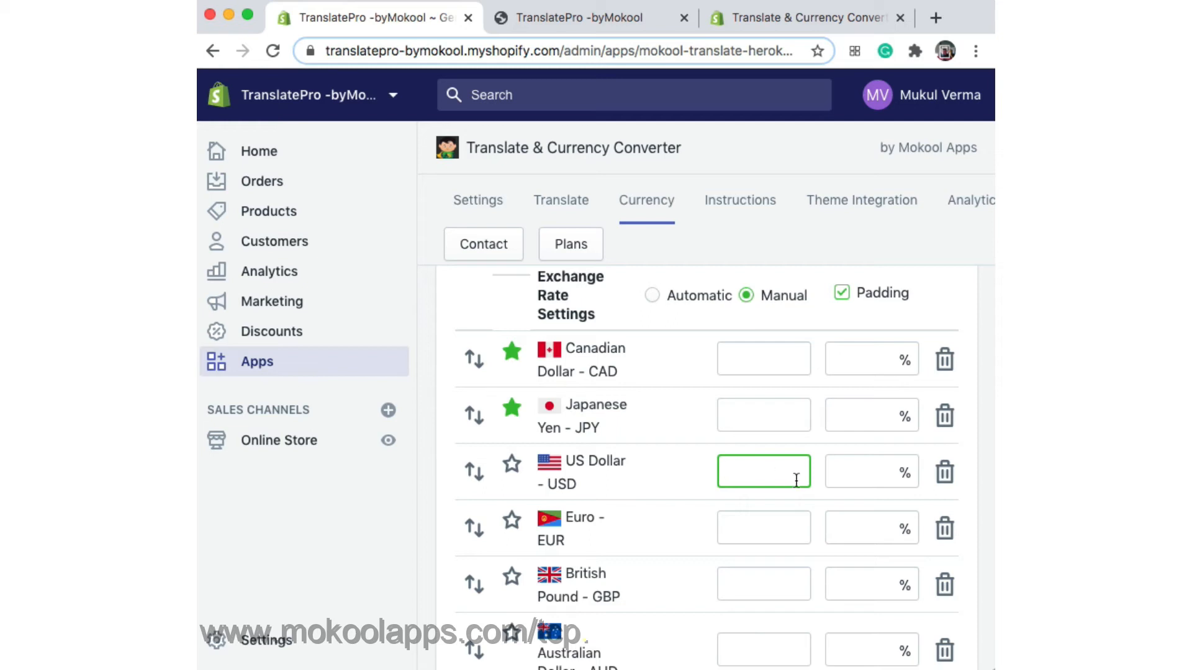
click(856, 469)
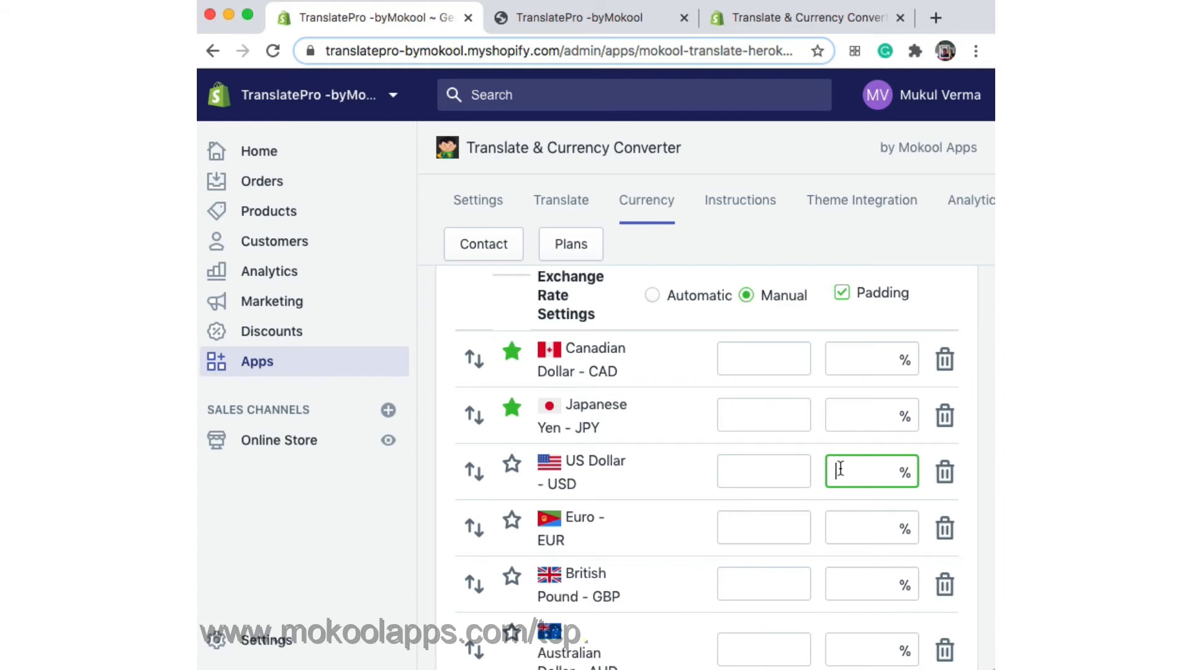
text(10)
click(842, 521)
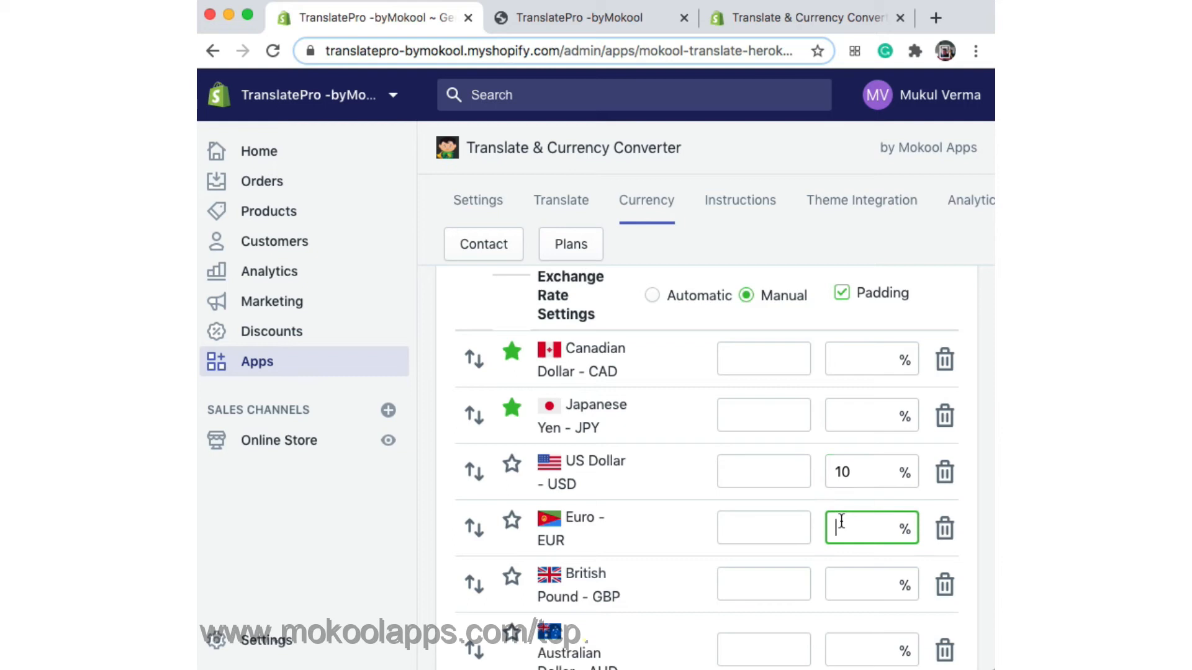
click(431, 530)
Step: Save the padding change and reload the storefront to check the Coffee Kit price in USD
scroll(620, 559, down, 15)
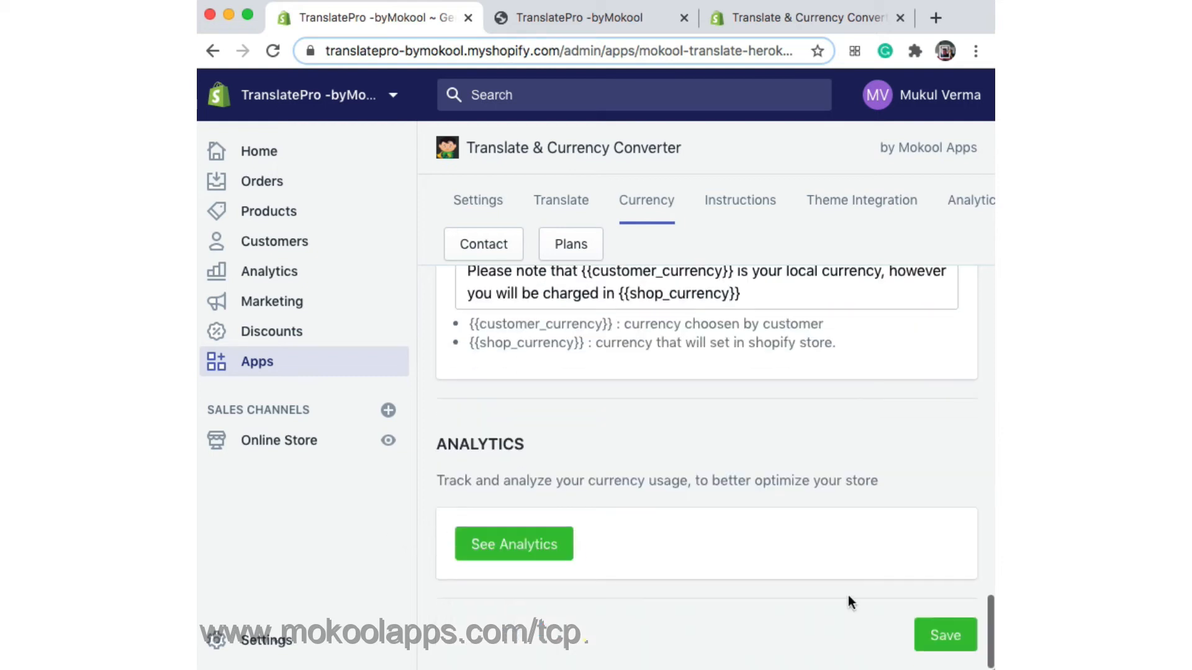
click(950, 648)
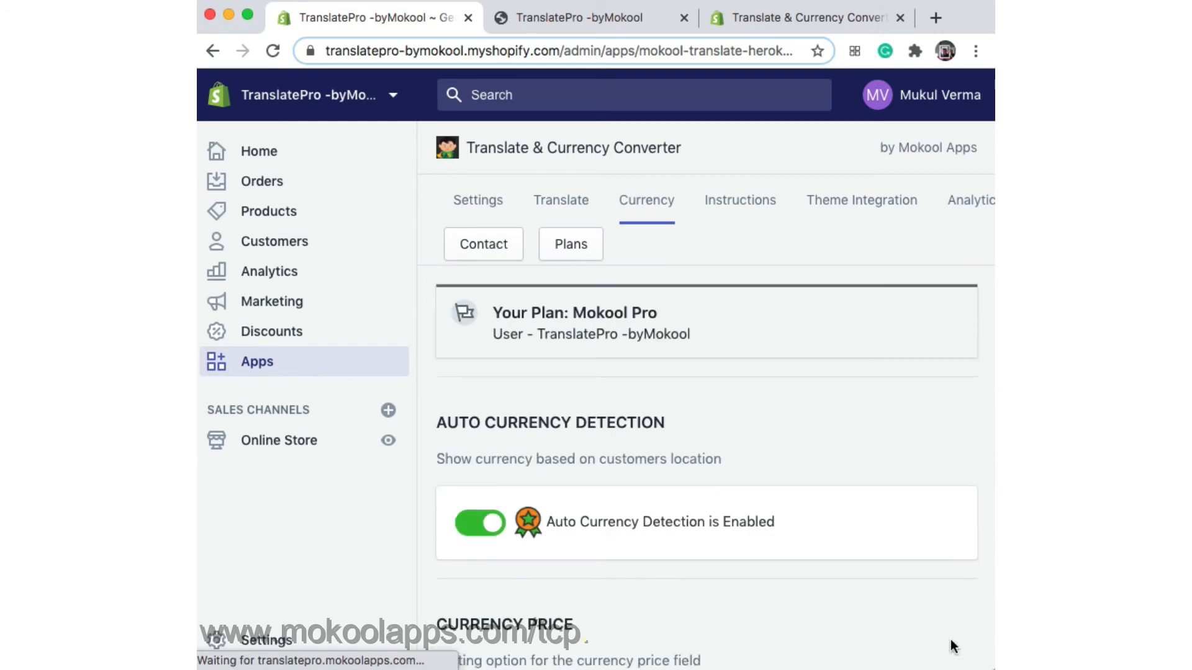
click(576, 13)
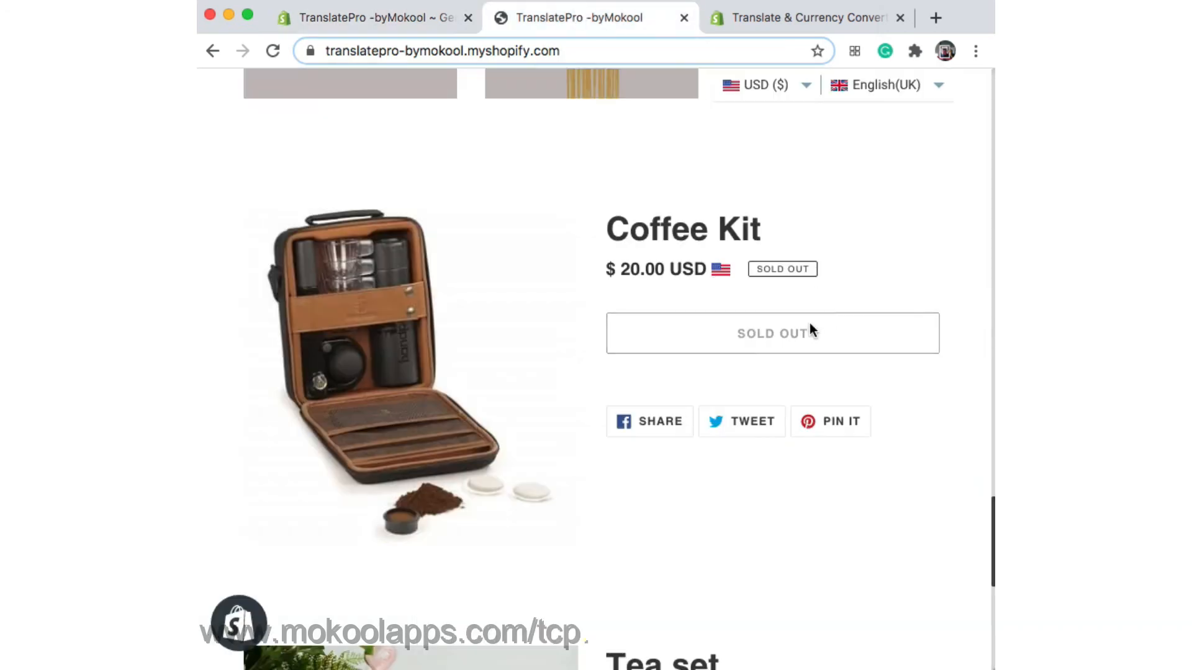
click(271, 52)
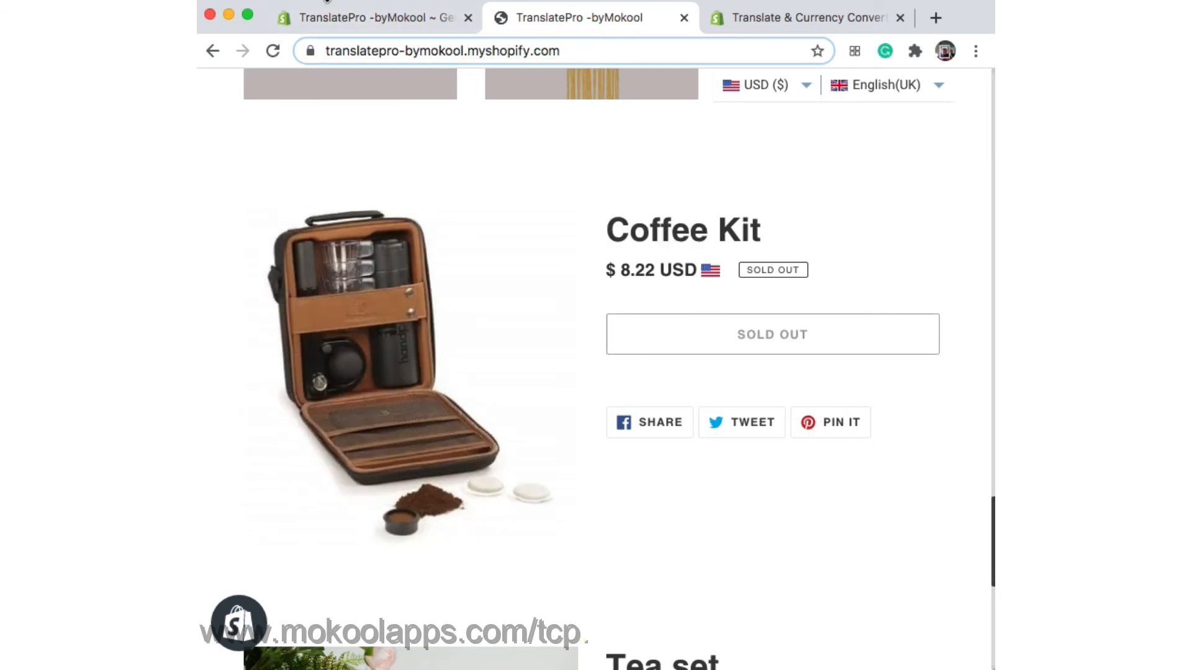
Step: Clear the US Dollar's padding percentage in the currency list of the converter settings
click(358, 19)
scroll(810, 444, down, 15)
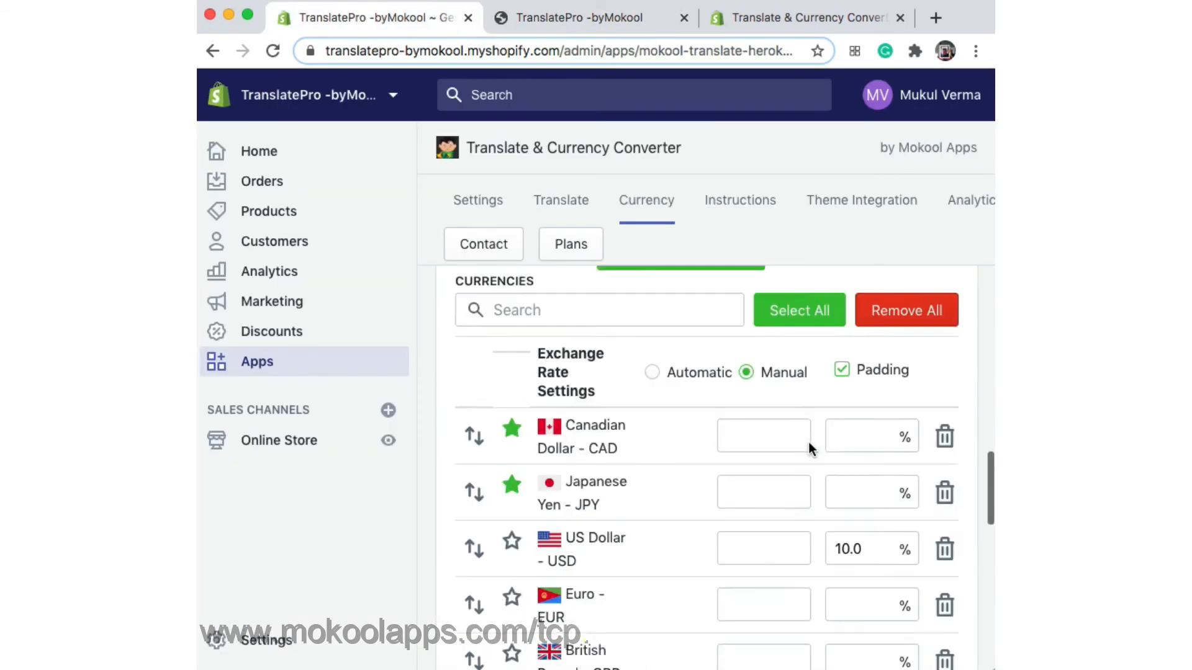
double_click(844, 391)
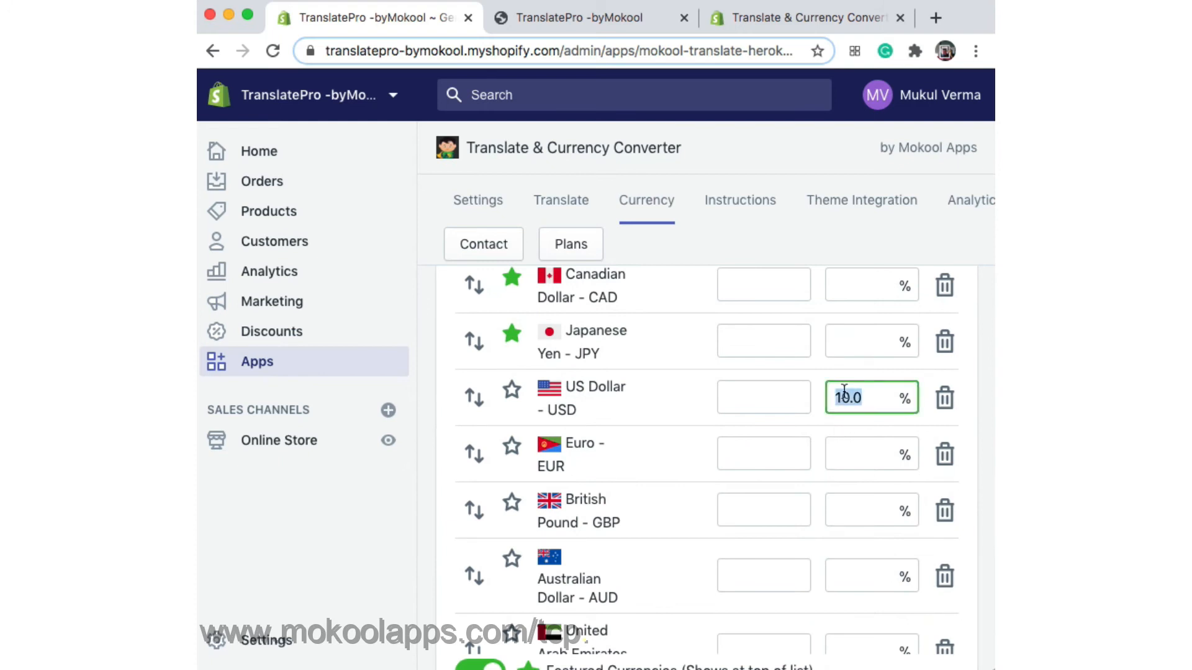
key(BackSpace)
click(434, 406)
scroll(434, 405, down, 10)
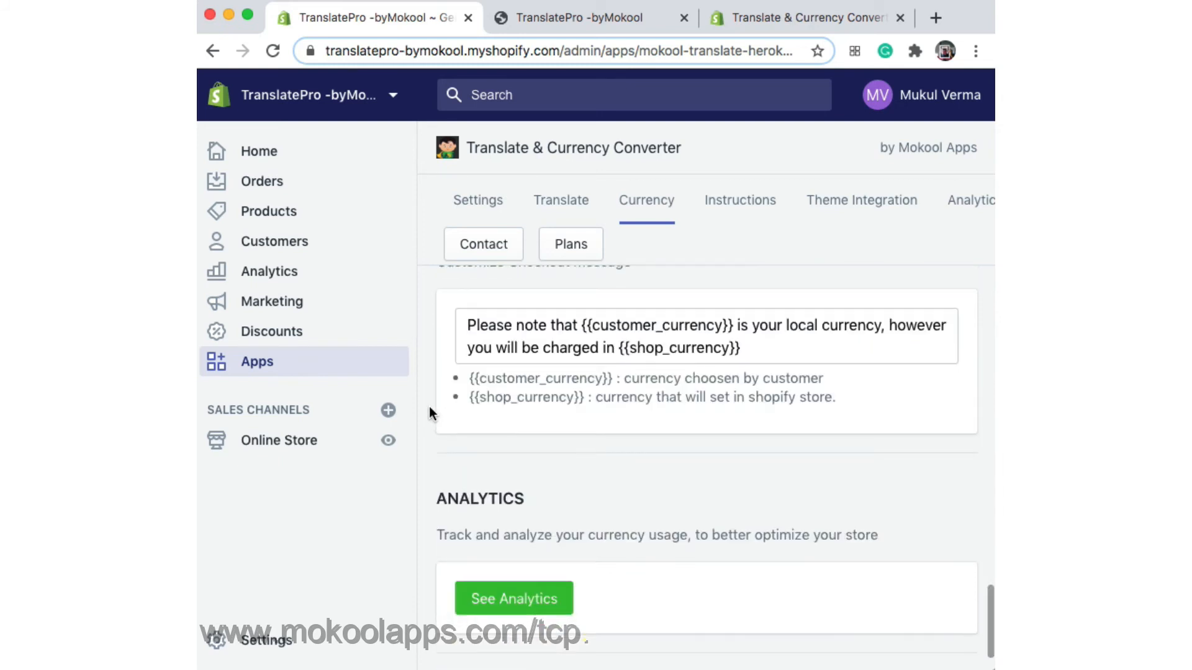
Step: Save the Currency settings and reload the storefront to check the Coffee Kit price in USD
scroll(430, 406, down, 1)
click(943, 634)
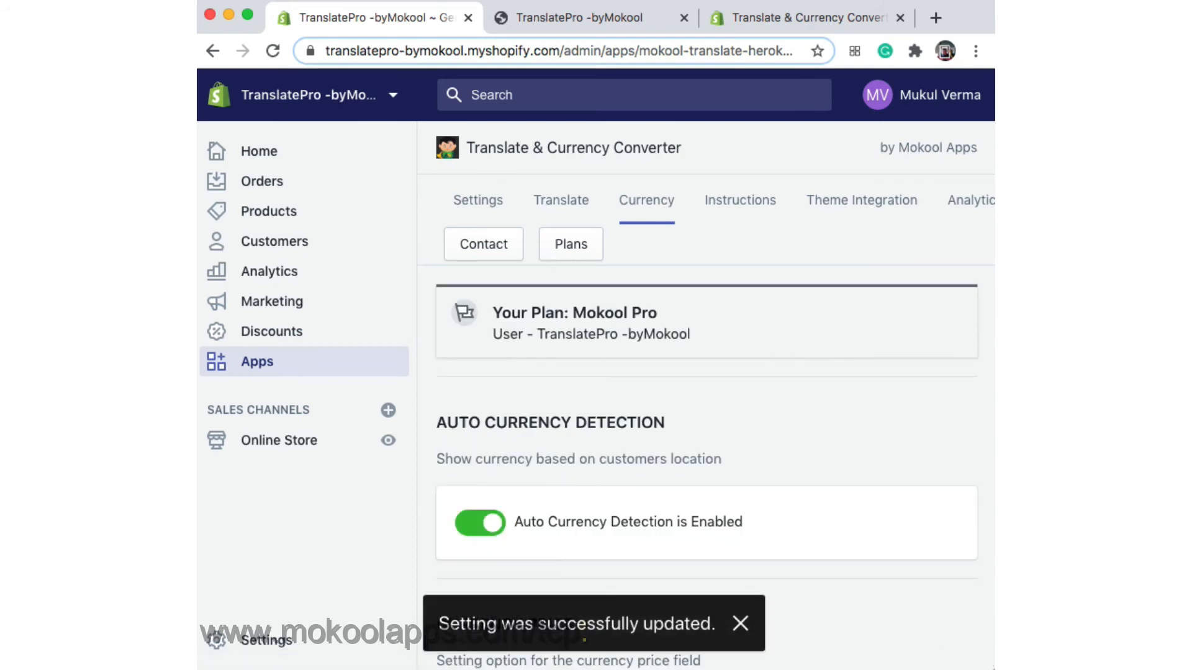
click(533, 16)
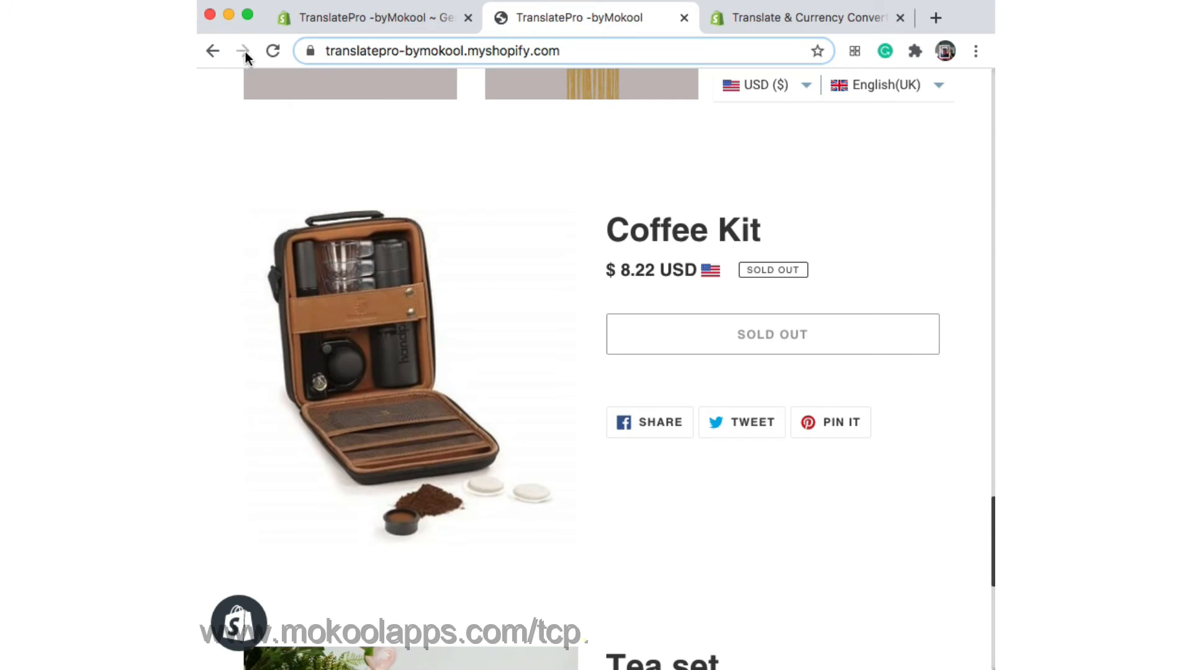
click(271, 51)
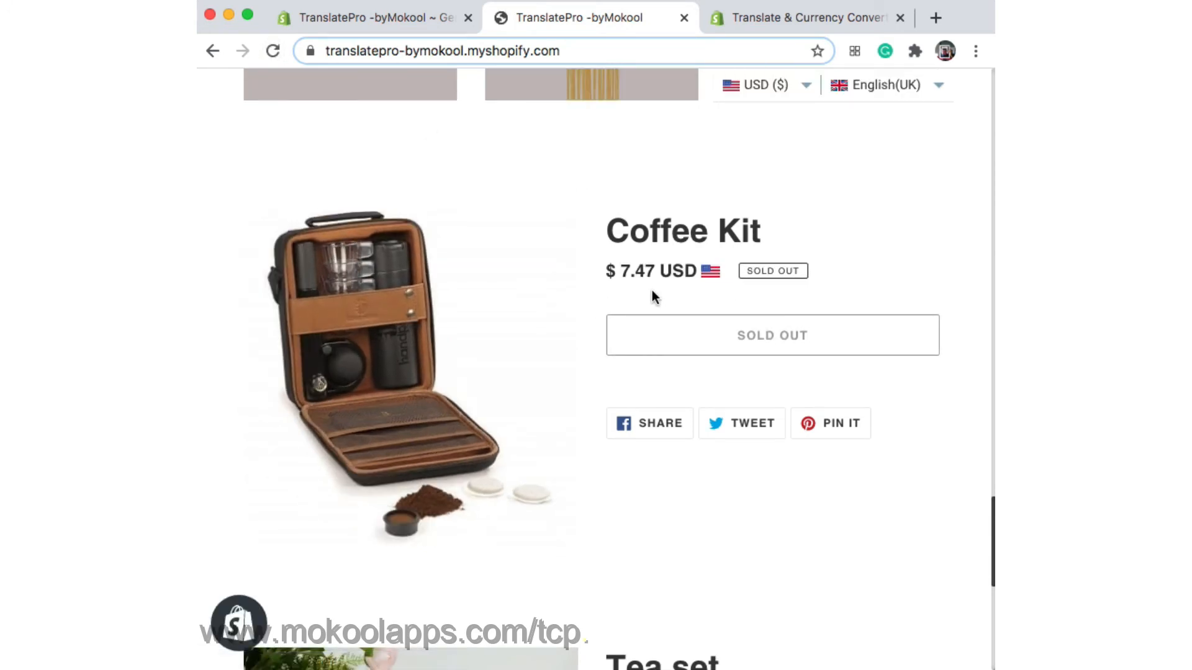
Step: Try switching the exchange rates between automatic and manual, entering and clearing 2 for the Japanese Yen, and toggle Padding off and on
click(381, 18)
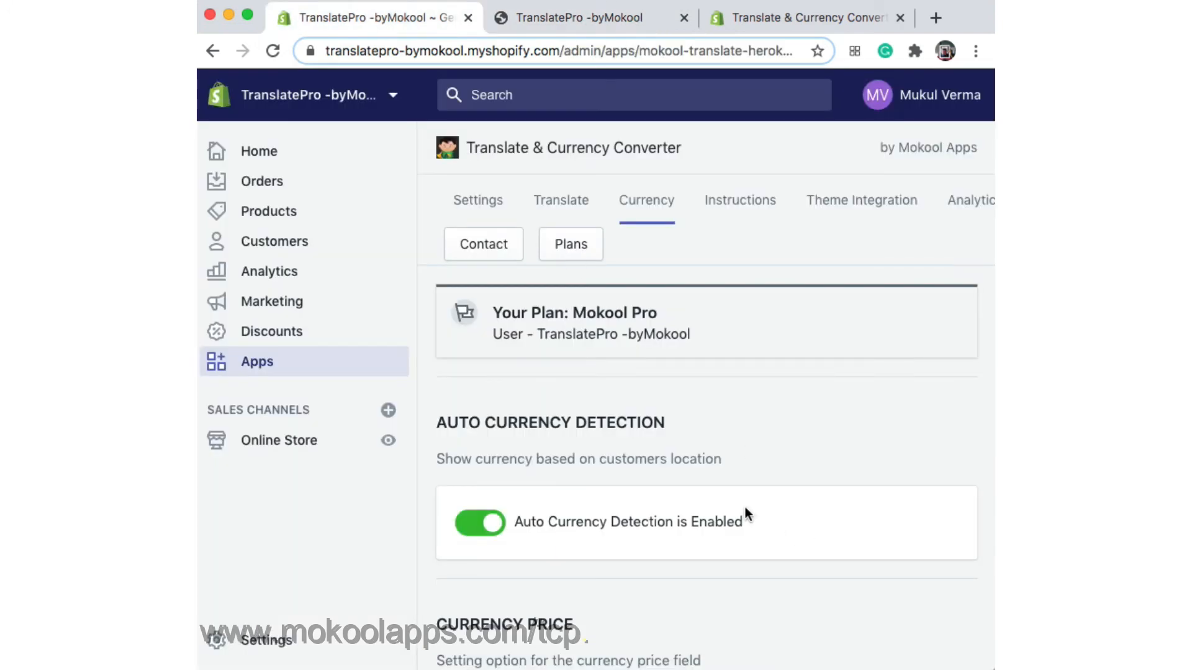
scroll(749, 513, down, 10)
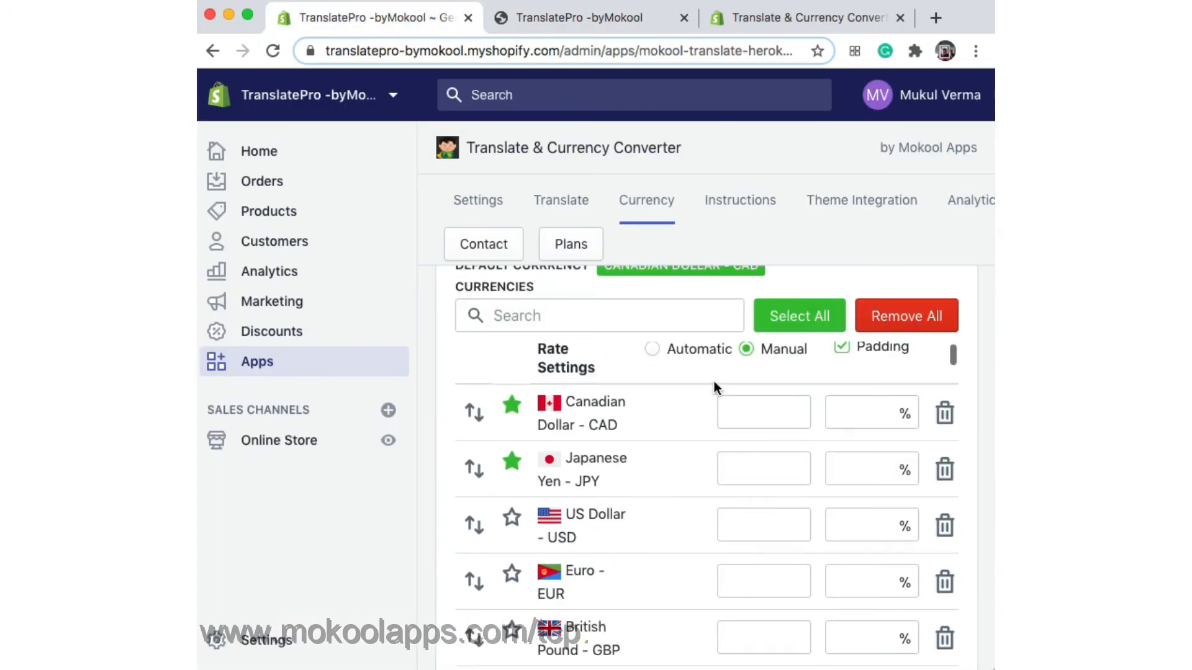
click(706, 350)
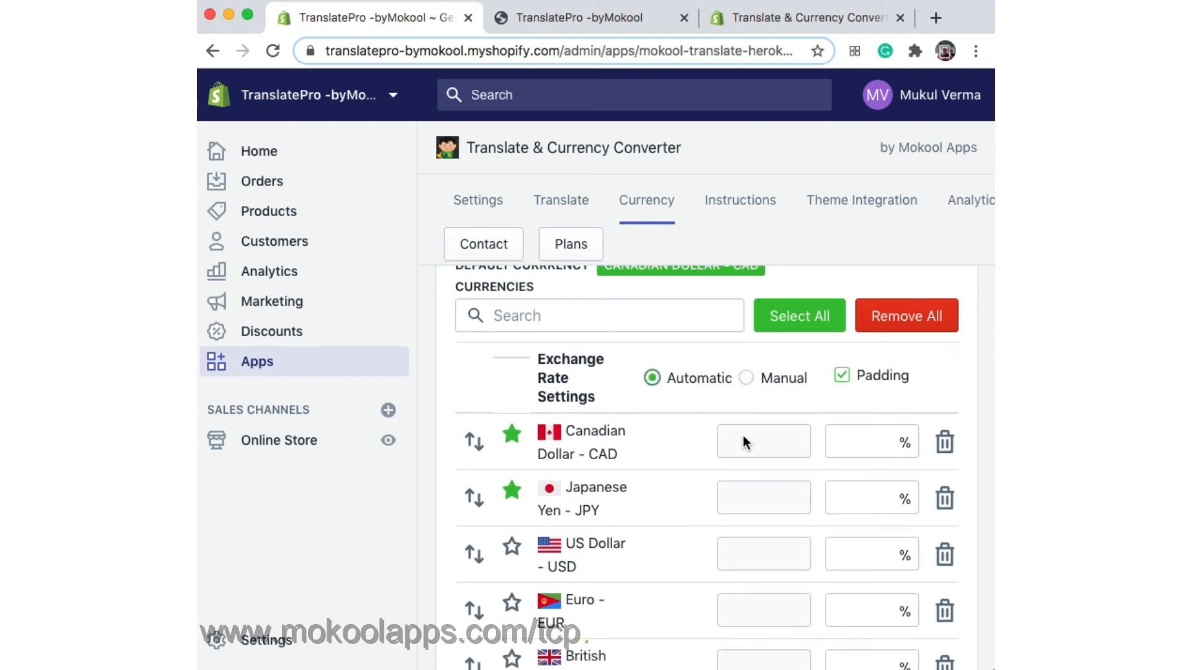
click(747, 378)
click(753, 491)
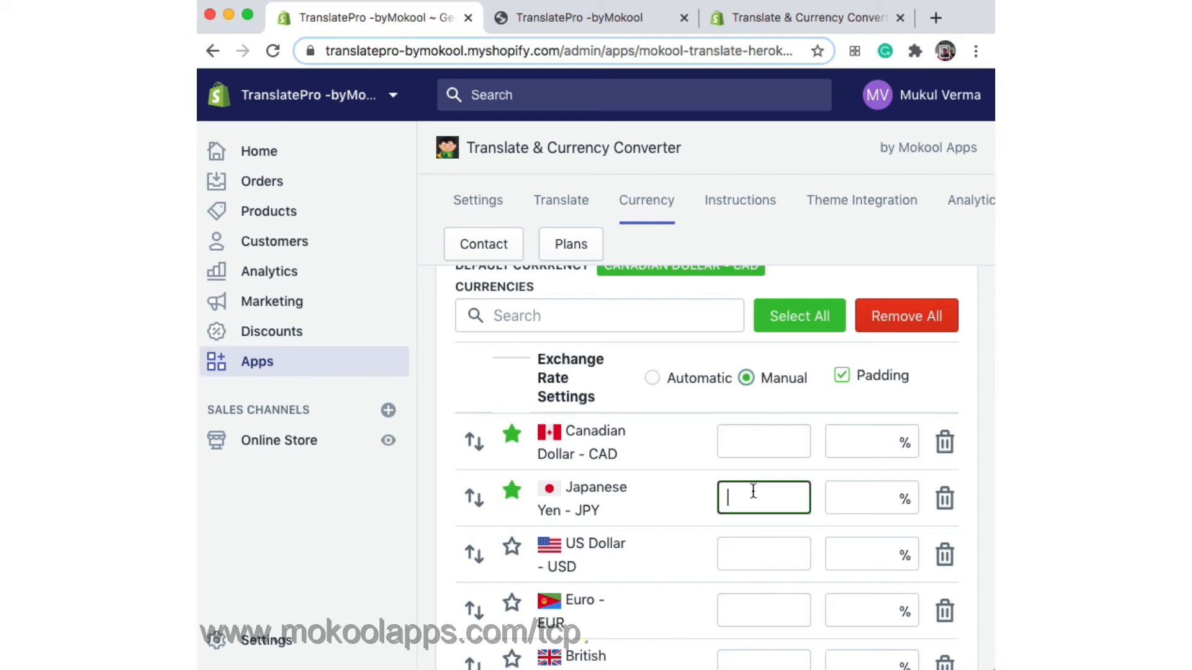
text(2)
click(652, 380)
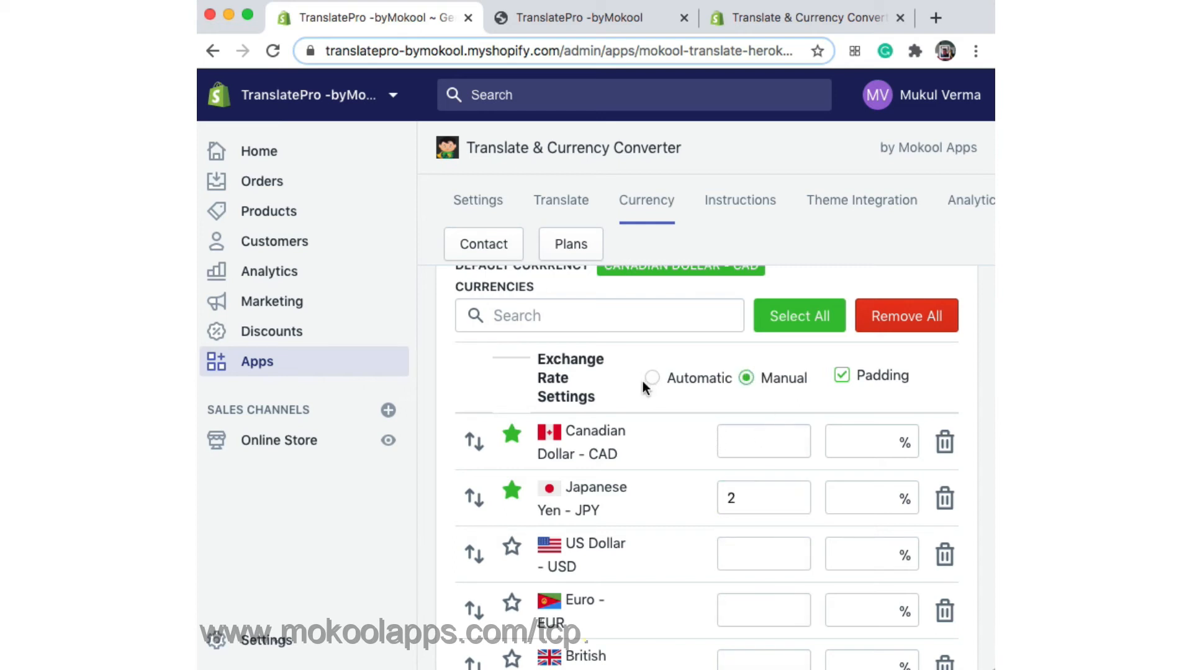
click(772, 380)
click(770, 491)
key(BackSpace)
click(887, 384)
click(887, 385)
Step: Turn off showing the country flags next to the price in the Currency Price settings
scroll(714, 522, down, 15)
scroll(714, 524, down, 5)
scroll(665, 521, up, 20)
scroll(426, 502, up, 10)
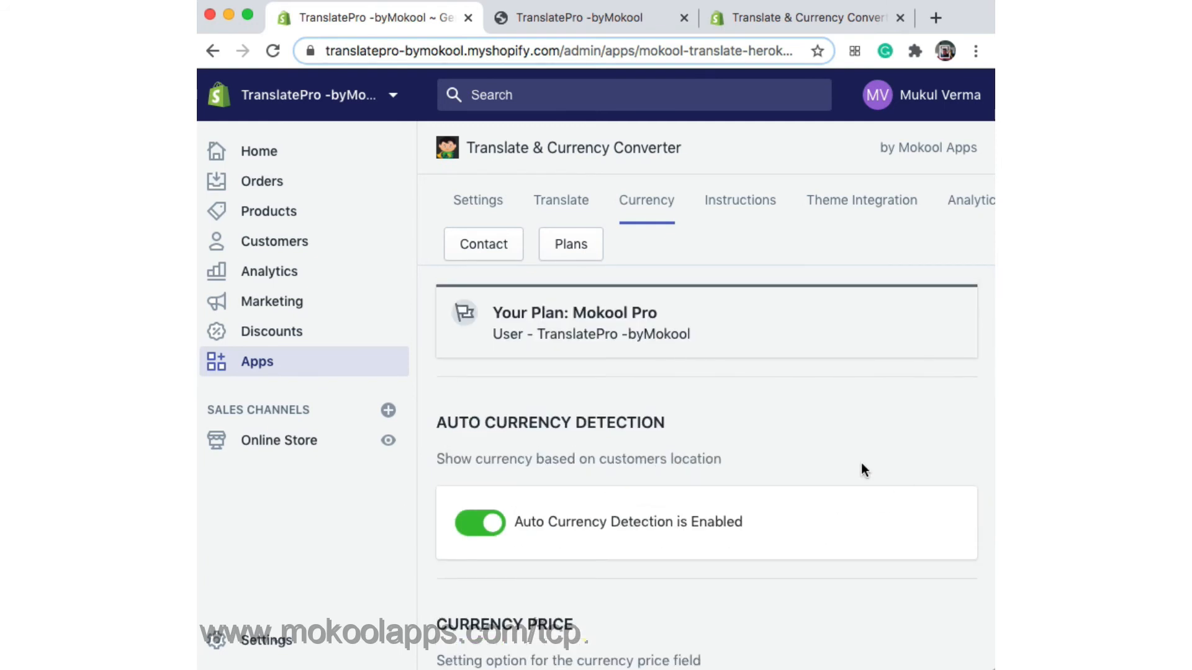
scroll(851, 470, down, 5)
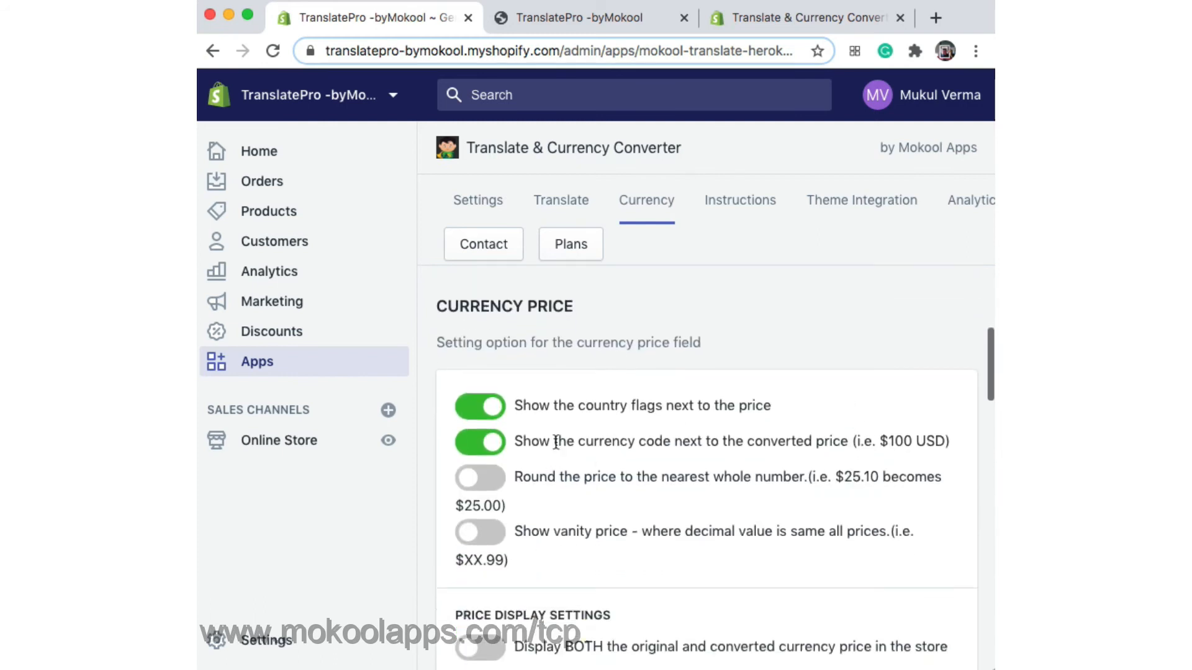
click(597, 29)
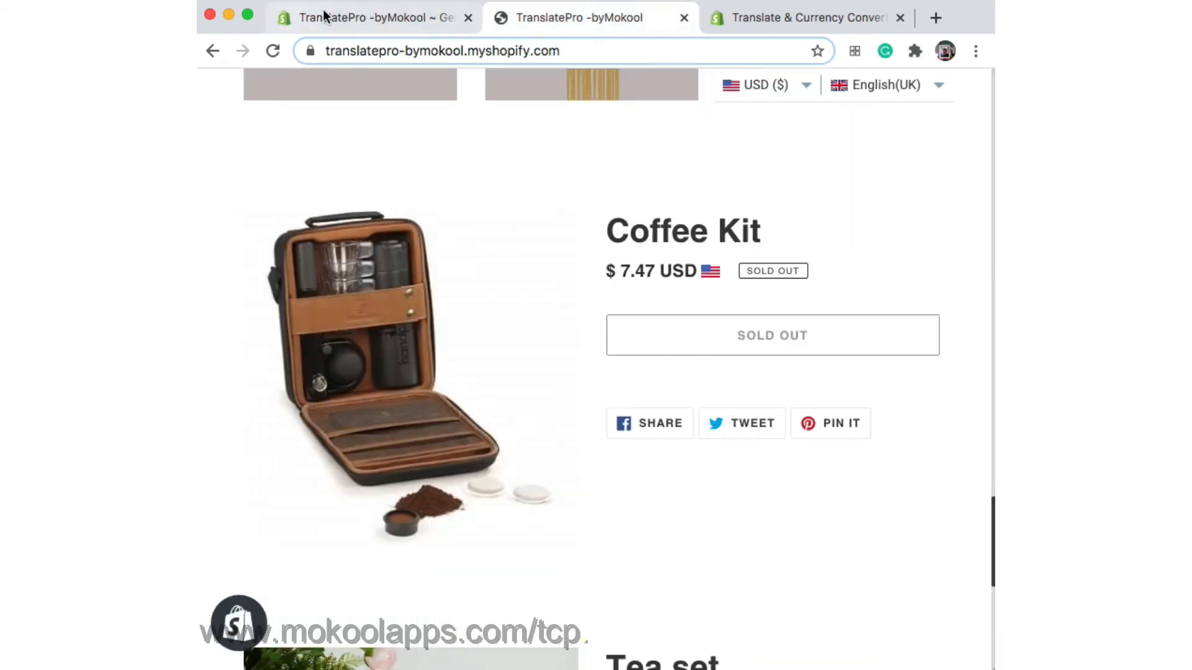
click(408, 21)
click(481, 408)
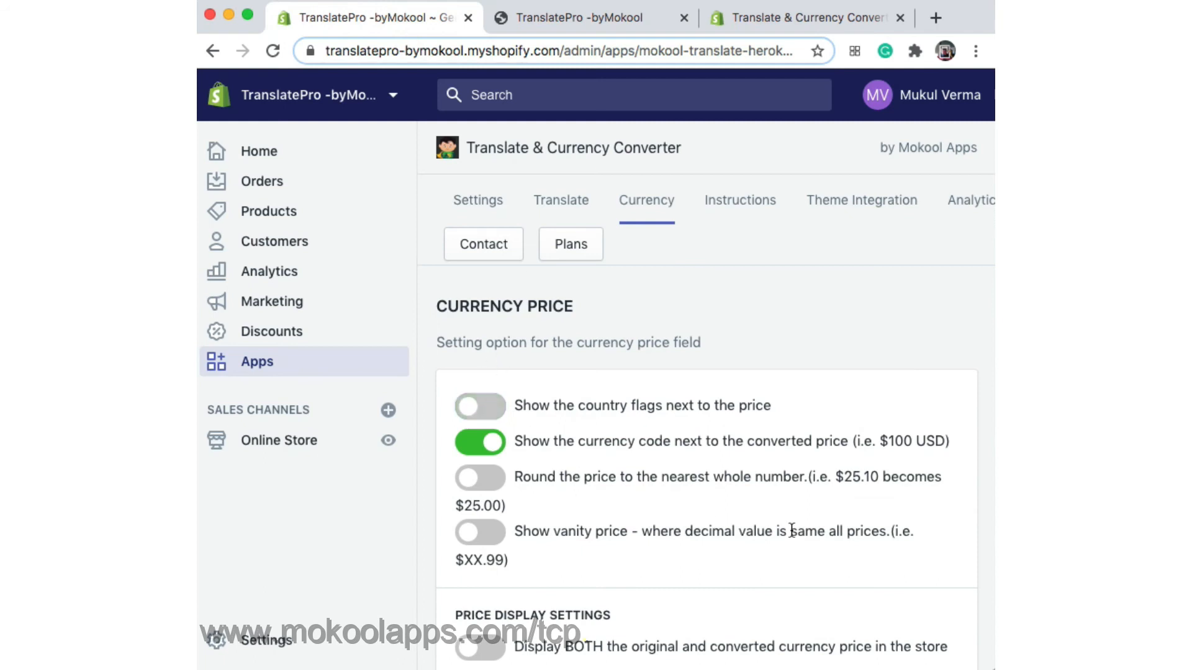
Step: Look at the storefront's Coffee Kit price and turn off showing the currency code next to the converted price
scroll(788, 529, down, 10)
scroll(789, 528, up, 6)
scroll(786, 509, up, 5)
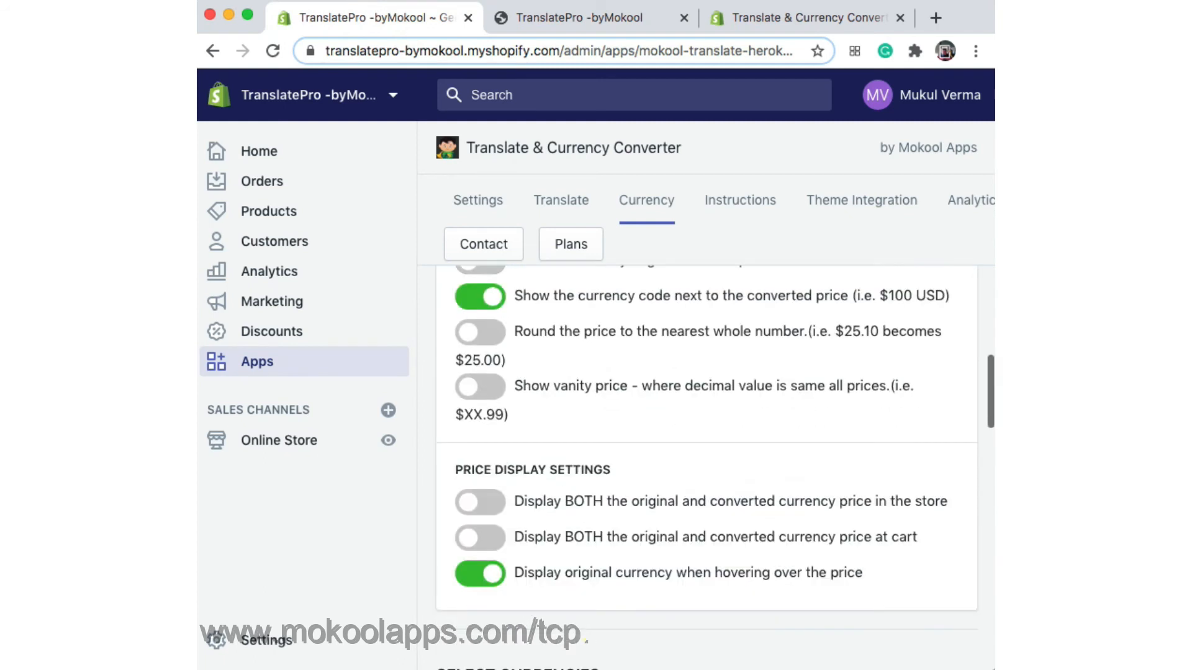
click(552, 18)
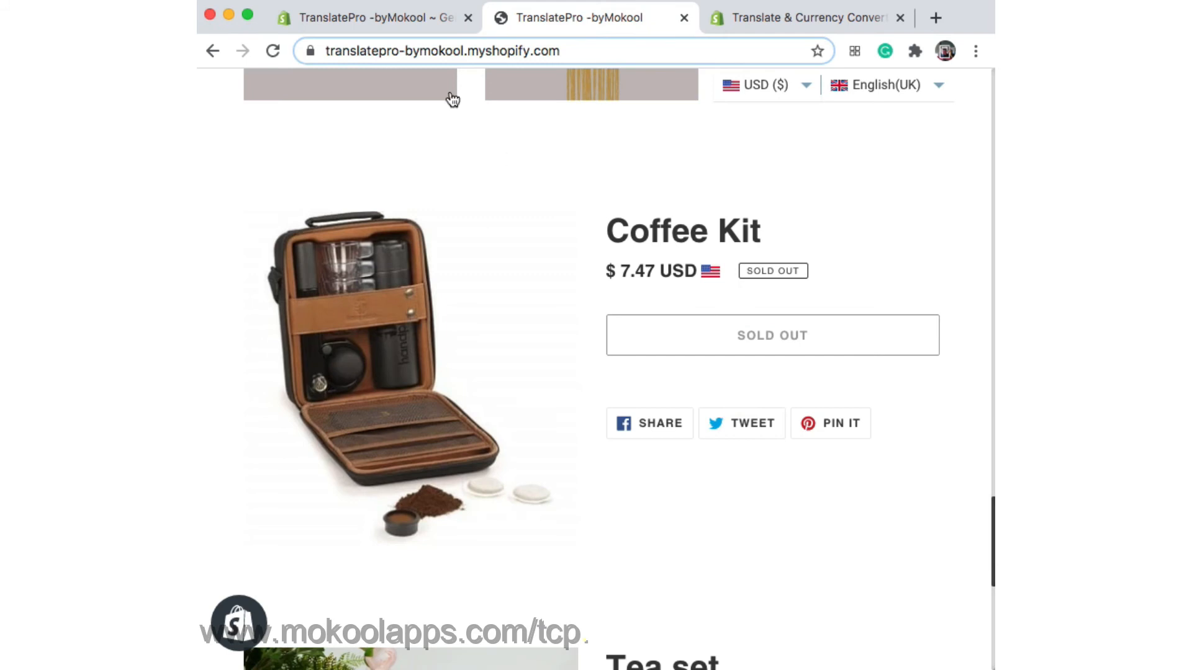
click(390, 17)
scroll(519, 375, up, 1)
scroll(519, 374, up, 2)
click(481, 415)
Step: Save the price display changes and reload the storefront to check the Coffee Kit price without flag and currency code
scroll(807, 497, down, 15)
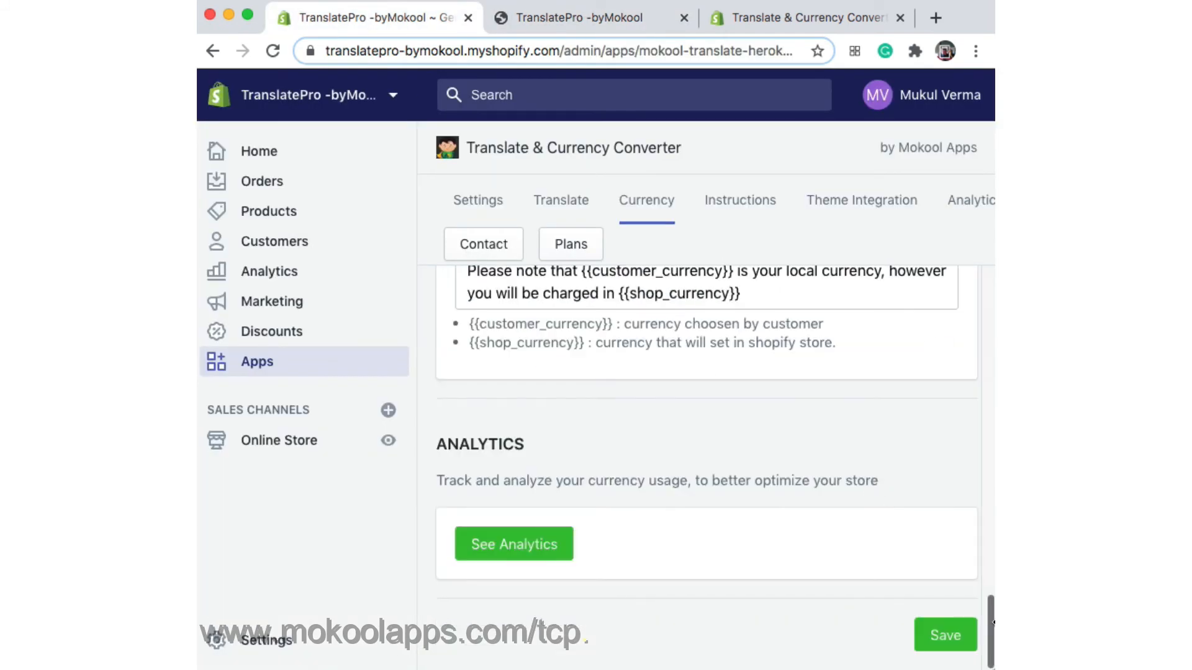
click(939, 640)
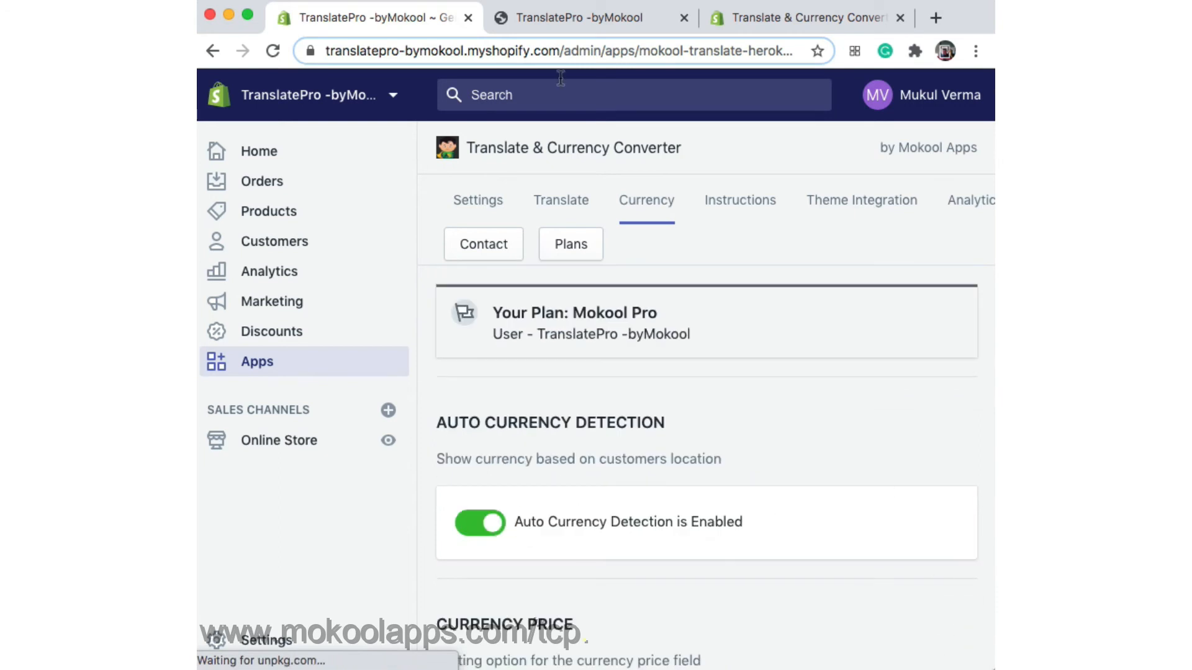
click(570, 17)
click(271, 52)
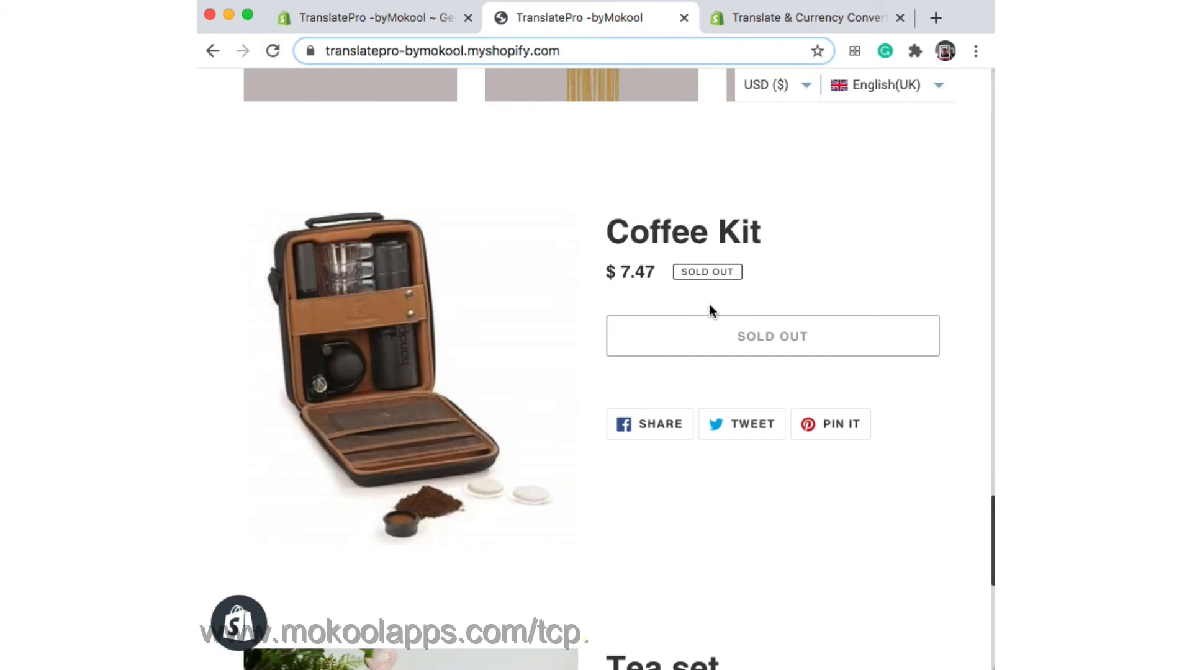
Step: Turn on the currency code next to the converted price and rounding to the nearest whole number in the Currency Price settings
click(369, 19)
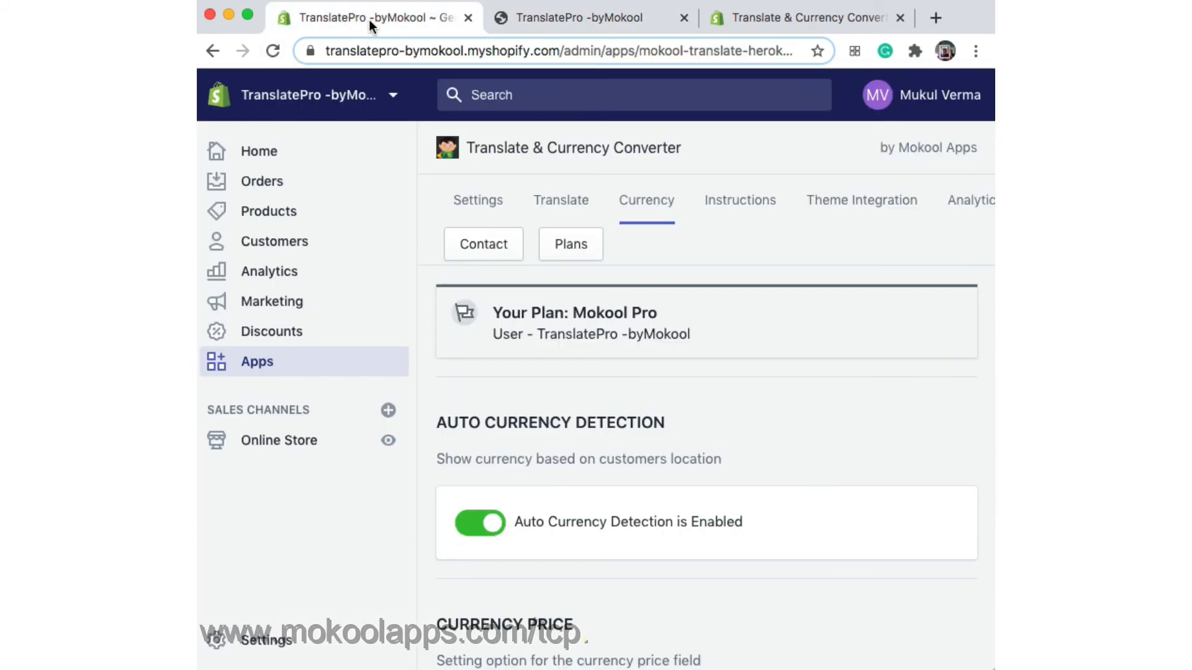
scroll(676, 506, down, 8)
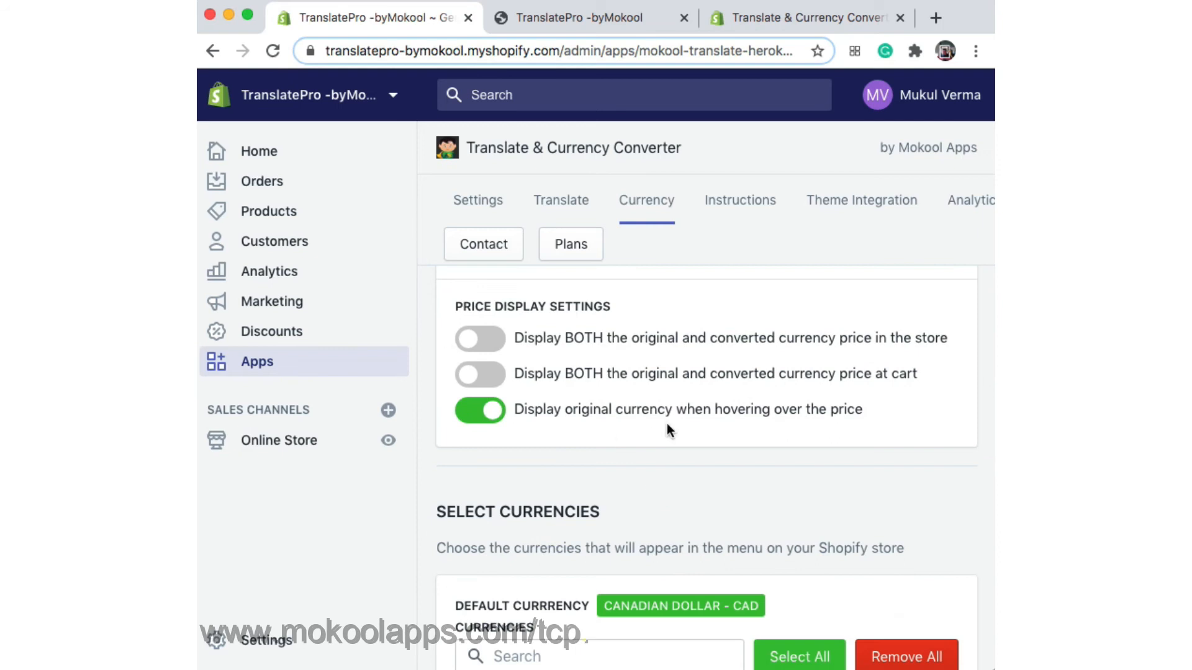
scroll(663, 424, up, 4)
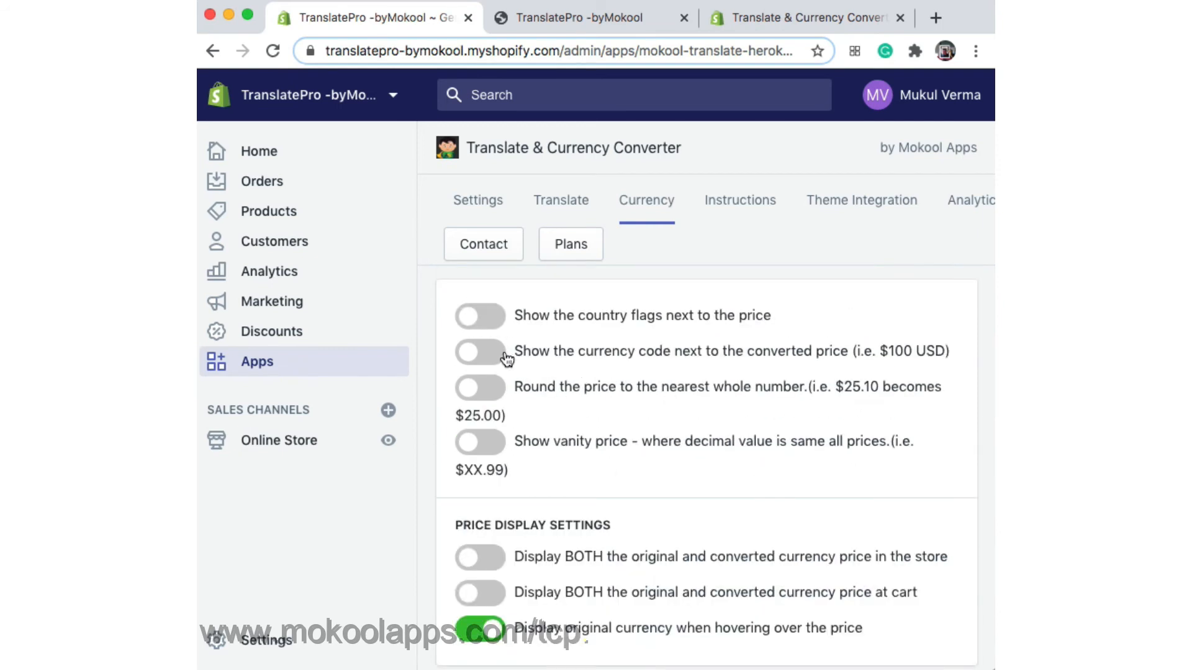
click(496, 352)
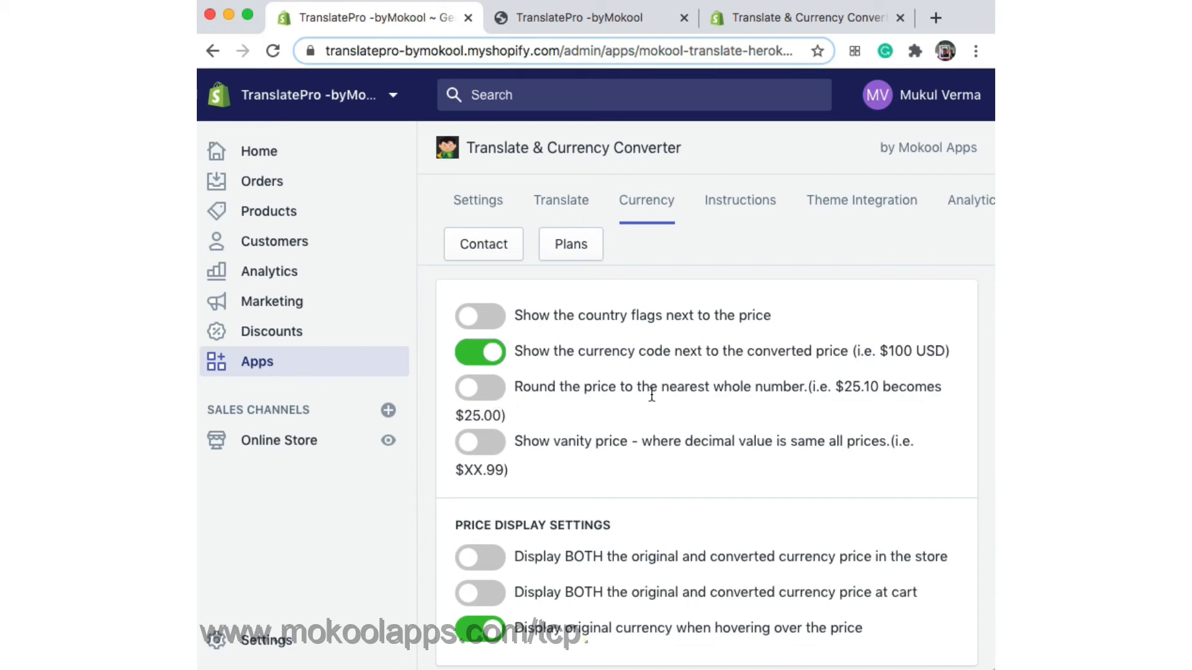
click(486, 396)
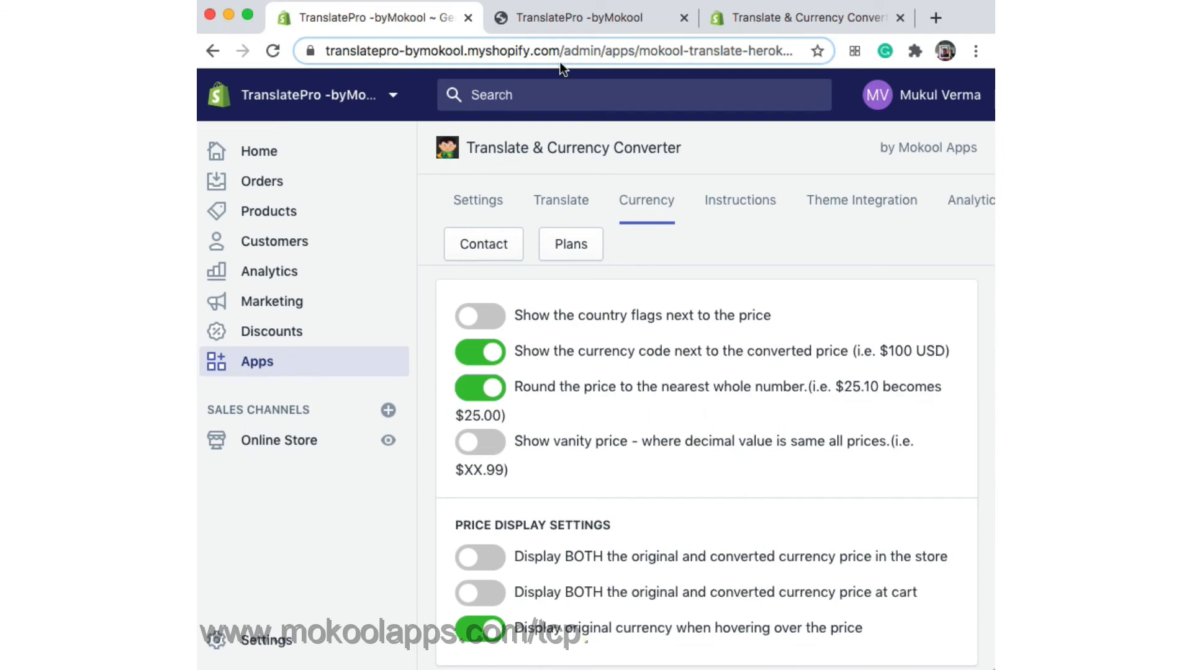
Step: Switch the storefront's currency to JPY and EUR to check the unrounded Coffee Kit price
click(567, 24)
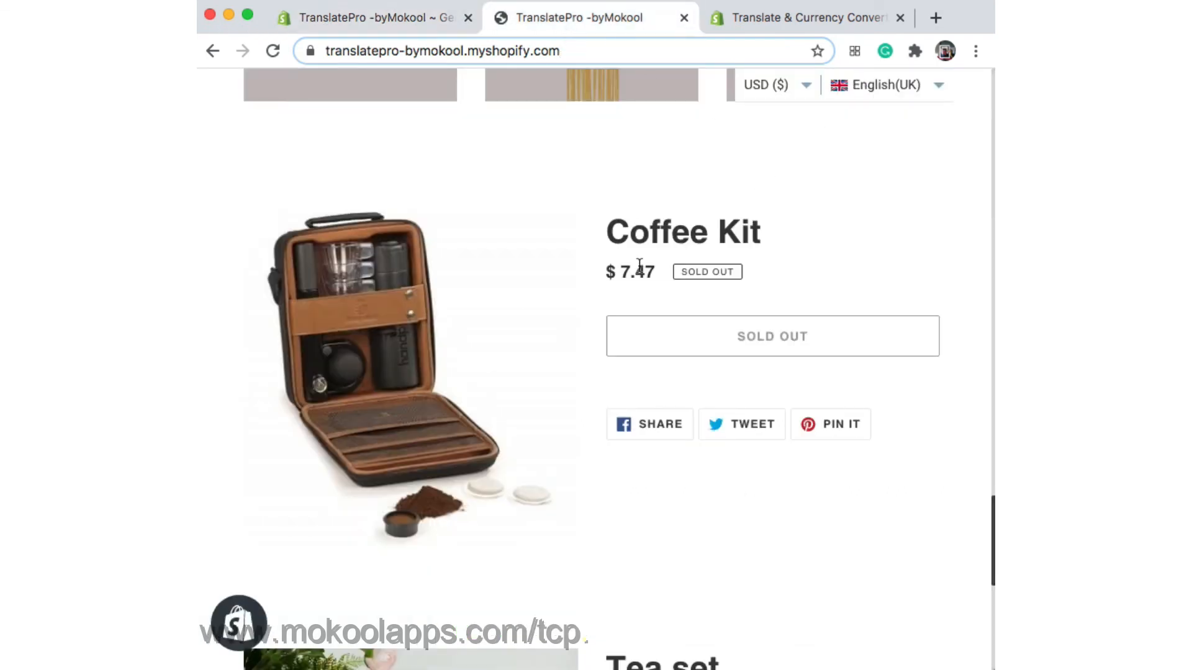
mouse_move(759, 90)
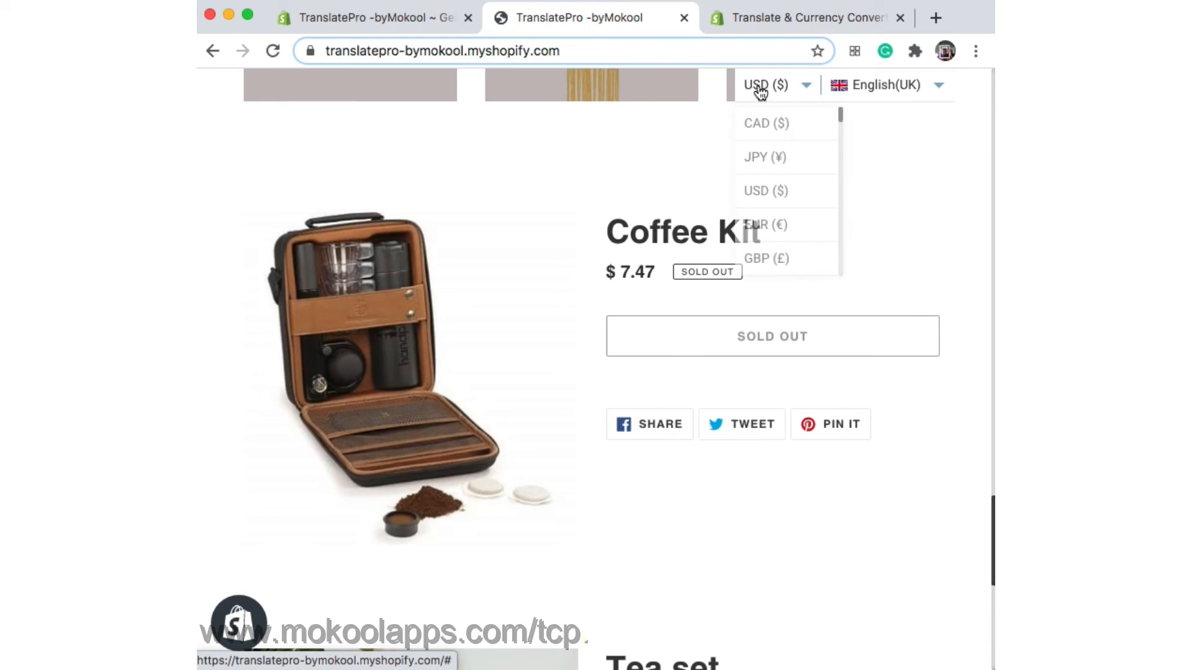
click(765, 159)
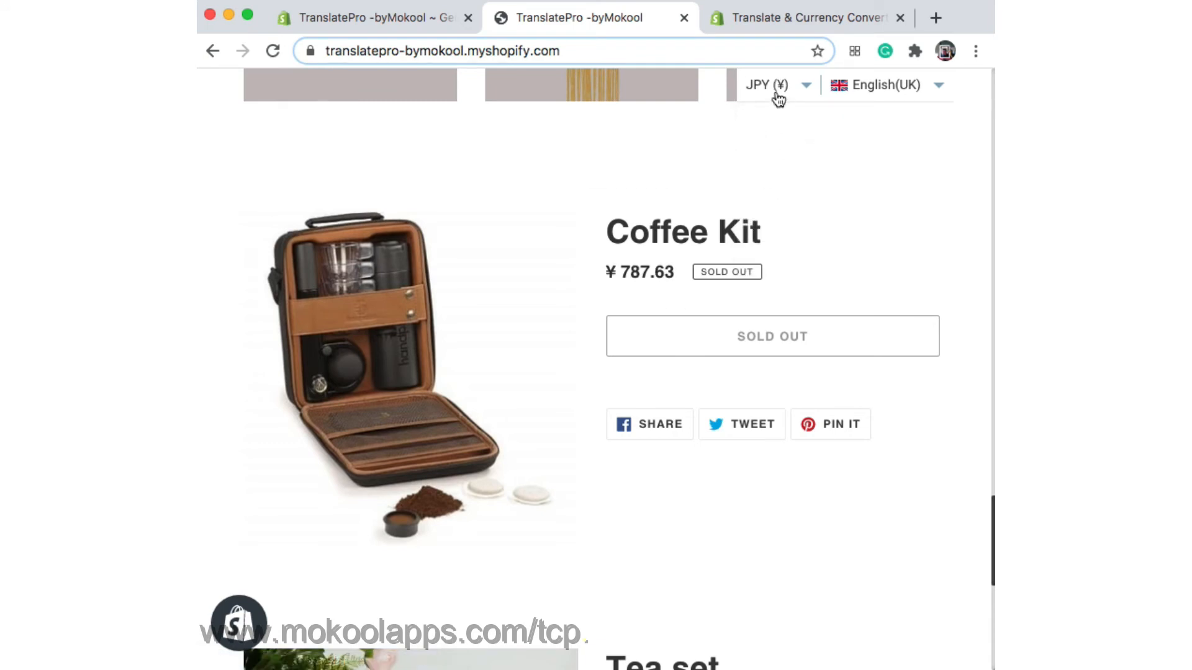
mouse_move(777, 98)
click(763, 225)
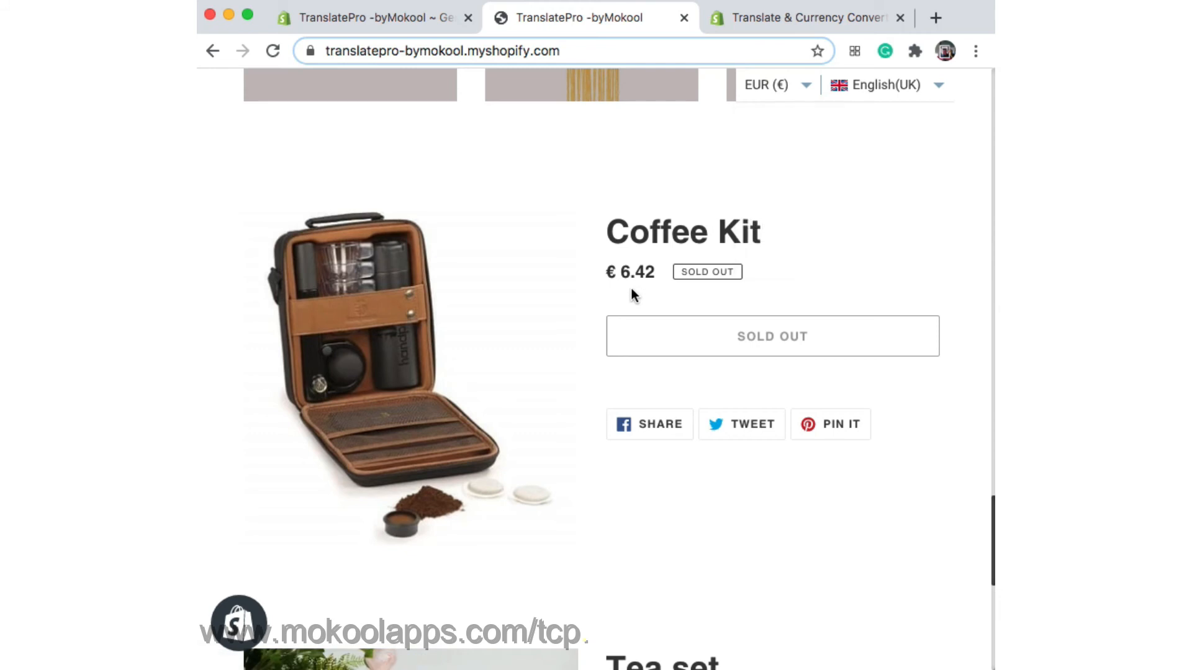
Step: Save the currency code and rounding changes and reload the storefront to check the Coffee Kit price in EUR
click(362, 20)
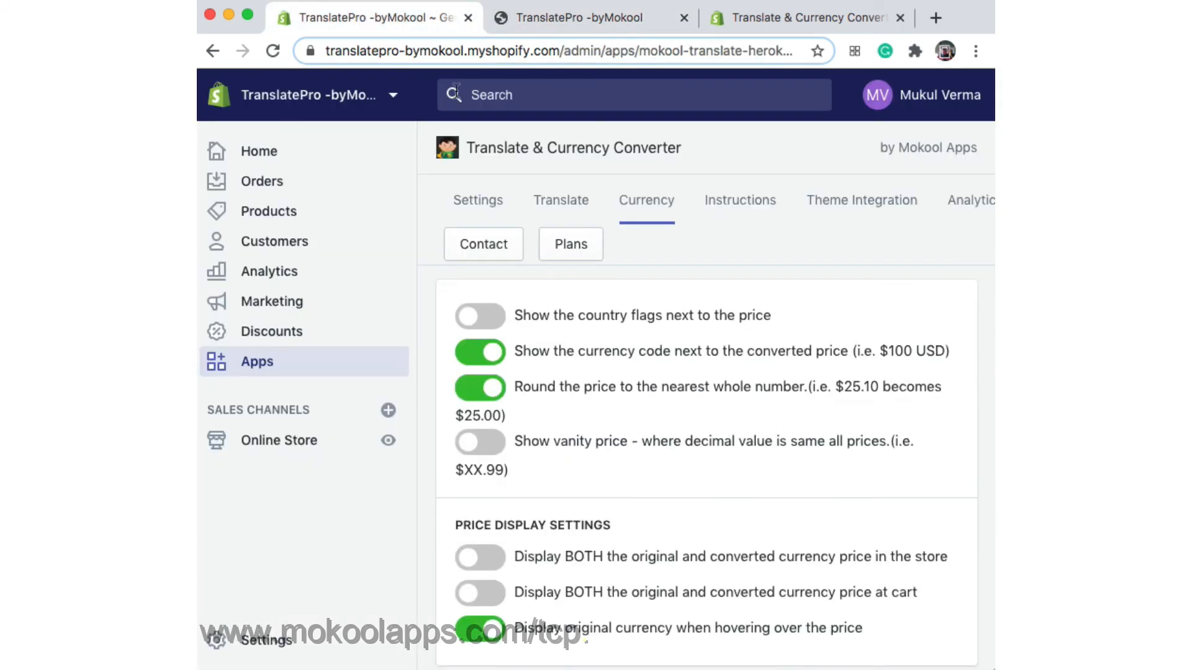
scroll(797, 540, down, 10)
scroll(956, 635, down, 2)
click(954, 636)
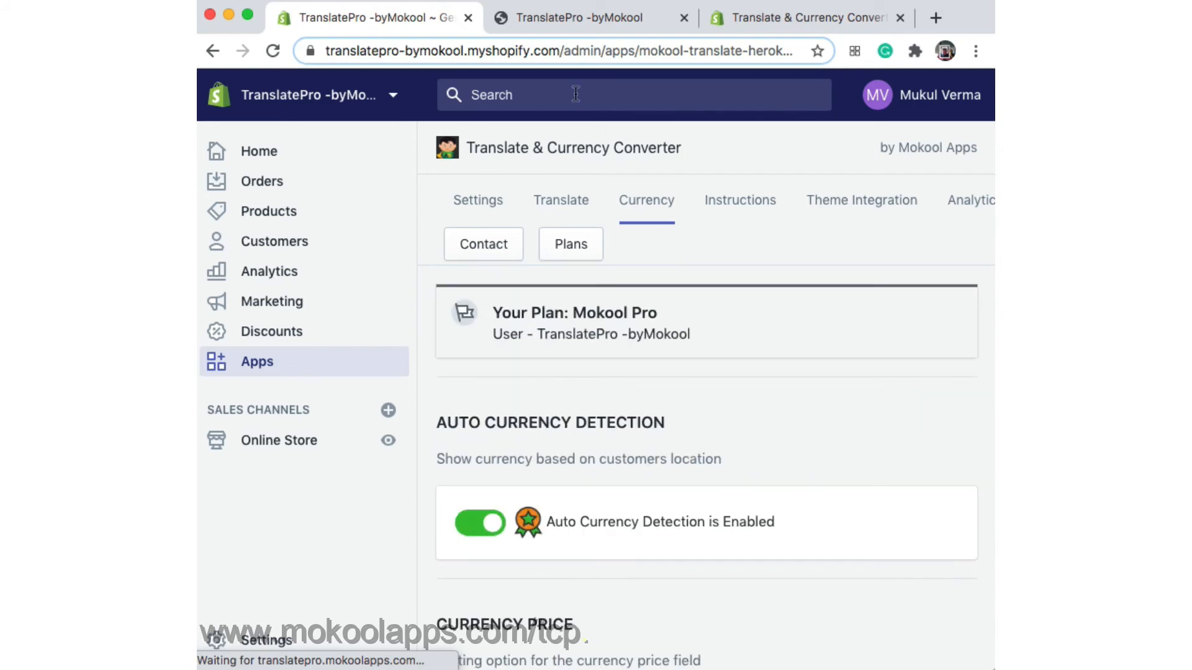
click(569, 19)
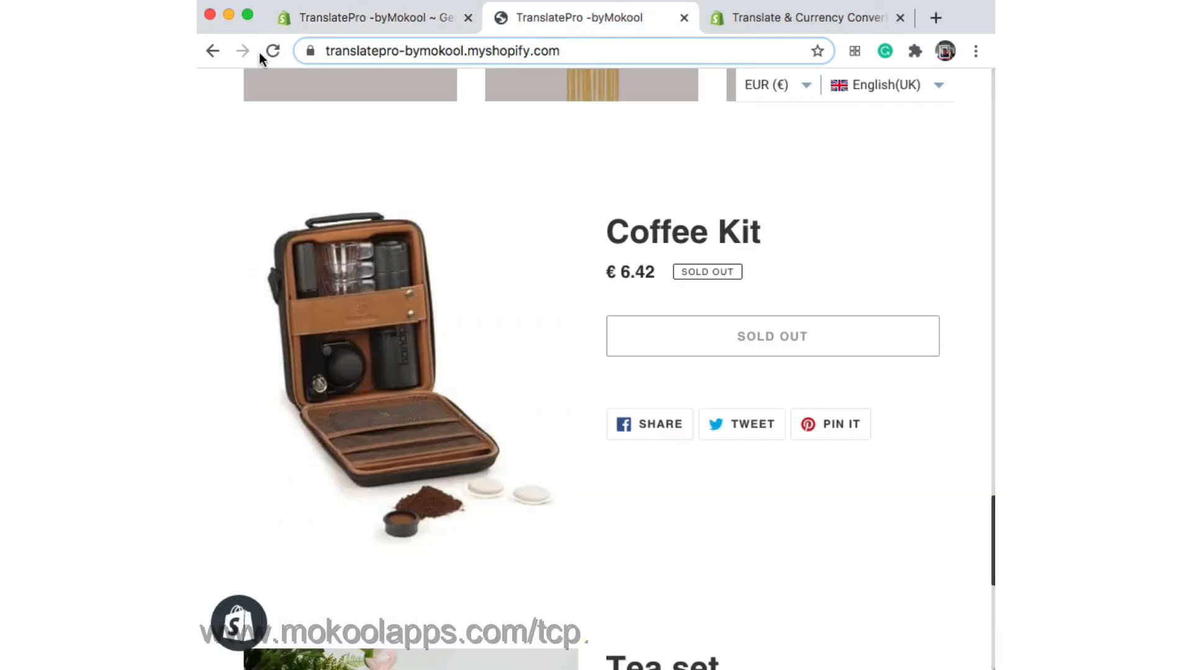
click(284, 52)
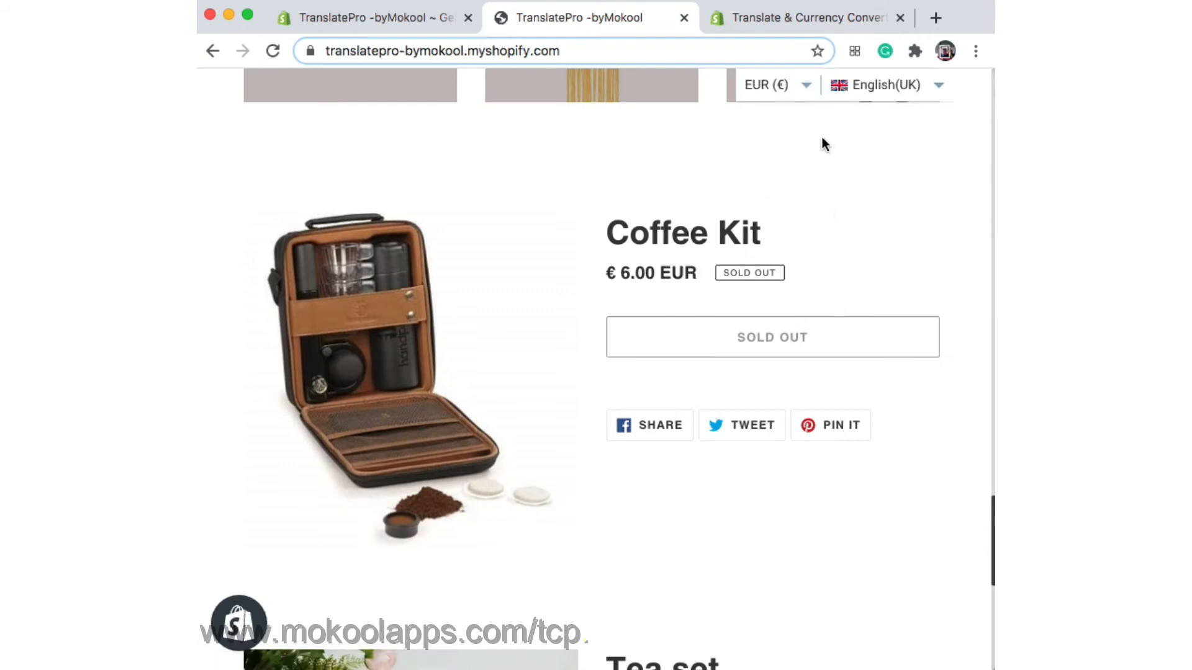
Step: Switch the storefront through USD, JPY, EUR and GBP to check the rounded Coffee Kit price in each currency
click(775, 94)
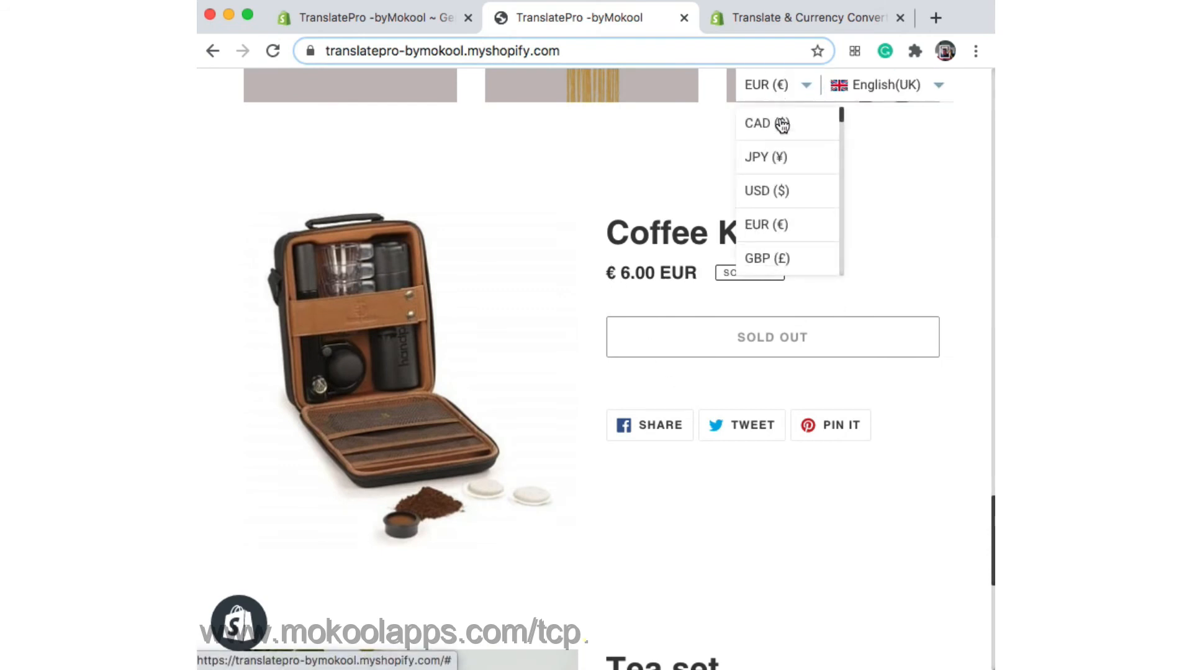
click(764, 189)
mouse_move(662, 300)
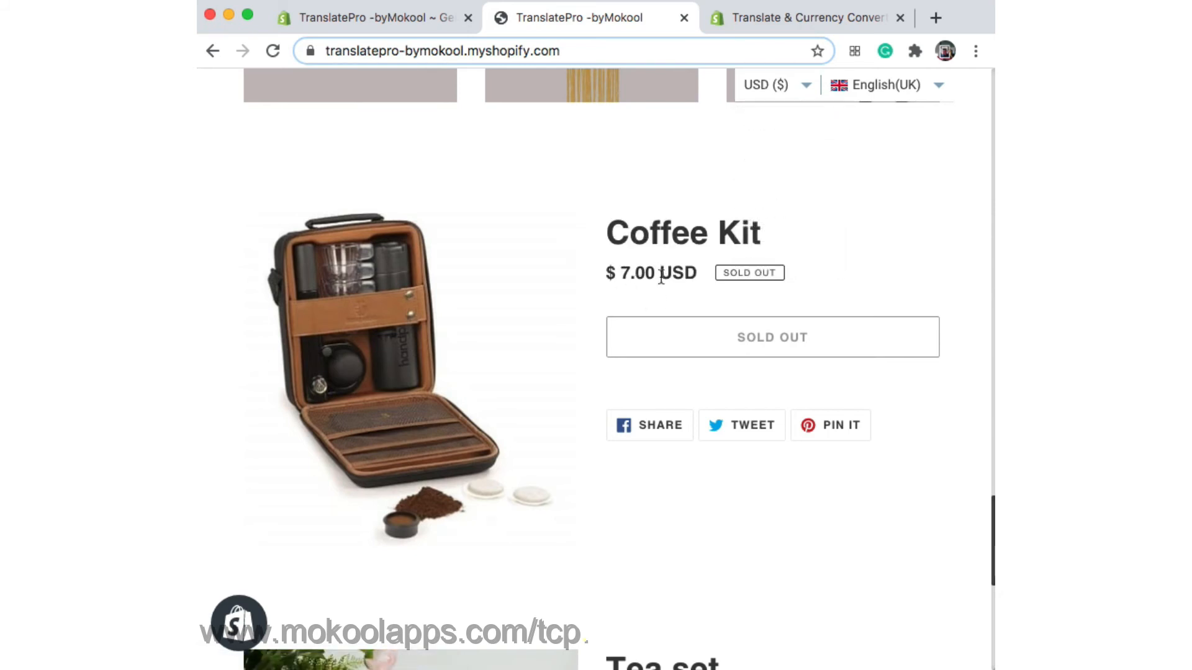
click(785, 86)
click(764, 159)
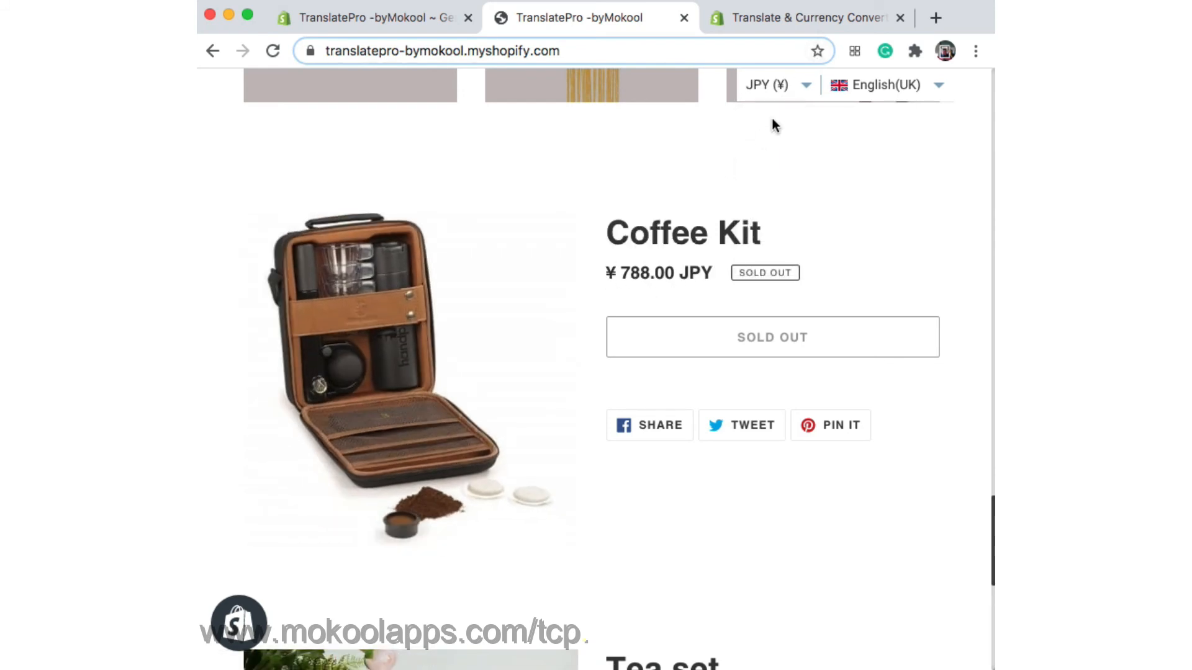
click(791, 87)
click(769, 225)
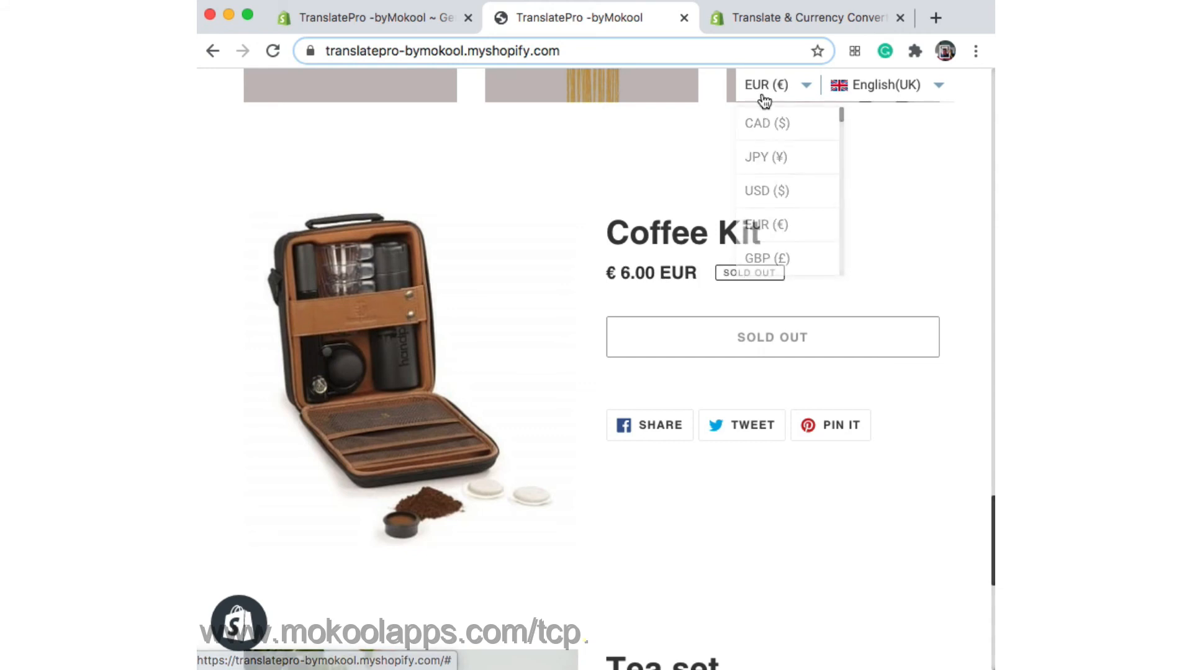
click(765, 86)
click(775, 260)
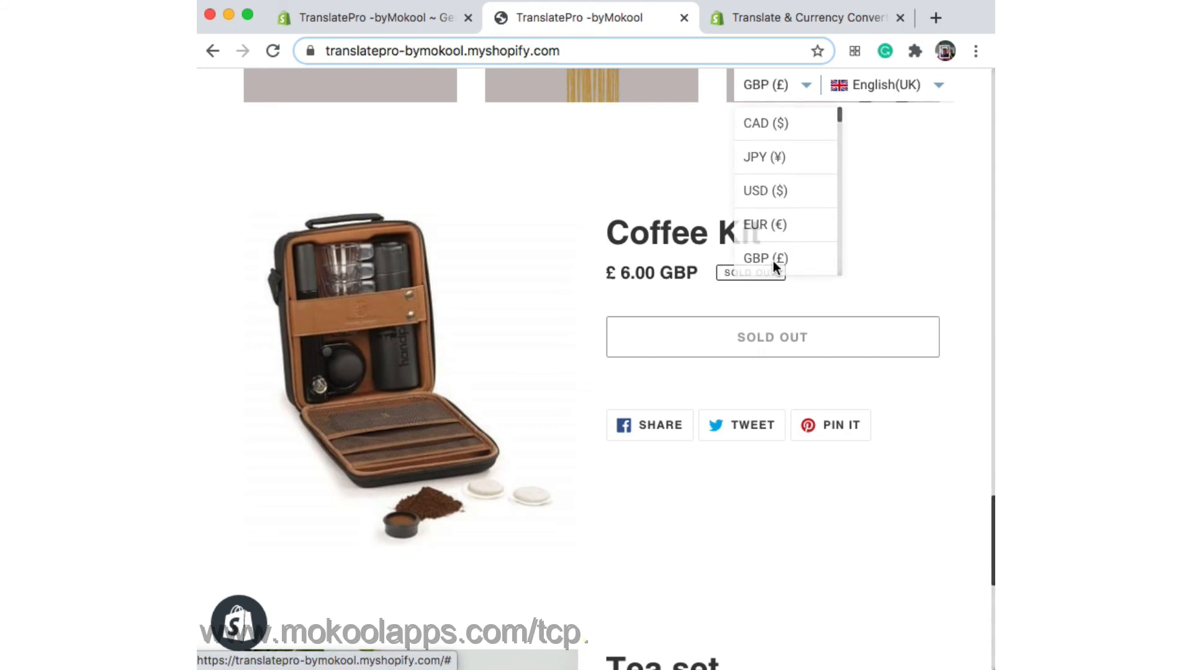
Step: Turn on country flags next to the price and the vanity price ending in .99 in the app's Currency Price settings
click(767, 86)
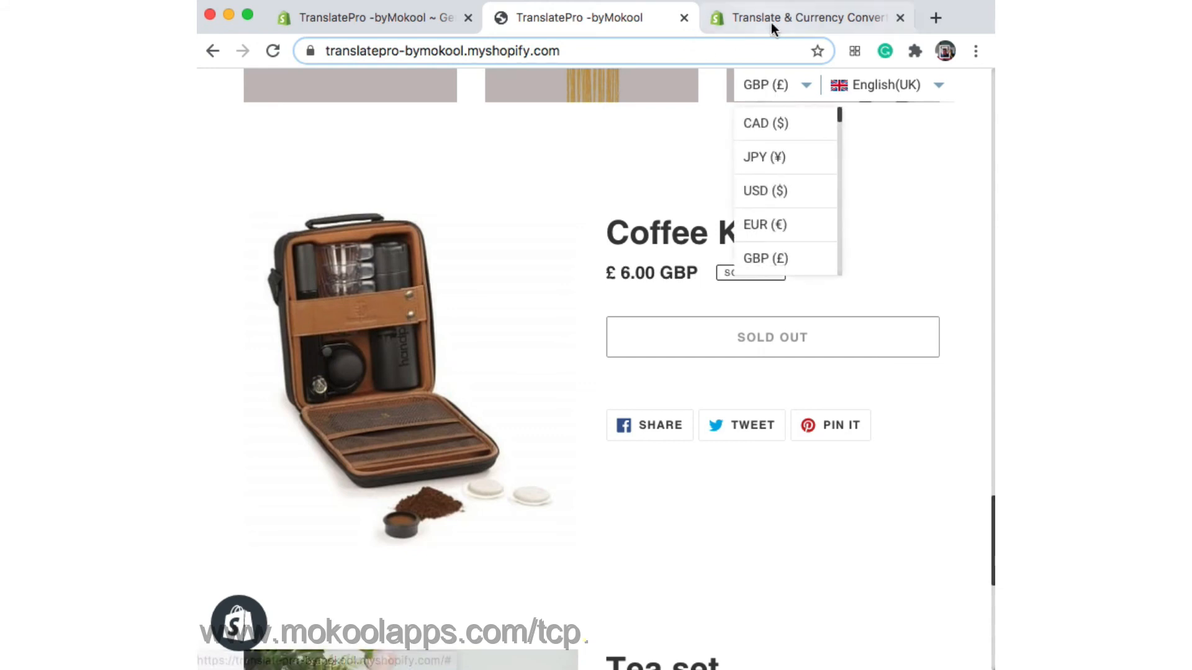
click(395, 22)
scroll(575, 514, down, 6)
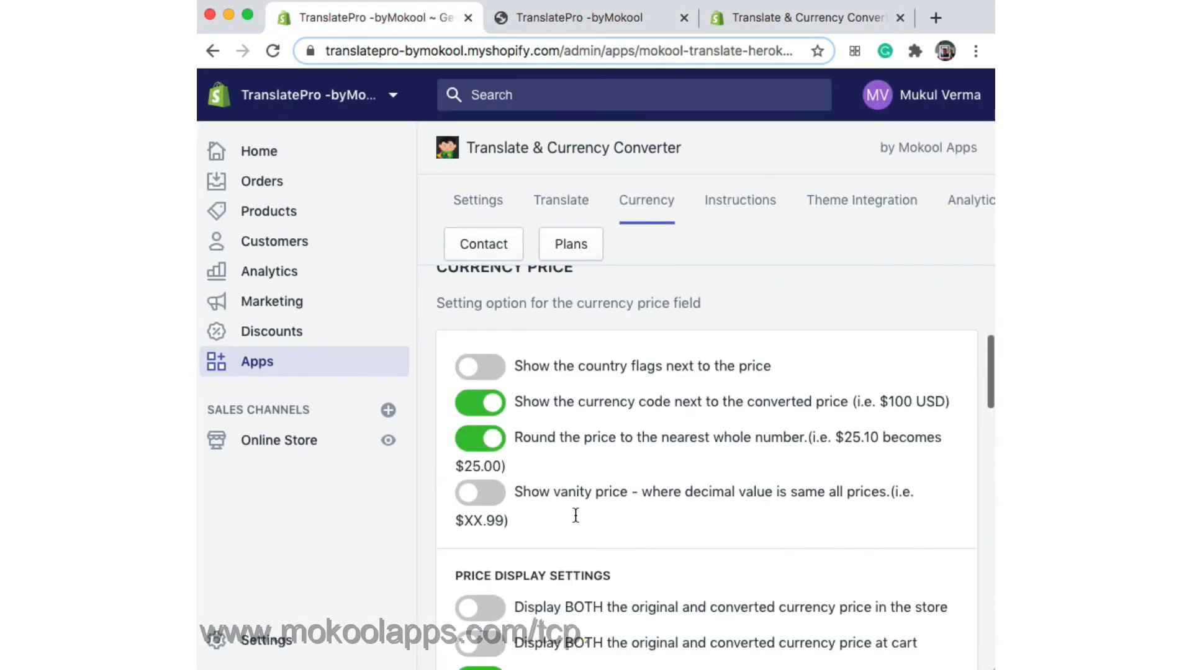
scroll(576, 514, up, 3)
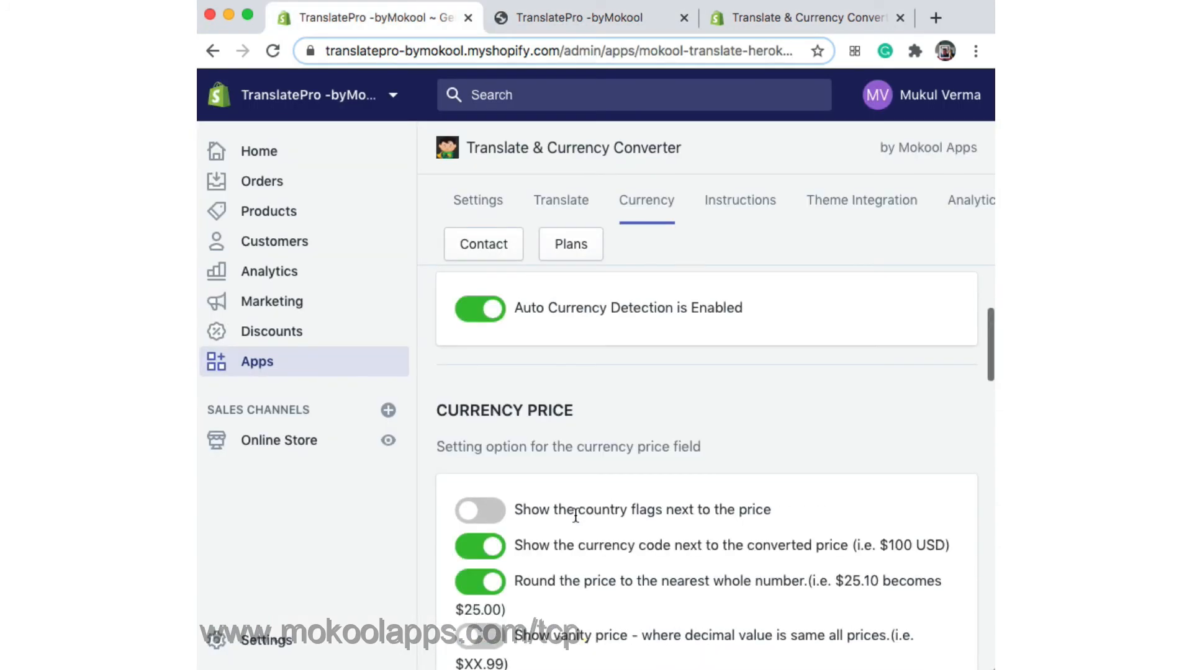
click(482, 512)
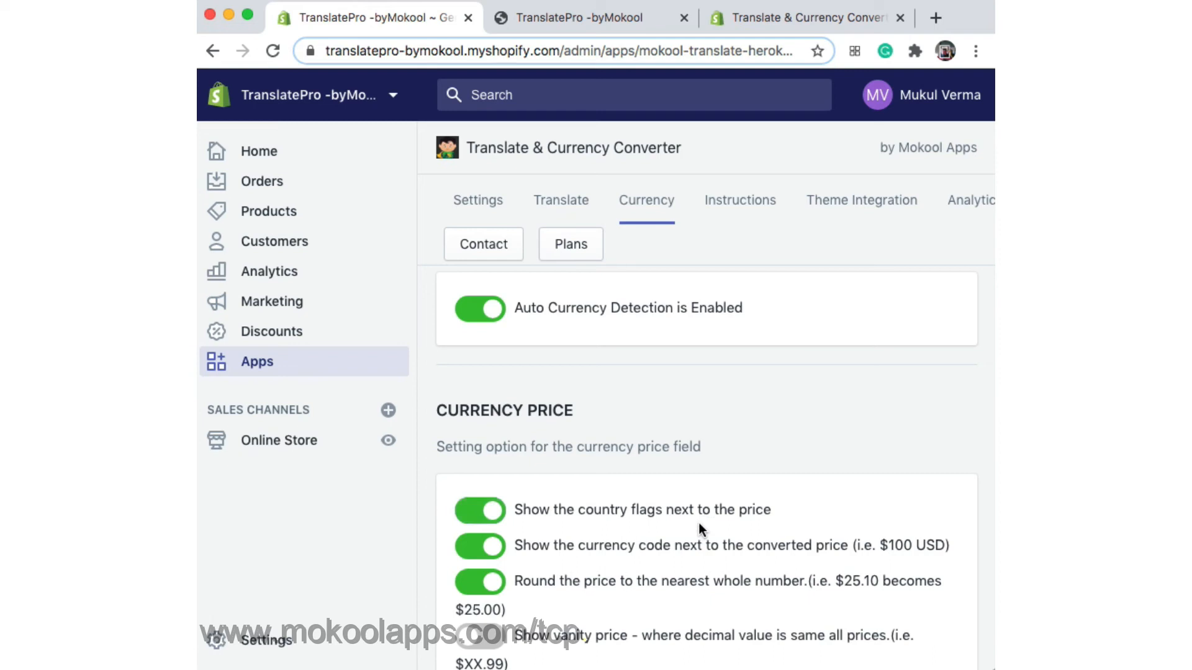
scroll(698, 529, down, 4)
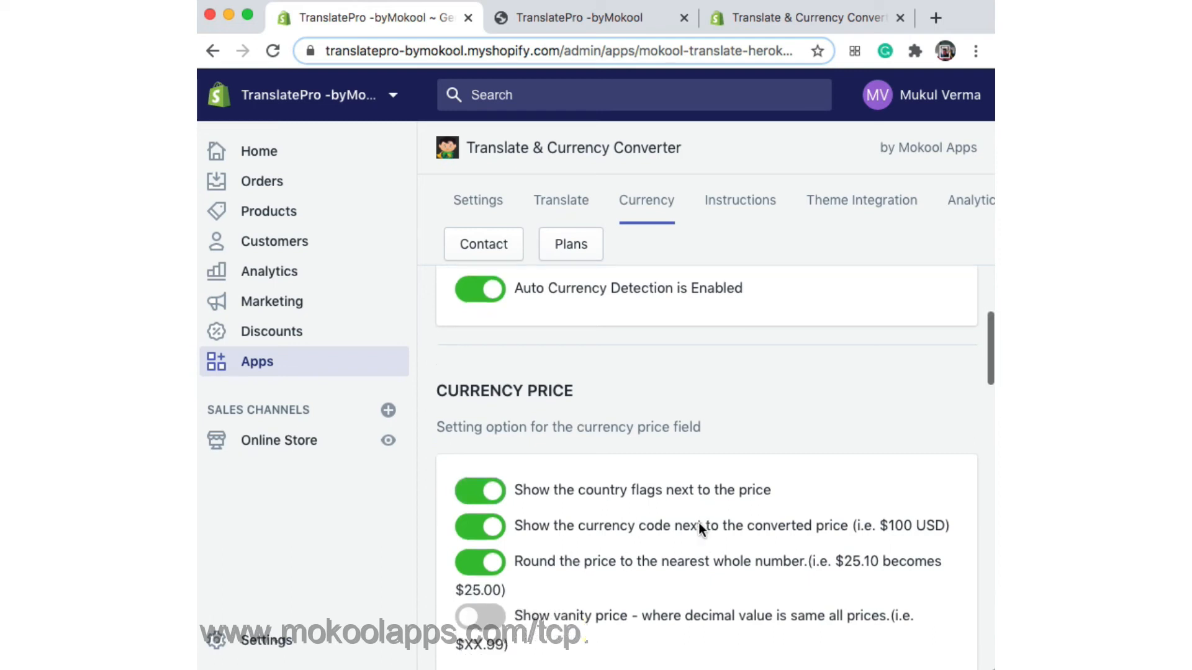
scroll(700, 529, up, 1)
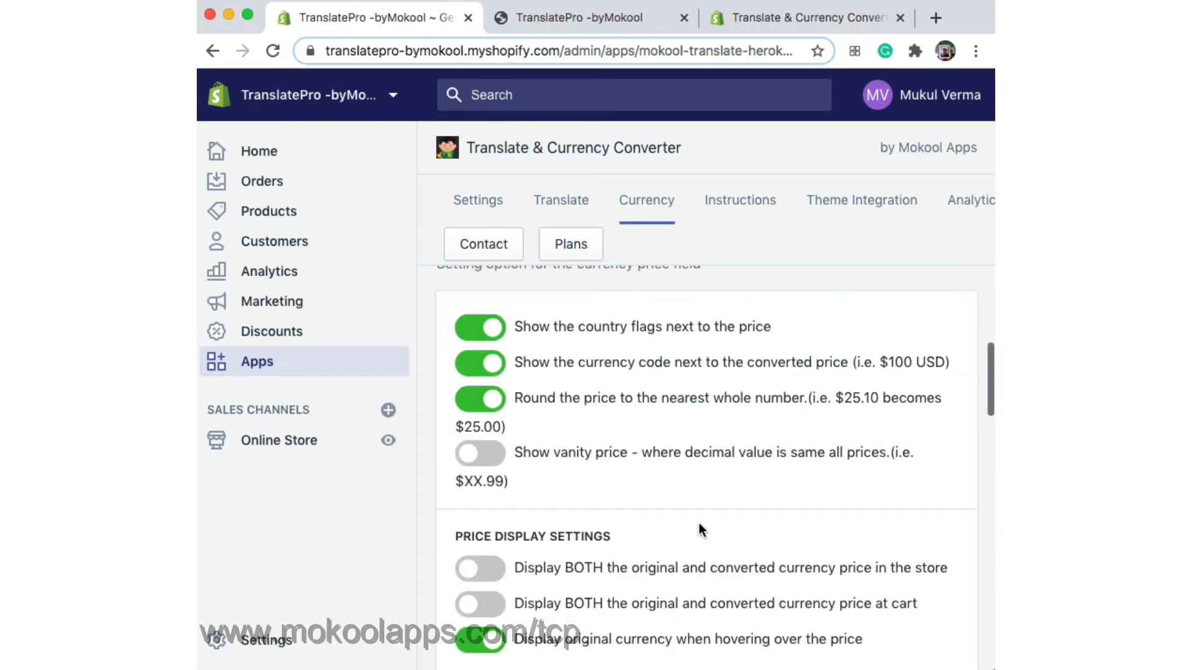
click(504, 454)
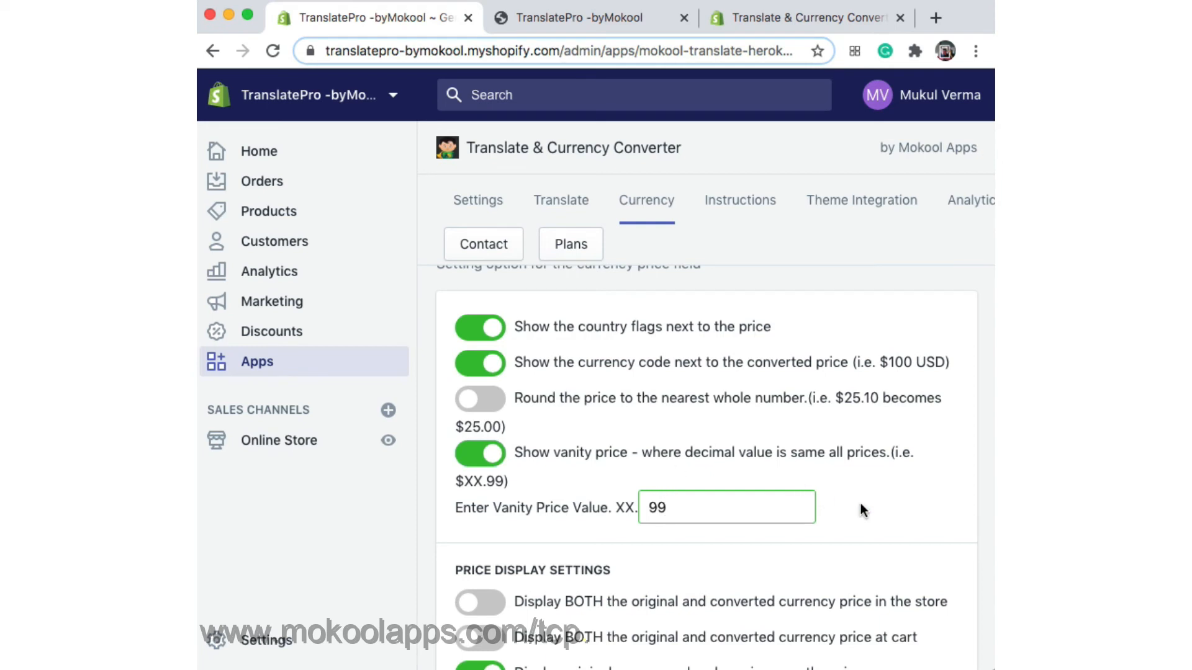
Step: Save the country flag and vanity price changes and reload the storefront to check the Coffee Kit price
scroll(860, 504, down, 15)
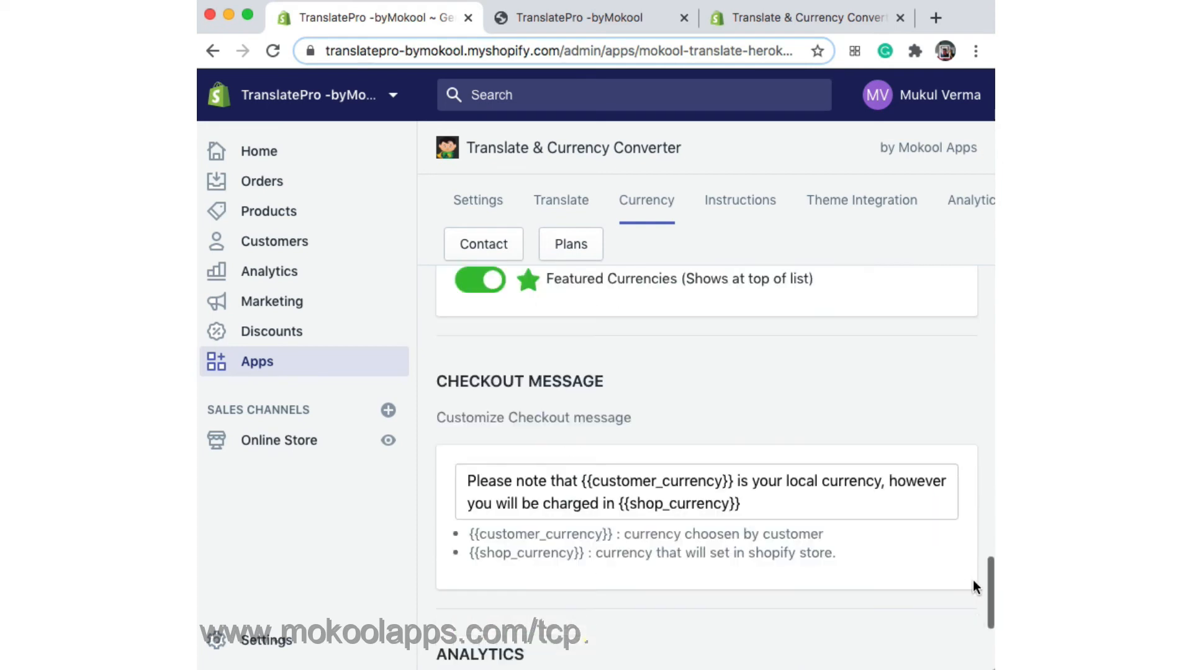
scroll(963, 639, down, 3)
click(947, 636)
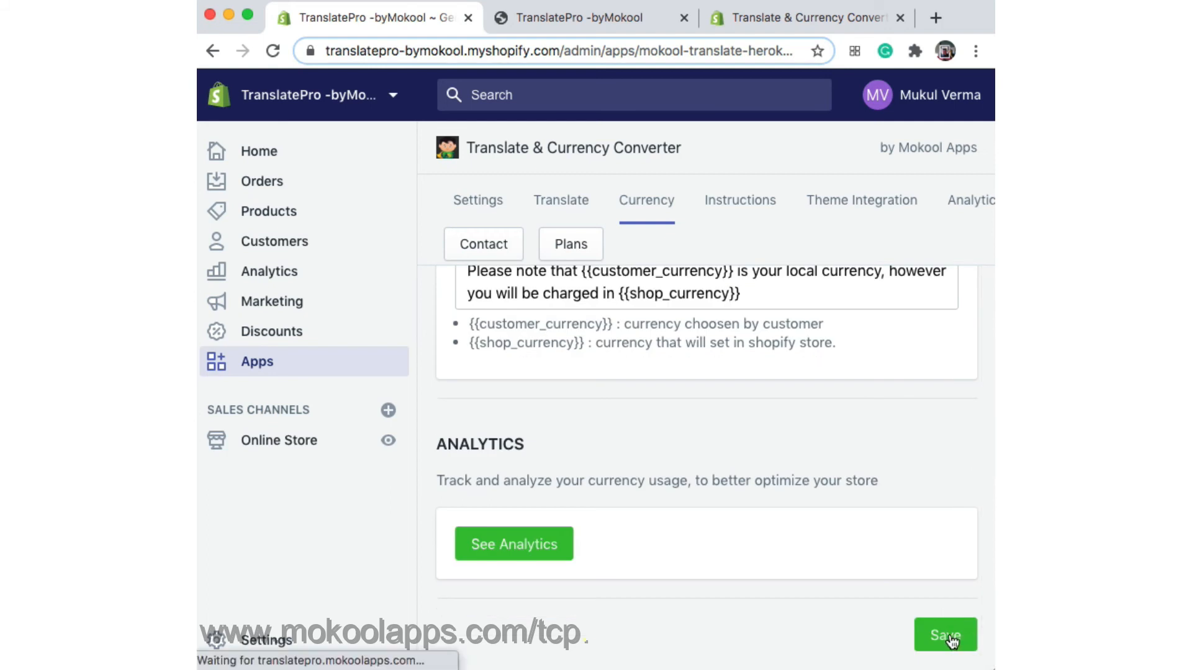
click(580, 15)
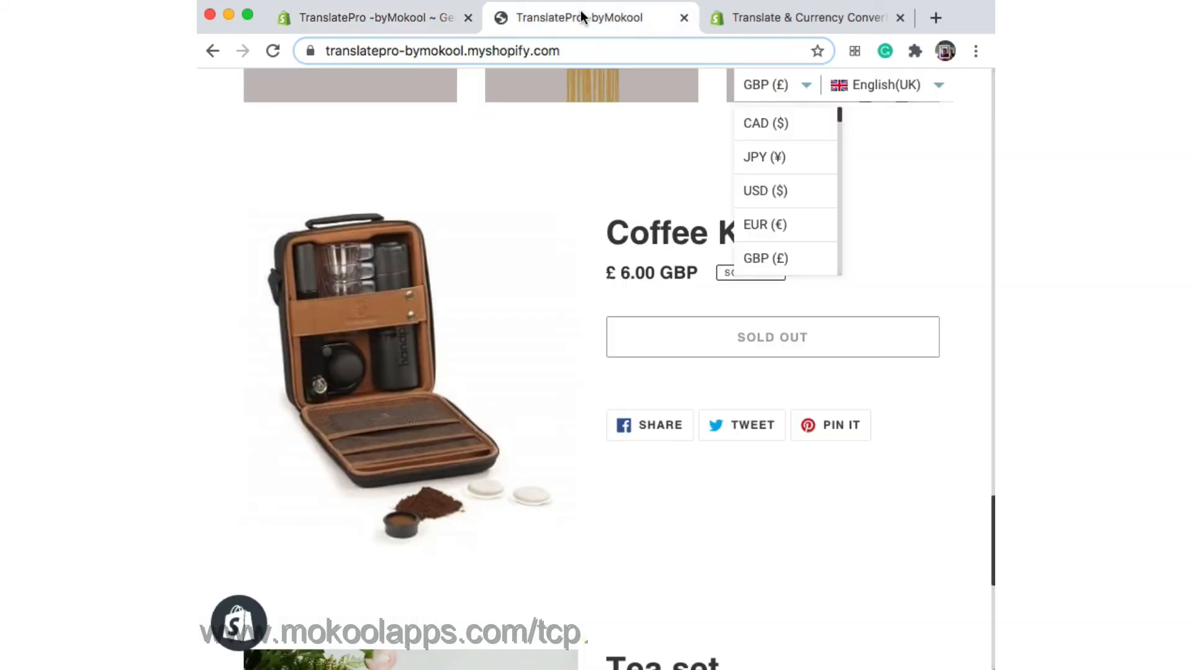
click(273, 51)
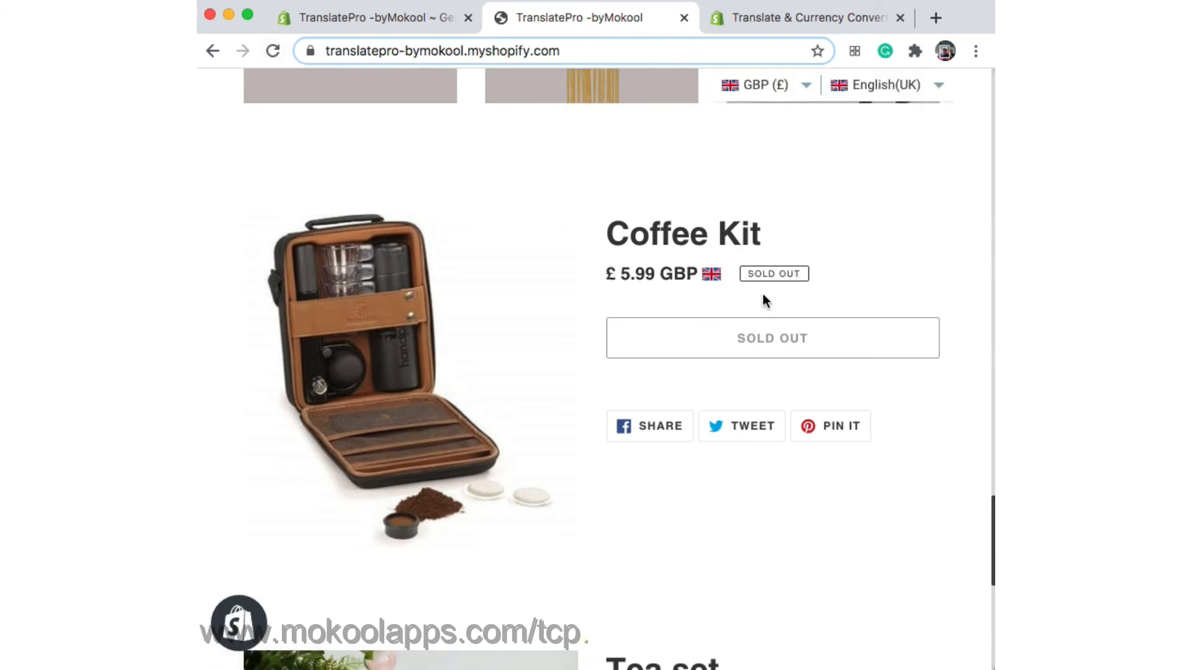
Step: Switch the storefront through USD, EUR and GBP to check the Coffee Kit vanity price, including its original-currency tooltip in USD
click(765, 91)
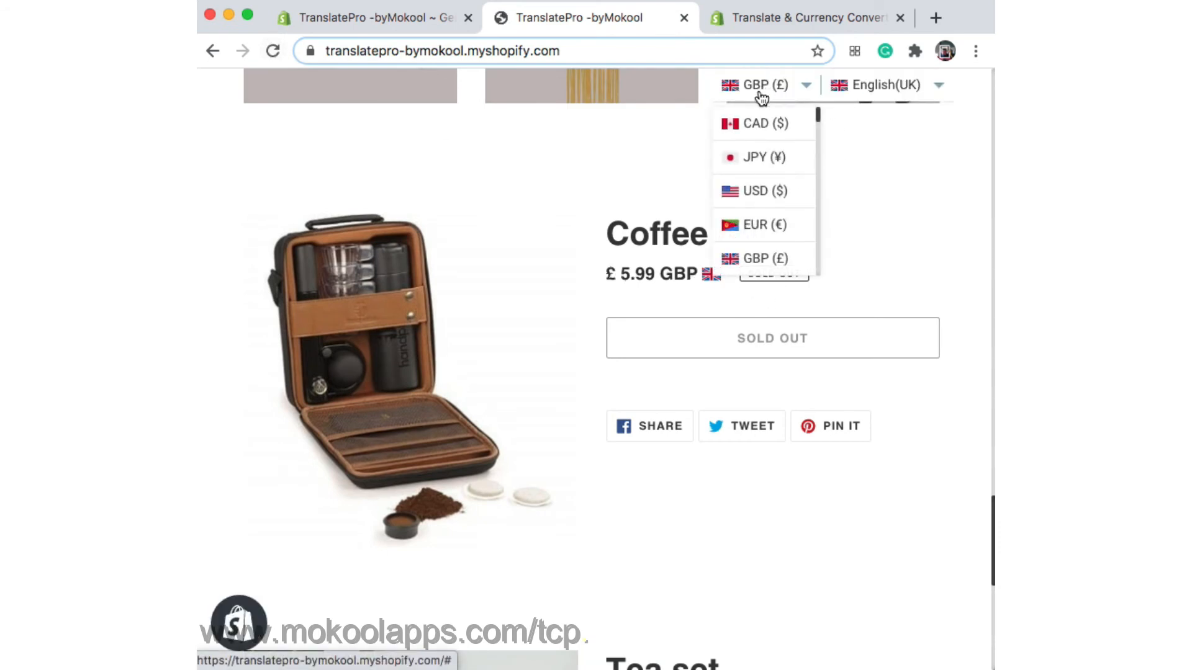
click(751, 194)
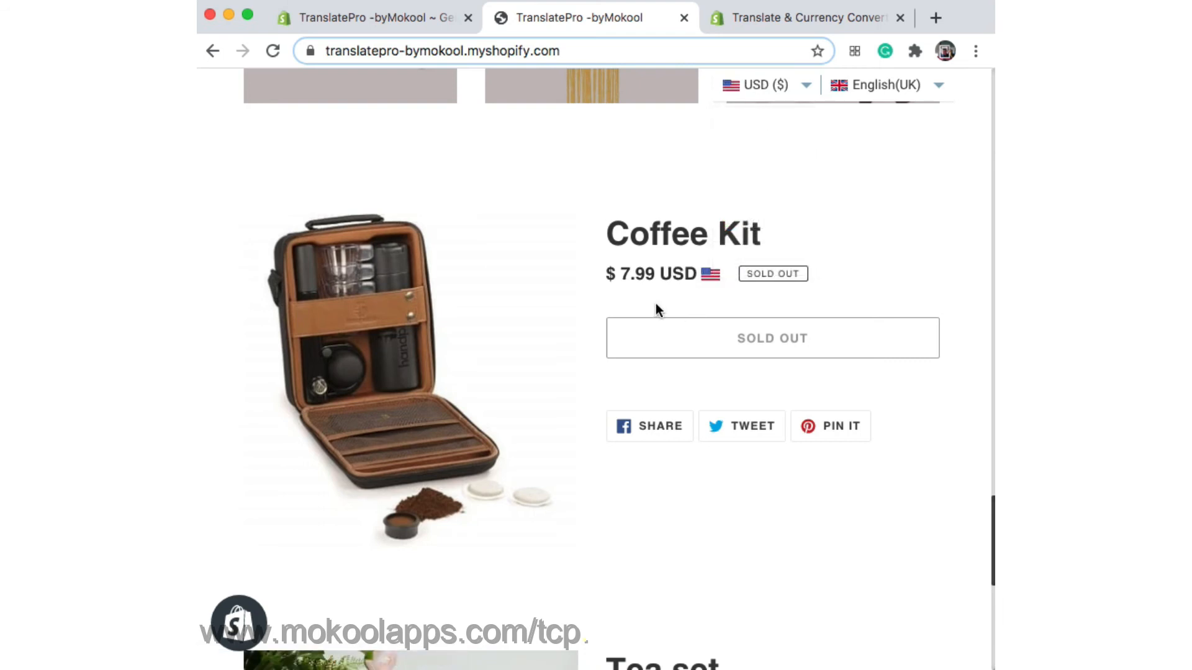
mouse_move(628, 280)
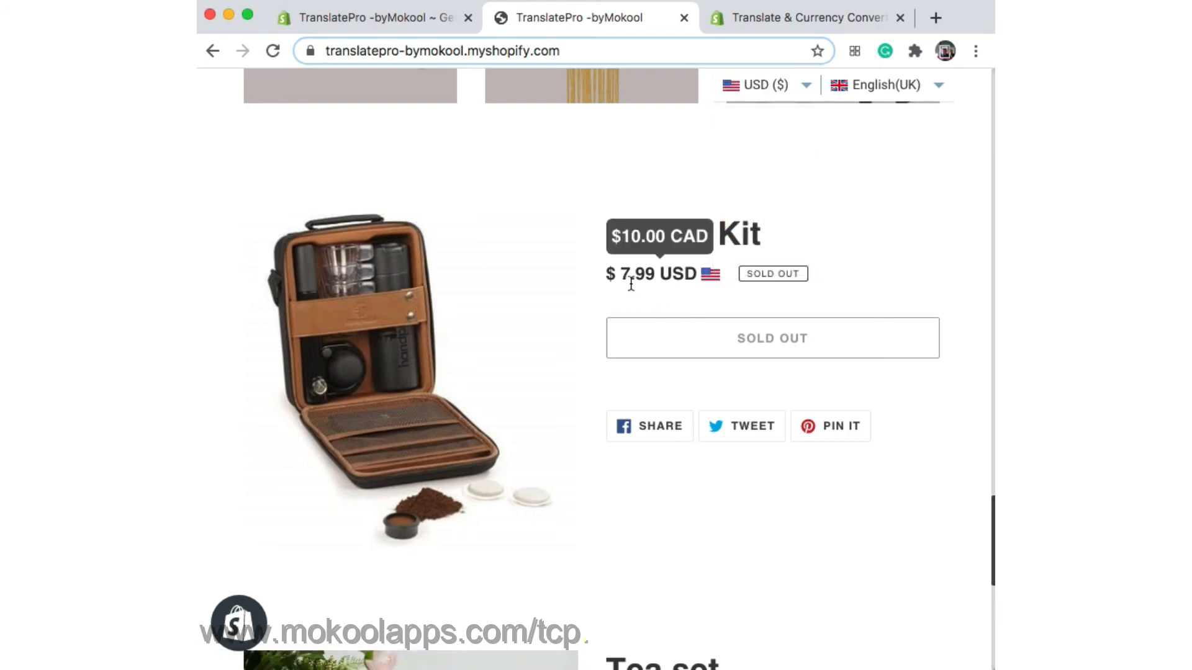
click(748, 105)
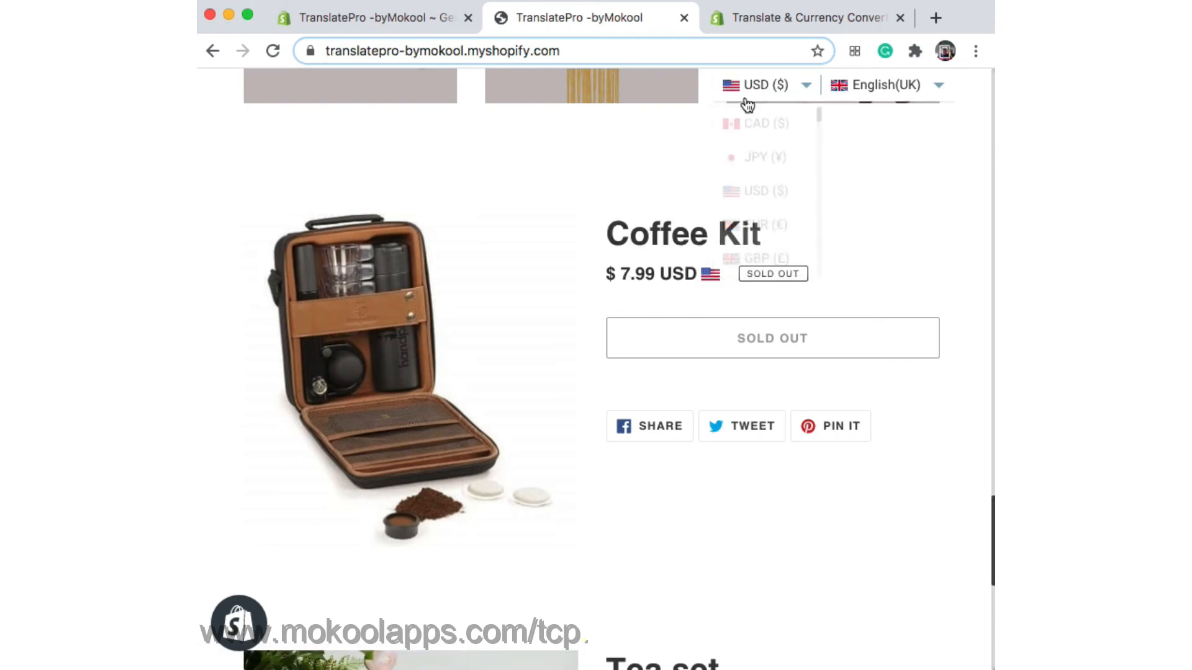
click(759, 226)
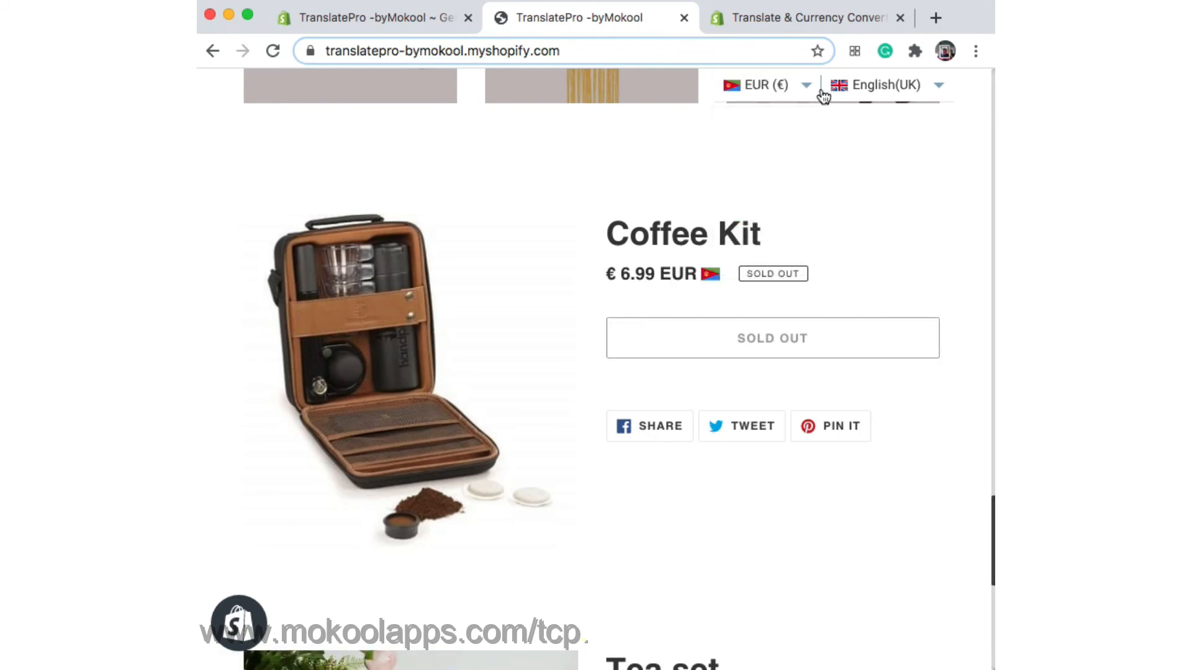
click(765, 96)
click(742, 262)
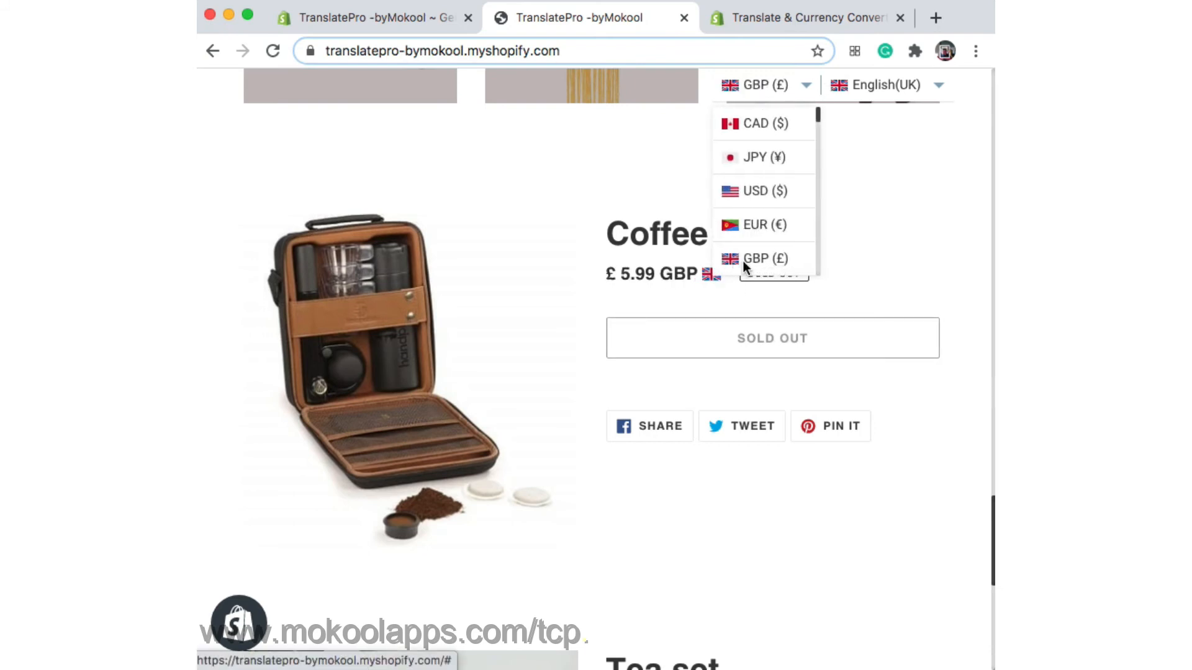
Step: Switch the storefront's currency to JPY, CAD and EUR to check the Coffee Kit vanity price and flag
click(767, 96)
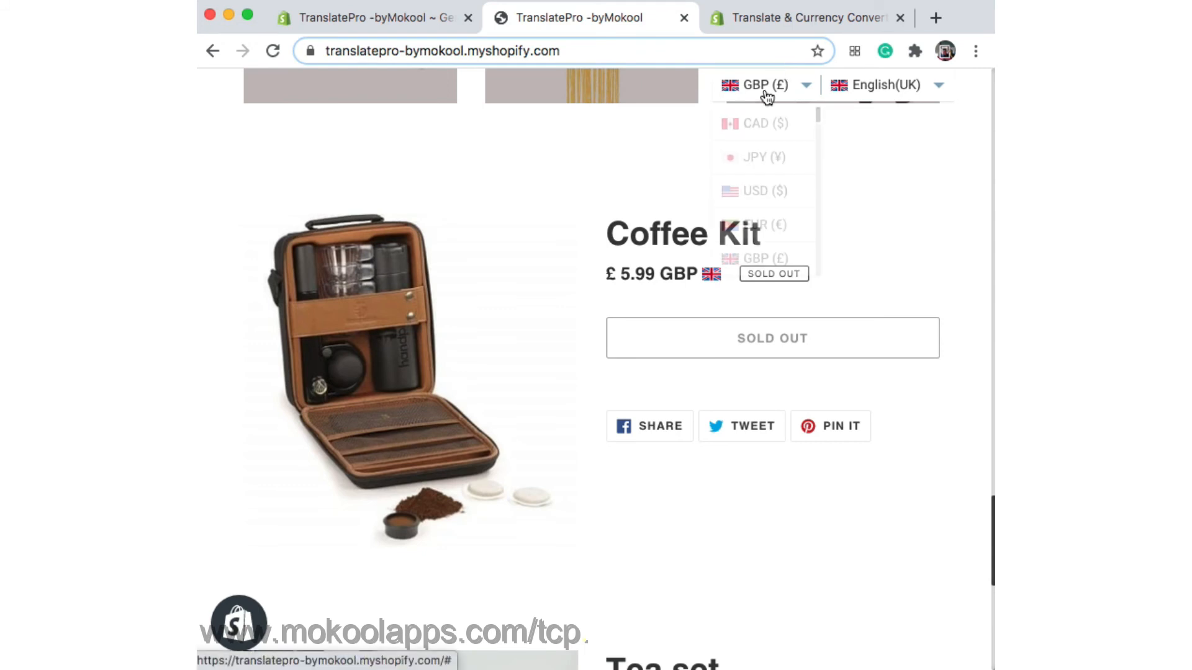
click(750, 160)
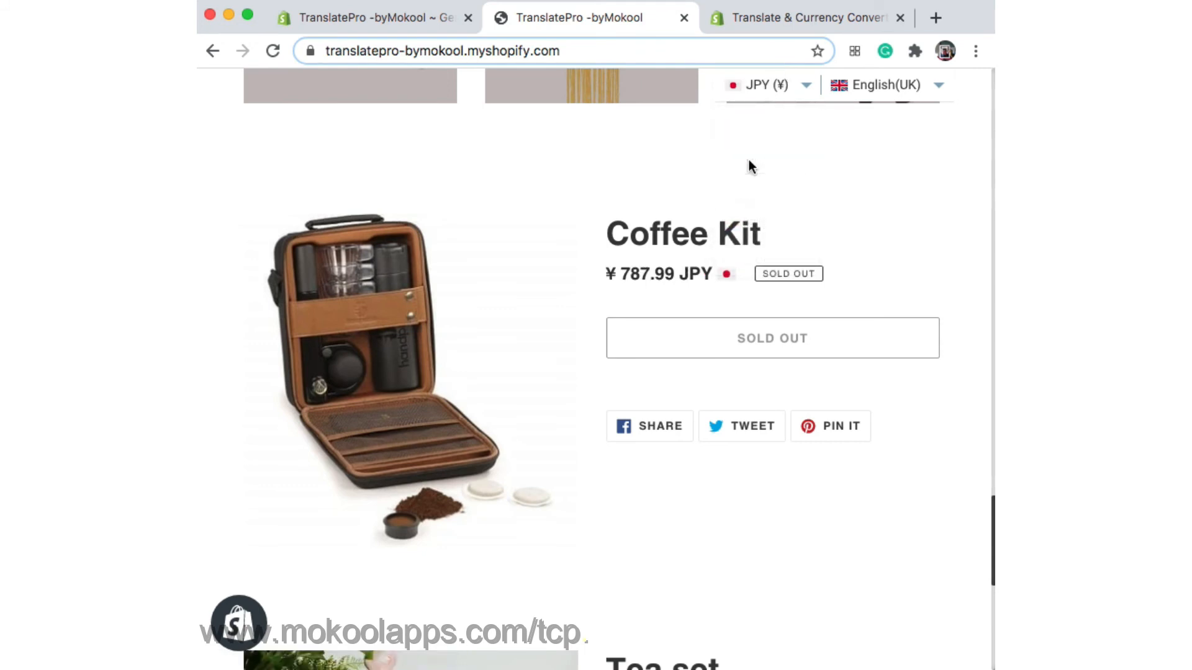
click(742, 94)
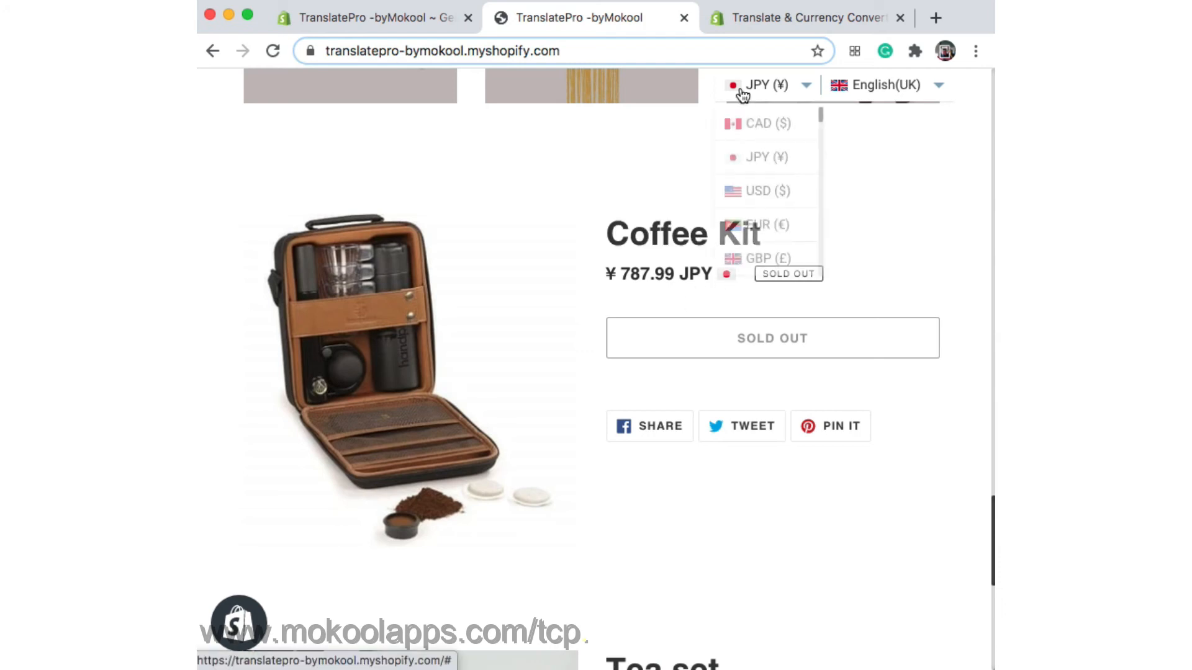
click(741, 120)
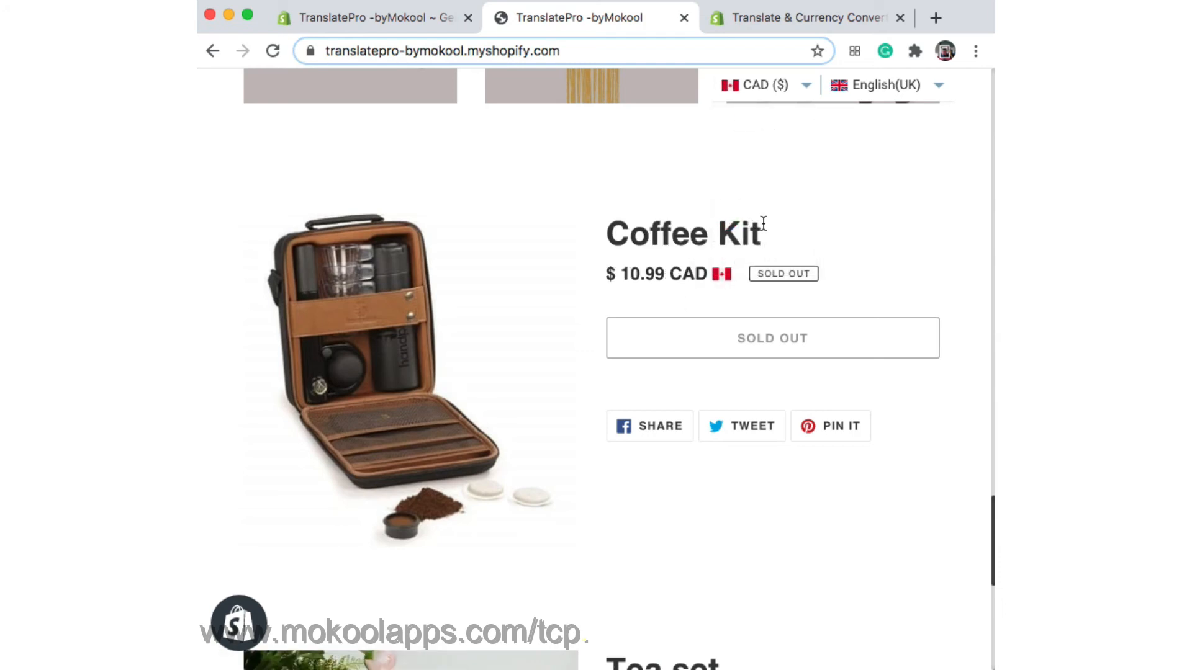
click(754, 93)
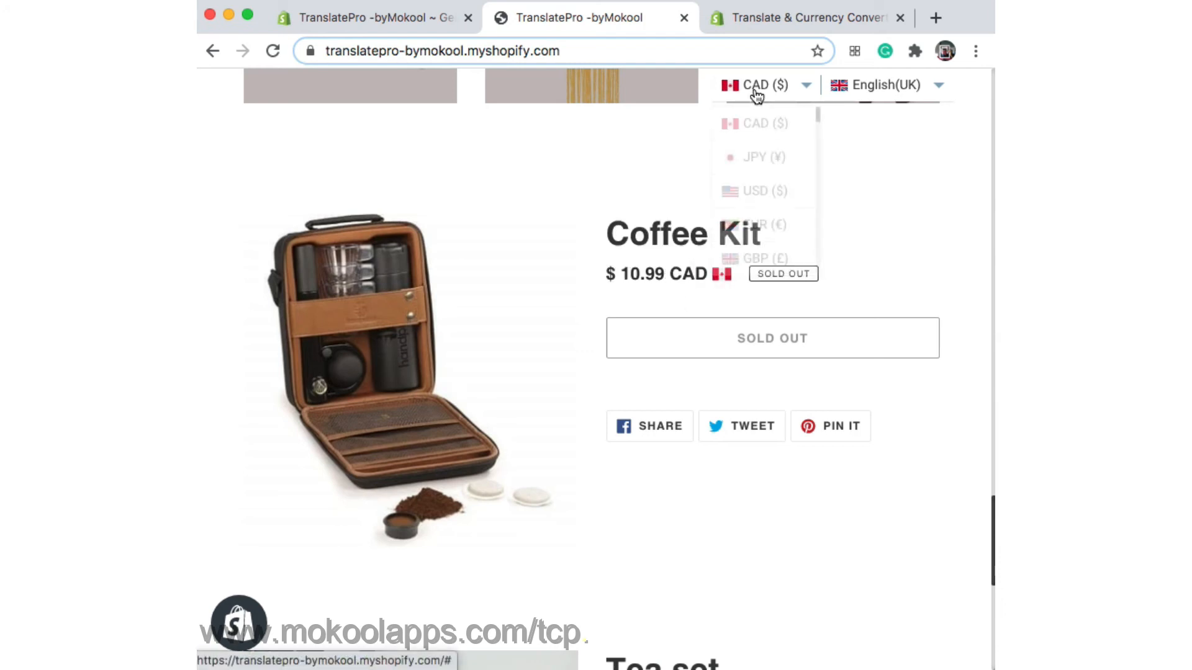
click(770, 229)
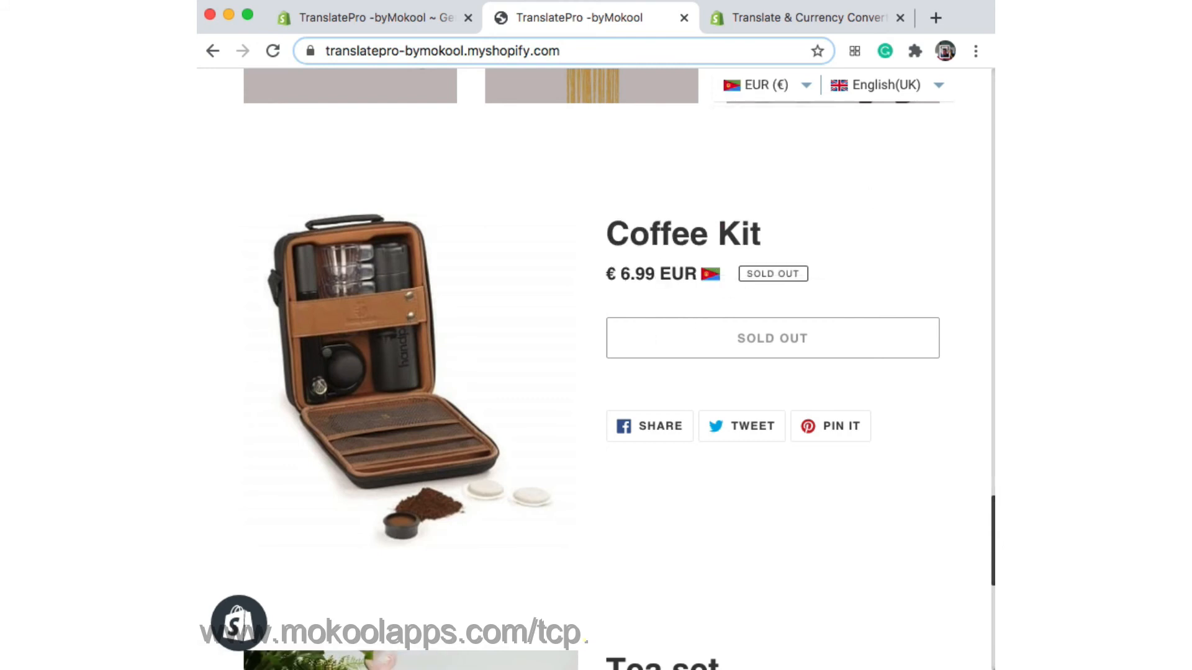
Step: Turn off the vanity price and enable displaying both the original and converted currency price in the store
click(373, 18)
scroll(523, 478, down, 5)
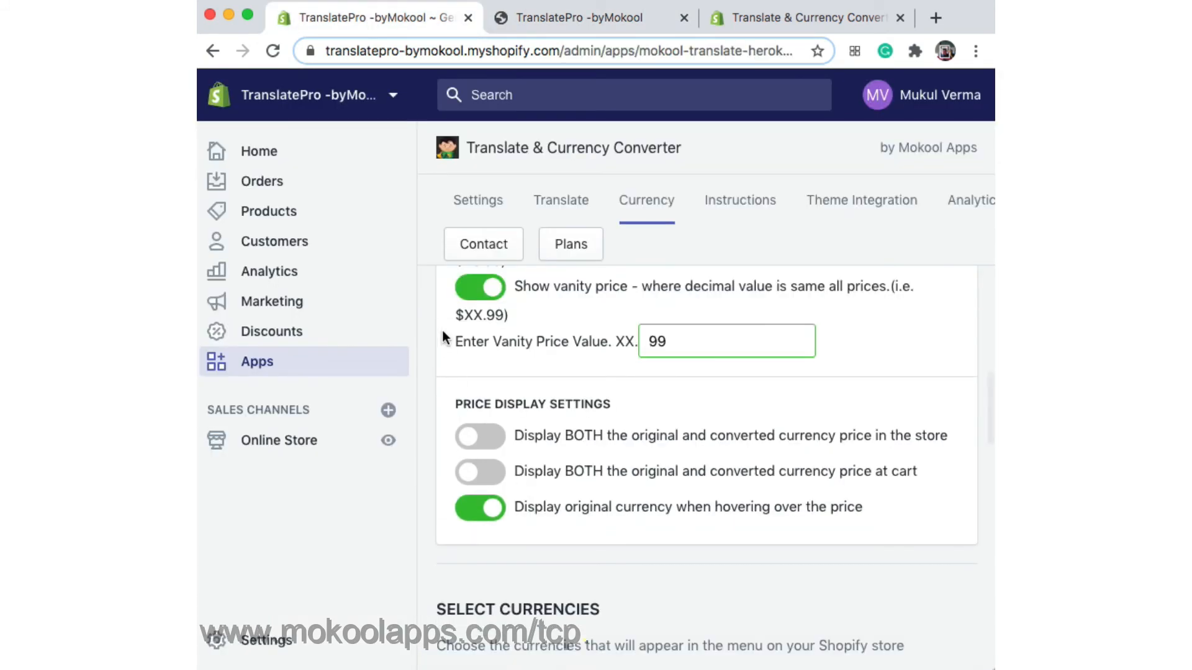
click(477, 291)
scroll(623, 458, up, 3)
scroll(624, 458, down, 5)
scroll(623, 458, up, 2)
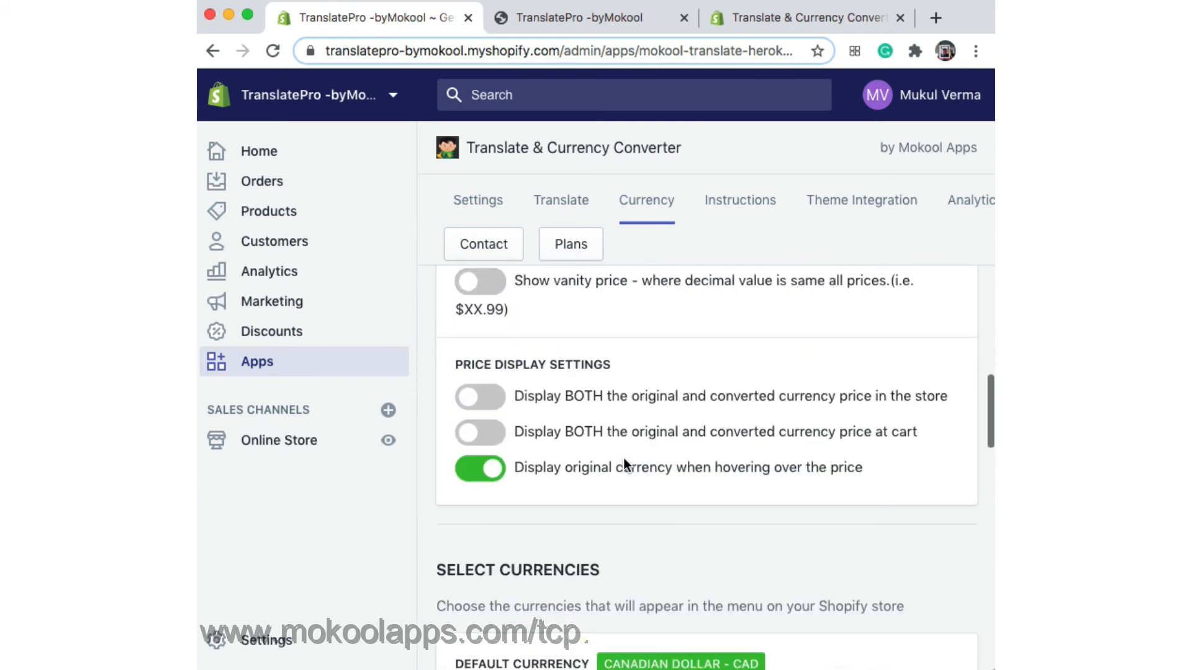
click(494, 405)
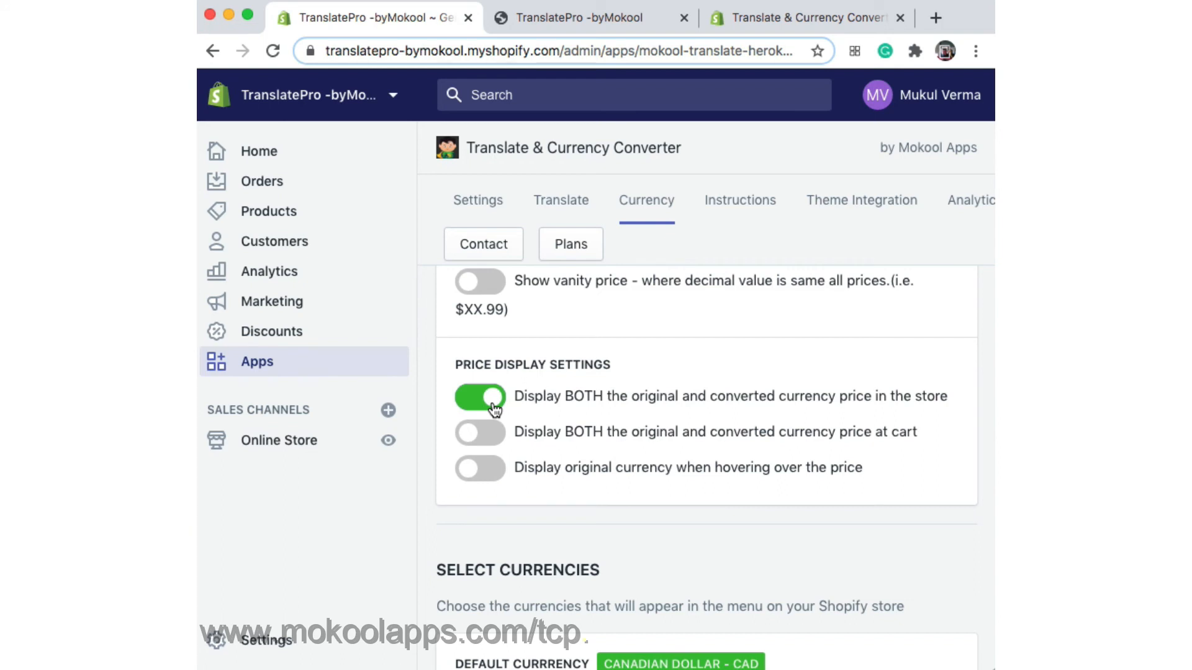
Step: Review the currency list and checkout message, and save the changed price display settings
scroll(888, 546, down, 10)
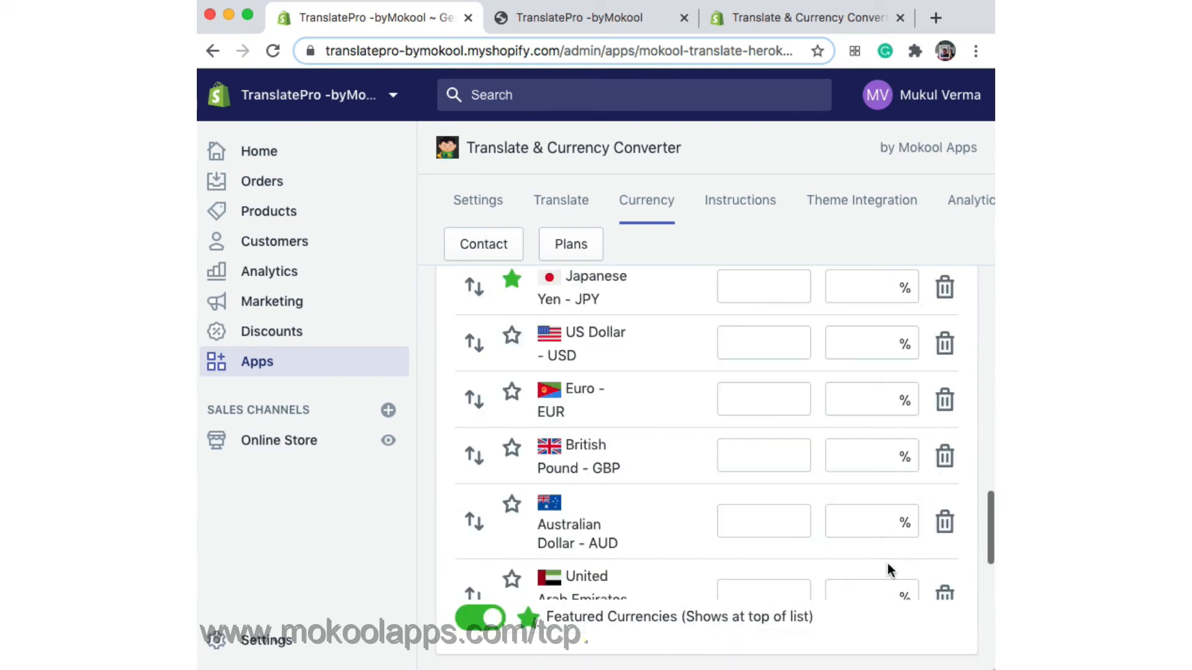
scroll(437, 609, down, 5)
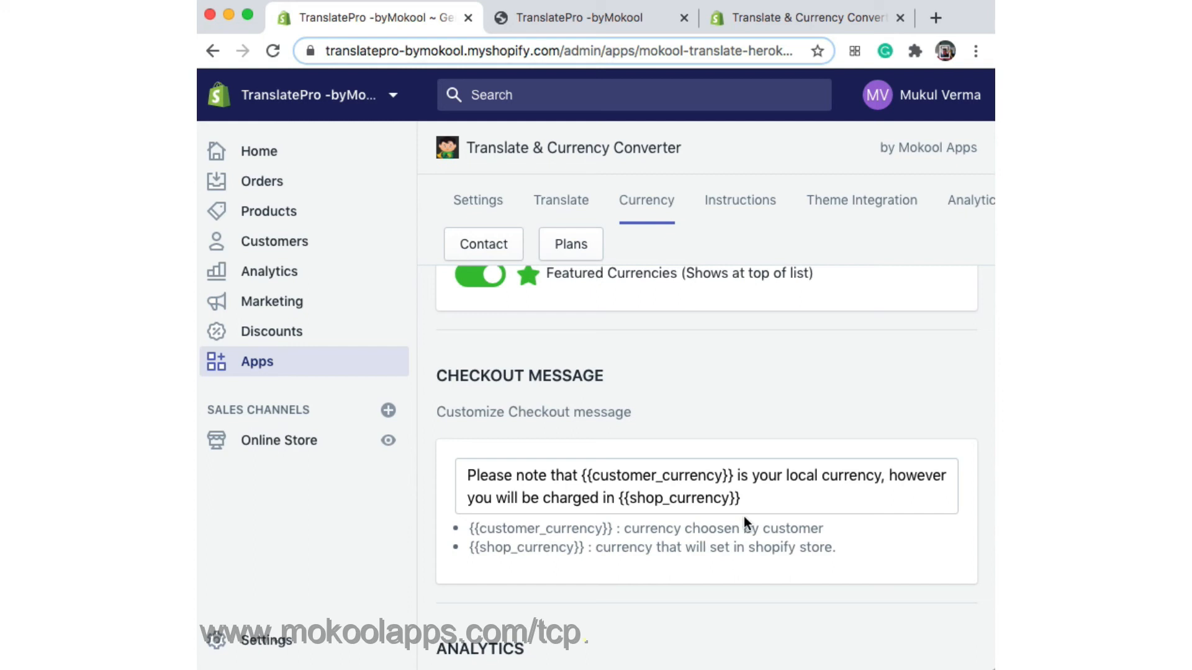
scroll(743, 516, up, 15)
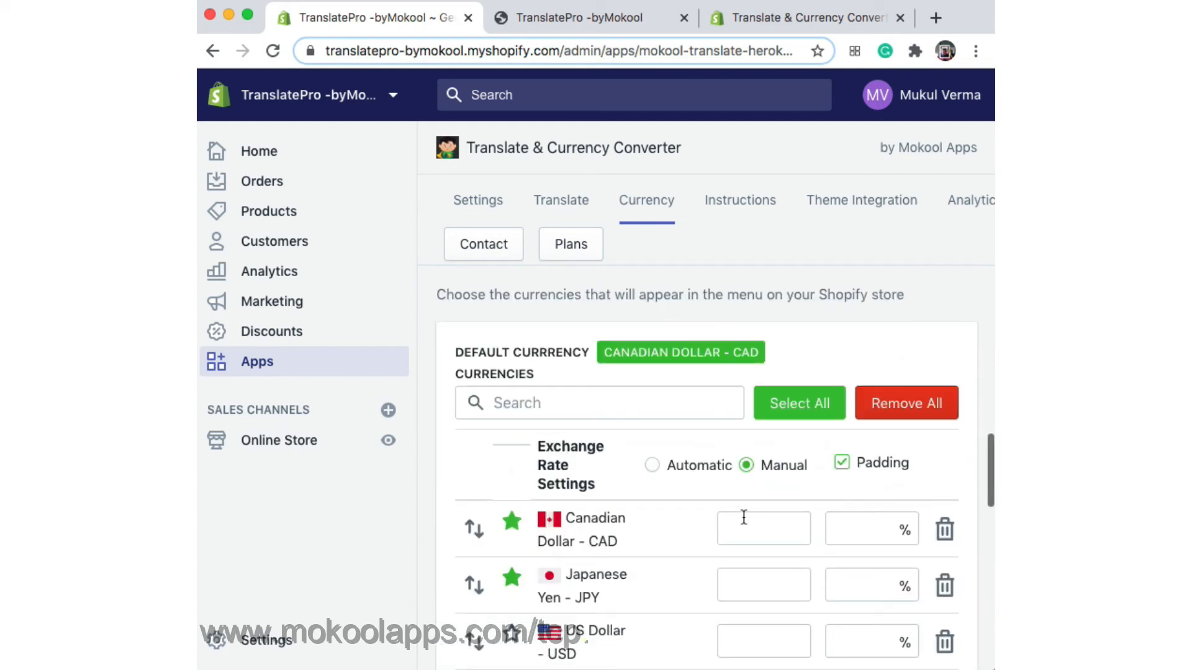
scroll(743, 517, up, 3)
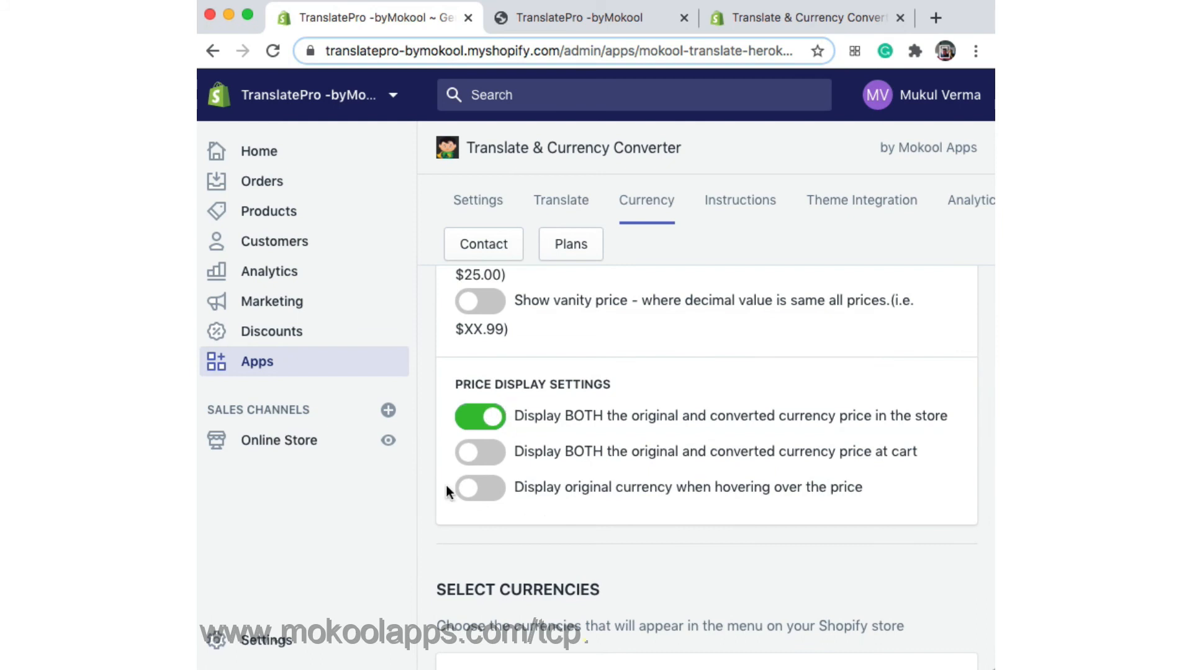
scroll(446, 485, down, 20)
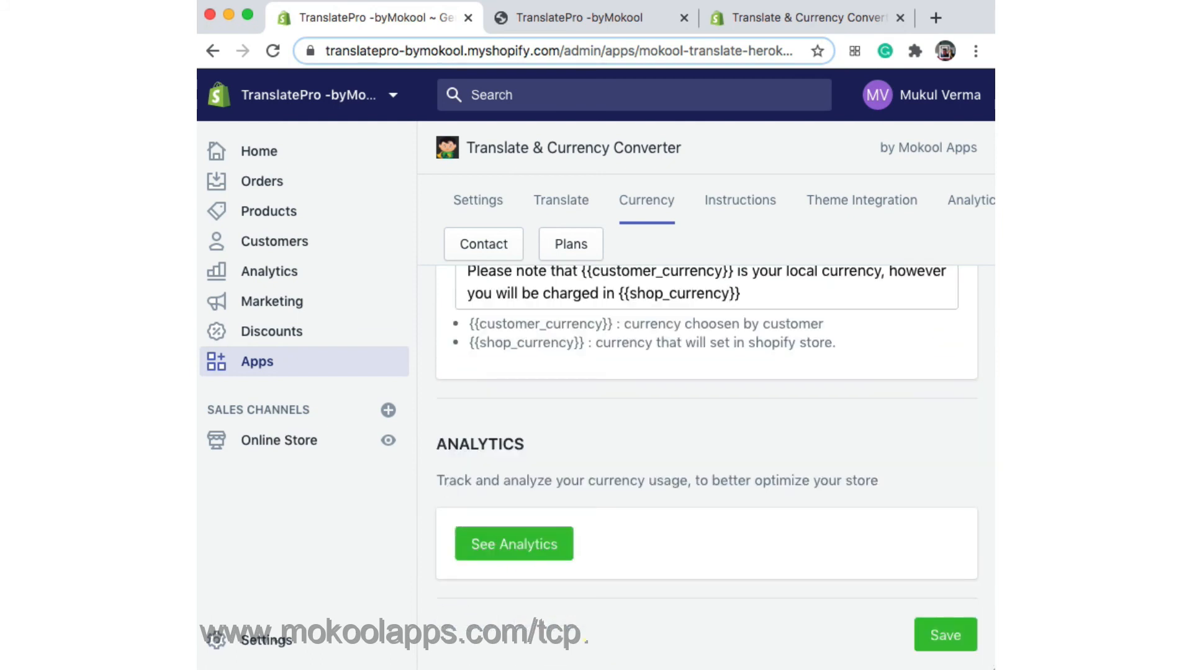
click(937, 645)
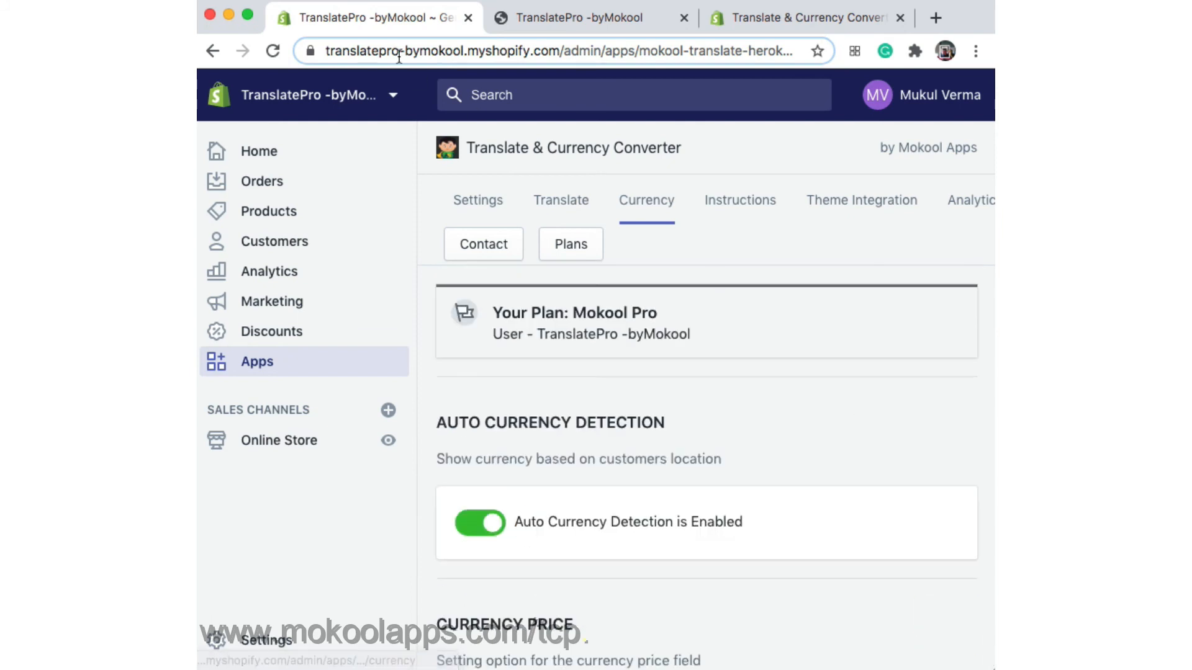
Step: Reload the storefront and switch its currency to JPY to check the Coffee Kit's original and converted prices
click(544, 26)
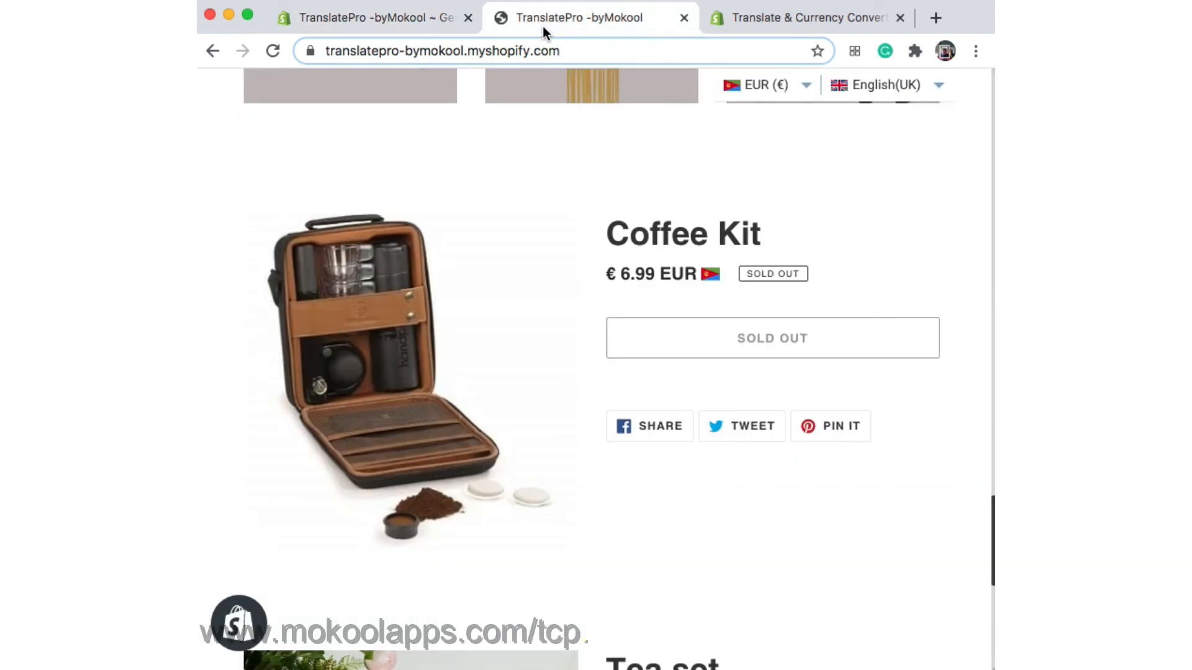
click(272, 51)
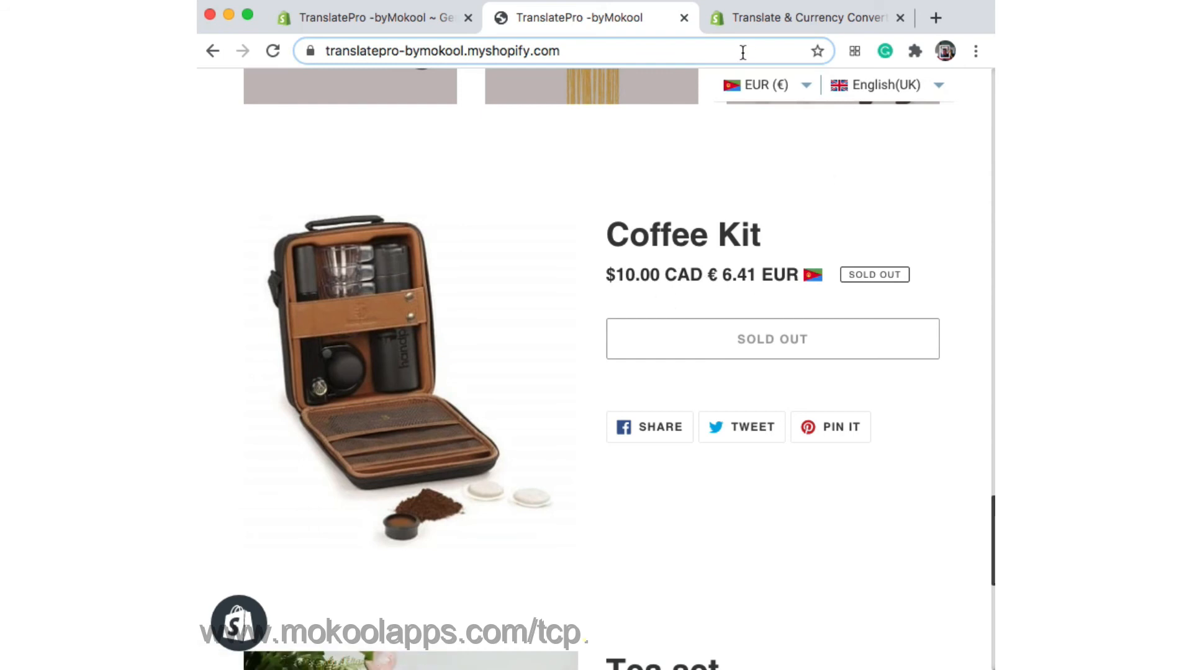
click(730, 88)
click(753, 157)
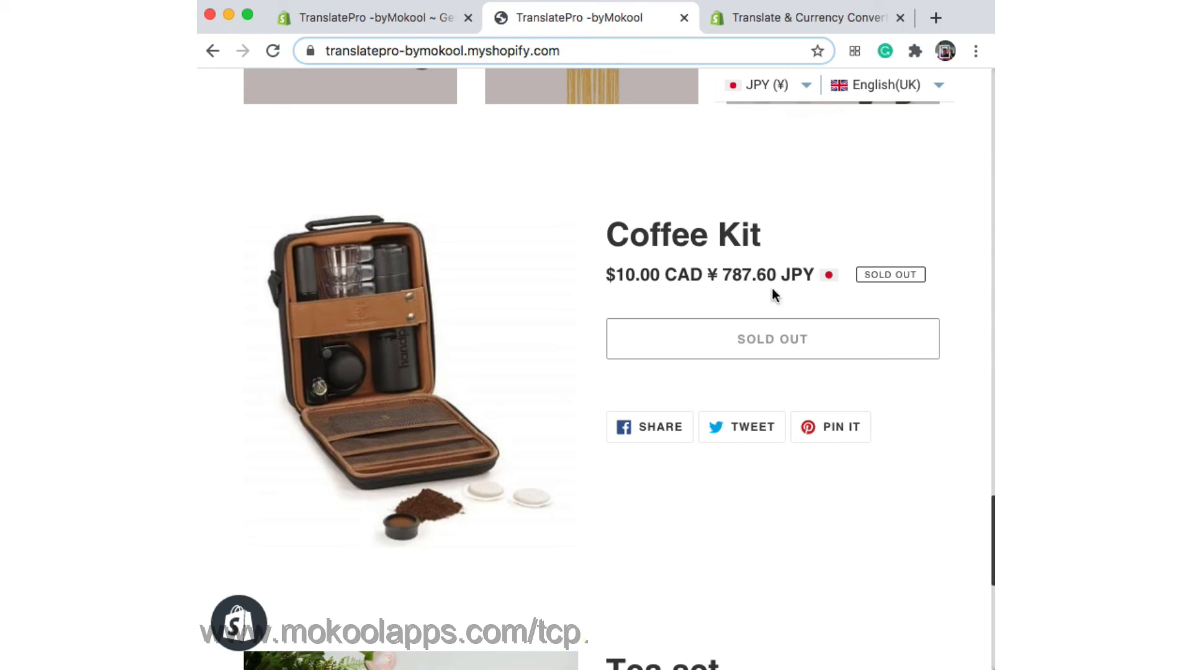
Step: Switch the storefront's currency to EUR to check the Coffee Kit's original and converted prices
click(758, 87)
click(758, 230)
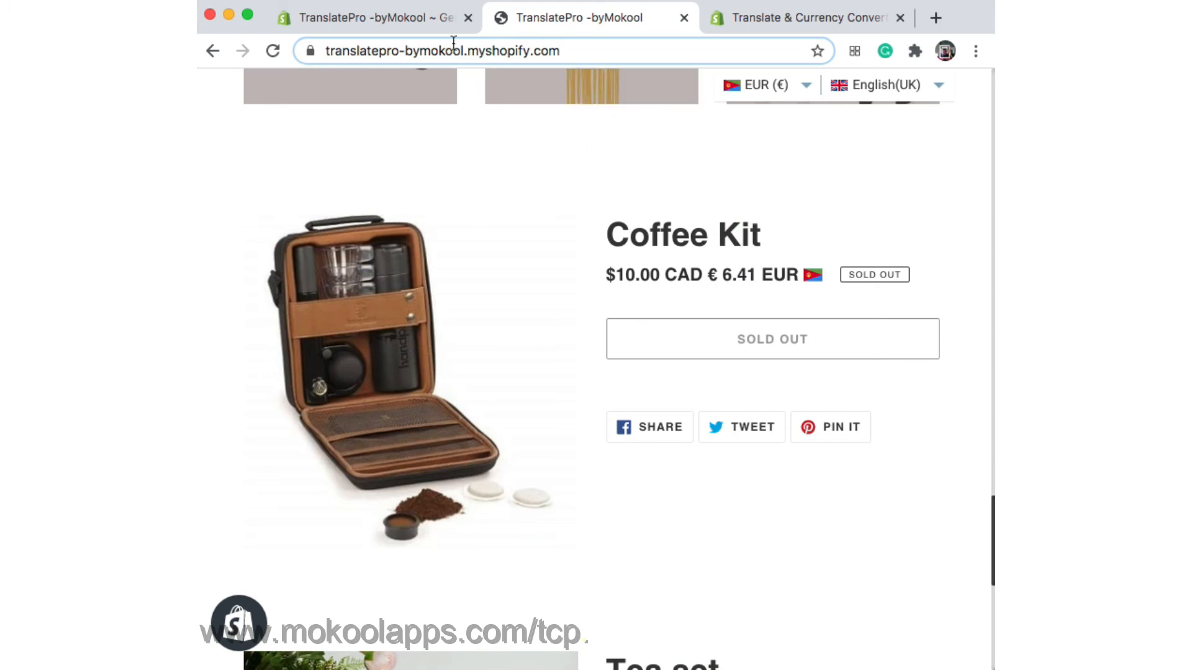
Step: Enable displaying both the original and converted currency price at cart in the app's price display settings
click(357, 17)
scroll(472, 438, down, 5)
scroll(425, 434, down, 3)
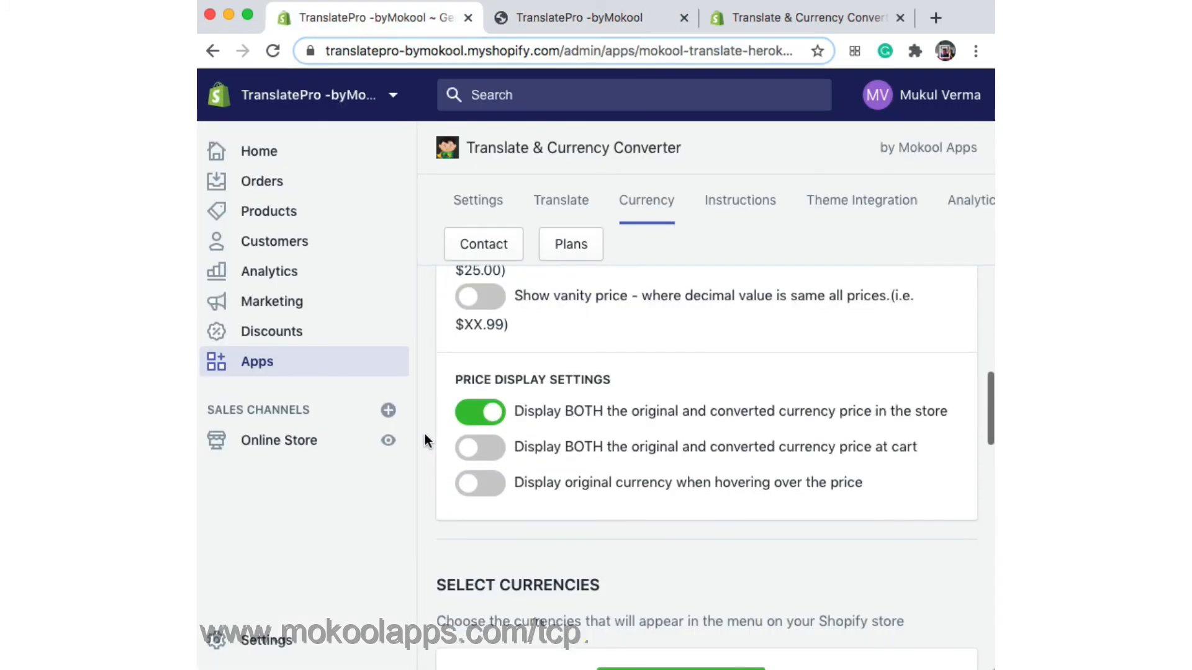
click(484, 458)
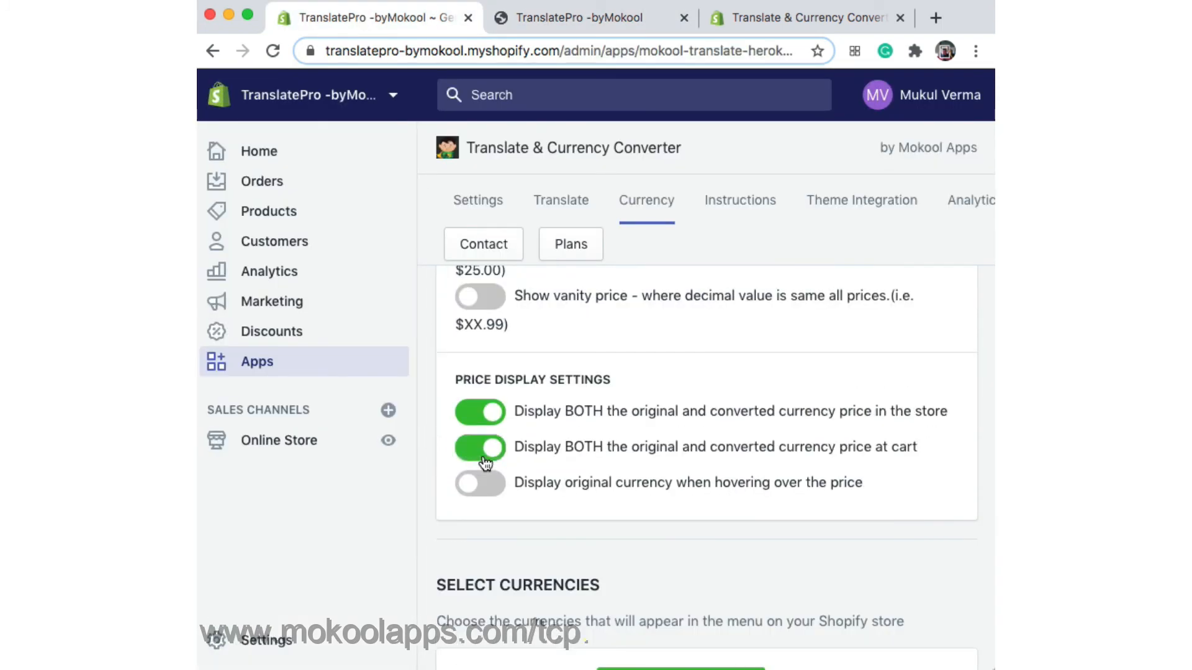
click(567, 19)
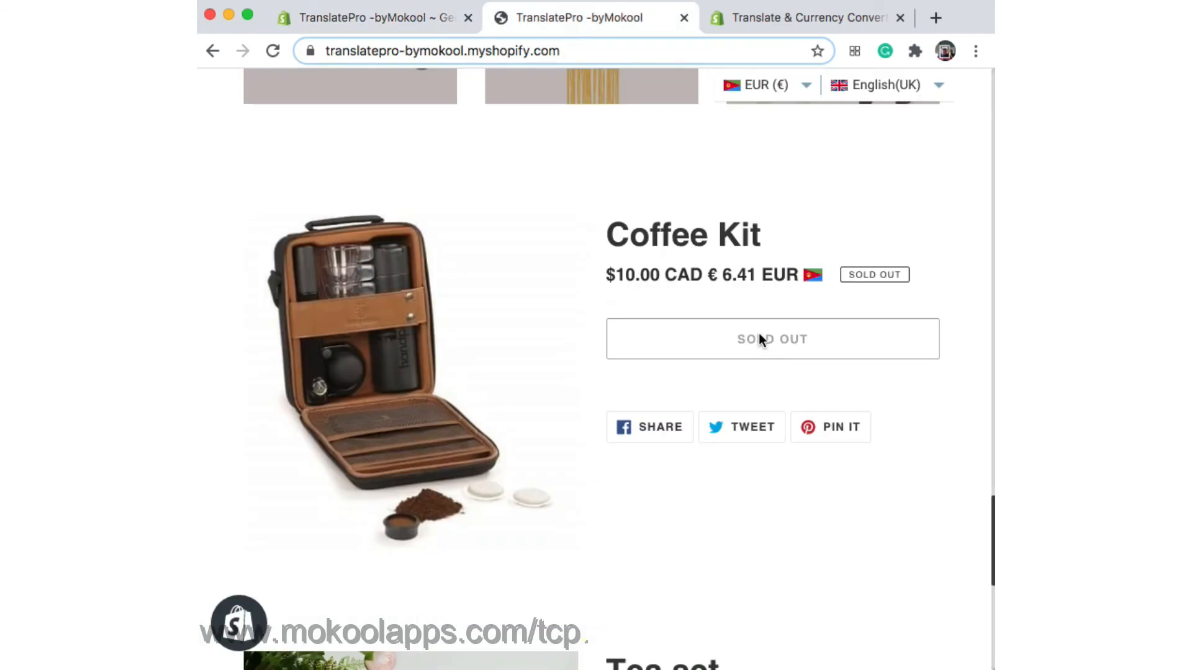
click(398, 23)
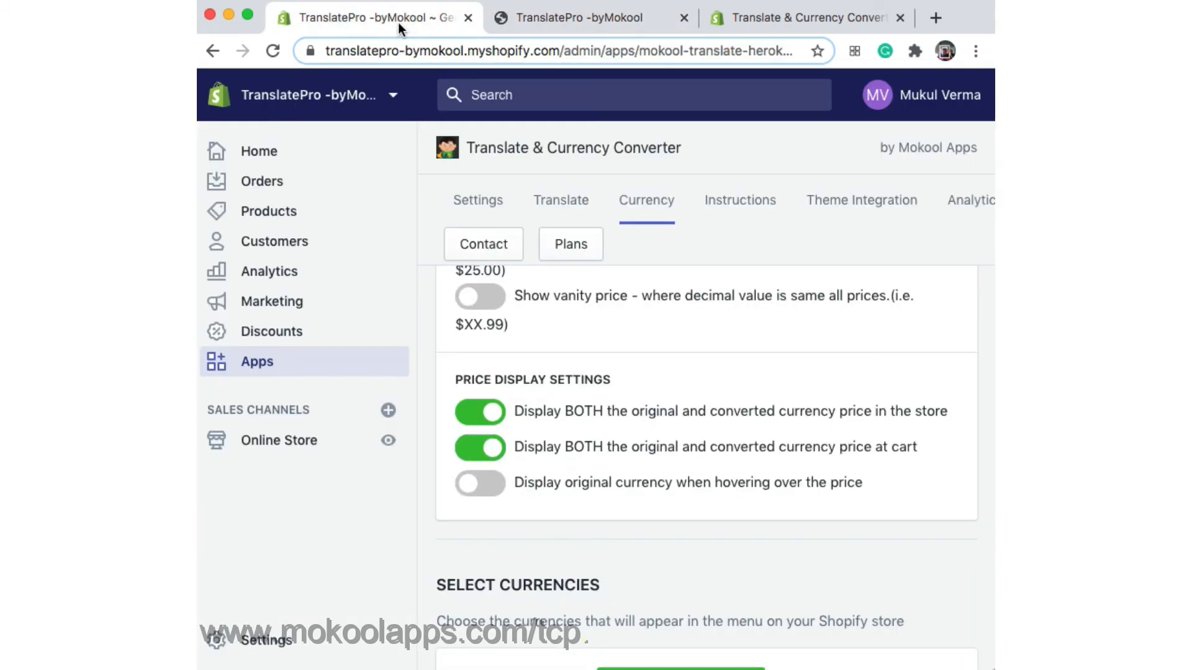
Step: Enable displaying the original currency when hovering over the price and save the currency settings
click(489, 482)
scroll(765, 579, down, 10)
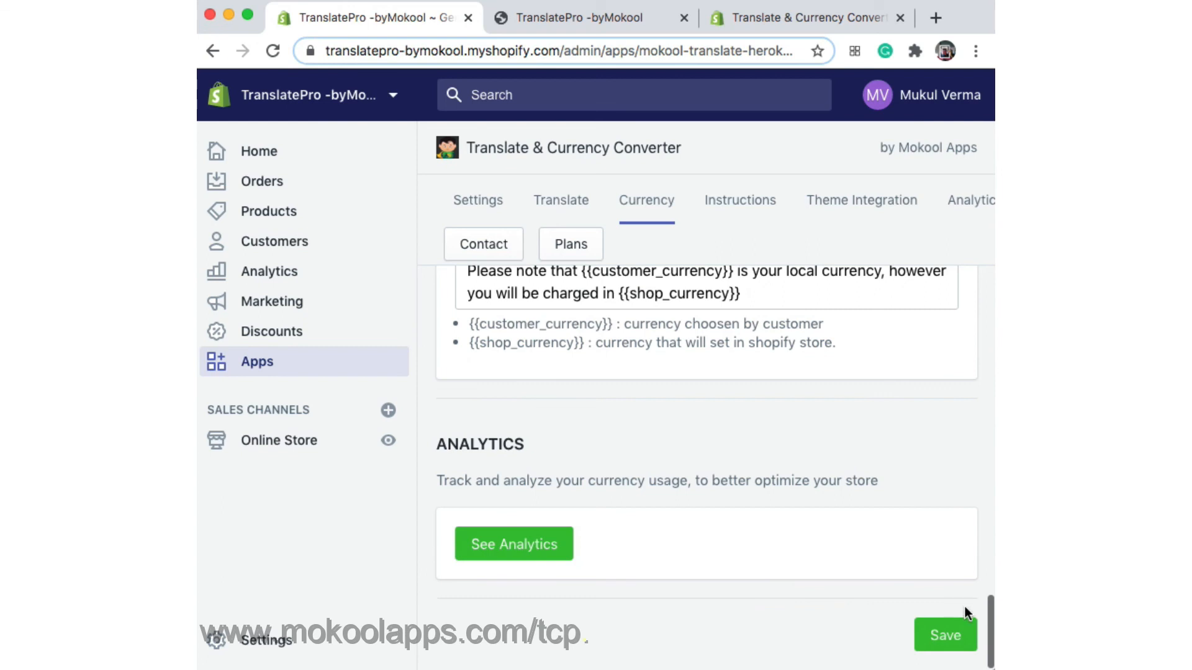
click(945, 638)
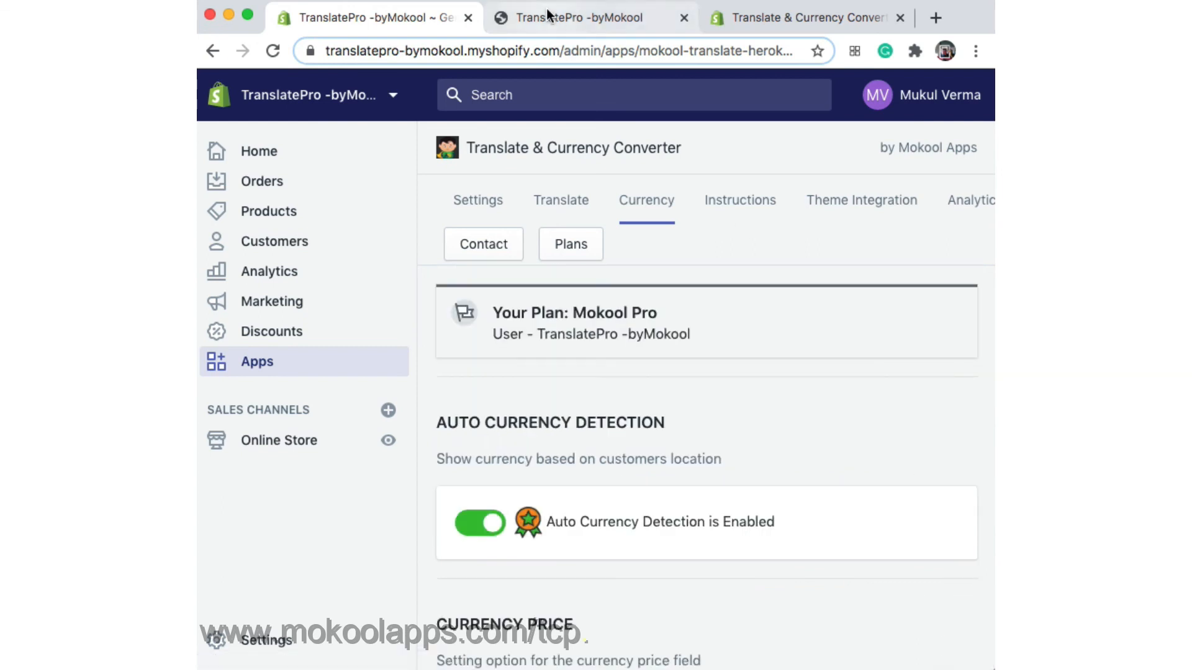
Step: Reload the storefront and check the Coffee Kit's original price tooltip in EUR and after switching to JPY
click(550, 15)
click(273, 50)
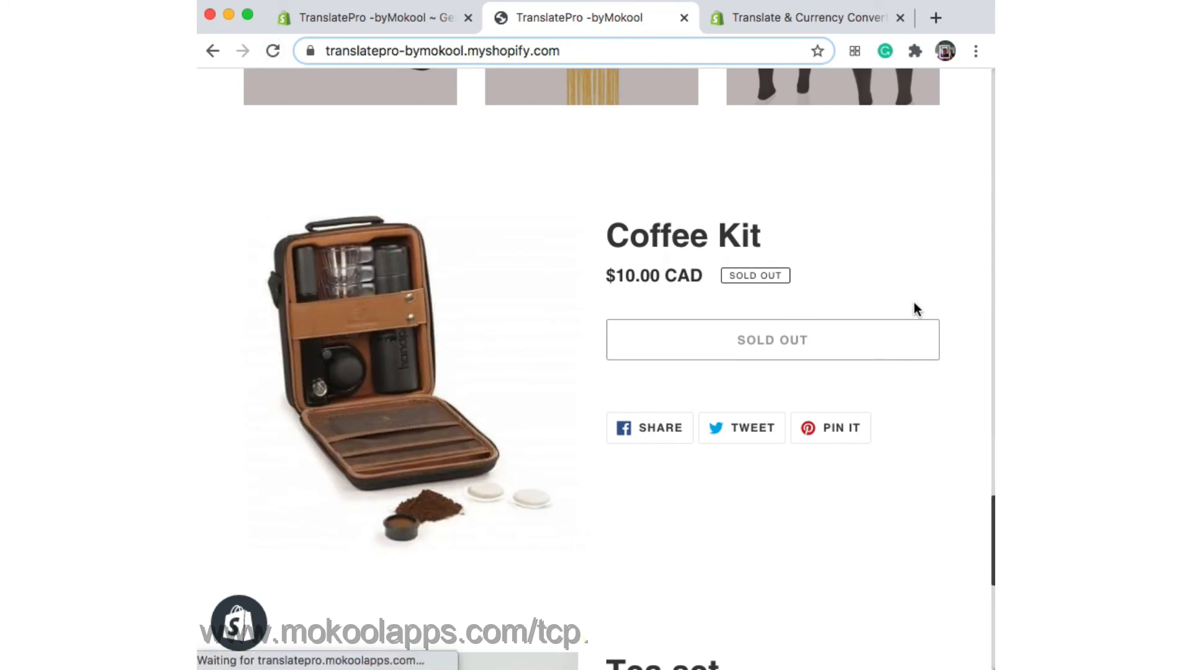
mouse_move(677, 303)
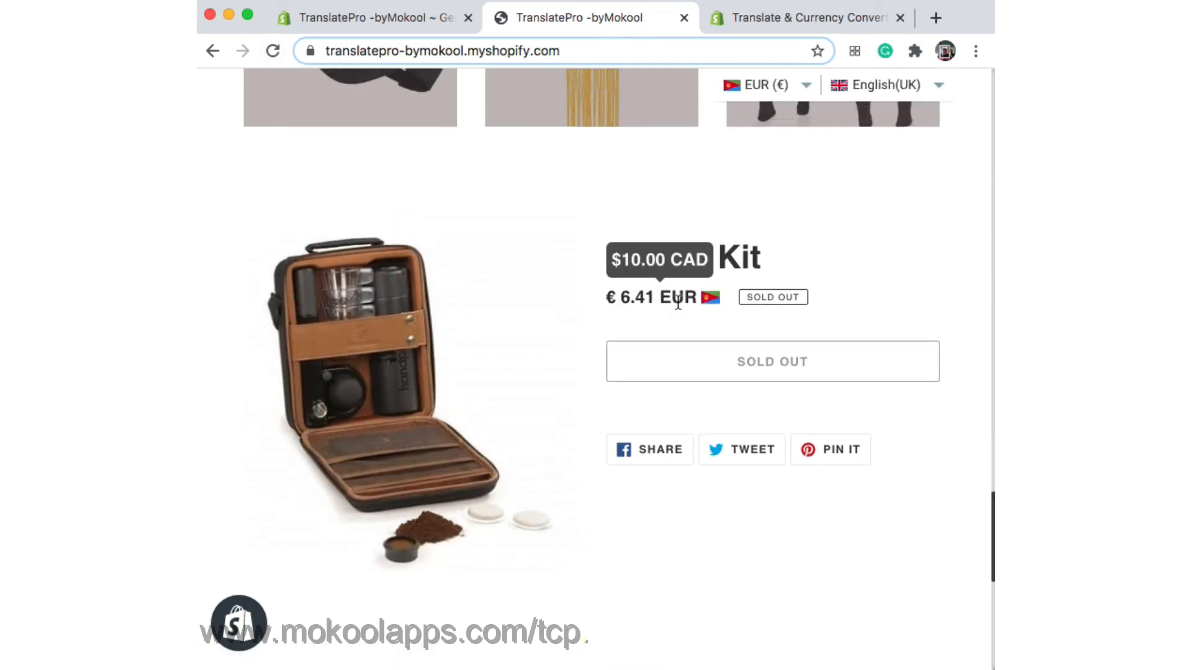
click(764, 90)
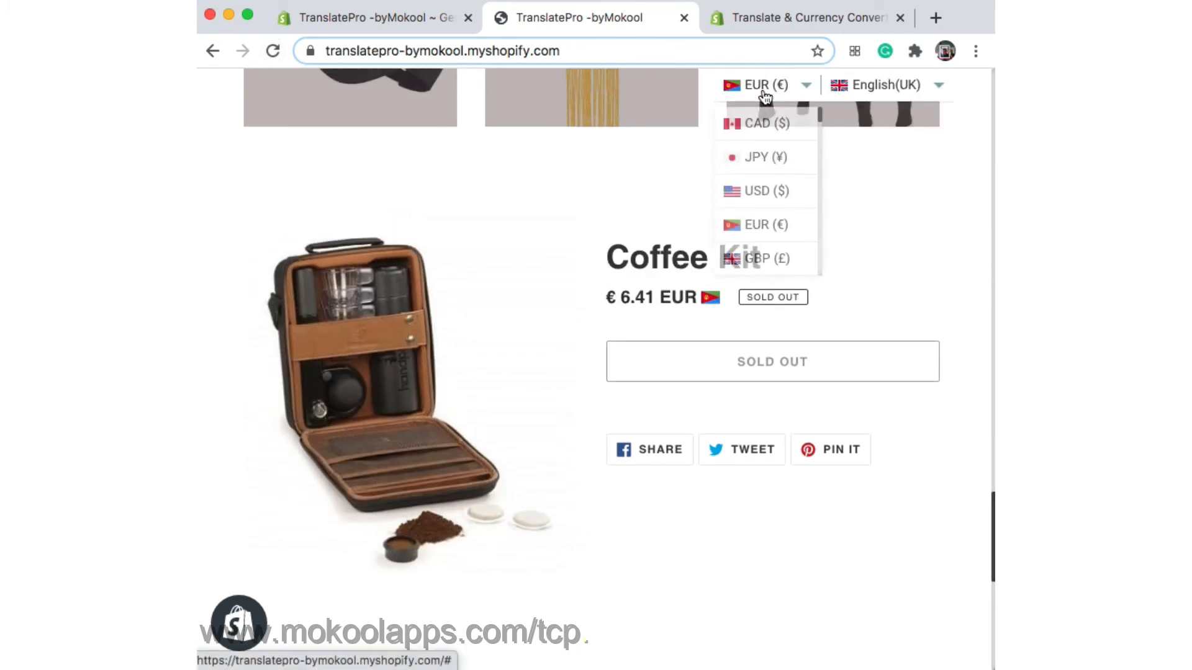
click(768, 160)
mouse_move(662, 298)
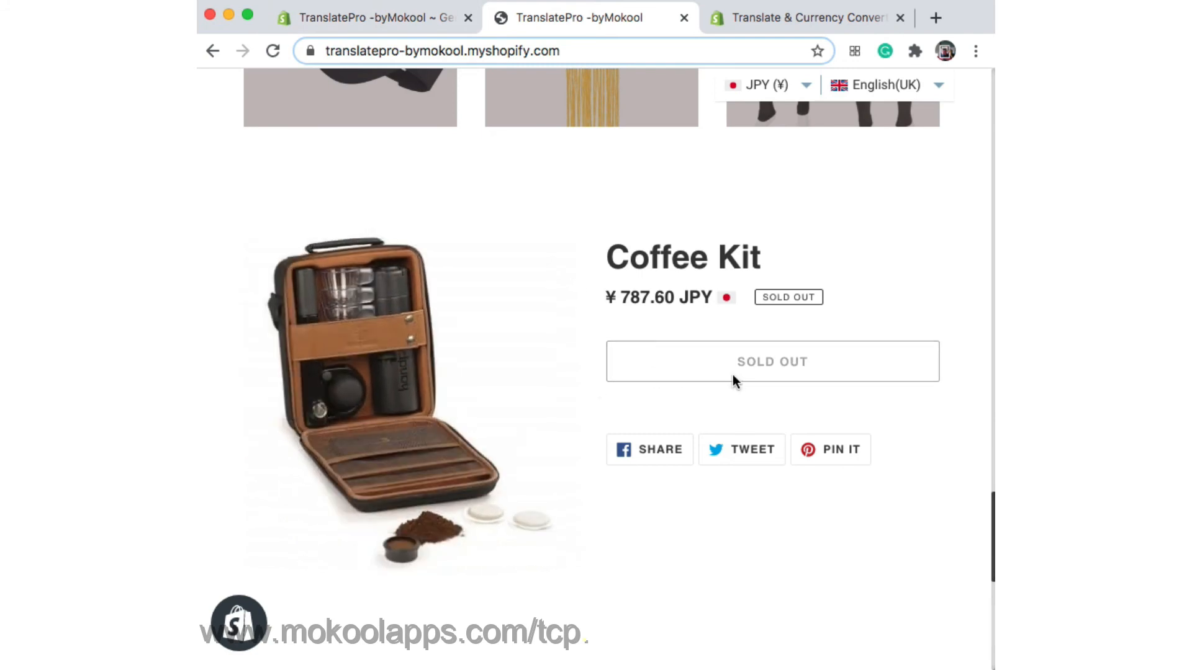
Step: Review the app's currency settings, from the price display options and currency list to the checkout message
click(352, 27)
scroll(660, 409, down, 5)
scroll(660, 411, down, 1)
scroll(658, 407, down, 10)
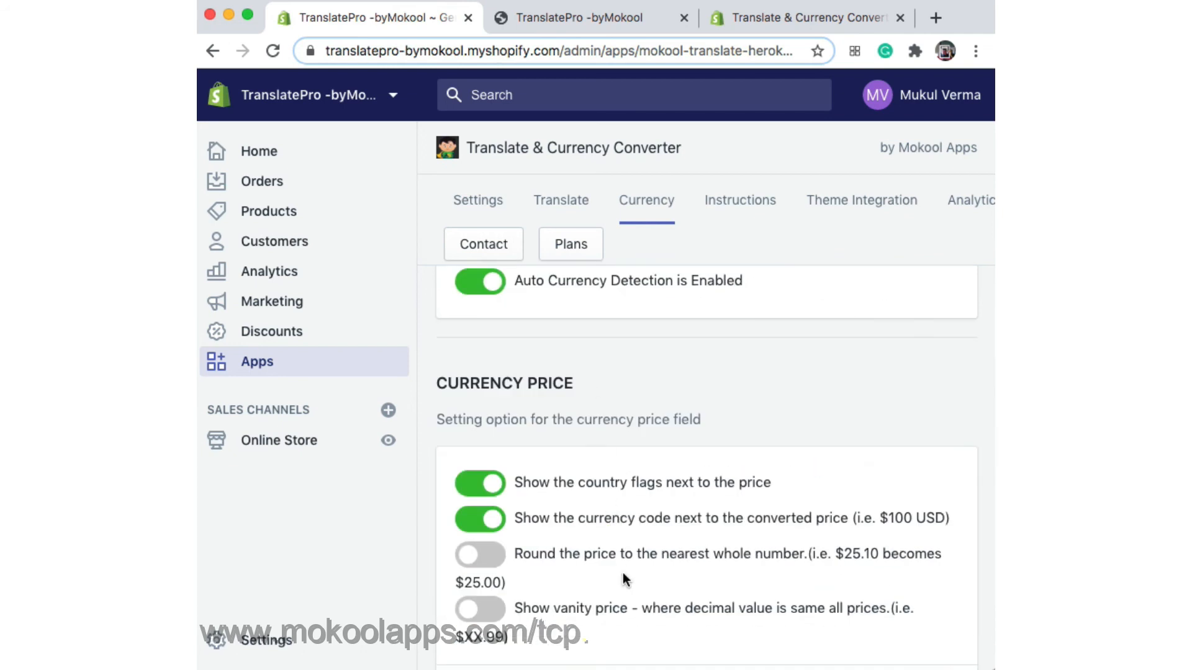
scroll(623, 572, down, 3)
scroll(624, 572, down, 3)
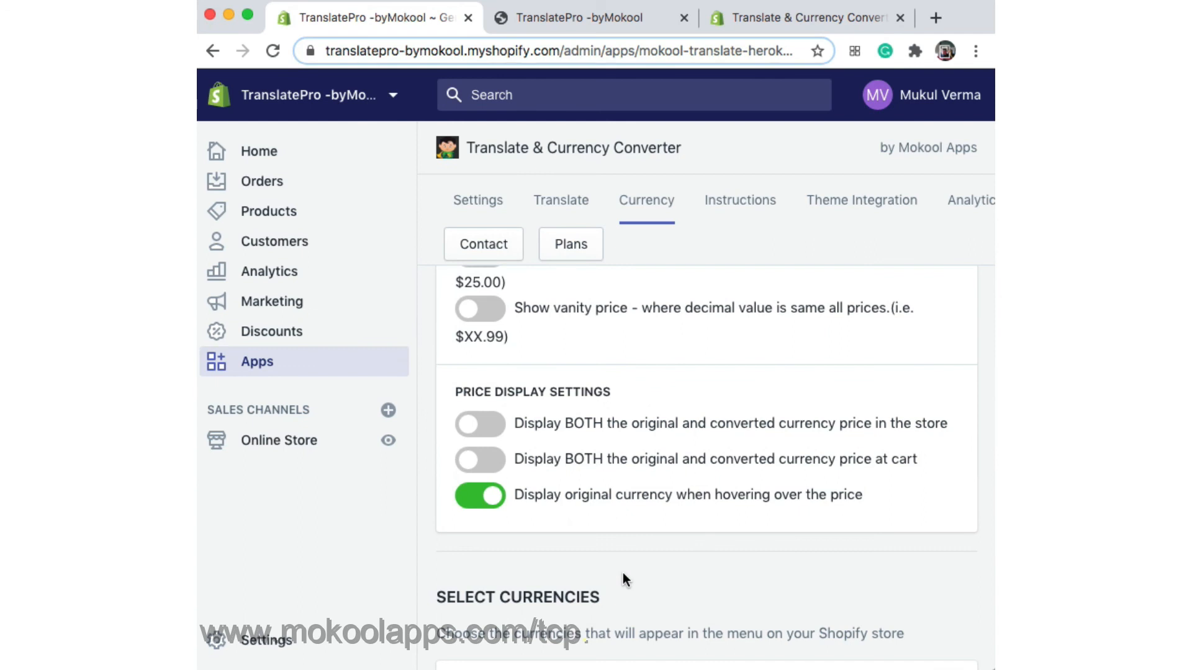
scroll(623, 572, down, 3)
scroll(428, 570, down, 5)
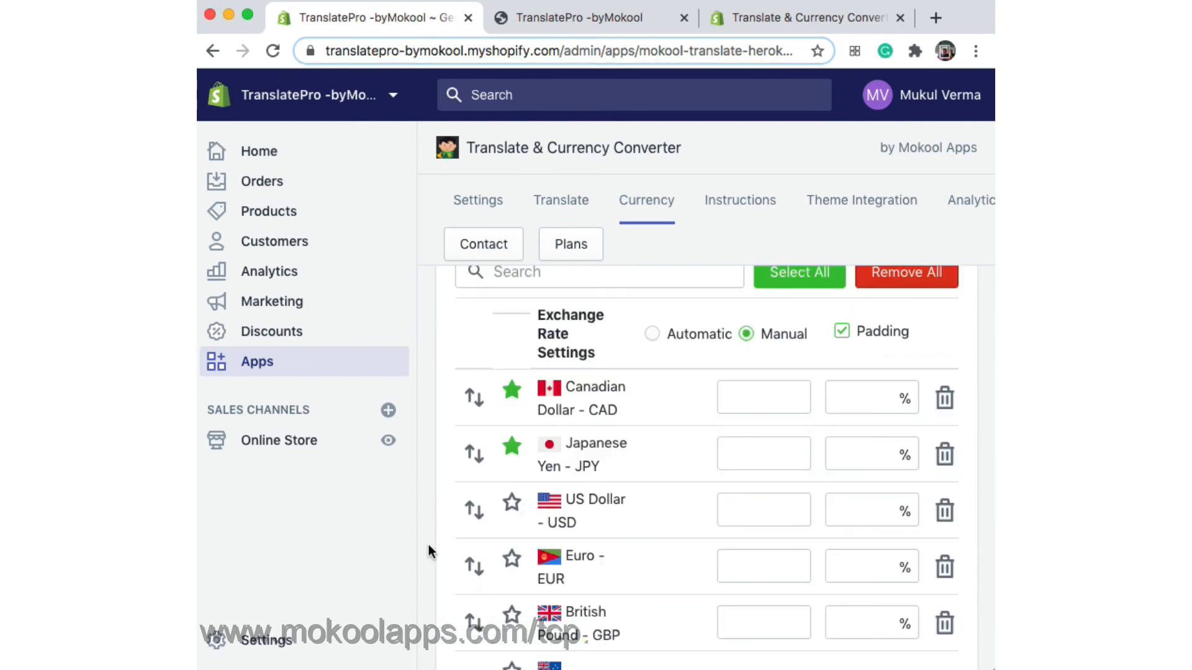
scroll(428, 546, down, 10)
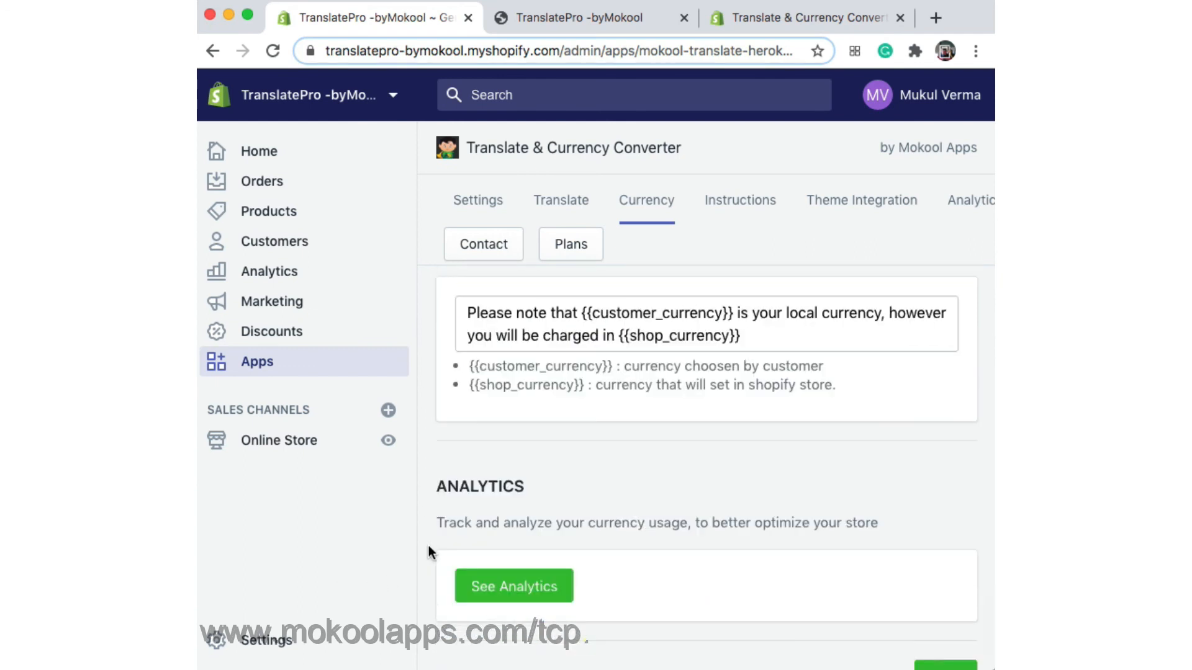
scroll(429, 546, up, 2)
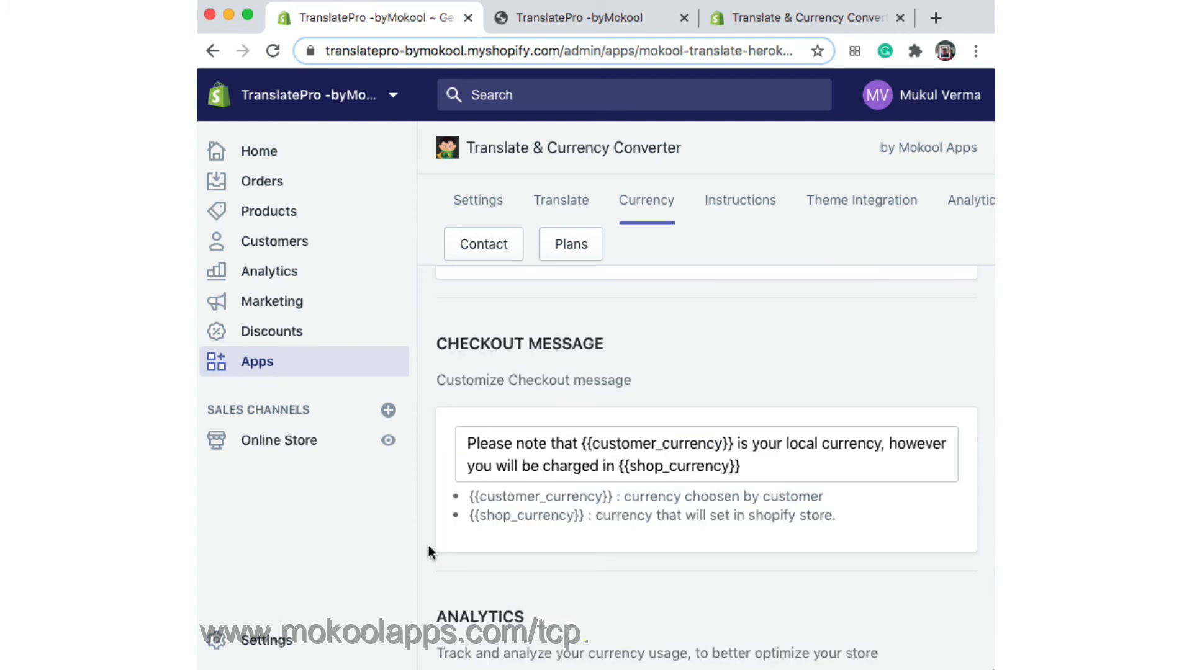
Step: Review the app's install instructions and save its theme integration for the Debut theme
click(729, 216)
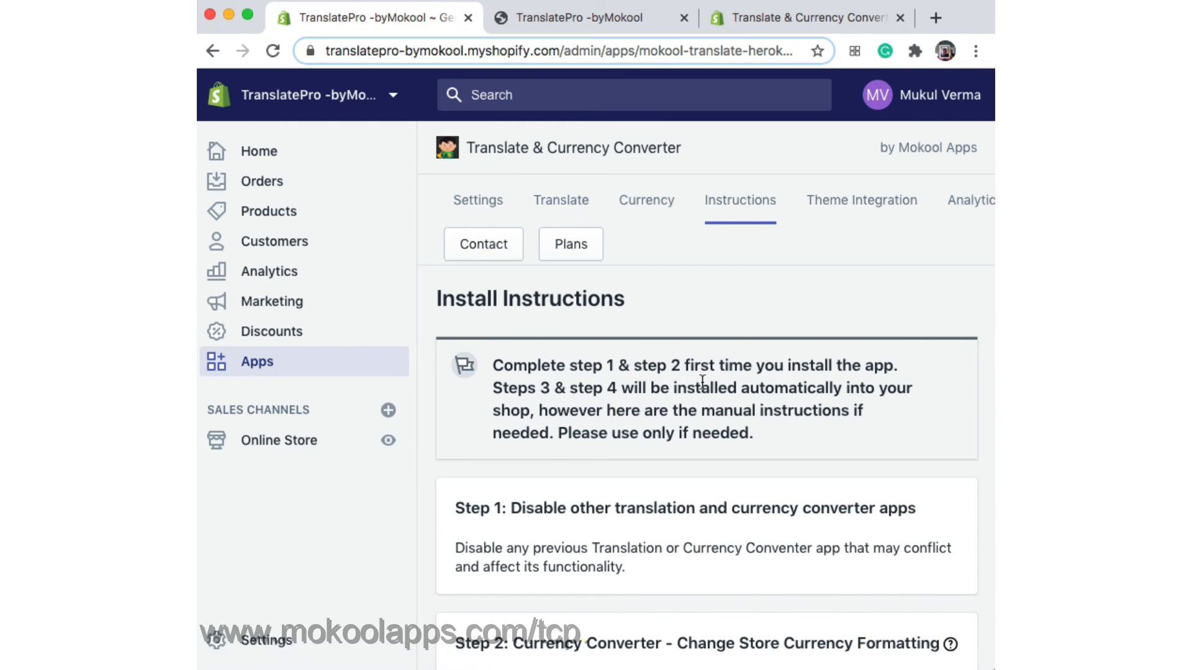
scroll(702, 381, down, 5)
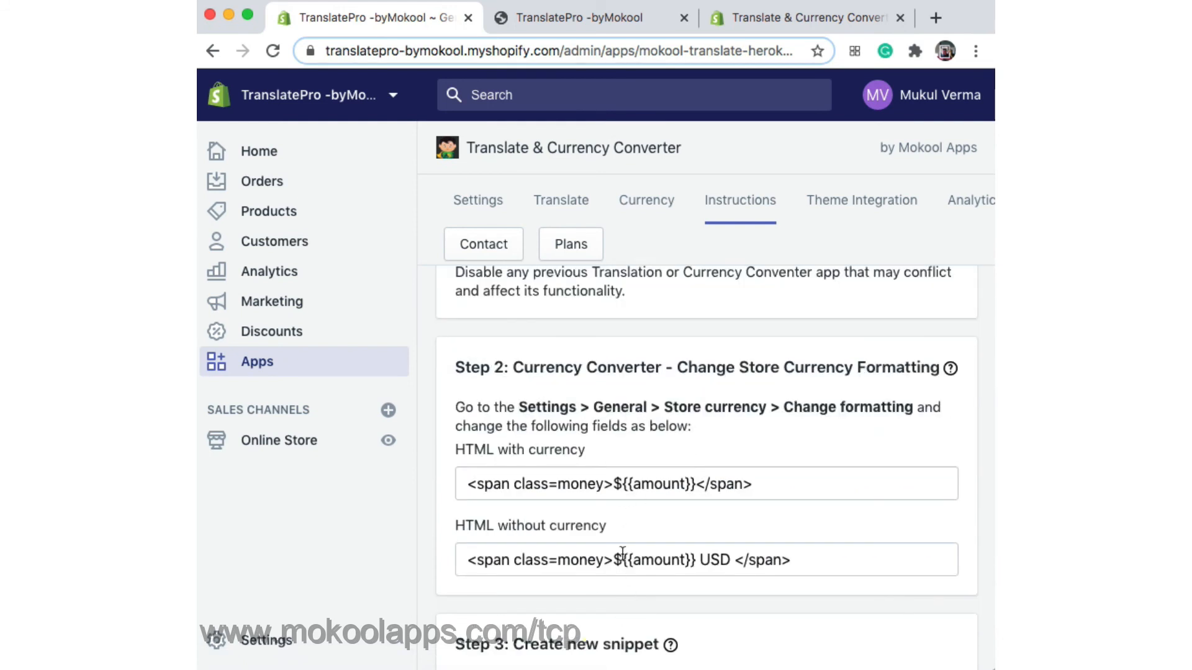
click(816, 221)
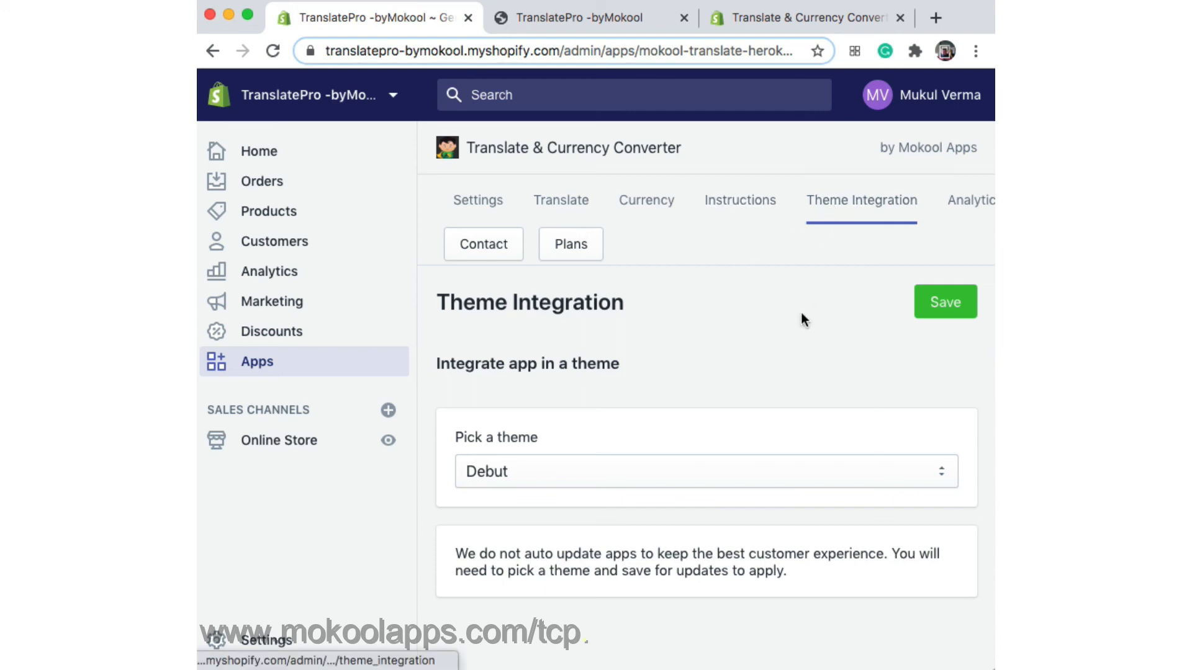
click(928, 317)
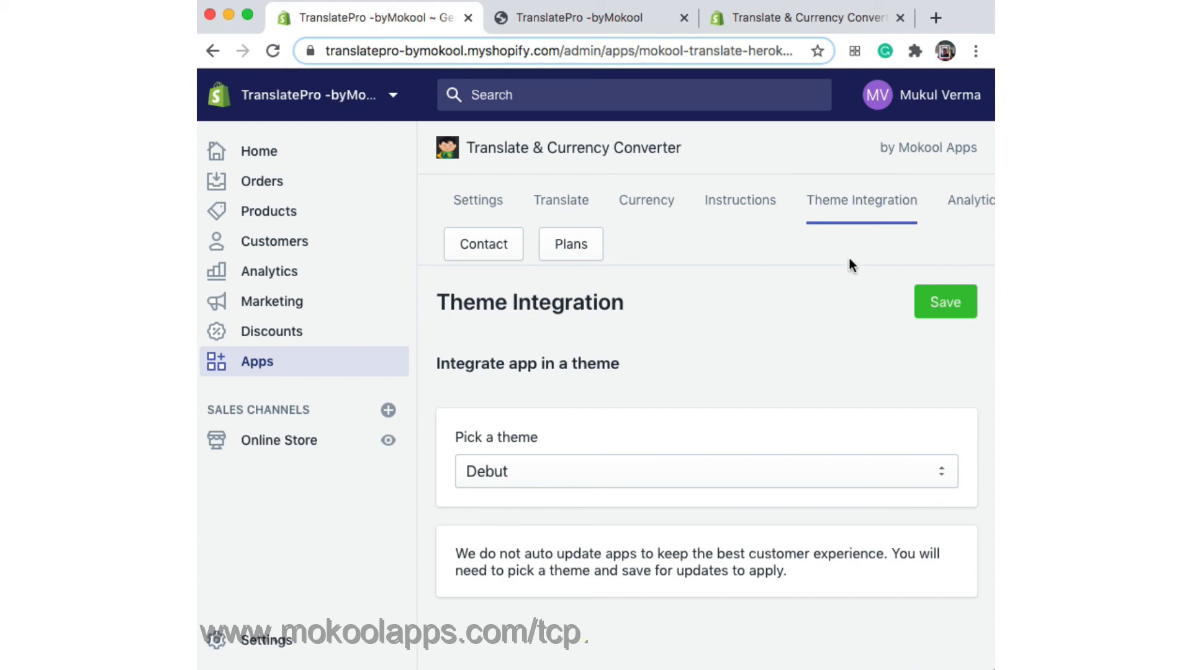
Step: Examine the app's analytics, comparing the total usage charts for Translate and Currency
click(952, 209)
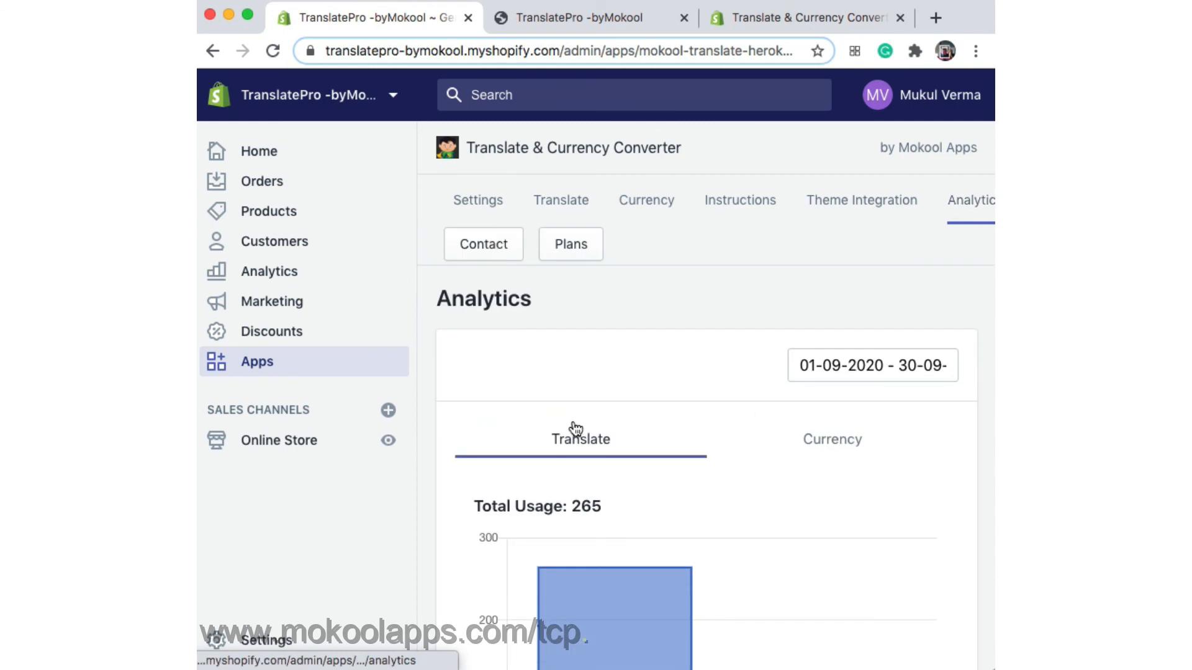
scroll(567, 422, down, 2)
click(817, 323)
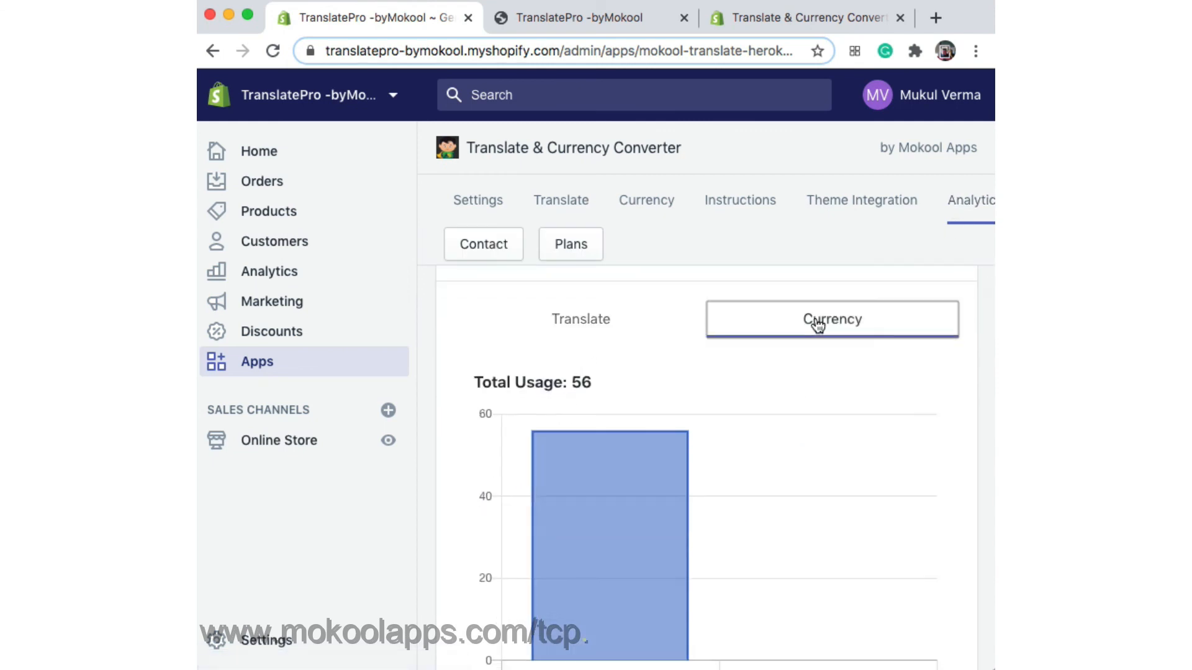
click(568, 330)
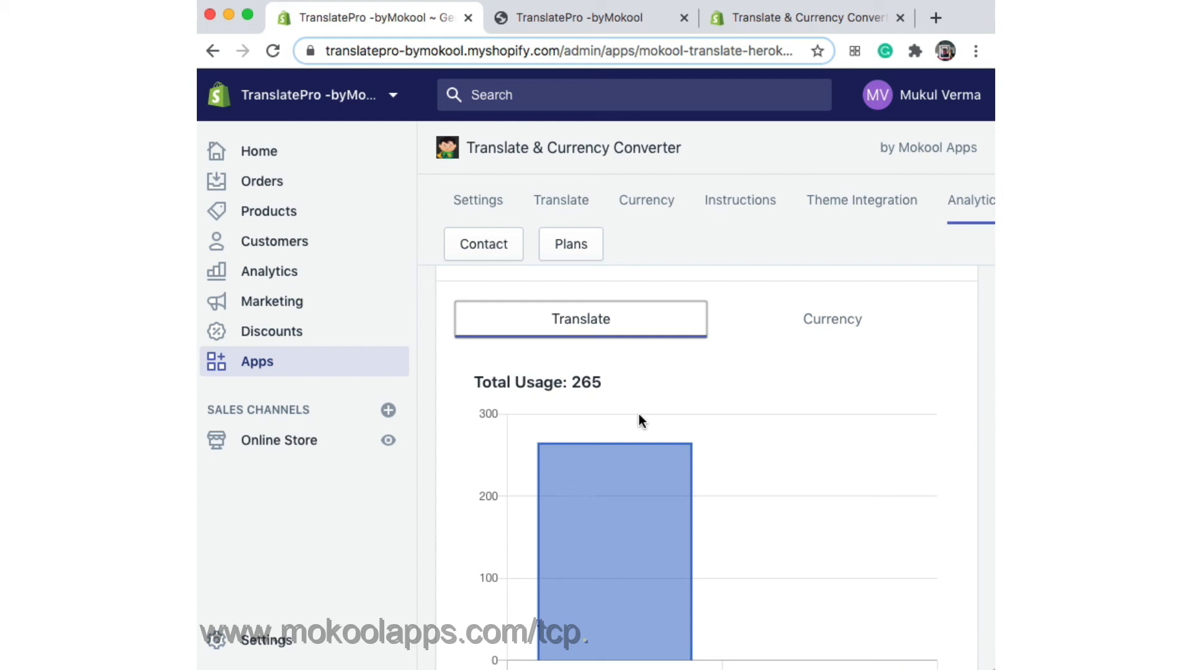
scroll(639, 415, down, 1)
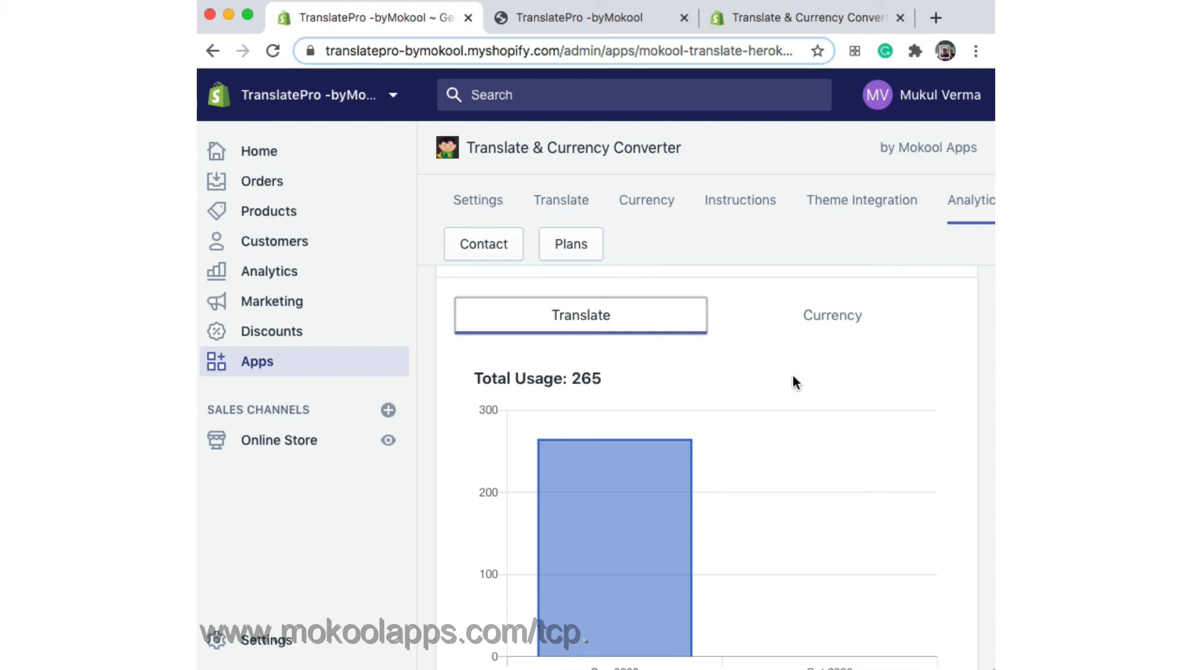
Step: Examine the translate usage by country and by language in the analytics
scroll(785, 398, down, 5)
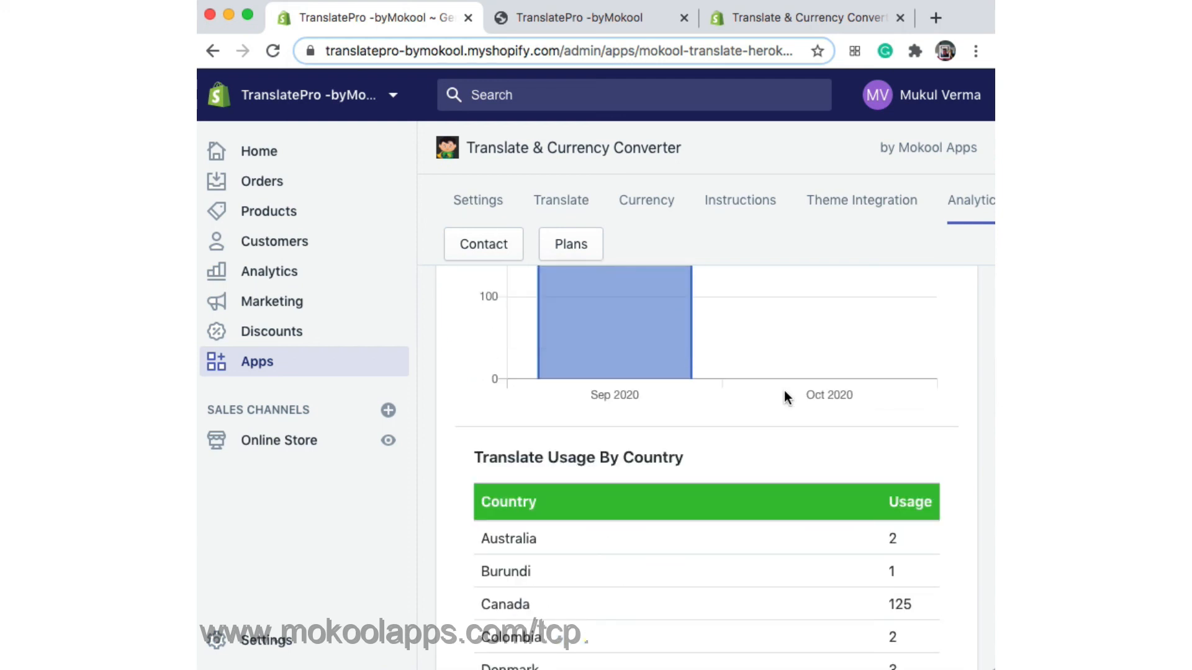
scroll(784, 398, up, 2)
scroll(785, 397, down, 5)
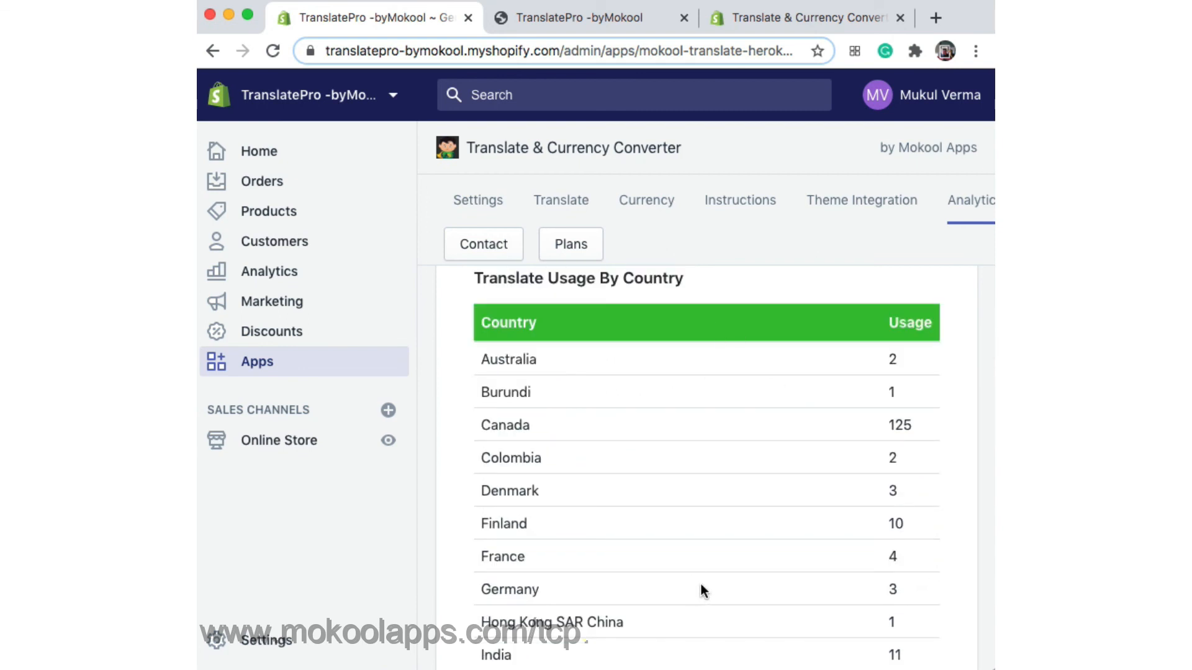
scroll(701, 586, down, 1)
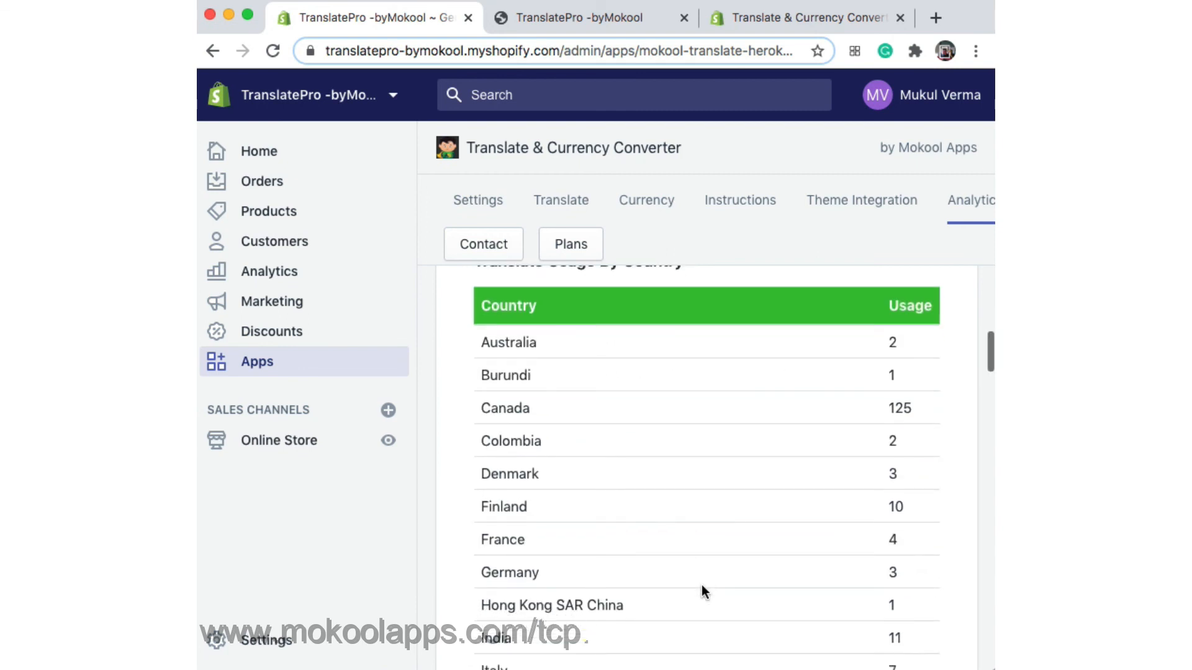
scroll(702, 586, up, 2)
scroll(702, 584, up, 5)
scroll(702, 585, down, 10)
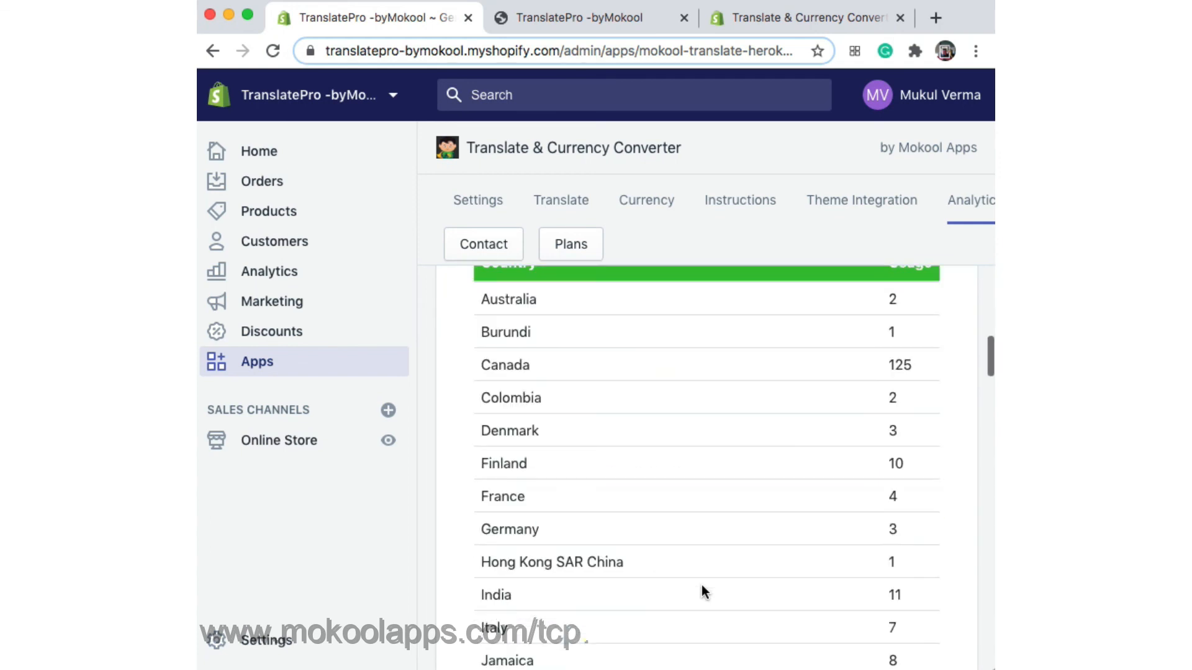
scroll(701, 585, down, 5)
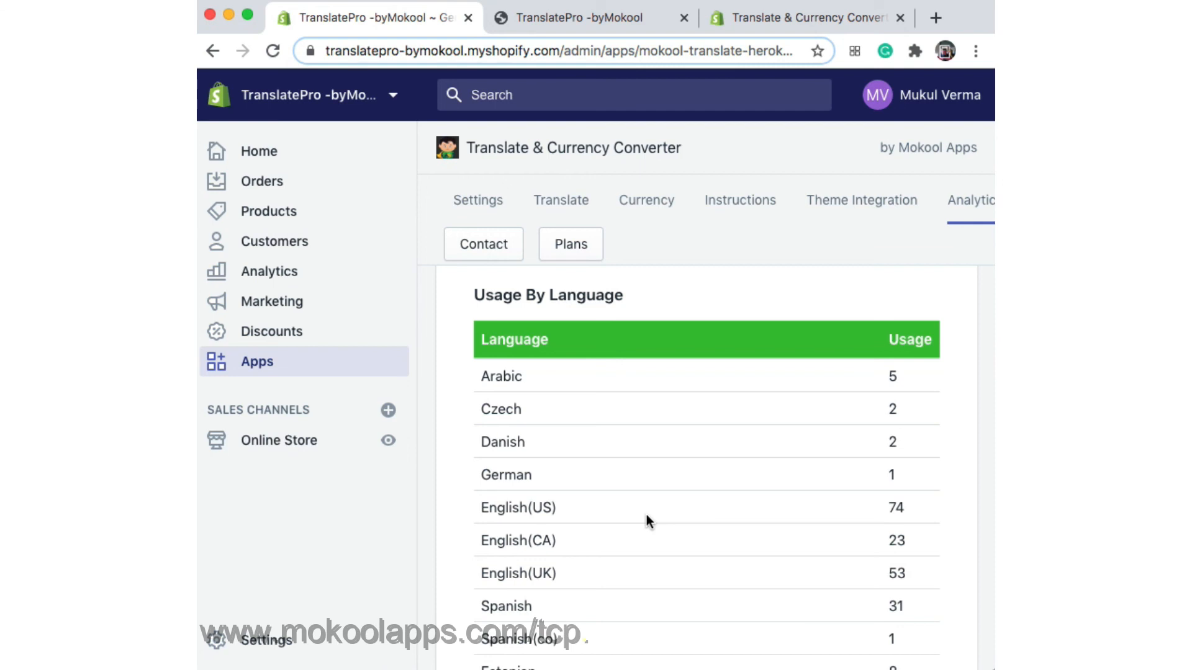
Step: Examine the Manual Dropdown Switched analytics to see which languages customers switched from and to
scroll(647, 515, down, 7)
scroll(646, 520, down, 5)
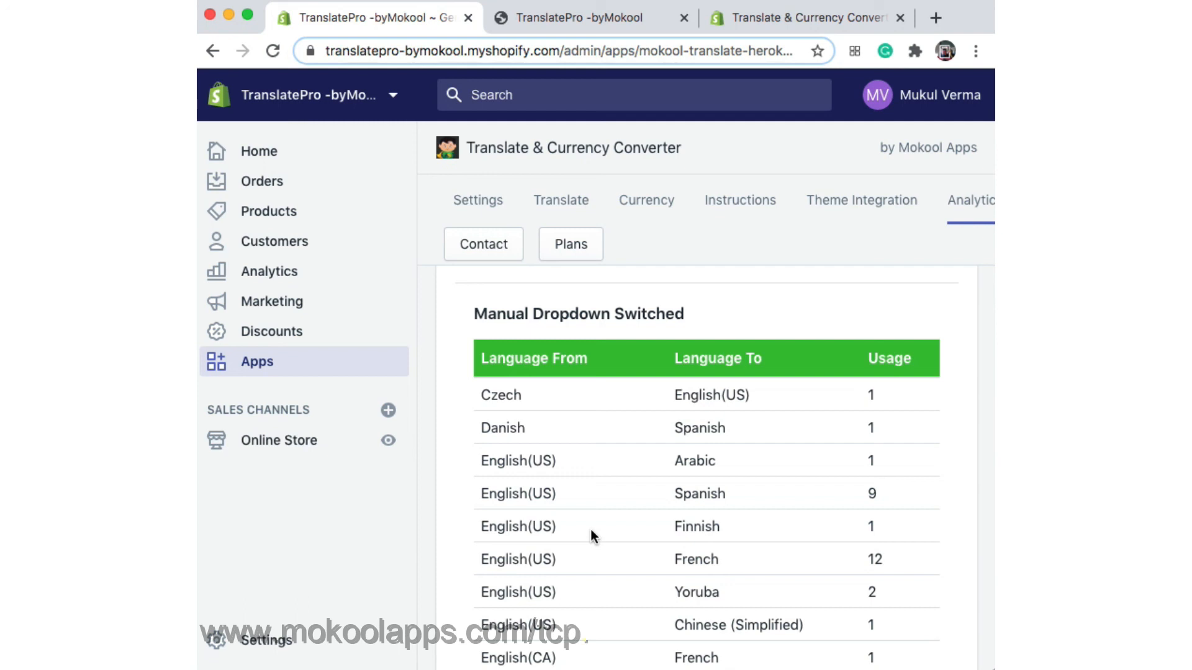
scroll(728, 539, down, 5)
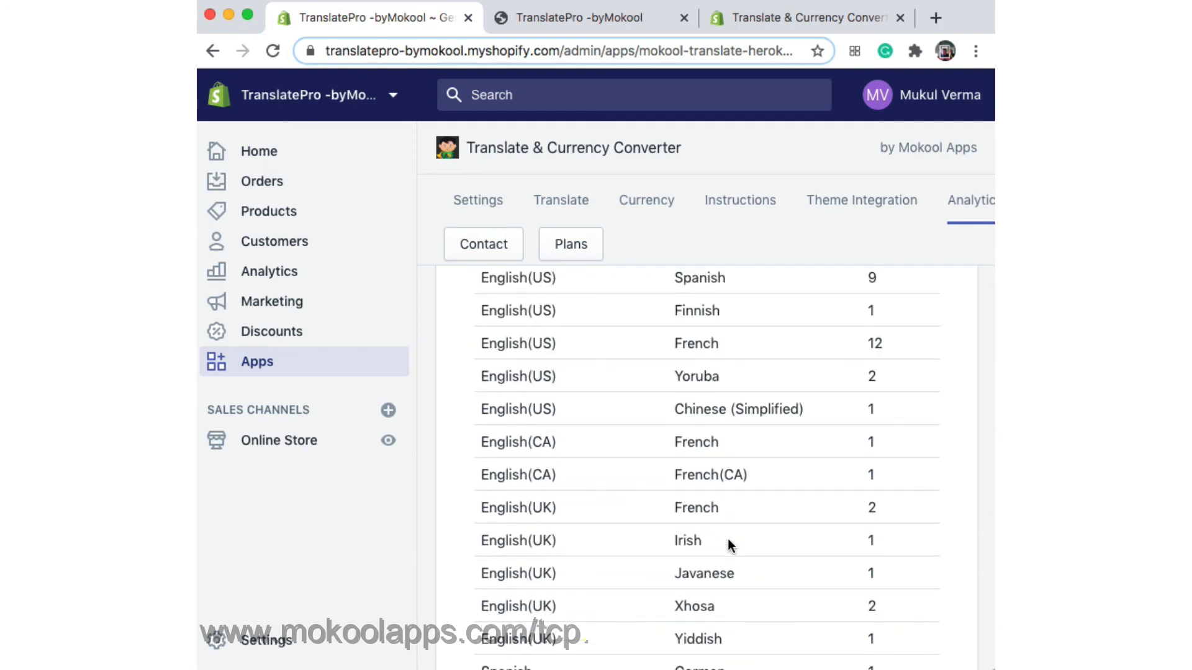
scroll(728, 540, up, 5)
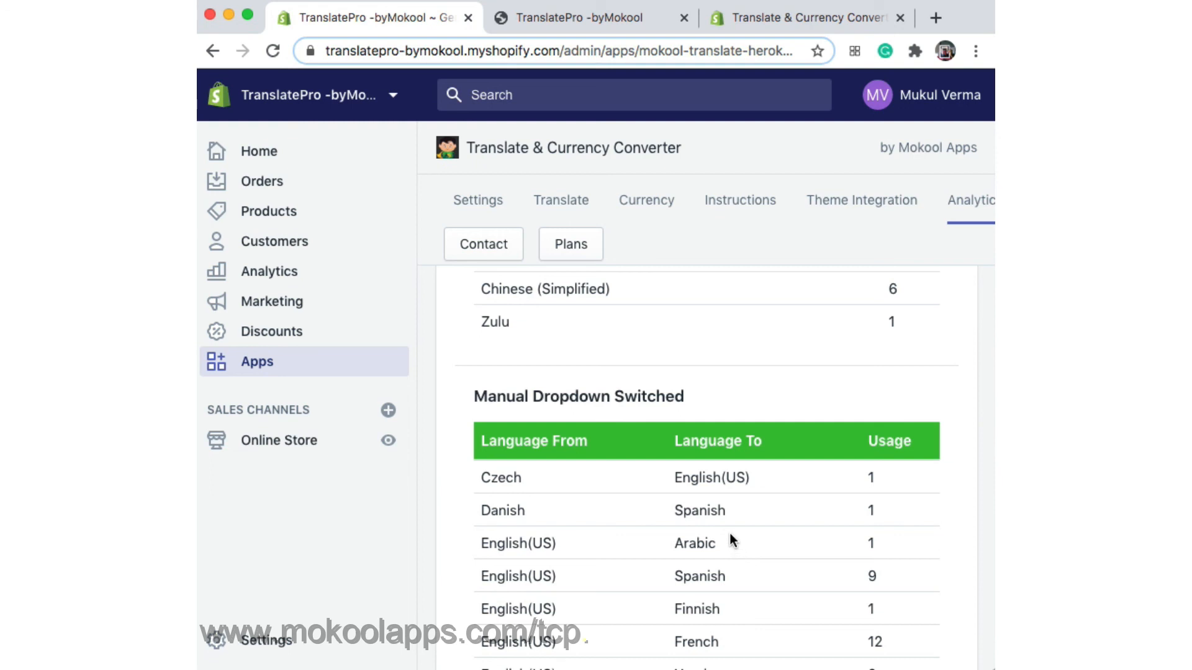
scroll(730, 540, down, 7)
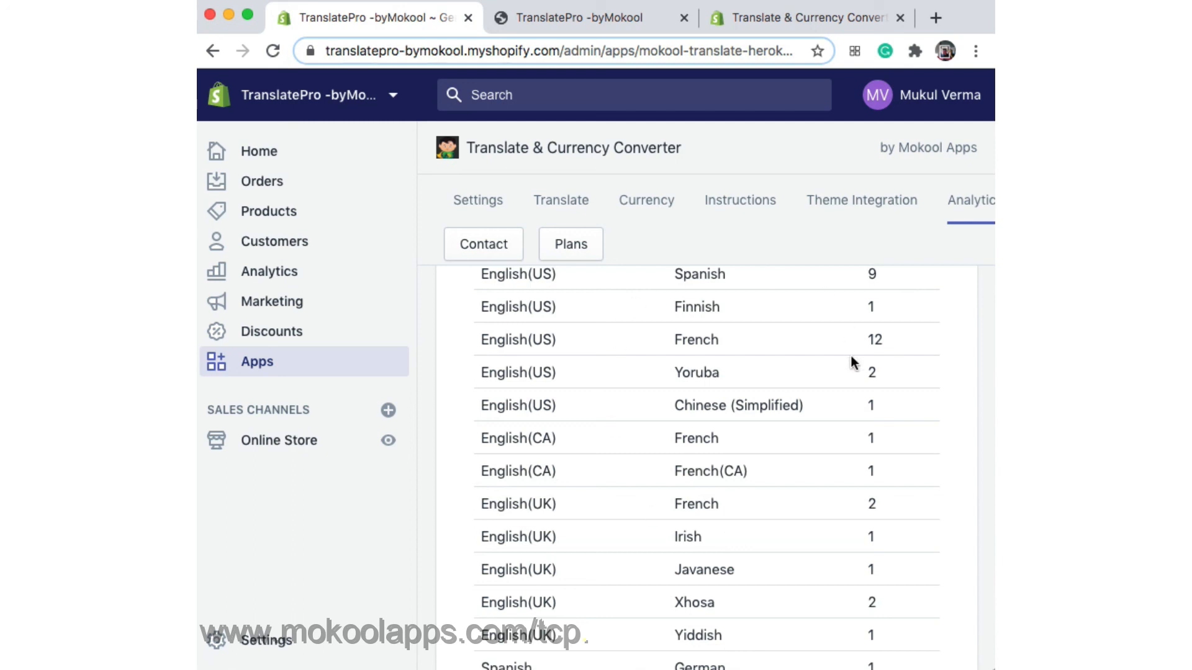
scroll(743, 453, down, 5)
scroll(743, 450, down, 9)
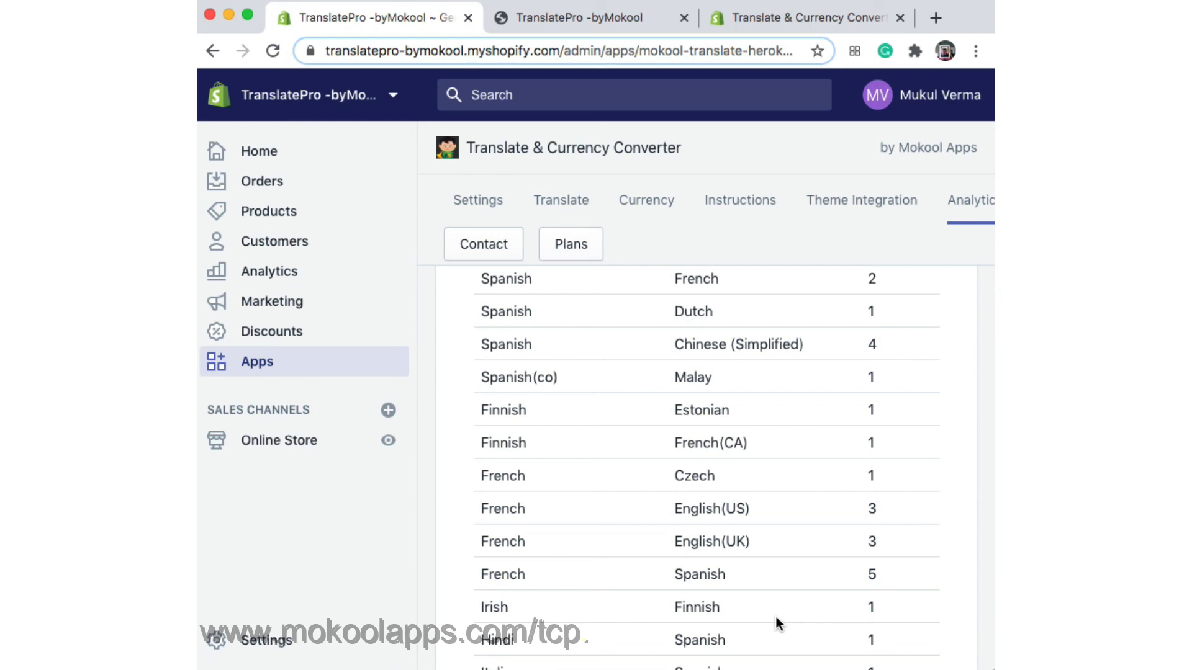
scroll(777, 617, up, 10)
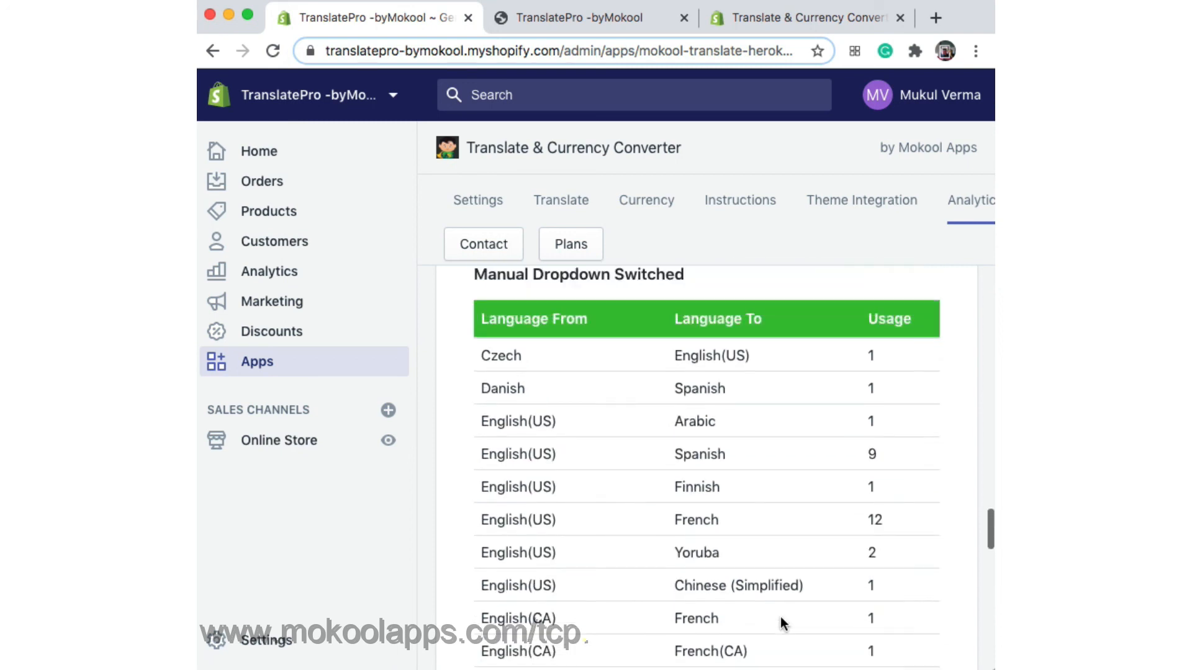
Step: Examine the Currency analytics, covering total usage, currency converter usage by country and usage by currency
scroll(781, 616, up, 15)
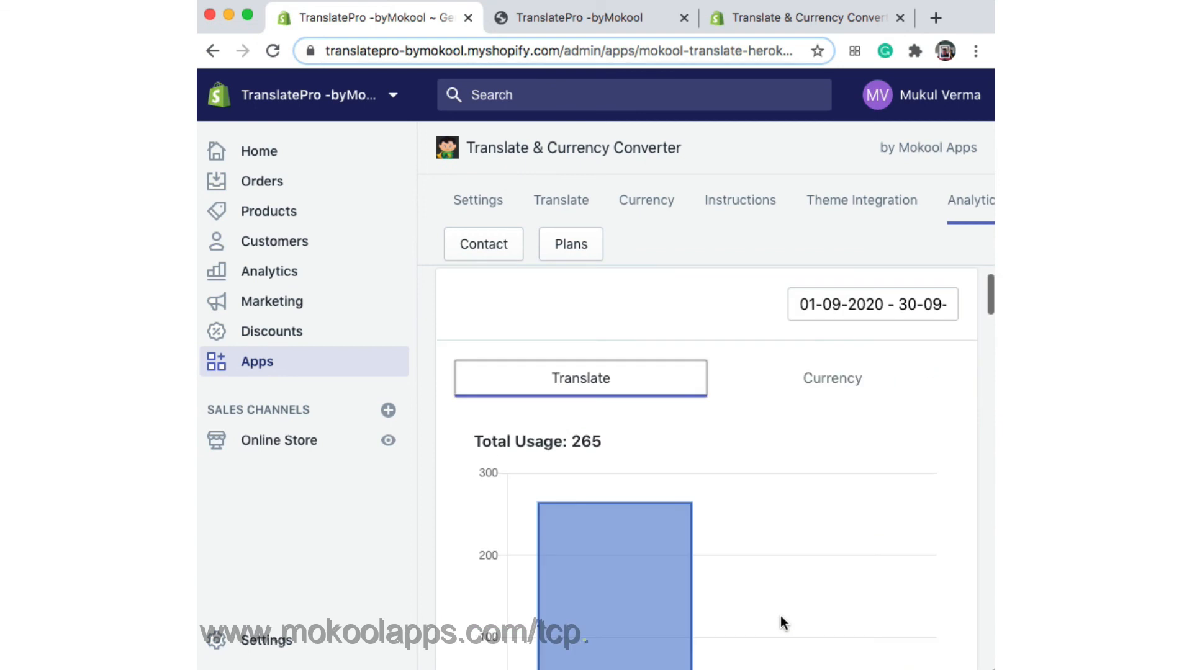
click(812, 379)
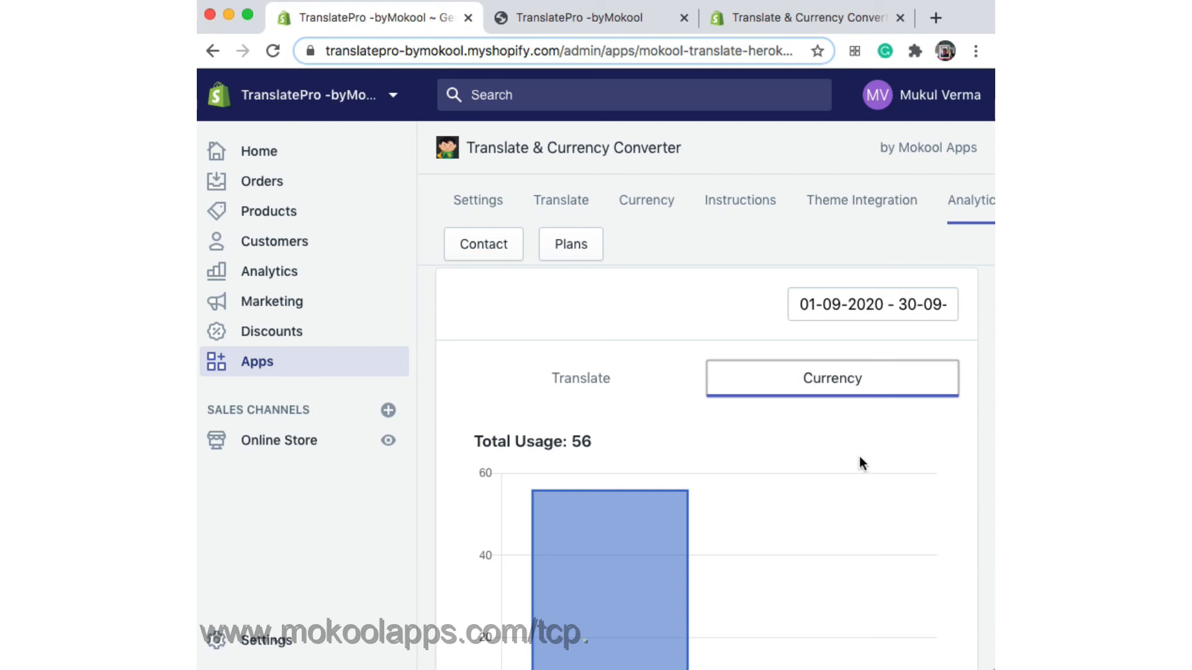
scroll(828, 534, down, 10)
scroll(828, 534, up, 2)
scroll(833, 537, up, 1)
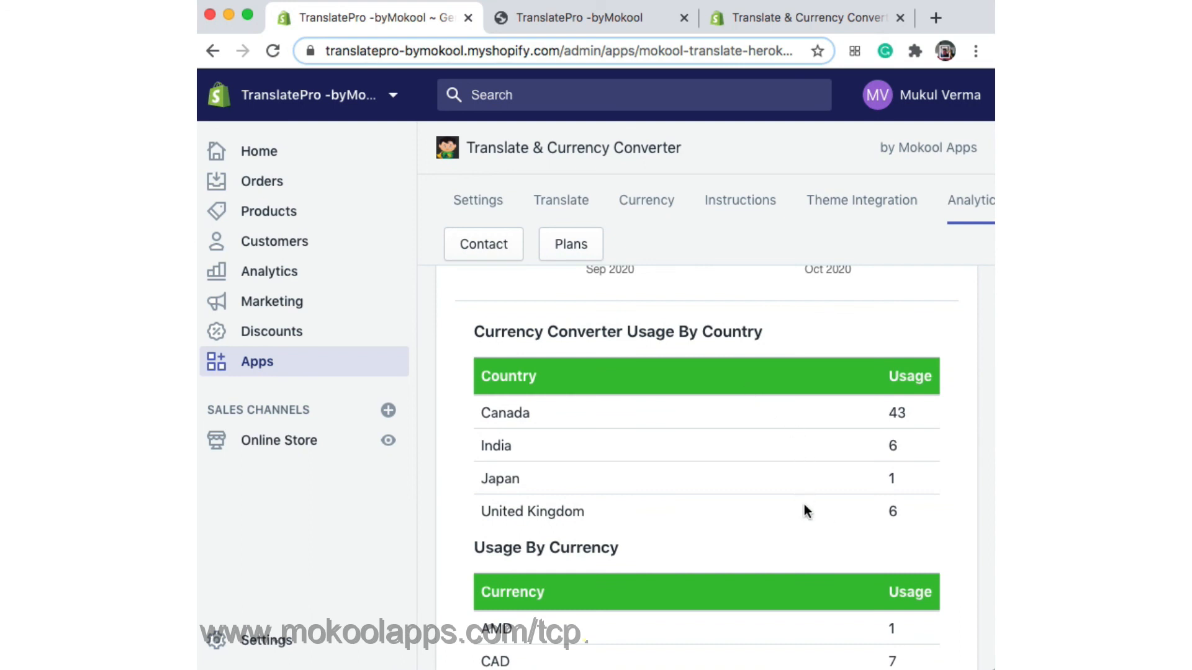
scroll(815, 515, down, 4)
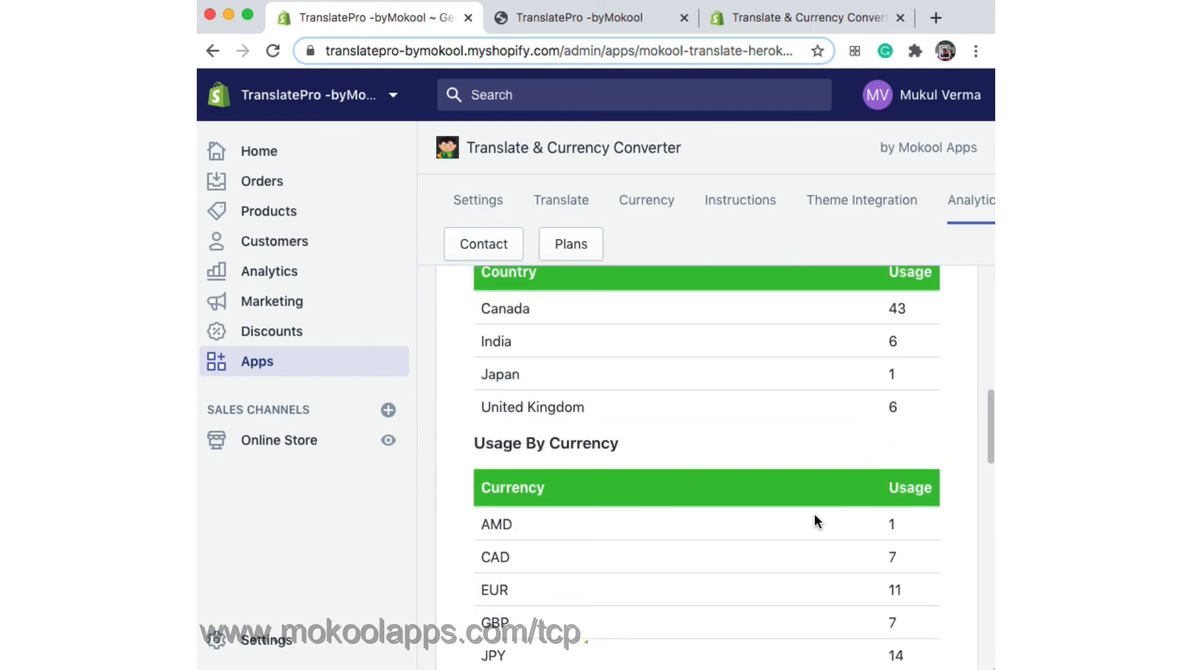
scroll(815, 520, down, 2)
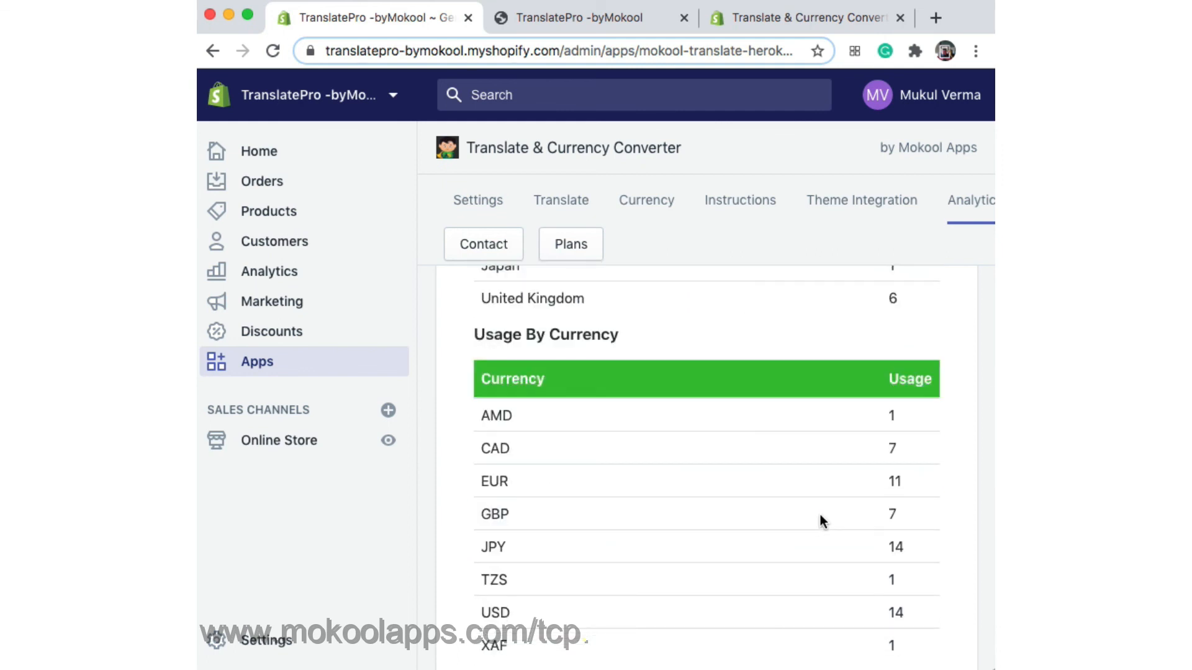
scroll(821, 515, down, 1)
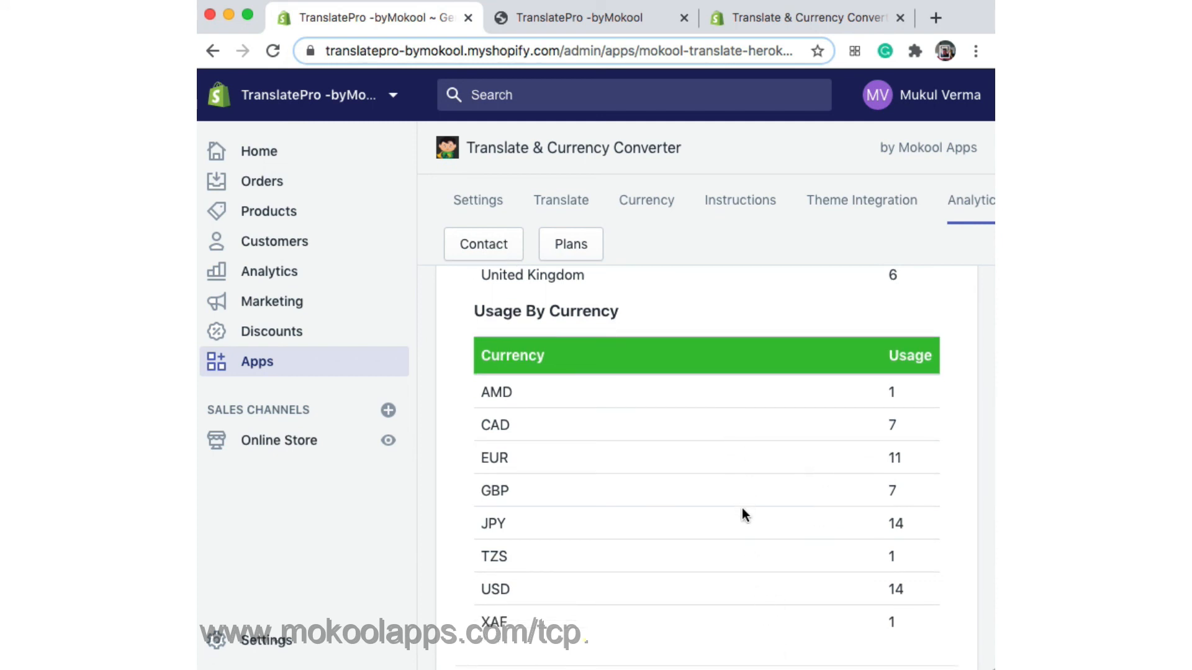
Step: Examine the Manual Dropdown Switched table to see which currencies customers switched from and to
scroll(743, 577, down, 8)
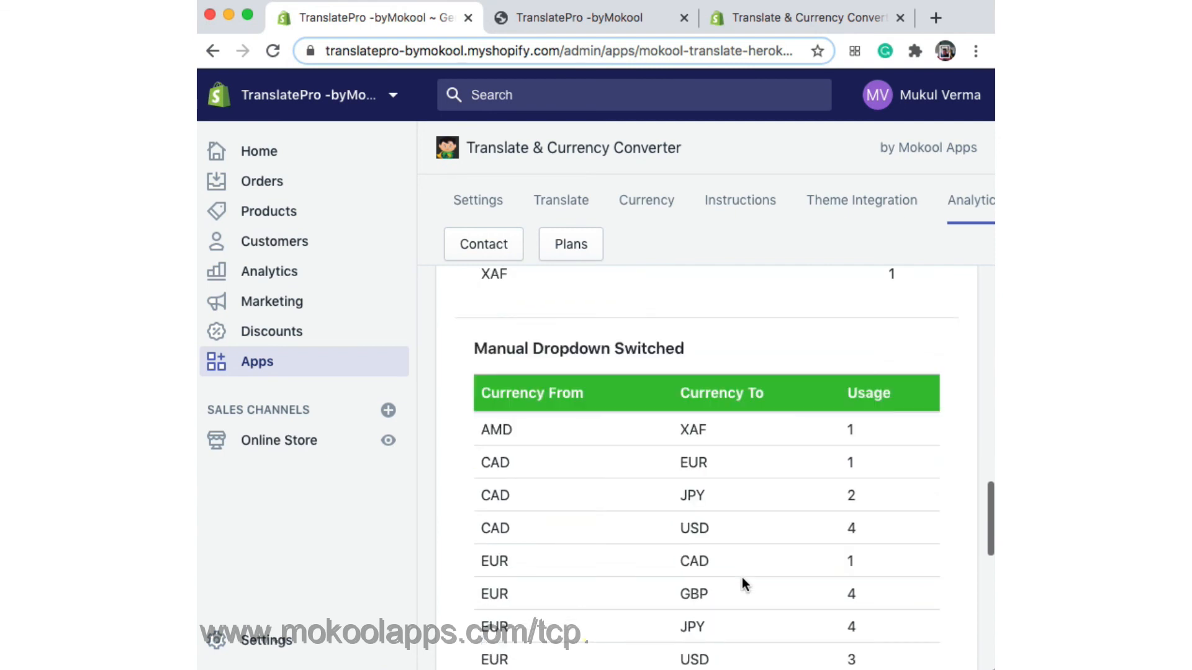
scroll(743, 577, down, 1)
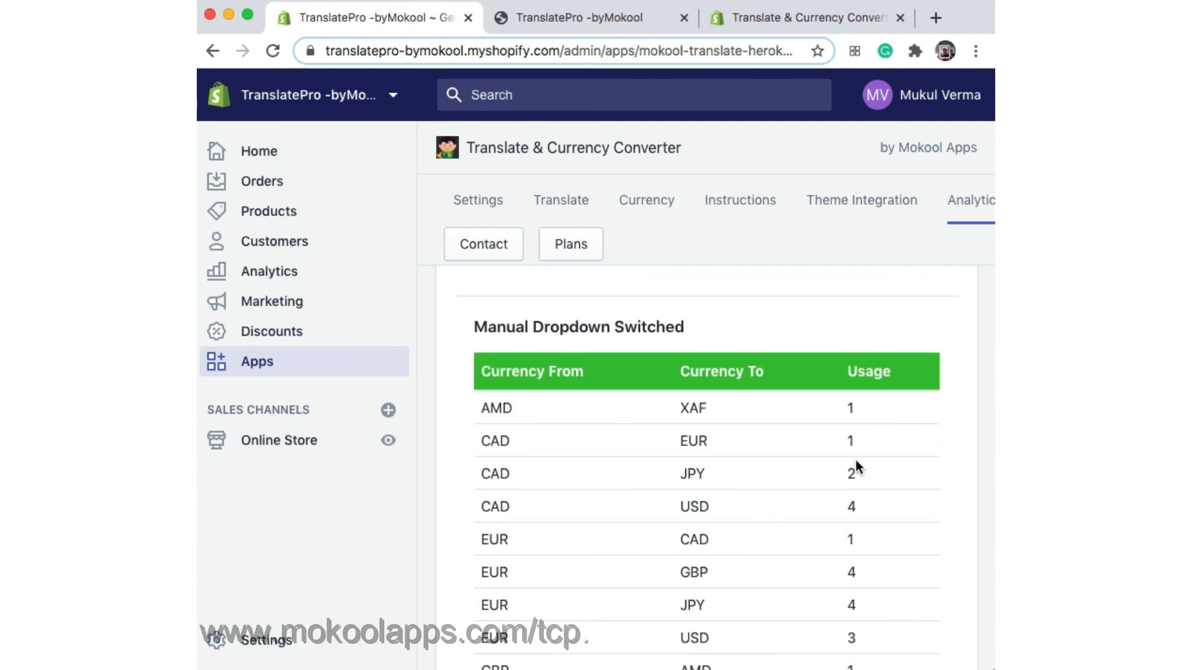
scroll(856, 461, down, 1)
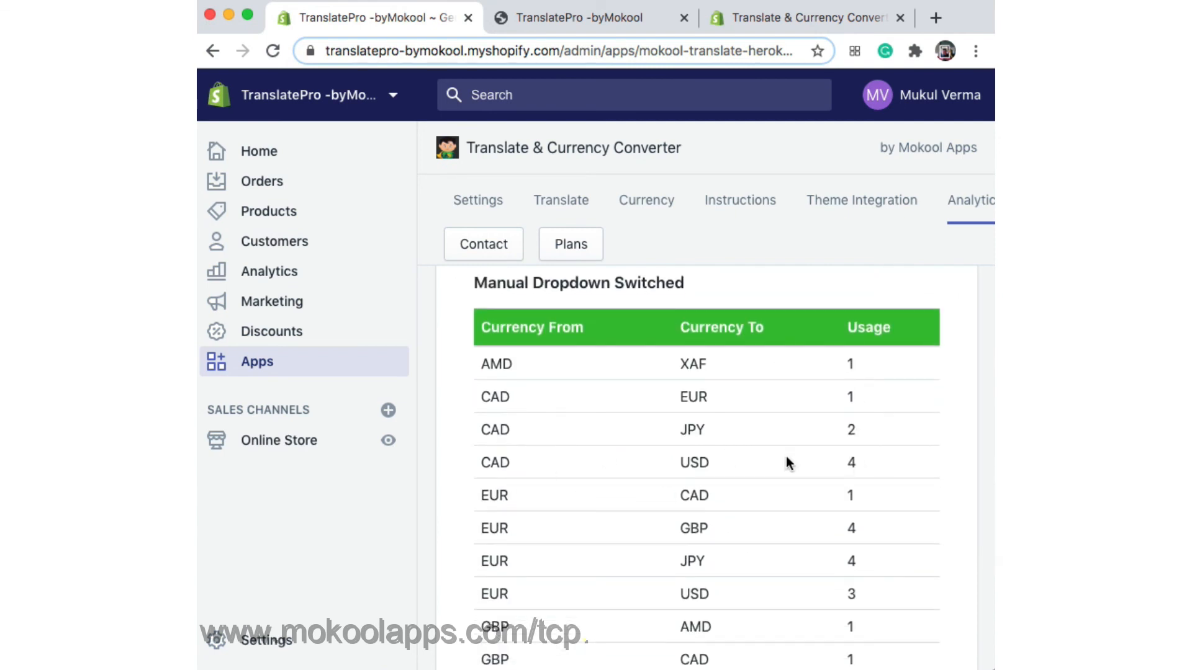
scroll(786, 459, down, 6)
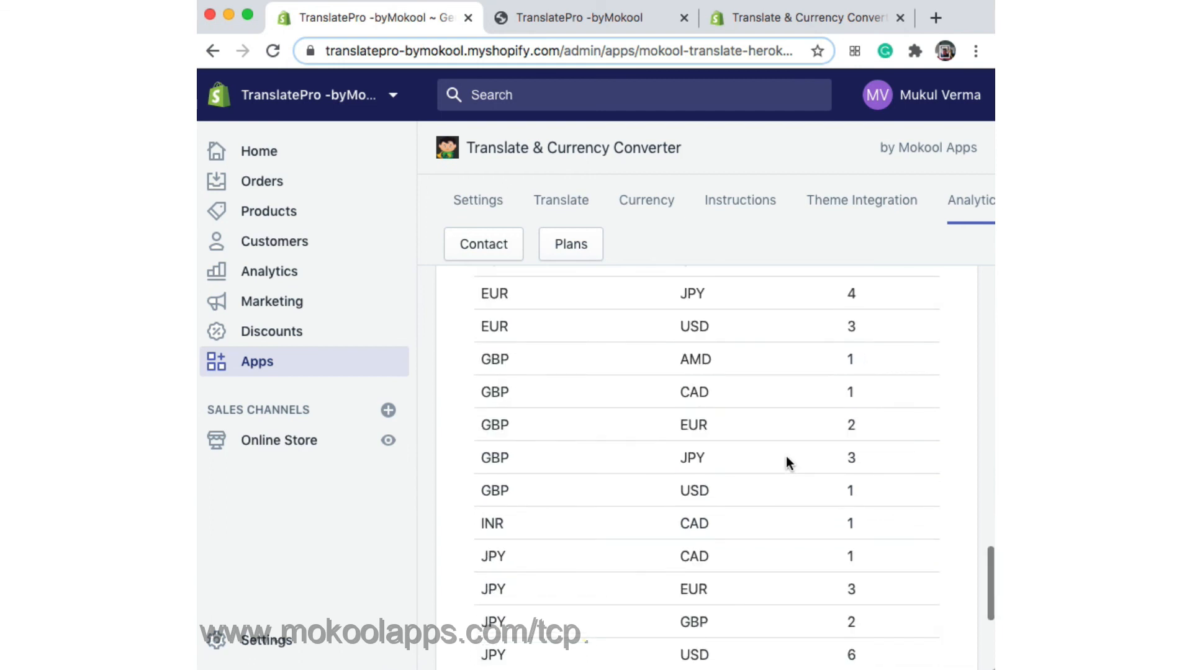
scroll(786, 456, down, 5)
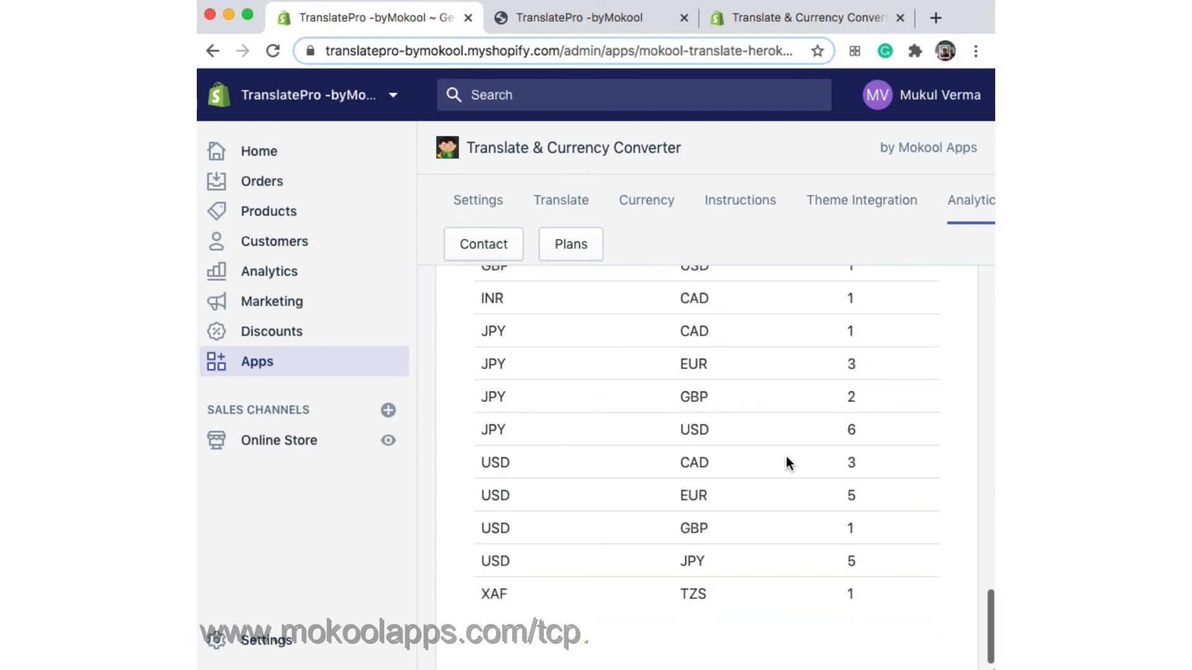
Step: View the date range presets available for the analytics and close them without changing the range
scroll(786, 456, up, 13)
scroll(786, 456, up, 15)
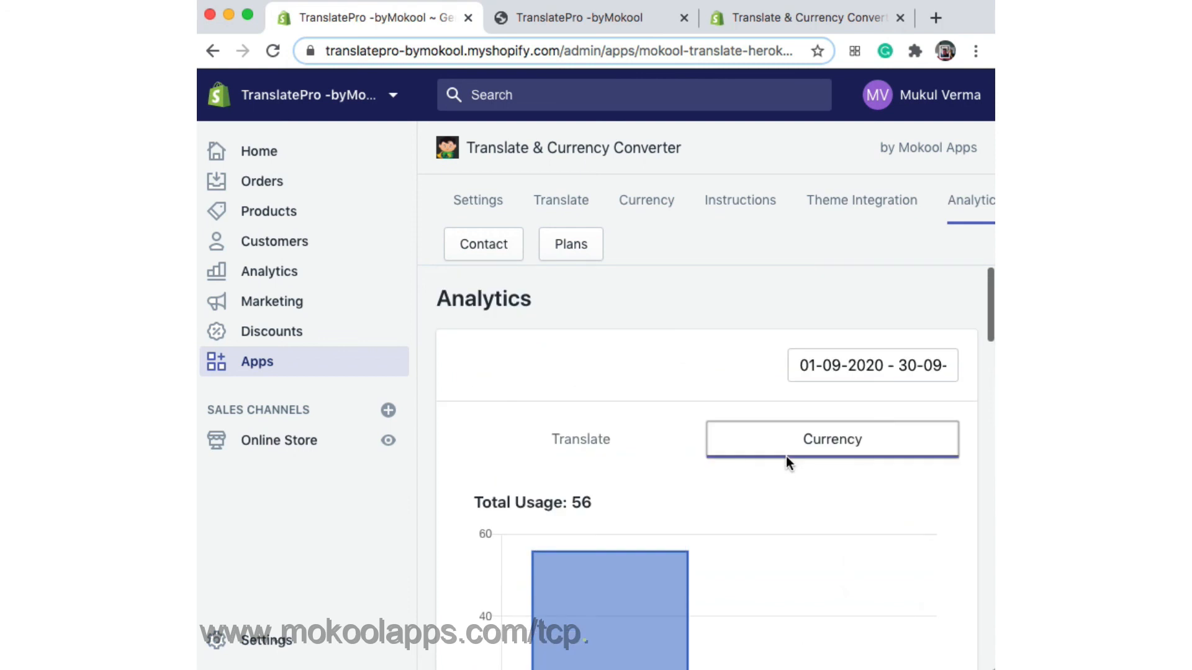
click(863, 354)
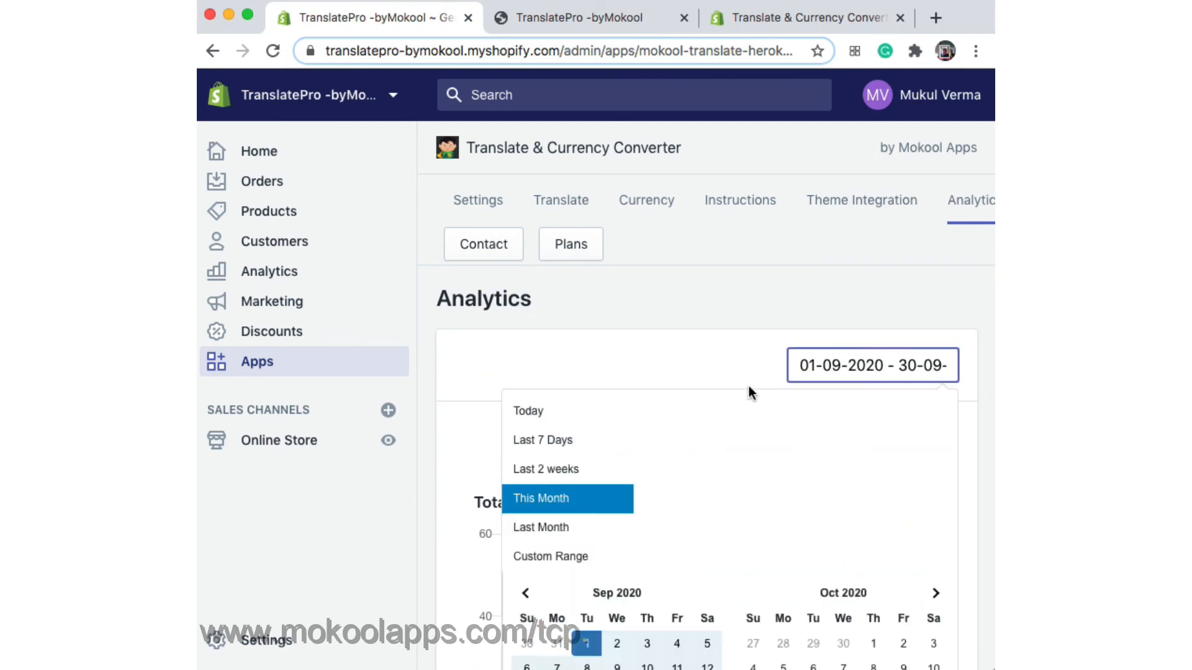
click(627, 295)
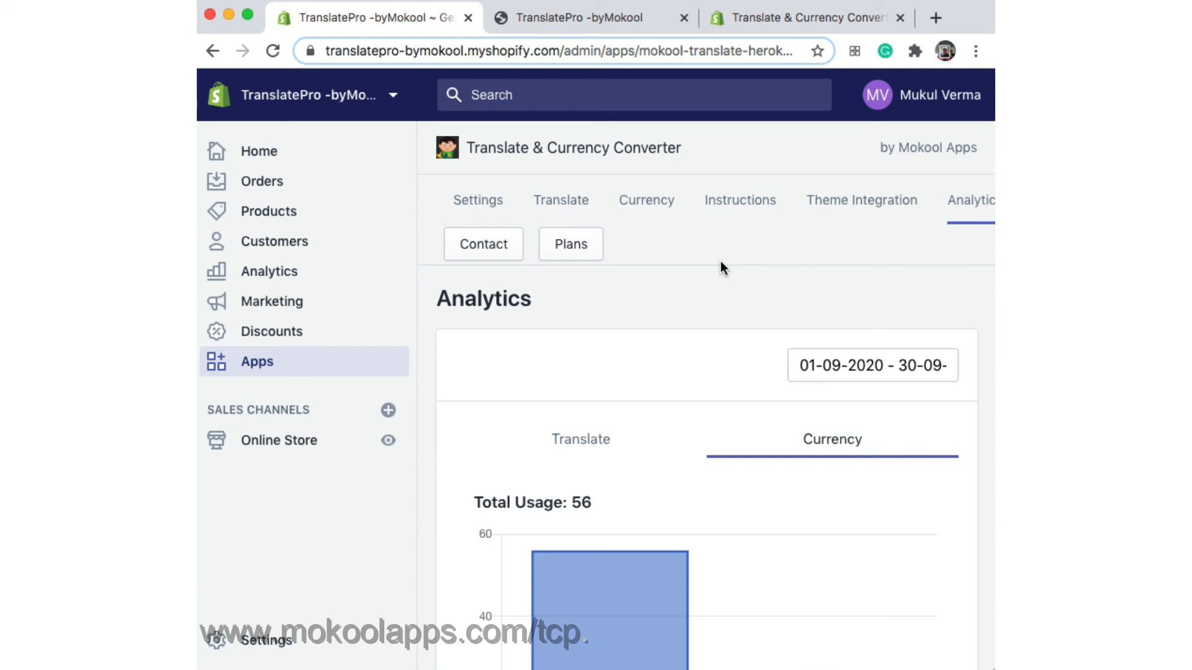
Step: Go to the app's general settings and dismiss the notice about deactivating other translation or currency converter apps
click(473, 209)
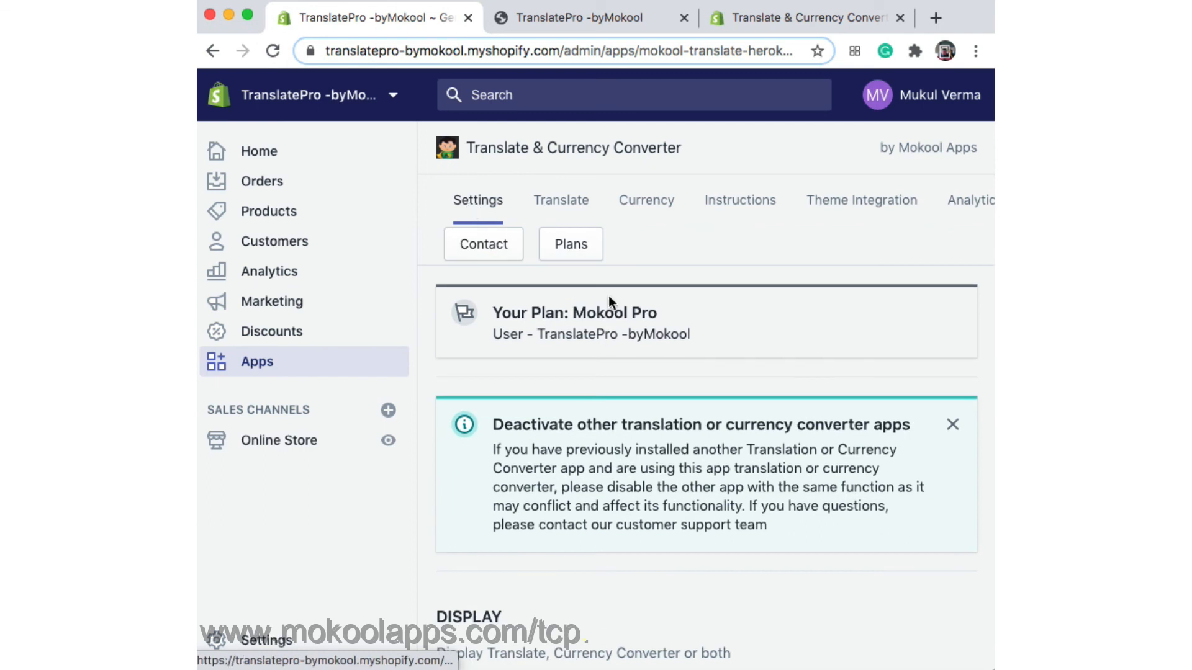
click(952, 425)
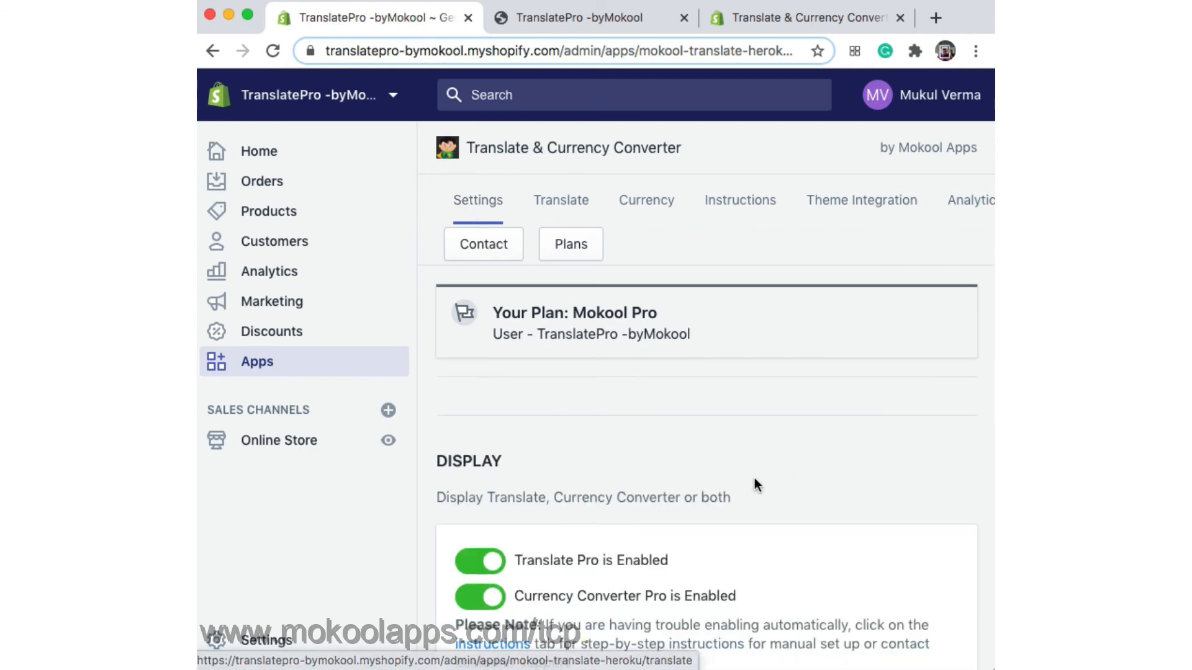
Step: Return to the open storefront home page and reload it to check the currency and language selectors
click(546, 27)
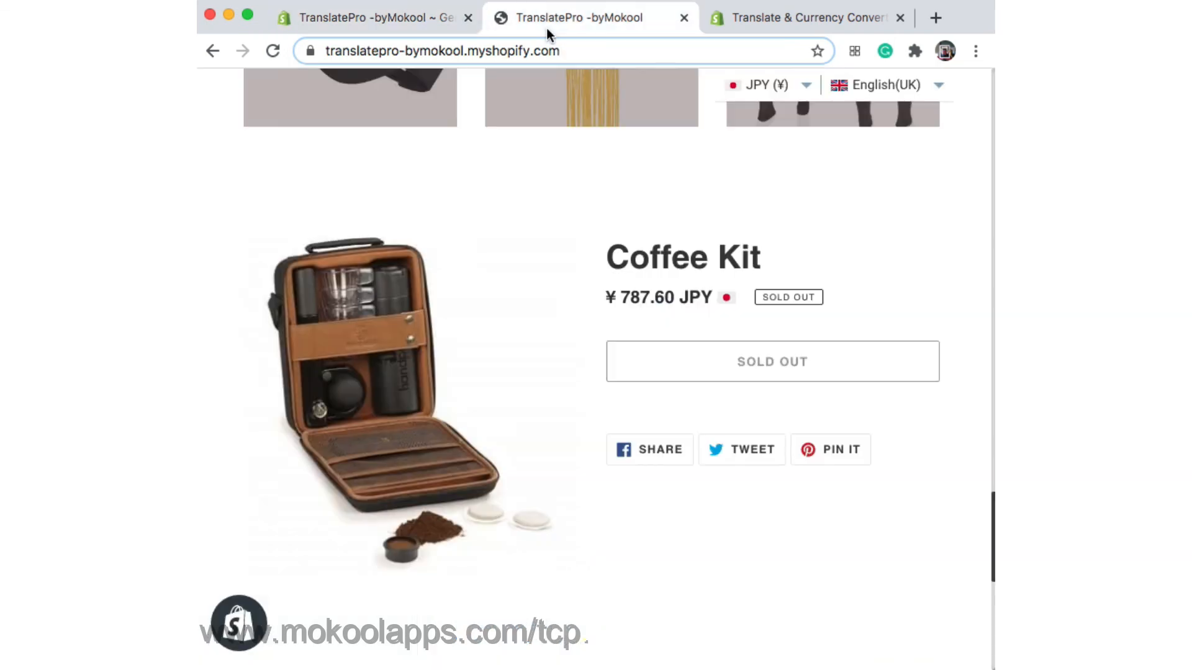
scroll(614, 308, up, 15)
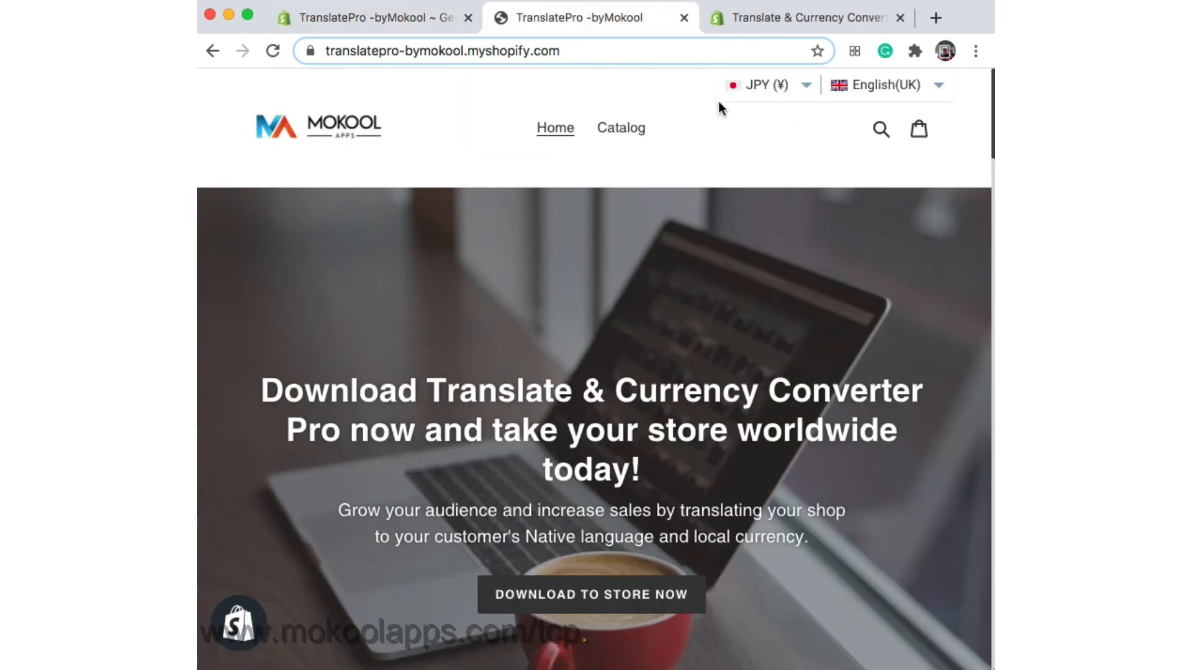
click(270, 52)
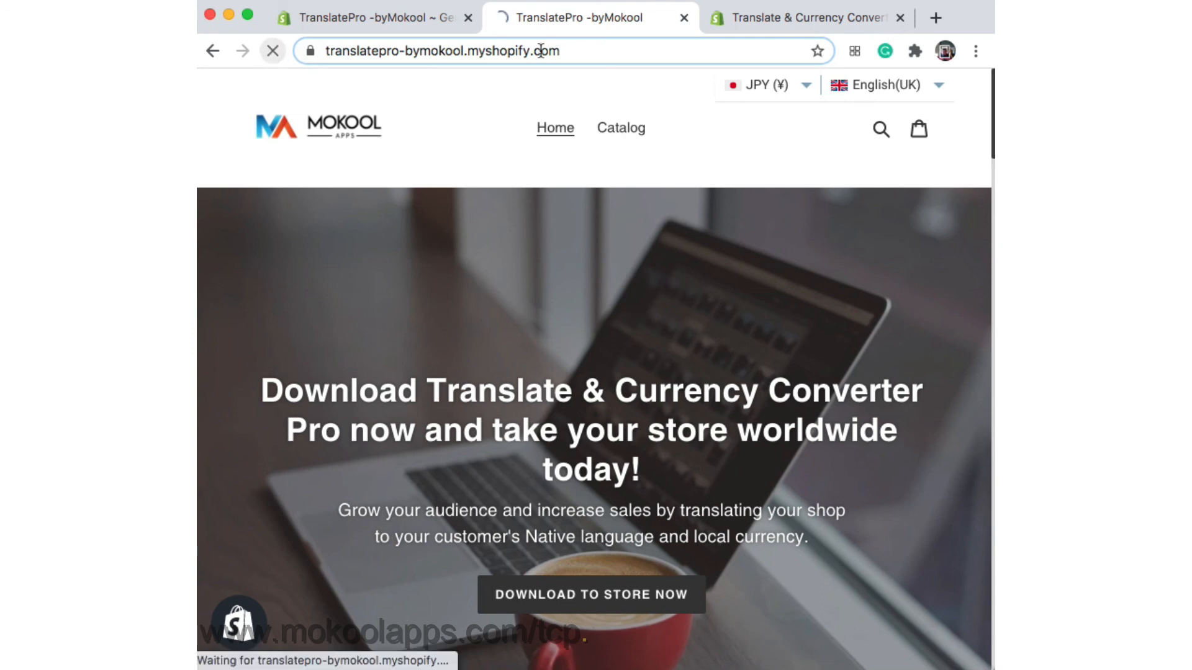